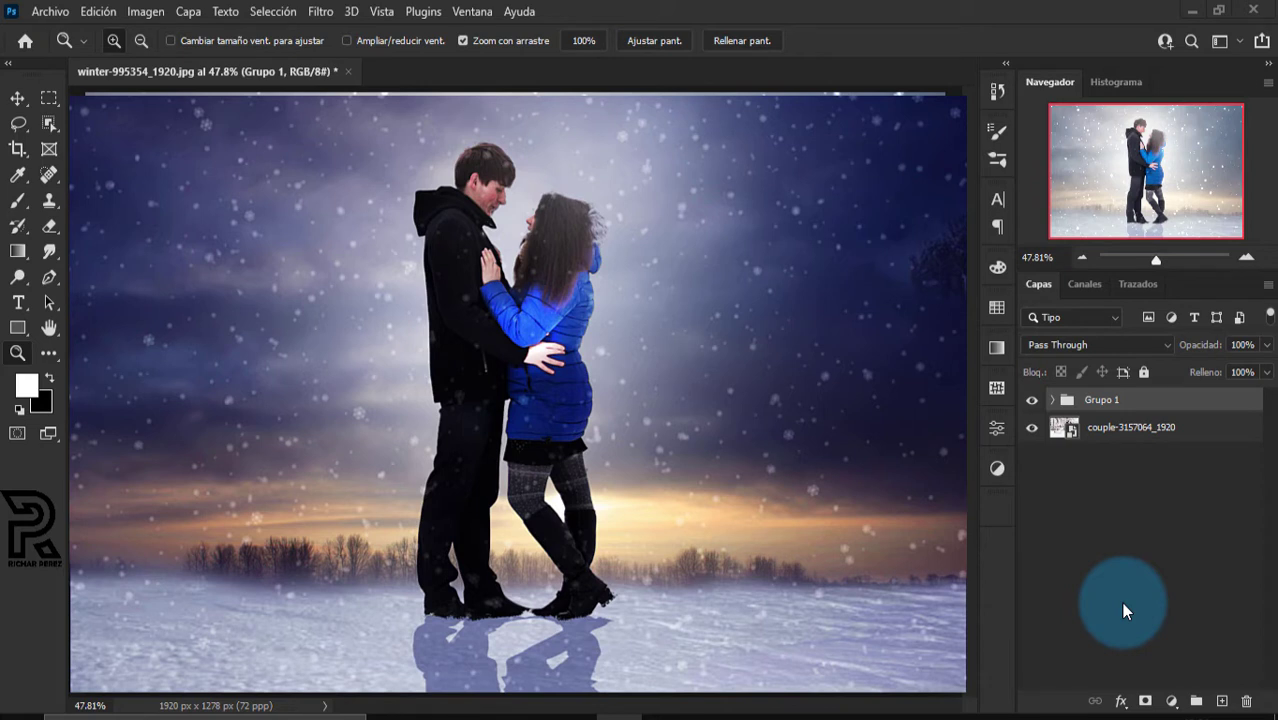
# Briefly hide and reshow the composite group, then bring up the Archivo > Abrir dialog
pyautogui.click(1033, 400)
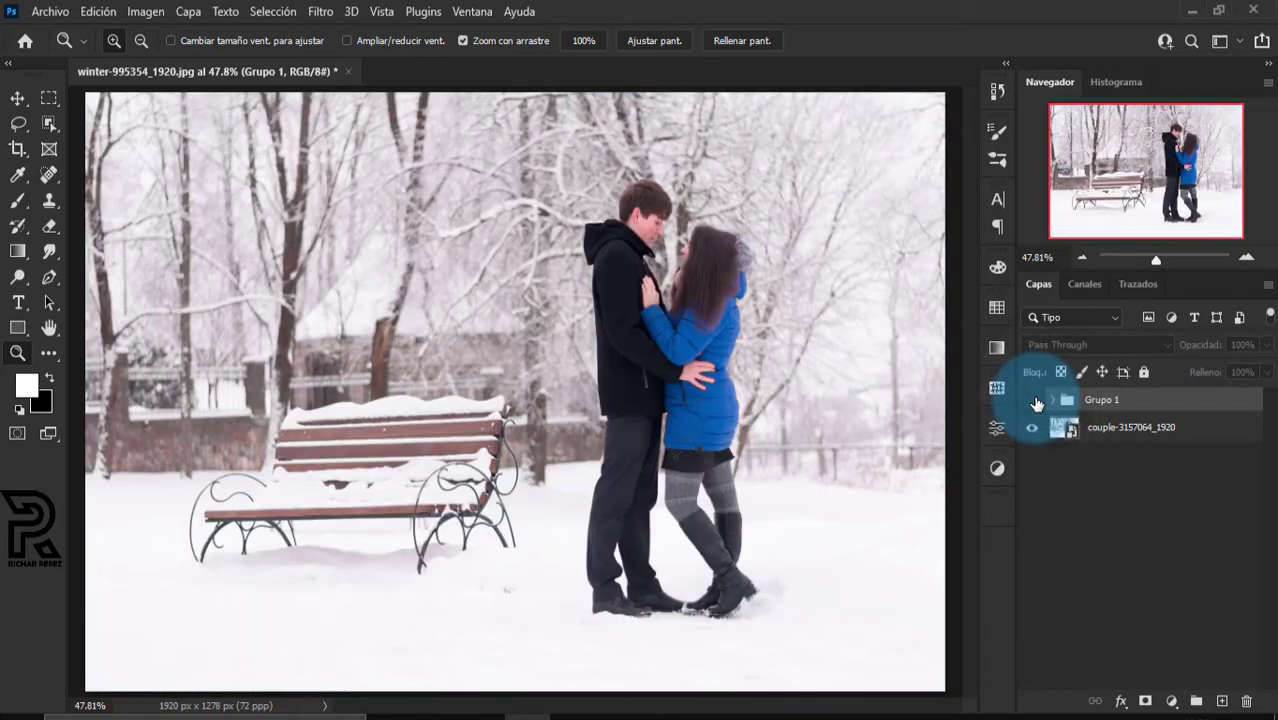
pyautogui.click(1033, 400)
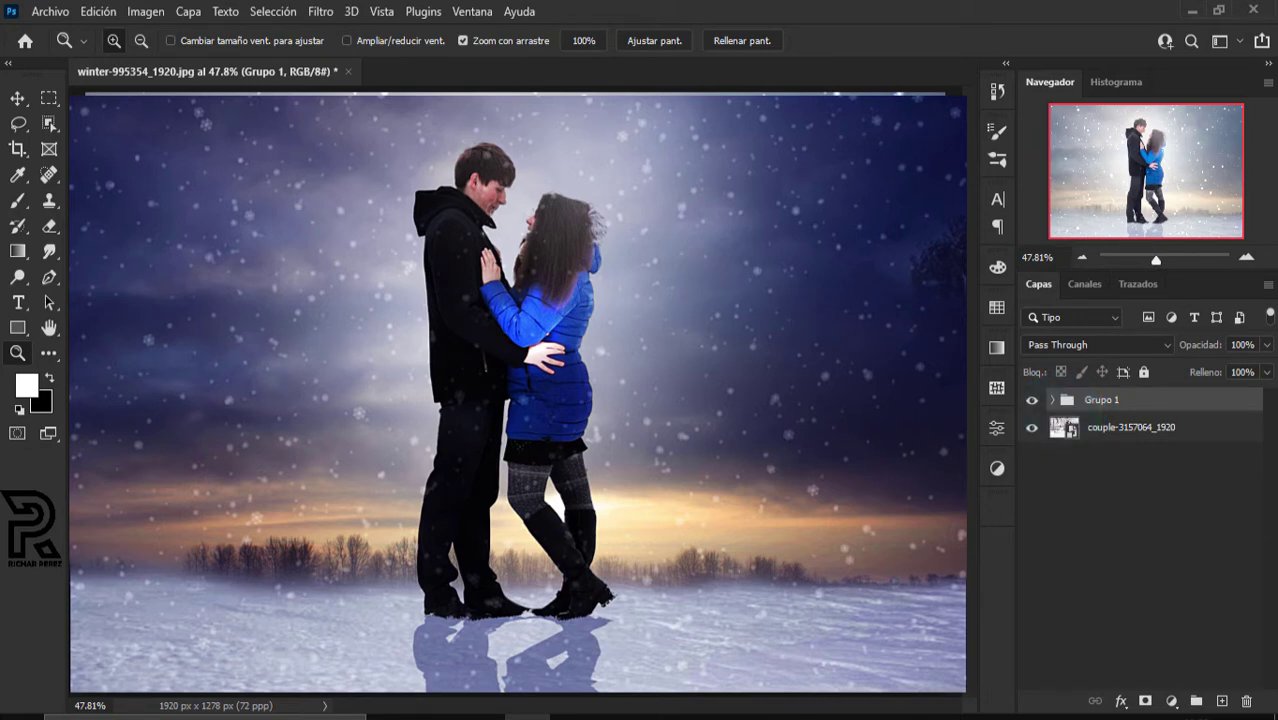
pyautogui.click(50, 11)
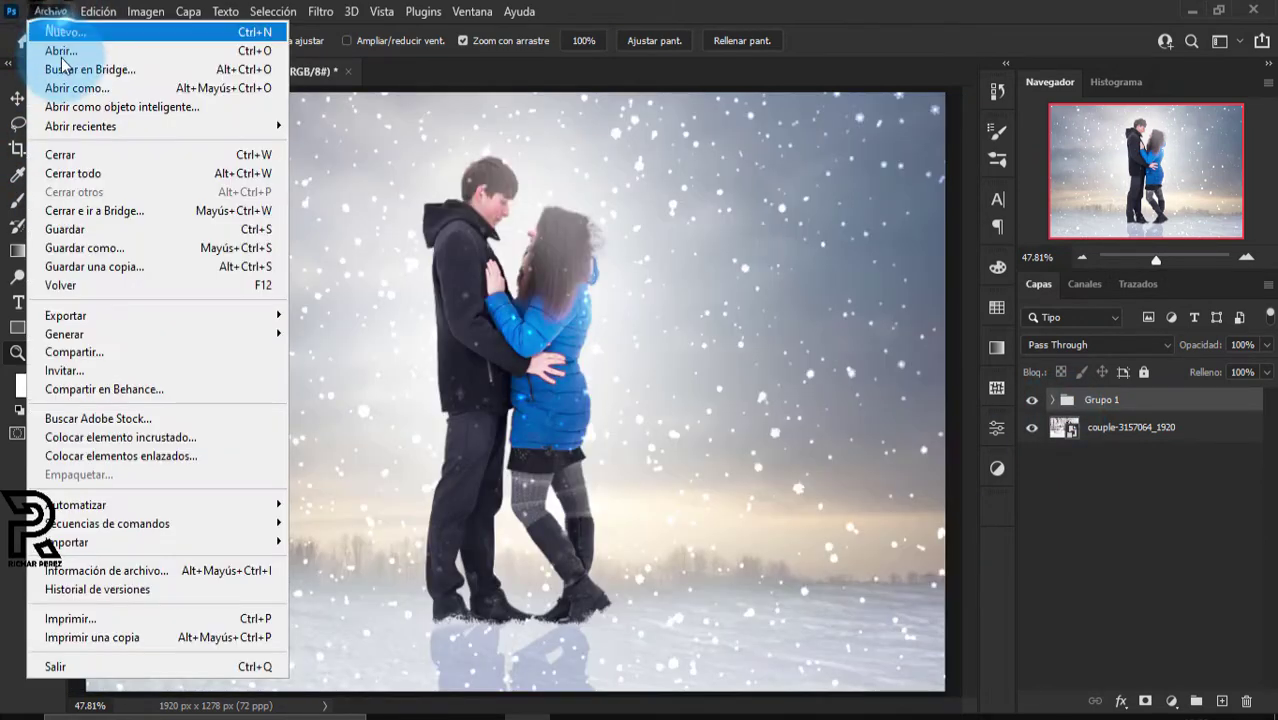
pyautogui.click(66, 47)
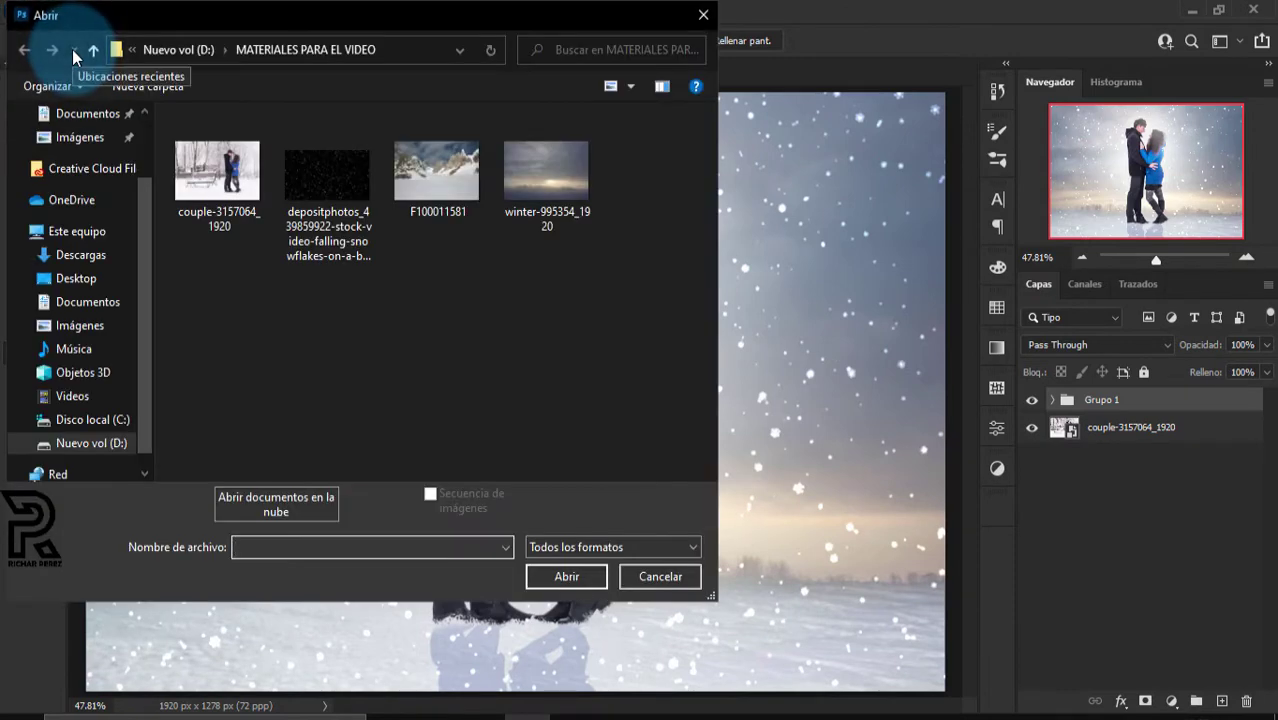
# Select winter-995354_1920 and preview it in the Fotos viewer
pyautogui.click(568, 188)
pyautogui.doubleClick(566, 188)
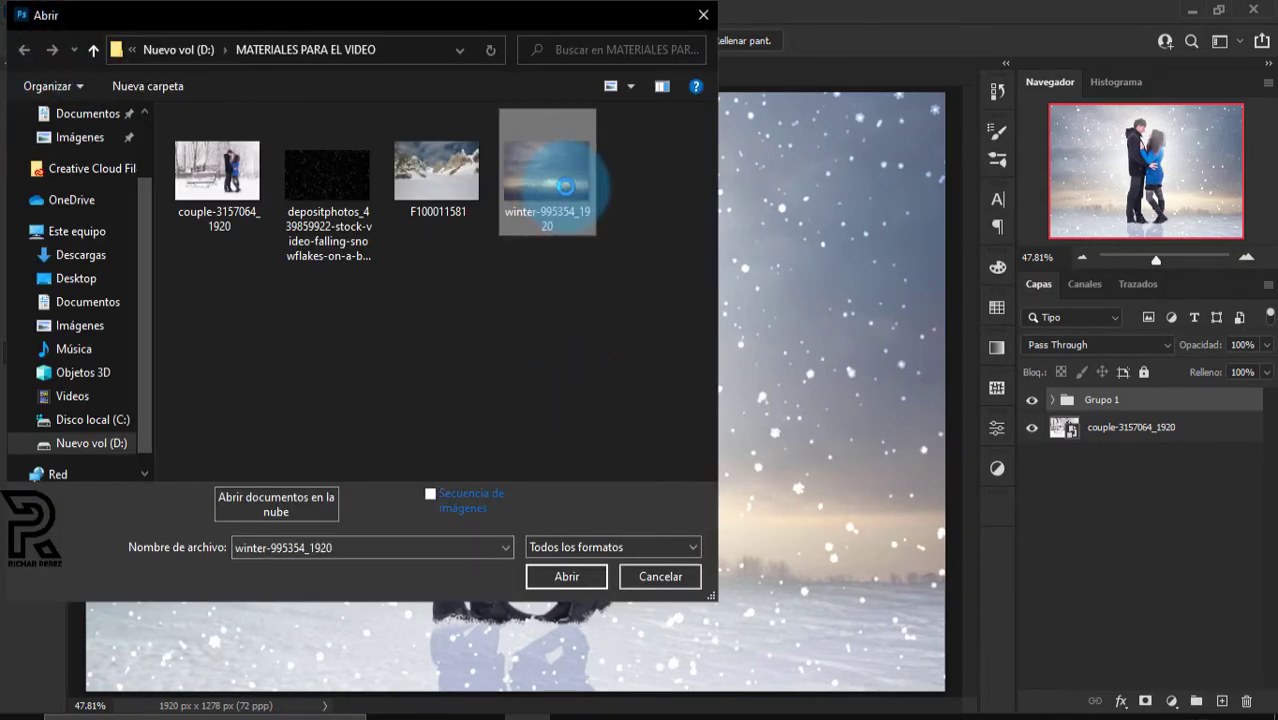
pyautogui.rightClick(566, 188)
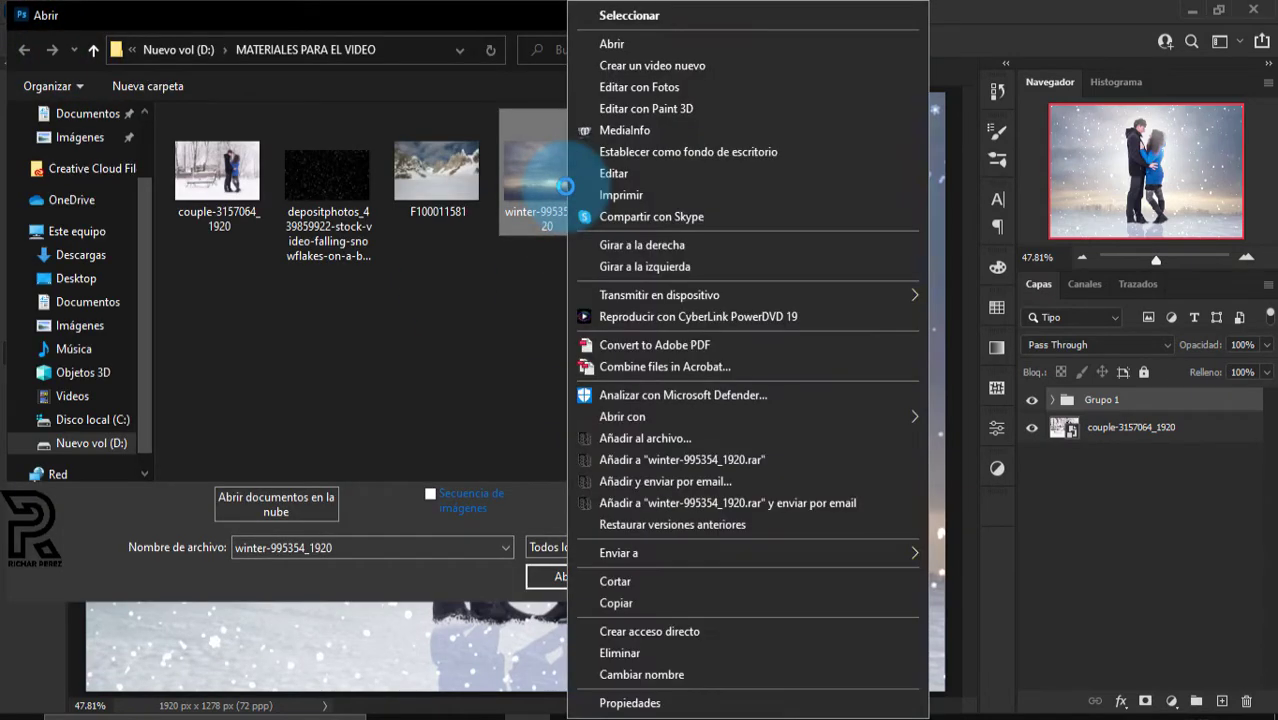
pyautogui.click(644, 43)
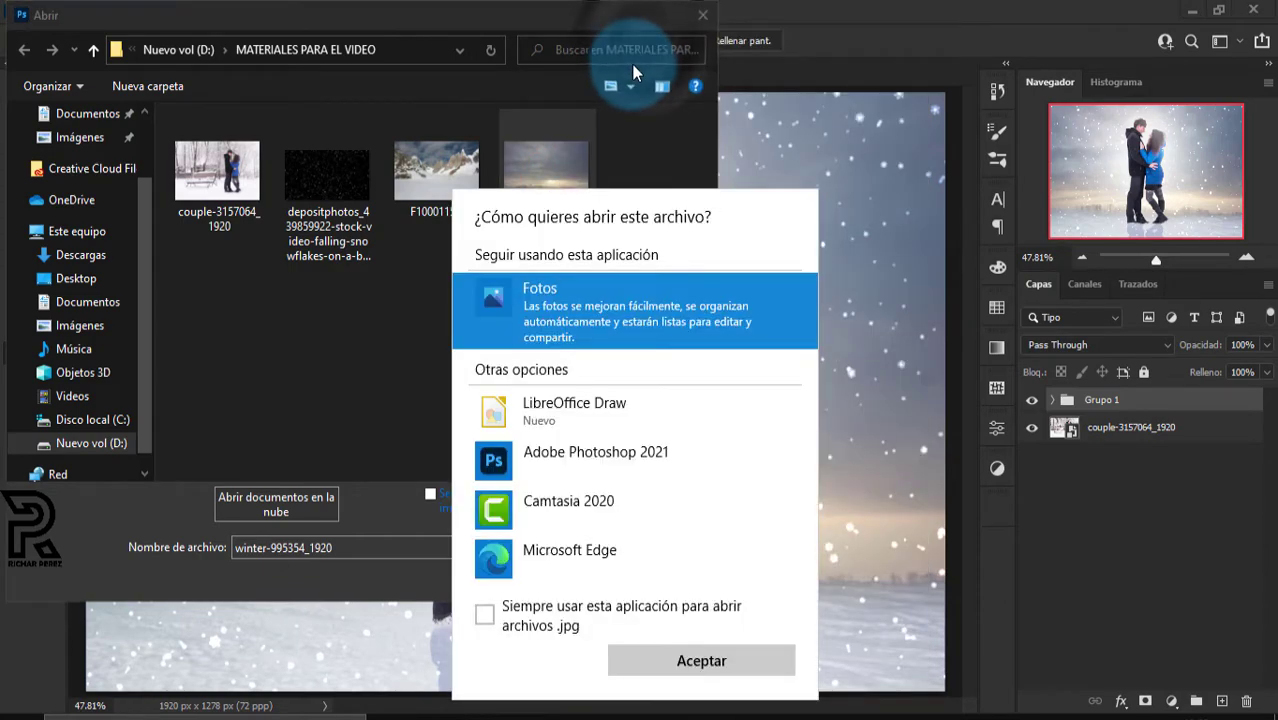
pyautogui.click(702, 659)
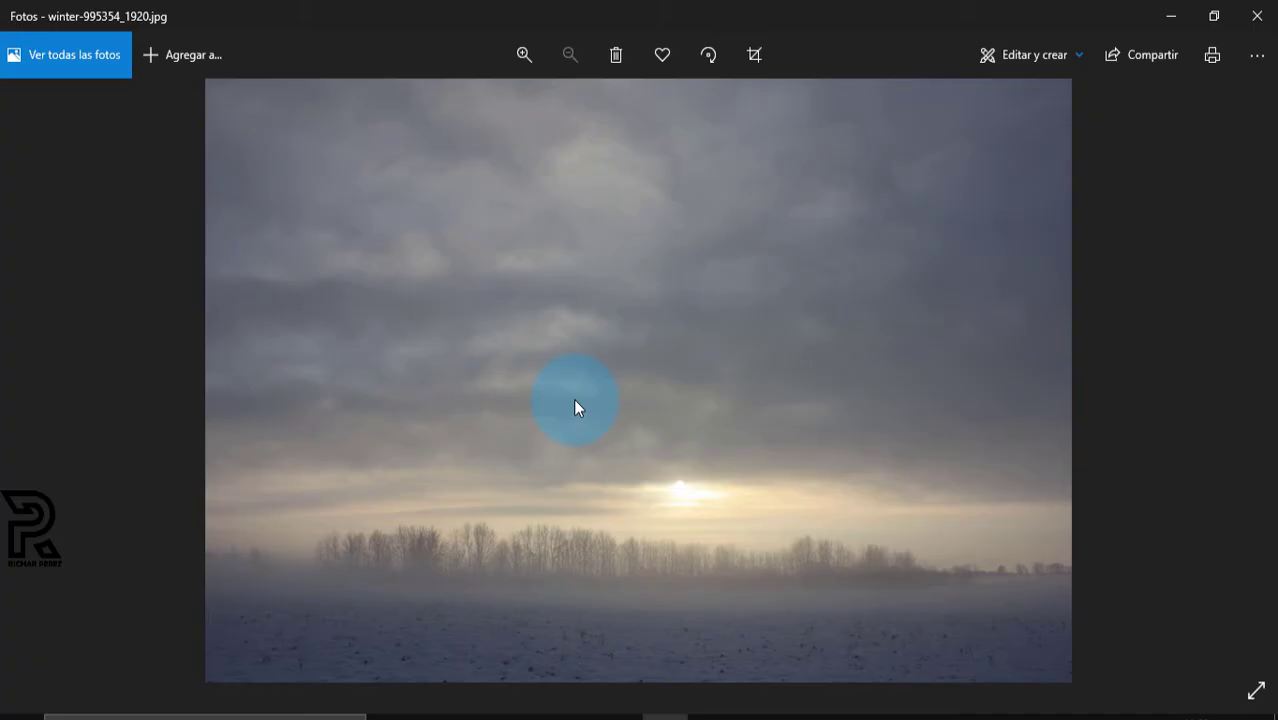
# Open winter-995354_1920 in Photoshop, leaving it without a colour profile
pyautogui.click(1257, 16)
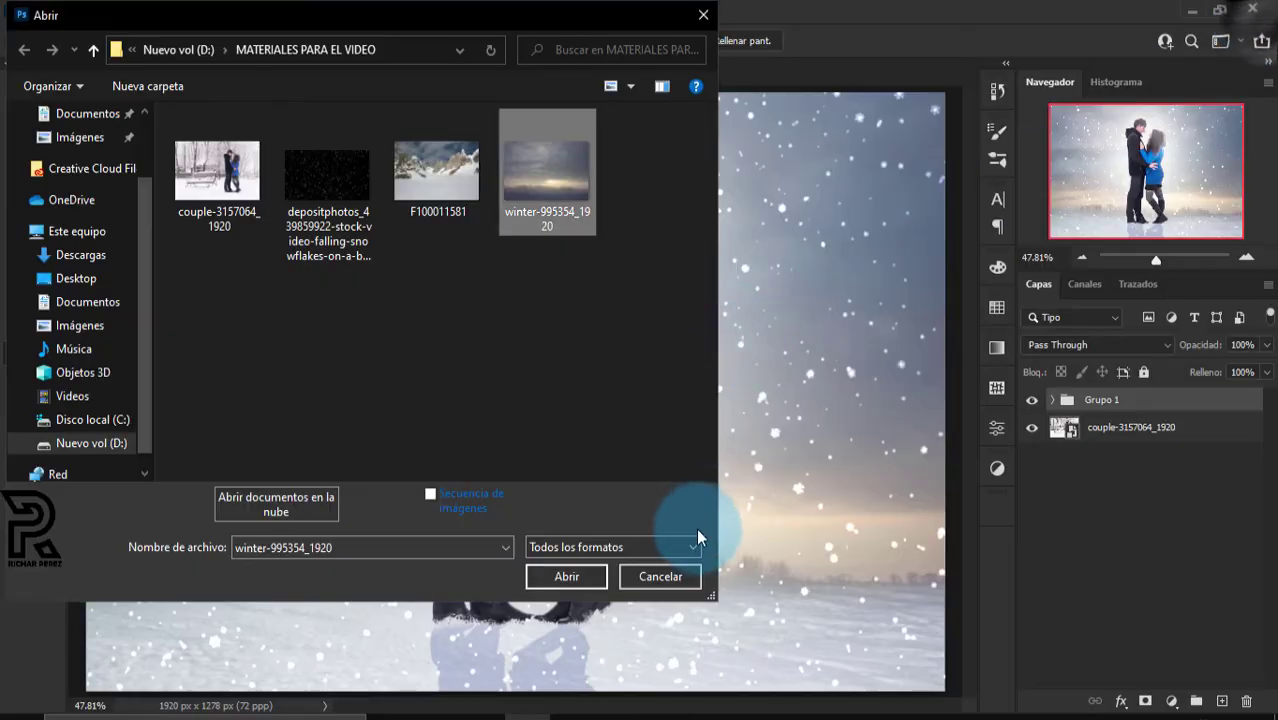
pyautogui.click(576, 577)
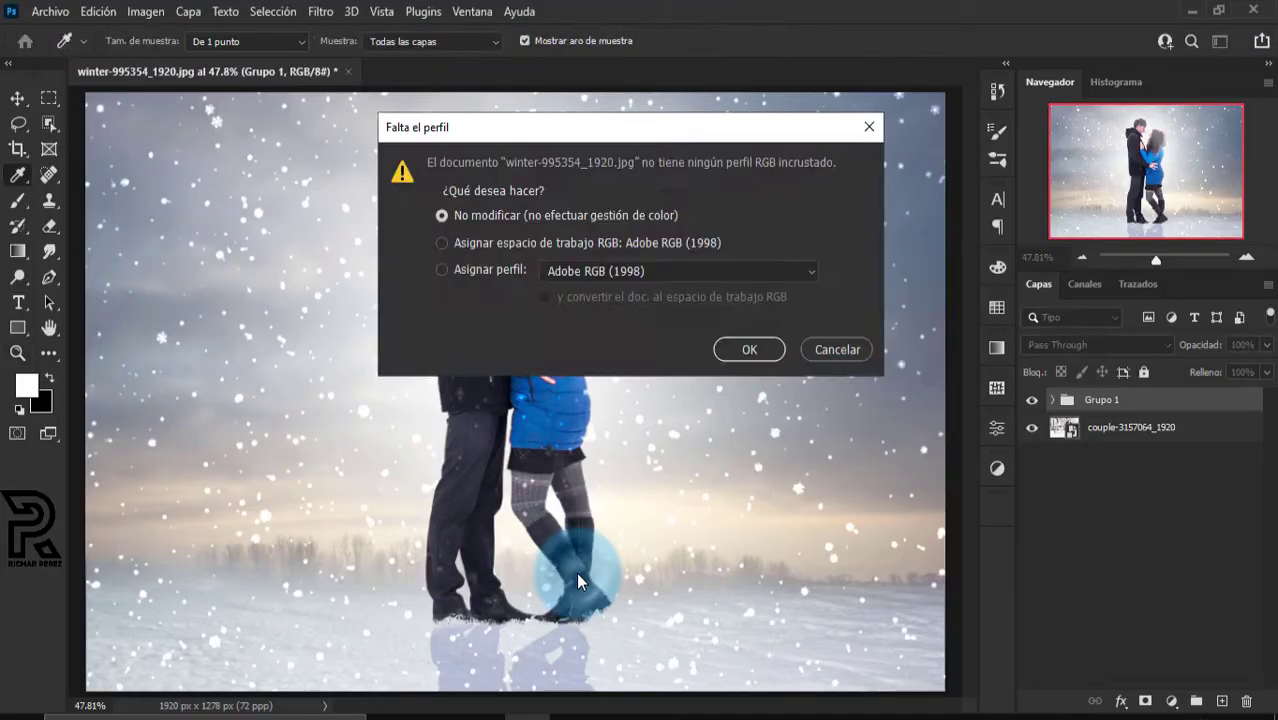
pyautogui.click(754, 352)
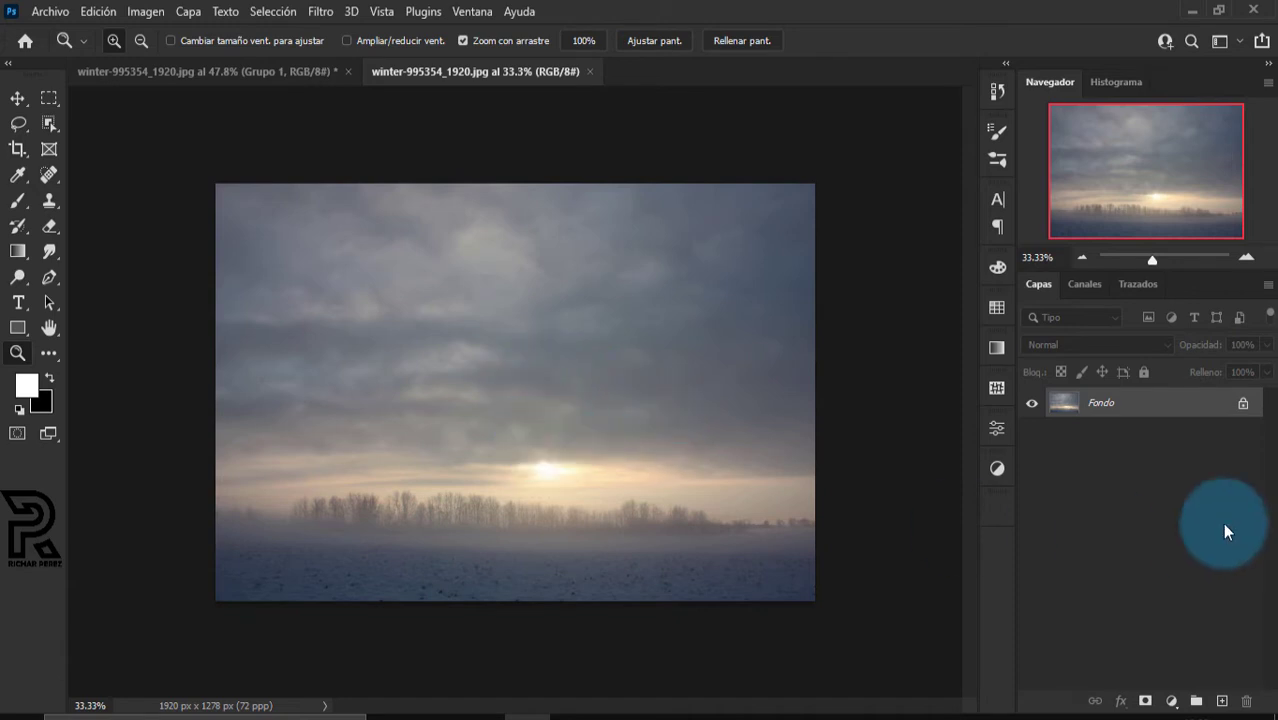
# Unlock the photo's background layer and rename it fondo
pyautogui.click(1243, 405)
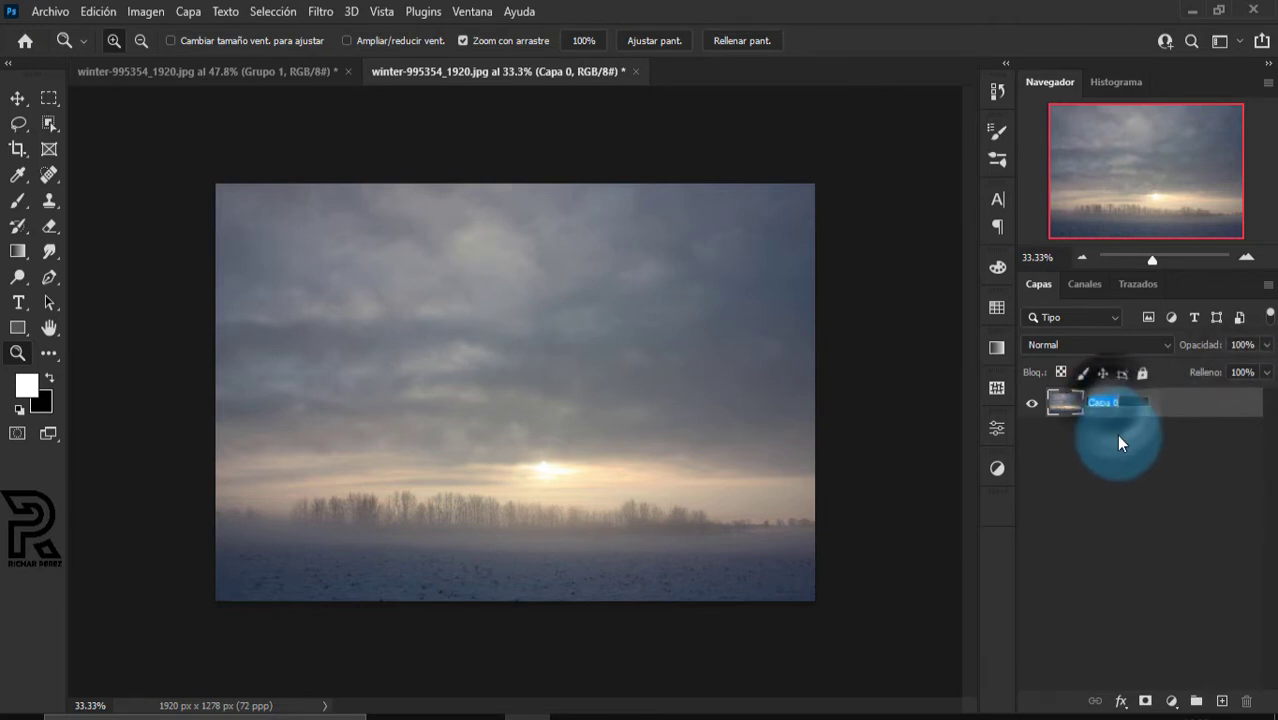
pyautogui.write('Fo')
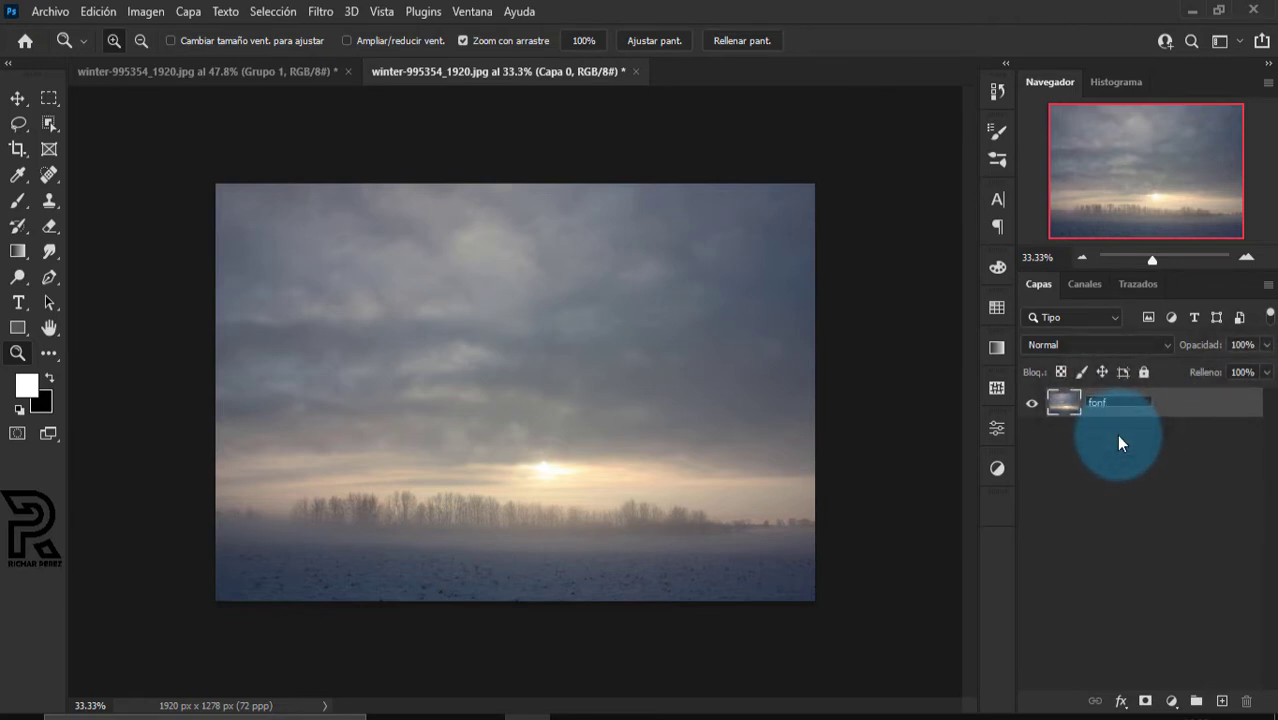
pyautogui.write('do')
pyautogui.click(1118, 443)
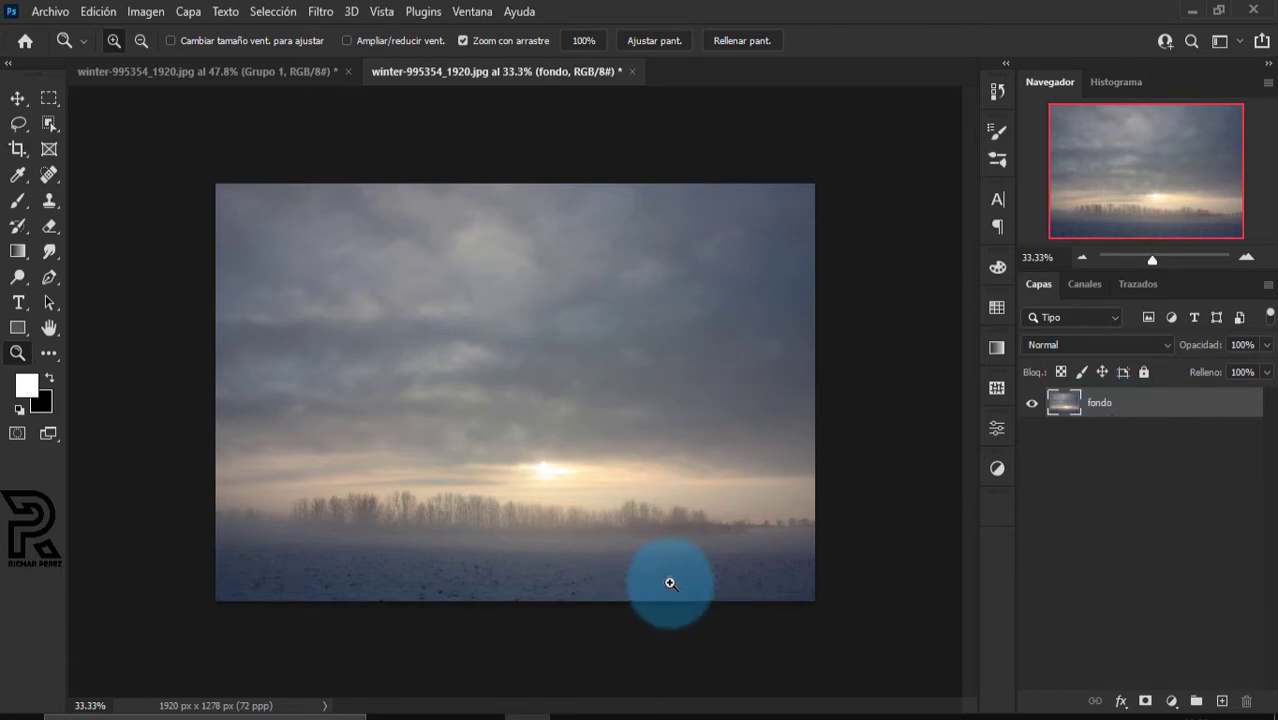
pyautogui.moveTo(543, 474); pyautogui.dragTo(553, 478)
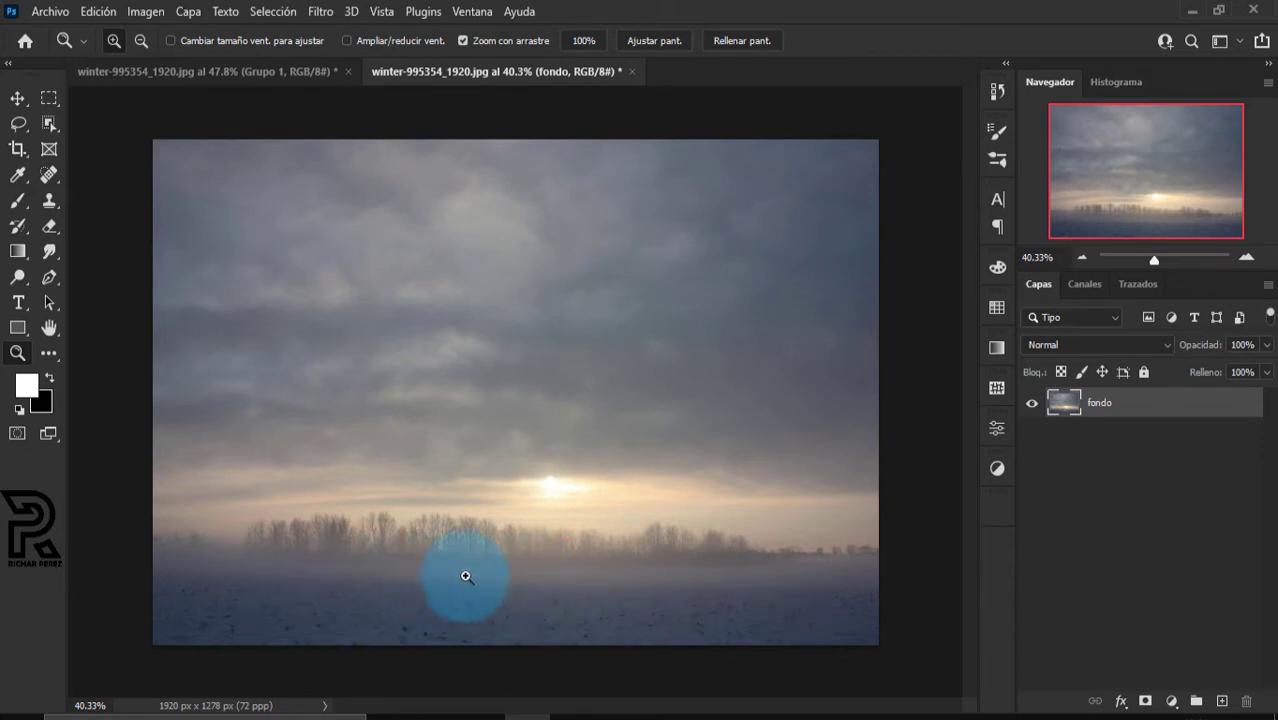
pyautogui.click(50, 11)
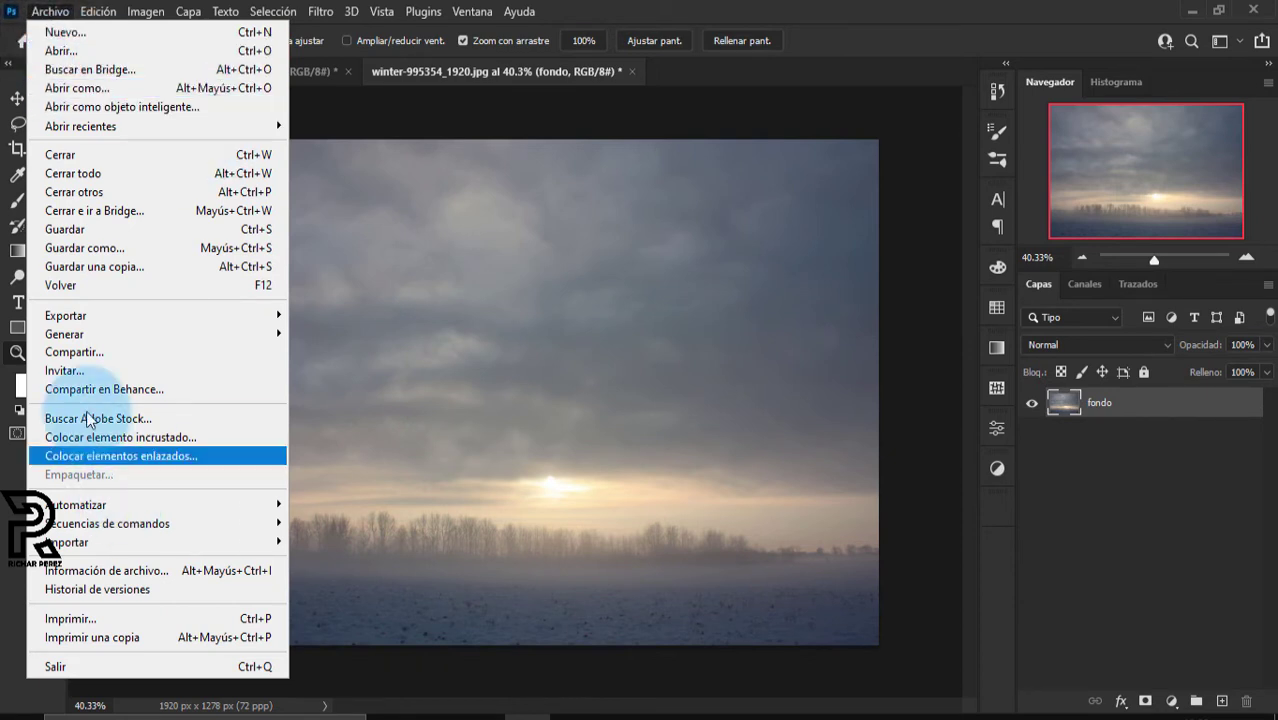
# Embed the F100011581 mountain photo and stretch its top and bottom to cover the canvas
pyautogui.click(116, 434)
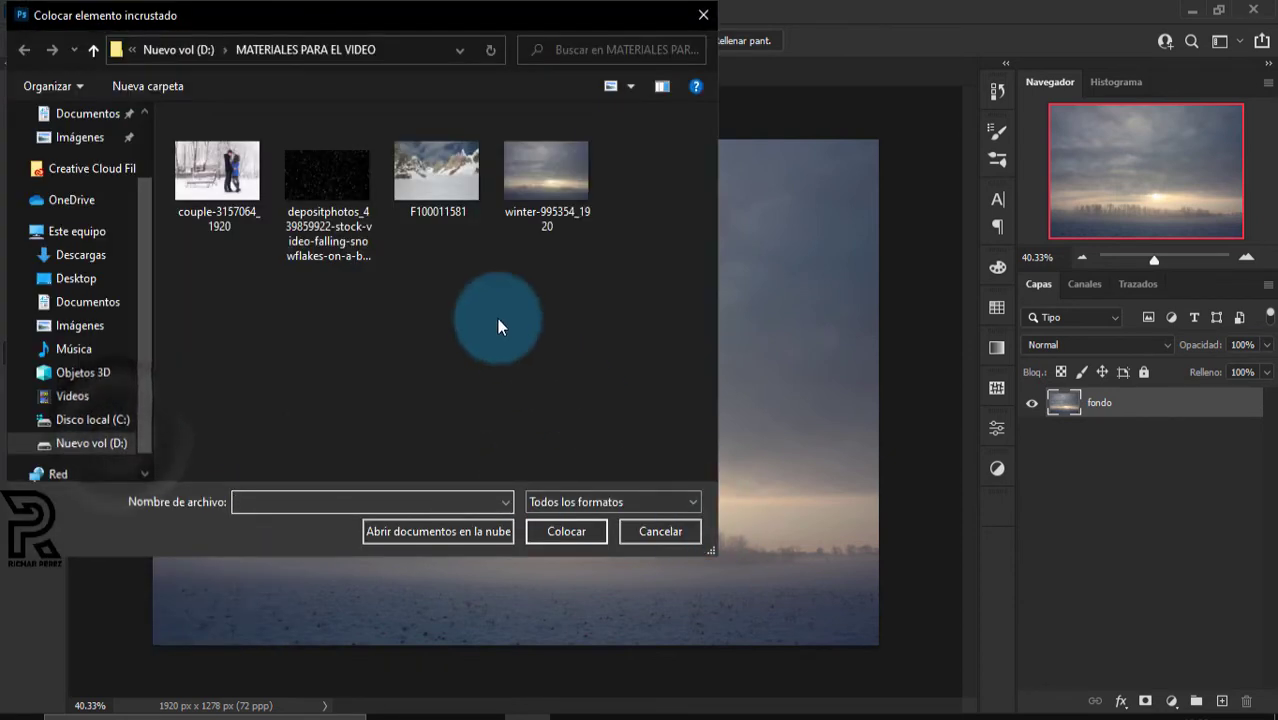
pyautogui.click(437, 170)
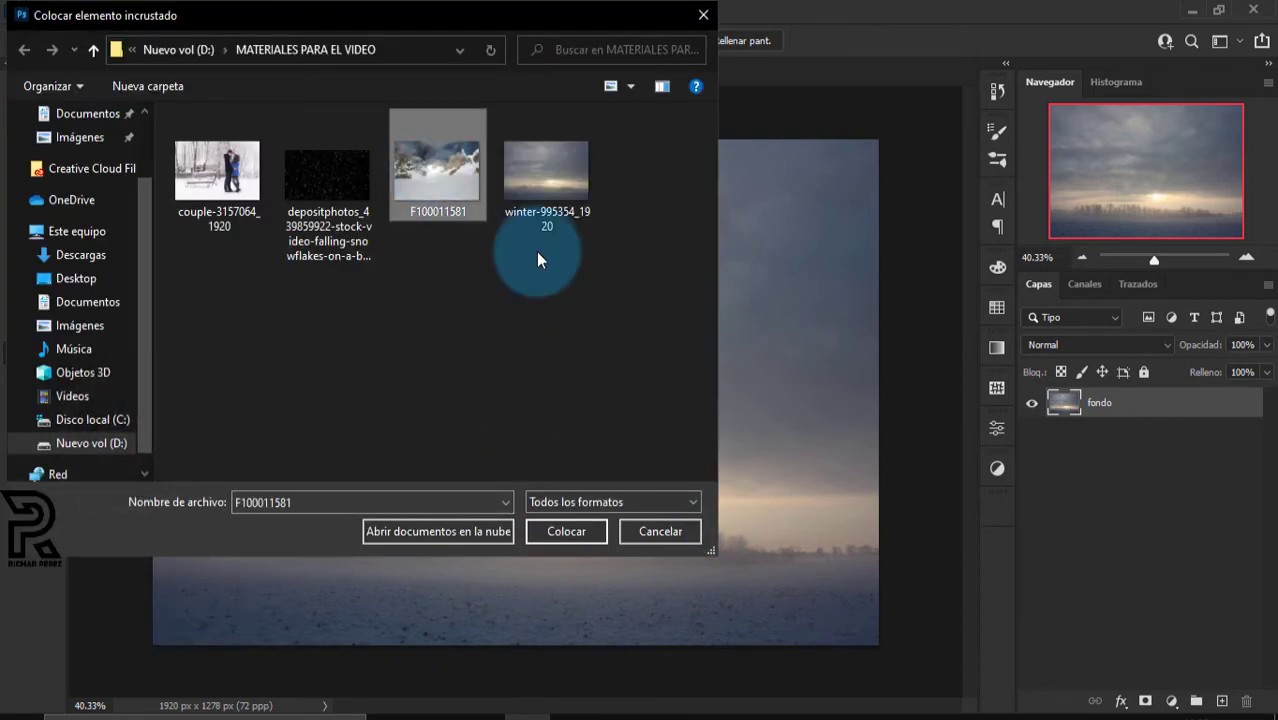
pyautogui.click(565, 531)
pyautogui.moveTo(520, 510); pyautogui.dragTo(515, 645)
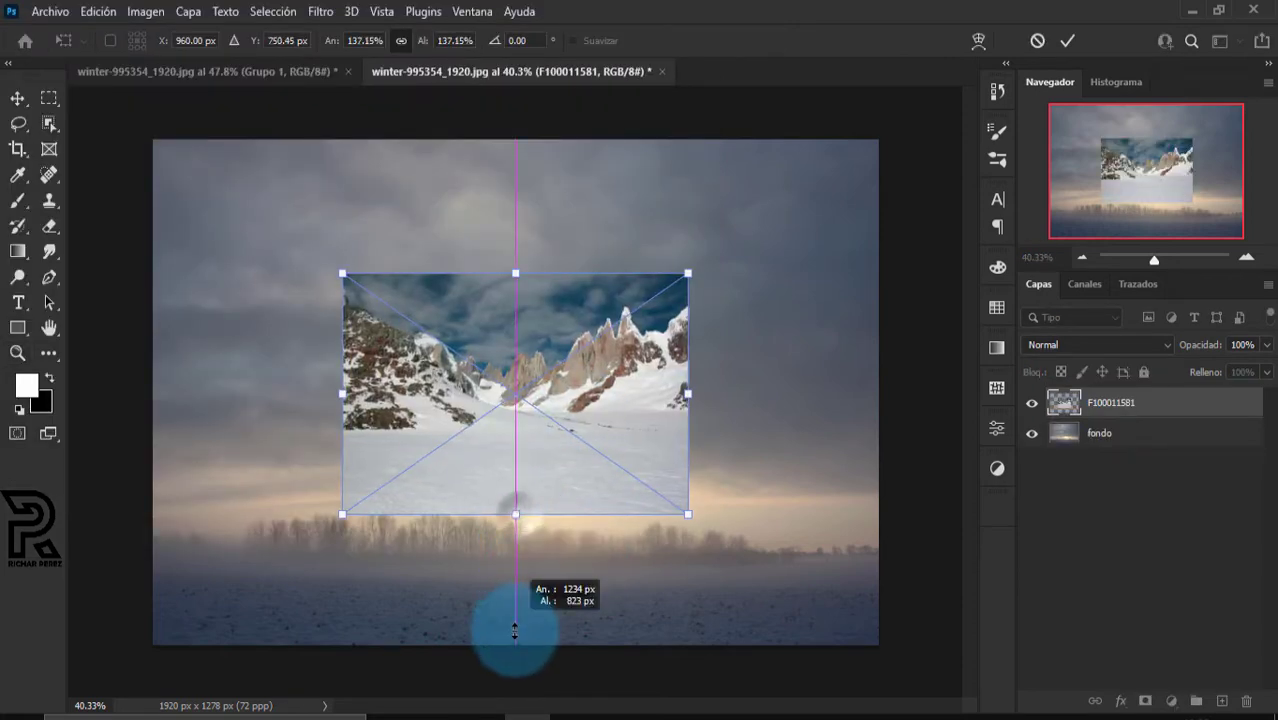
pyautogui.moveTo(511, 270); pyautogui.dragTo(483, 135)
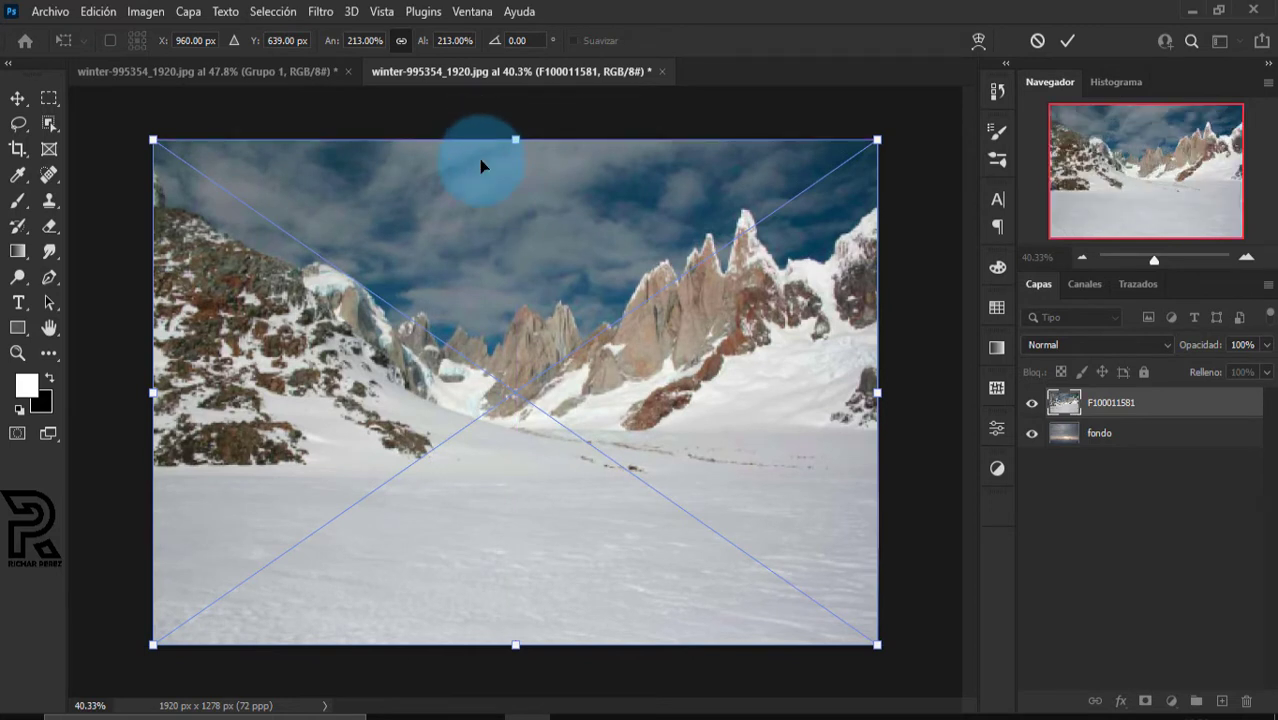
pyautogui.press('Return')
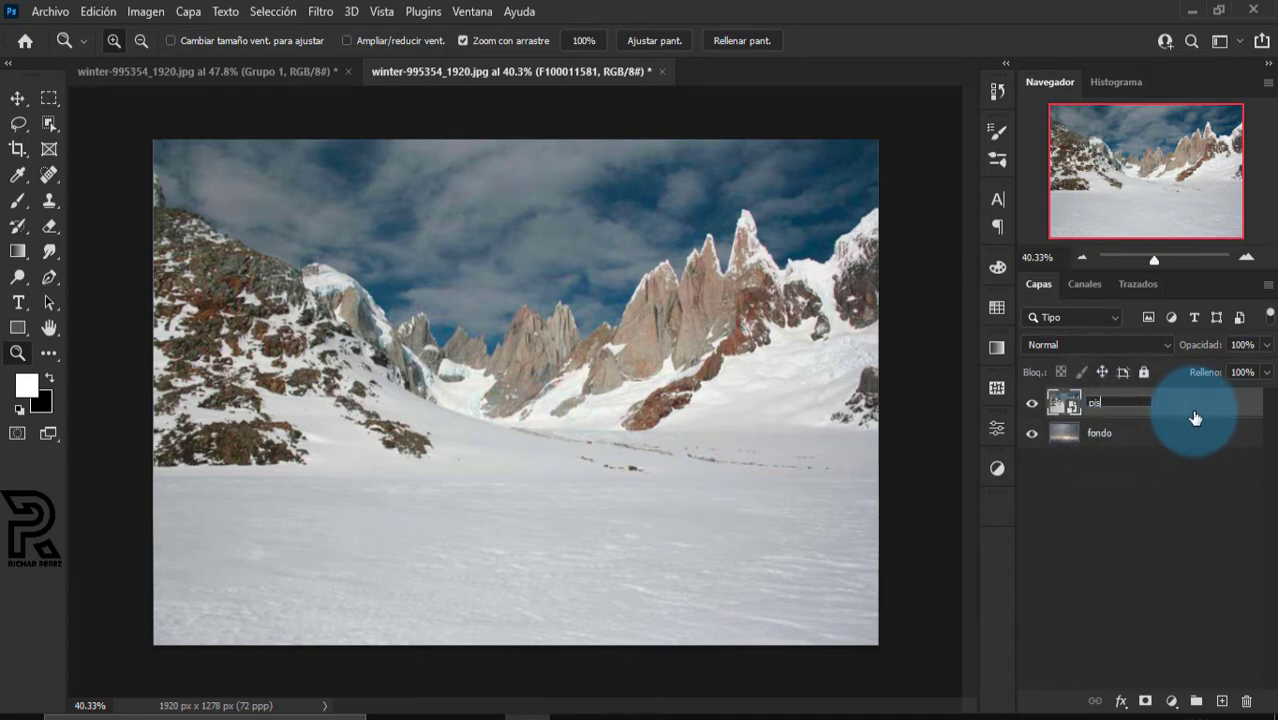
# Name the mountain layer piso and add a layer mask to it
pyautogui.write('o')
pyautogui.press('Return')
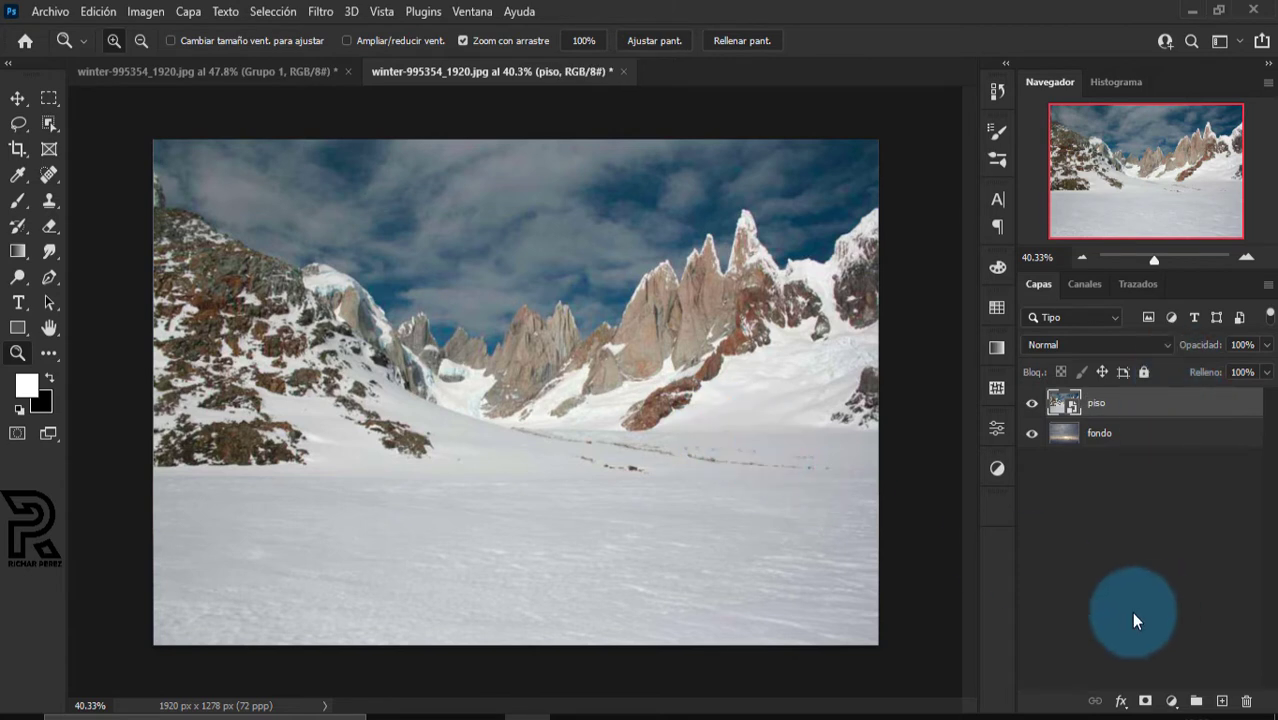
pyautogui.click(1146, 701)
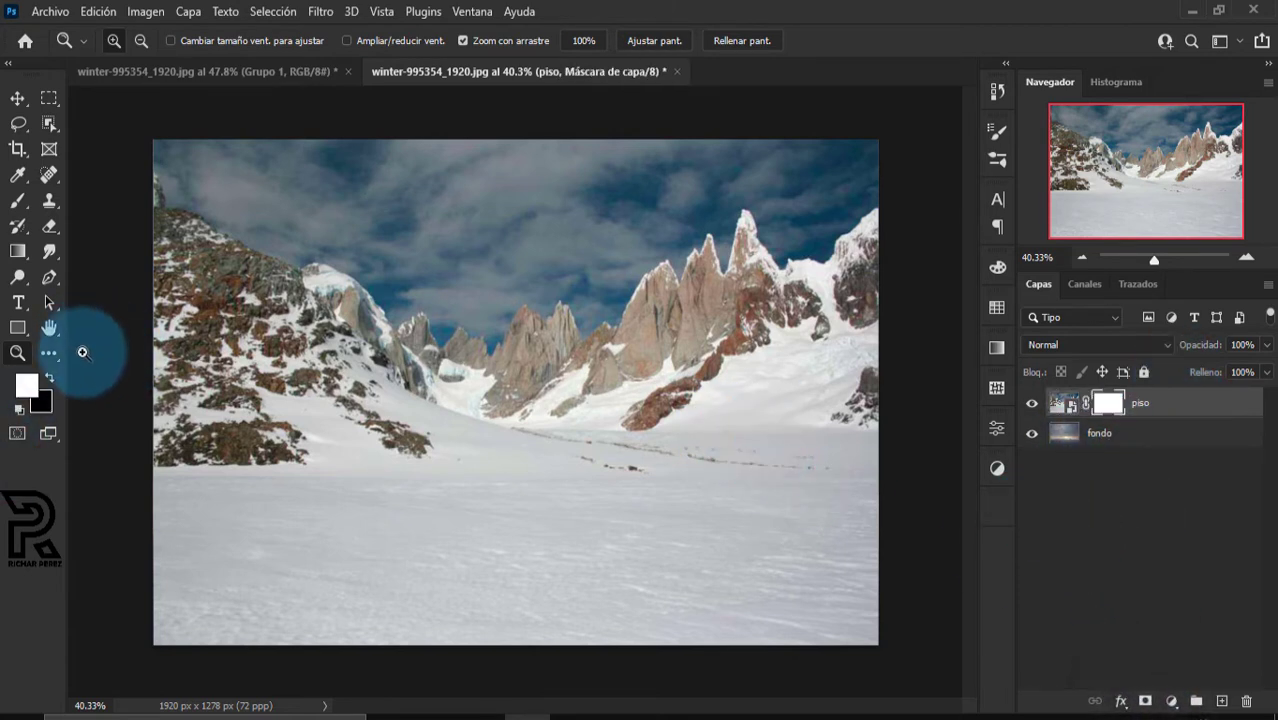
# Set up a soft 237 px Brush with 0% hardness
pyautogui.press('b')
pyautogui.rightClick(487, 287)
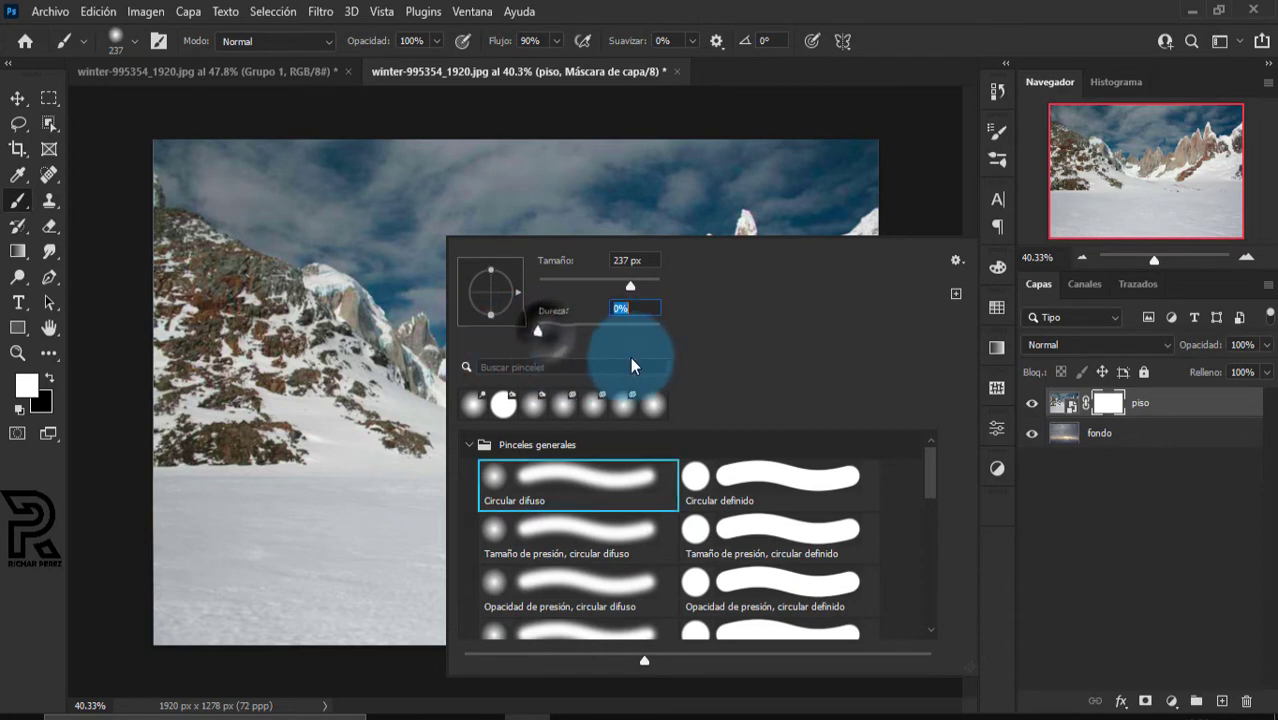
pyautogui.click(1106, 408)
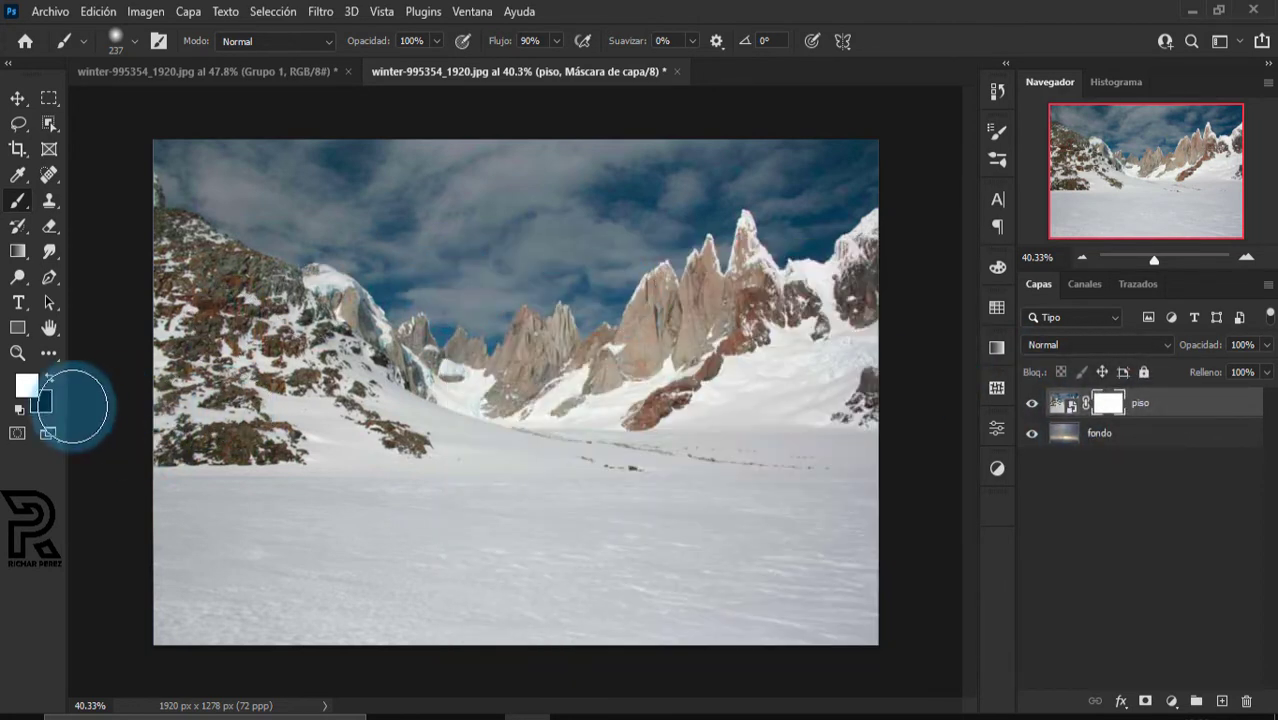
# With a 440 px black brush, mask out piso's blue sky and mountains
pyautogui.press('d')
pyautogui.click(47, 377)
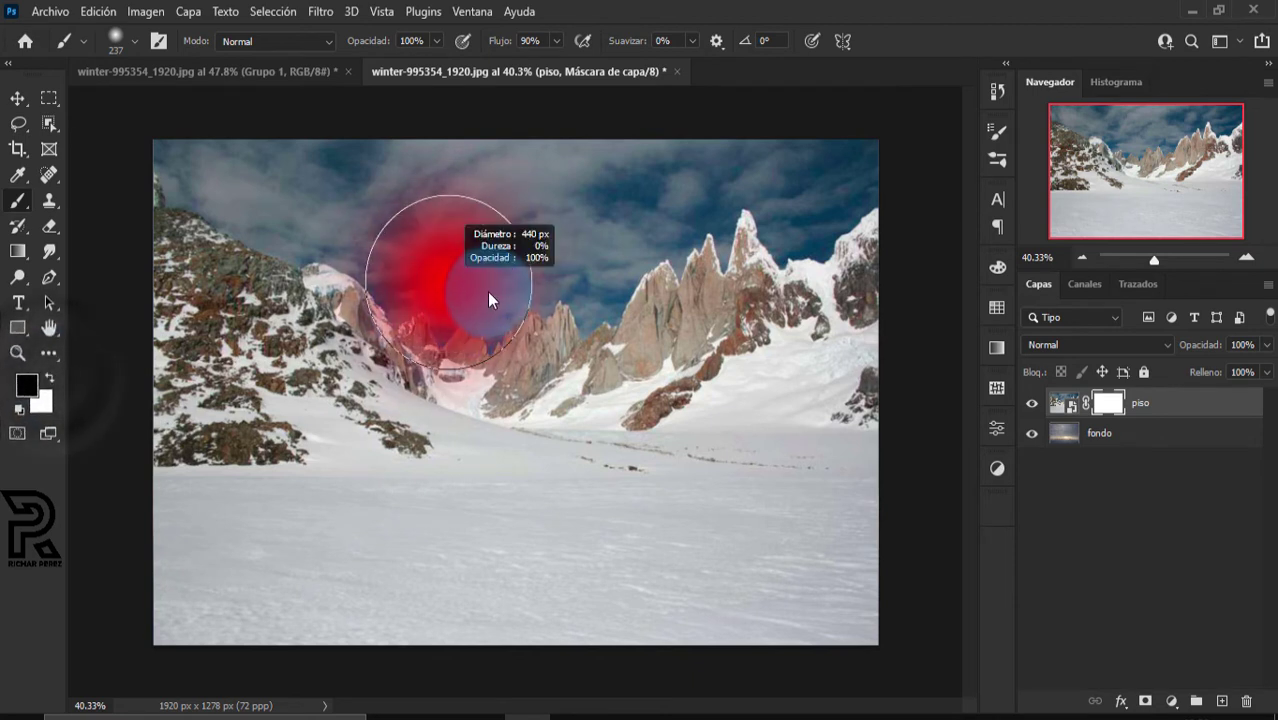
pyautogui.moveTo(830, 197); pyautogui.dragTo(200, 323)
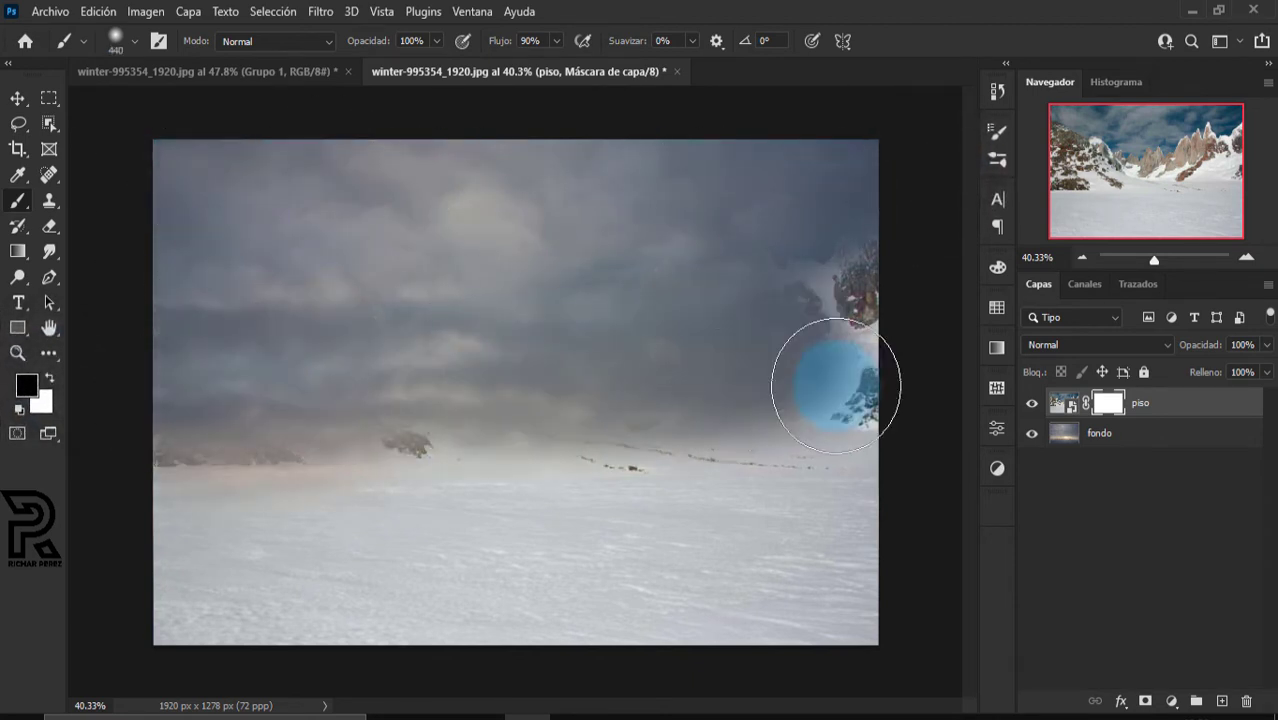
pyautogui.moveTo(200, 323); pyautogui.dragTo(860, 385)
pyautogui.moveTo(394, 393); pyautogui.dragTo(456, 456)
pyautogui.scroll(1, 456, 456)
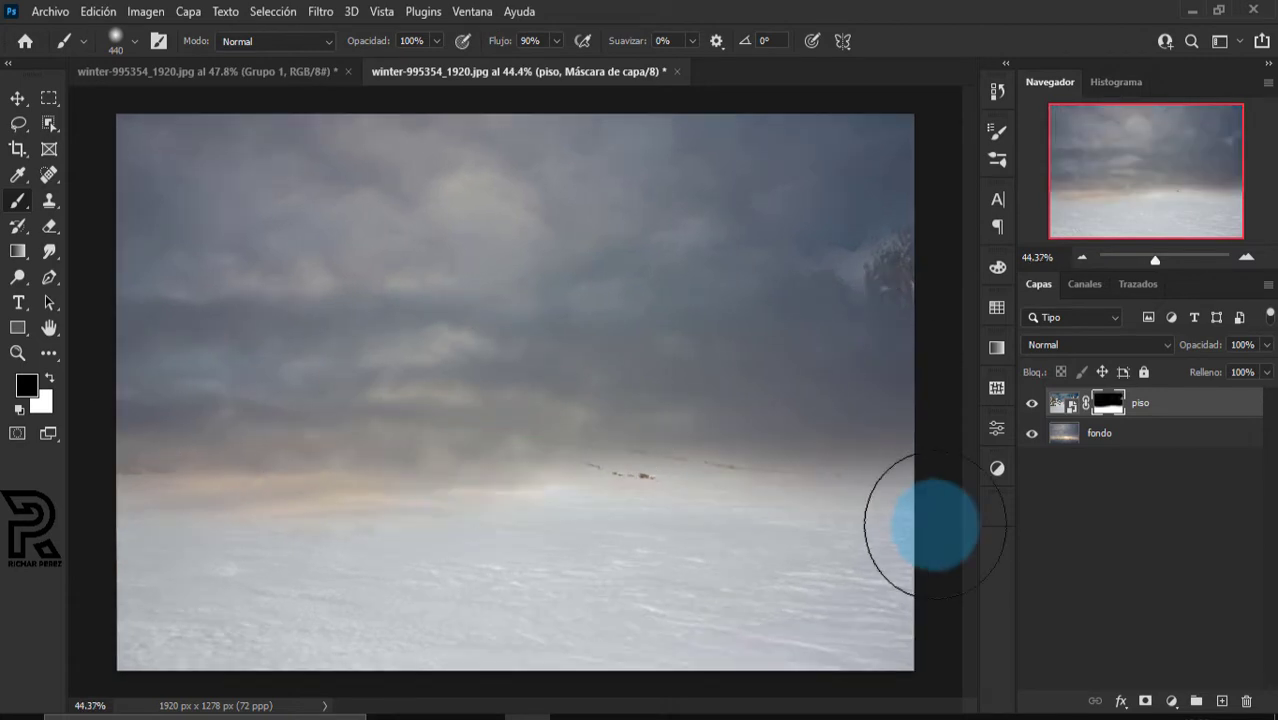
# Reveal the warm horizon glow, then paint white to restore snow along the bottom
pyautogui.moveTo(659, 440)
pyautogui.mouseDown()
pyautogui.moveTo(730, 463)
pyautogui.moveTo(465, 477)
pyautogui.moveTo(277, 514)
pyautogui.moveTo(479, 523)
pyautogui.moveTo(997, 475)
pyautogui.moveTo(913, 499)
pyautogui.moveTo(34, 485)
pyautogui.moveTo(399, 508)
pyautogui.moveTo(887, 635)
pyautogui.moveTo(305, 663)
pyautogui.moveTo(194, 651)
pyautogui.moveTo(365, 640)
pyautogui.moveTo(530, 665)
pyautogui.mouseUp()
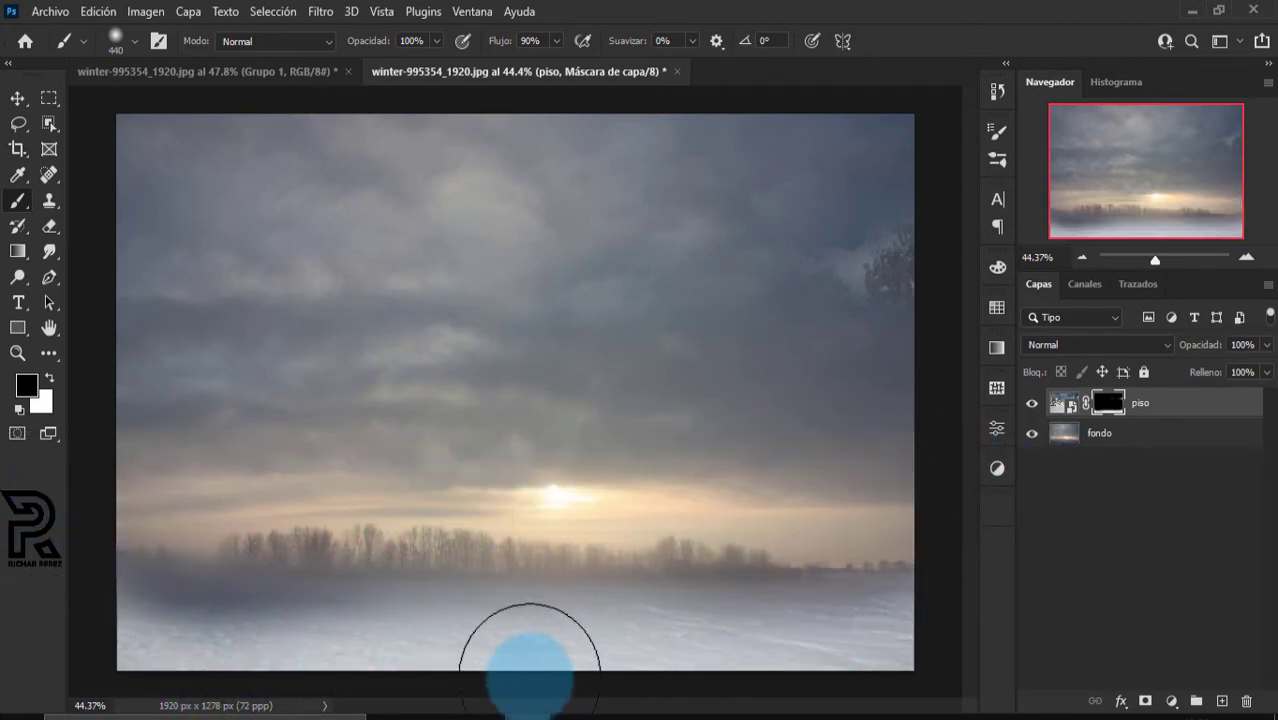
pyautogui.click(48, 383)
pyautogui.moveTo(257, 657)
pyautogui.mouseDown()
pyautogui.moveTo(157, 634)
pyautogui.moveTo(362, 663)
pyautogui.moveTo(372, 677)
pyautogui.moveTo(685, 657)
pyautogui.moveTo(836, 677)
pyautogui.moveTo(879, 657)
pyautogui.moveTo(739, 620)
pyautogui.moveTo(579, 628)
pyautogui.moveTo(648, 632)
pyautogui.moveTo(562, 622)
pyautogui.moveTo(699, 602)
pyautogui.moveTo(939, 608)
pyautogui.moveTo(302, 619)
pyautogui.moveTo(108, 584)
pyautogui.moveTo(264, 605)
pyautogui.mouseUp()
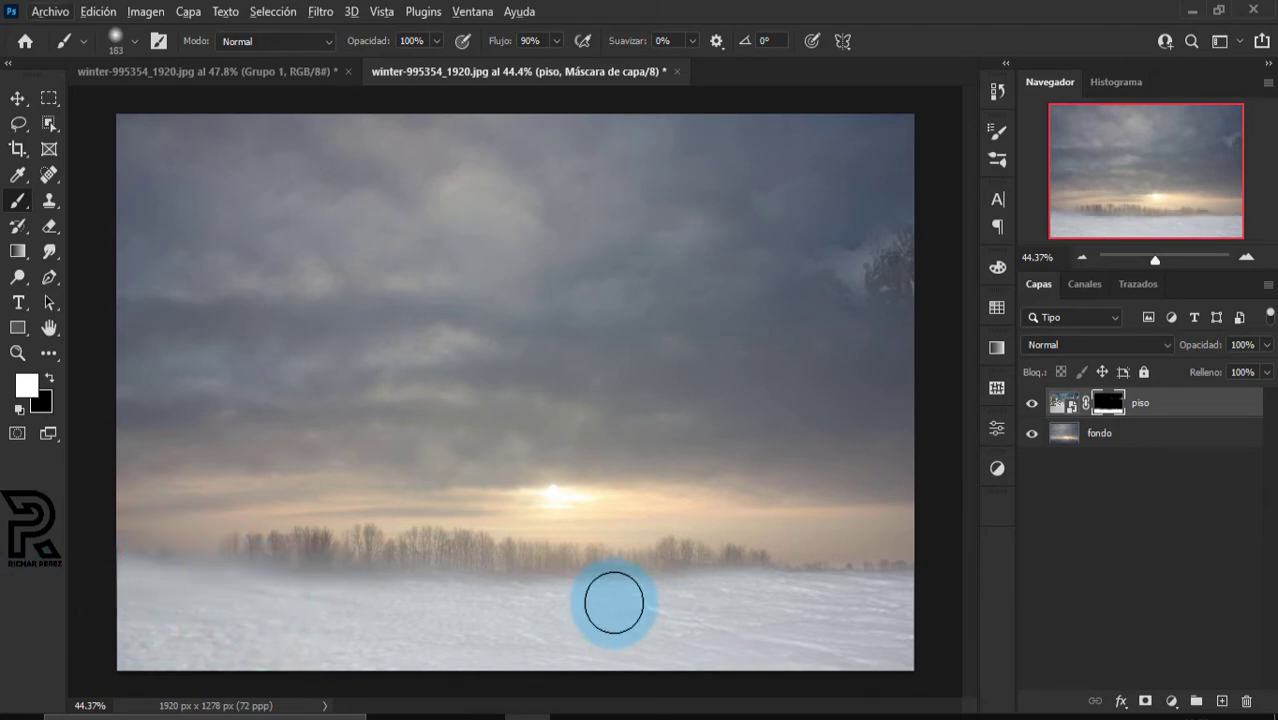
# With a roughly 107 px black brush, hide piso along the tree line
pyautogui.scroll(2, 614, 602)
pyautogui.scroll(2, 705, 605)
pyautogui.moveTo(722, 582)
pyautogui.mouseDown()
pyautogui.moveTo(174, 596)
pyautogui.moveTo(630, 645)
pyautogui.moveTo(651, 692)
pyautogui.moveTo(762, 712)
pyautogui.mouseUp()
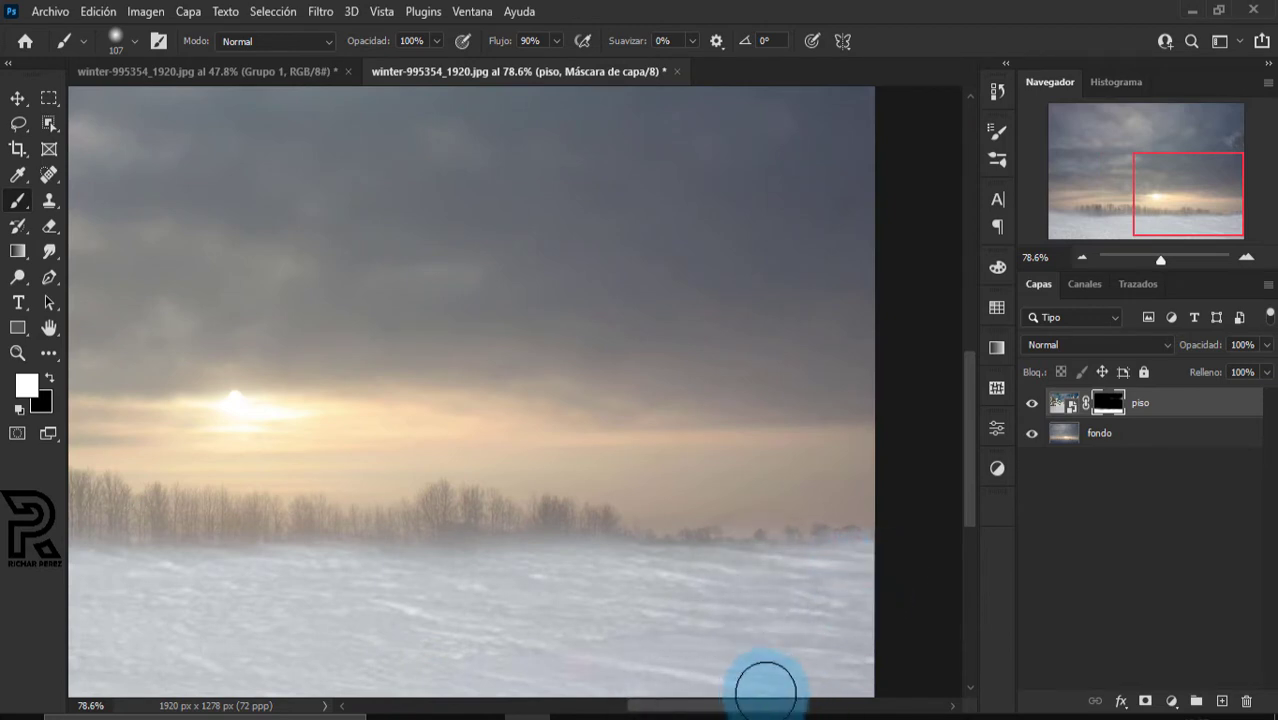
pyautogui.press('x')
pyautogui.moveTo(815, 481)
pyautogui.mouseDown()
pyautogui.moveTo(314, 500)
pyautogui.moveTo(571, 686)
pyautogui.moveTo(703, 690)
pyautogui.moveTo(598, 712)
pyautogui.mouseUp()
pyautogui.moveTo(840, 481)
pyautogui.mouseDown()
pyautogui.moveTo(496, 514)
pyautogui.moveTo(174, 500)
pyautogui.mouseUp()
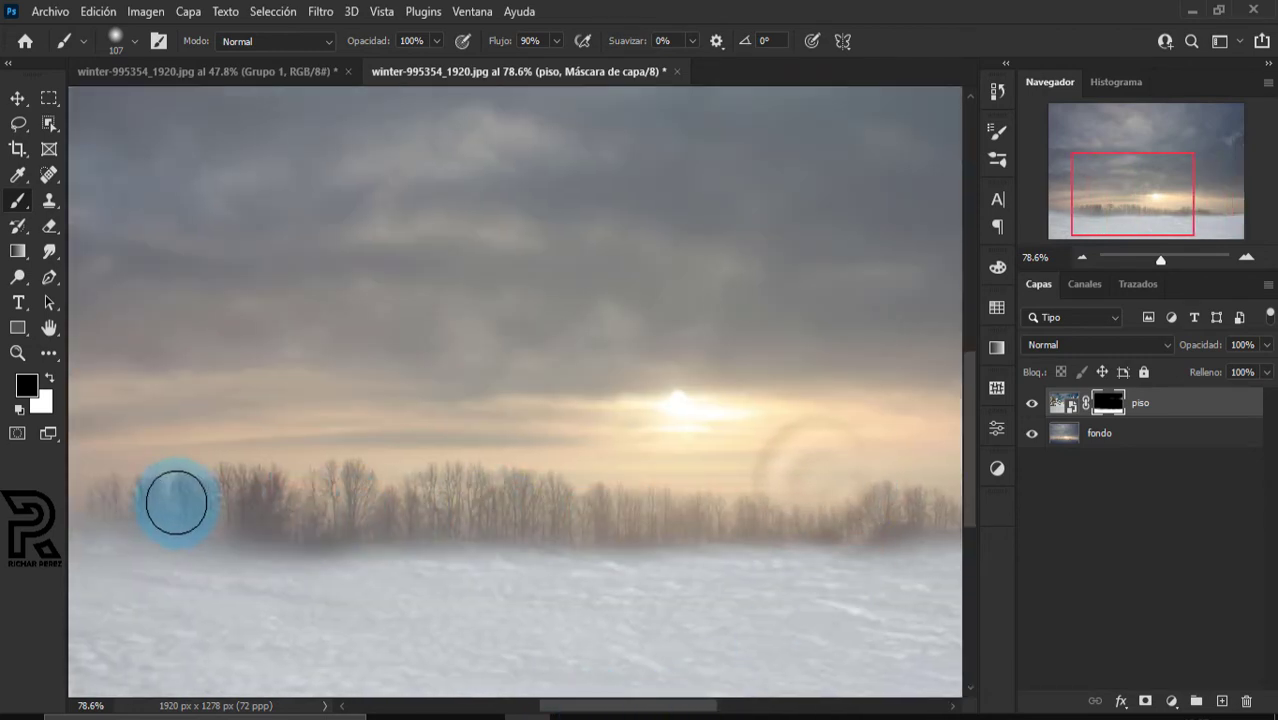
pyautogui.moveTo(655, 712); pyautogui.dragTo(596, 712)
pyautogui.moveTo(370, 490)
pyautogui.mouseDown()
pyautogui.moveTo(342, 419)
pyautogui.moveTo(211, 487)
pyautogui.moveTo(510, 502)
pyautogui.mouseUp()
# Enlarge the brush to about 351 px and touch up the mask at lower left
pyautogui.scroll(-2, 727, 600)
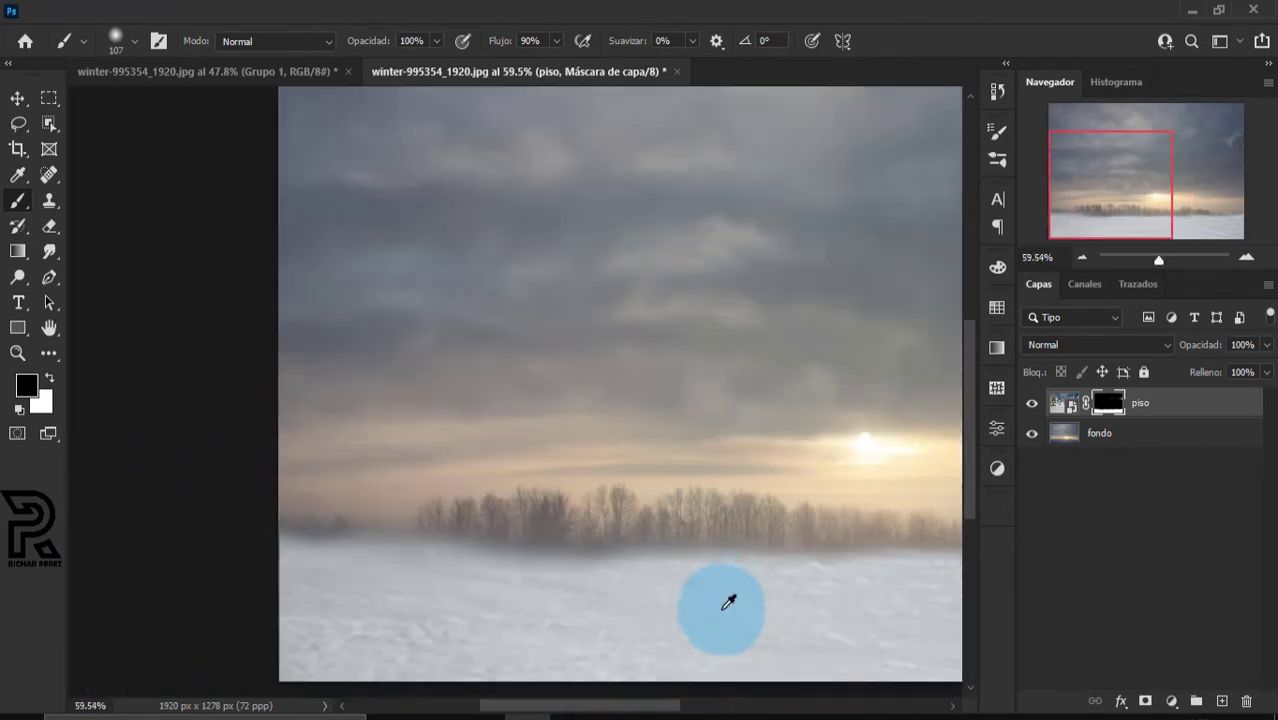
pyautogui.scroll(-3, 690, 610)
pyautogui.scroll(1, 594, 567)
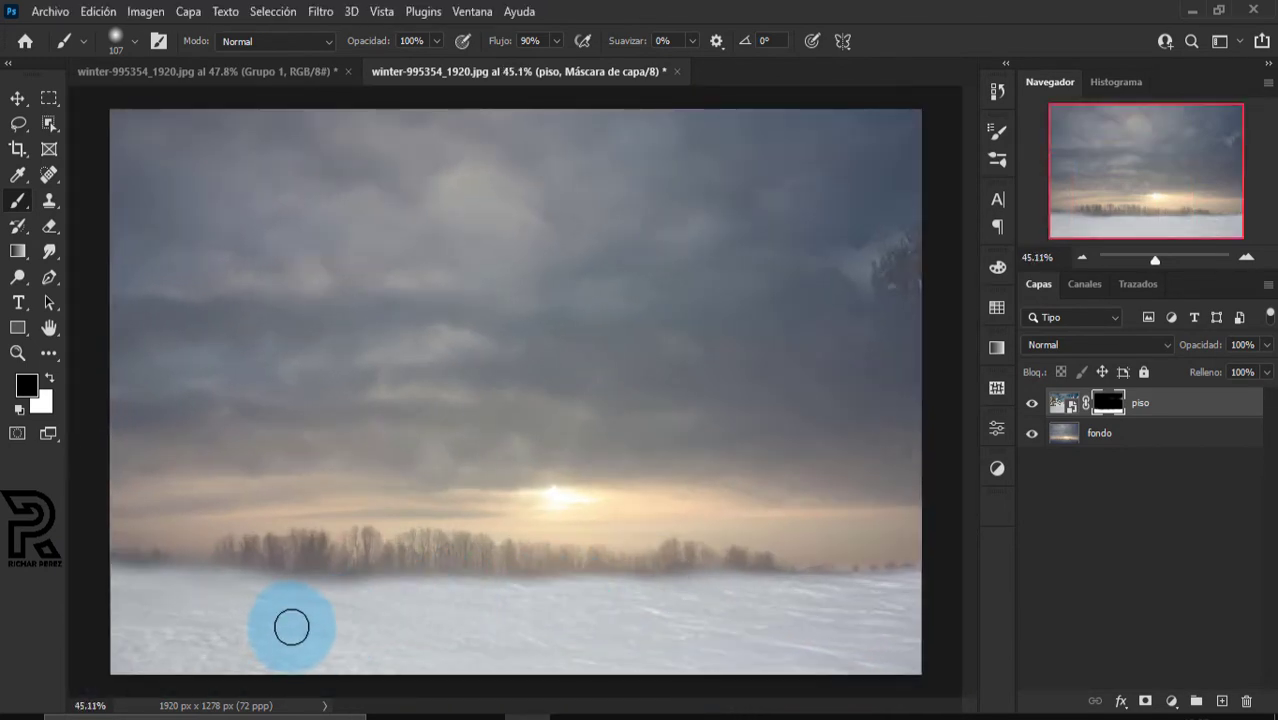
pyautogui.moveTo(275, 617)
pyautogui.mouseDown()
pyautogui.moveTo(250, 617)
pyautogui.moveTo(340, 613)
pyautogui.mouseUp()
pyautogui.click(165, 633)
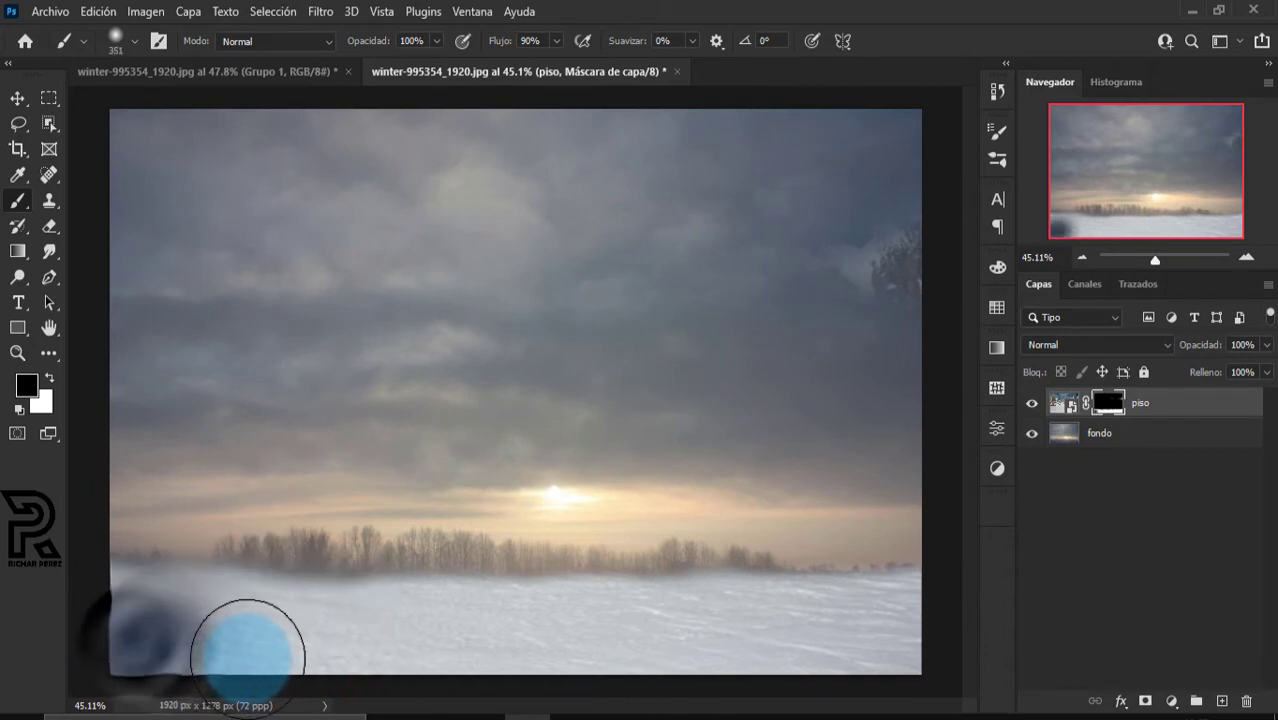
pyautogui.hotkey('ctrl', 'z')
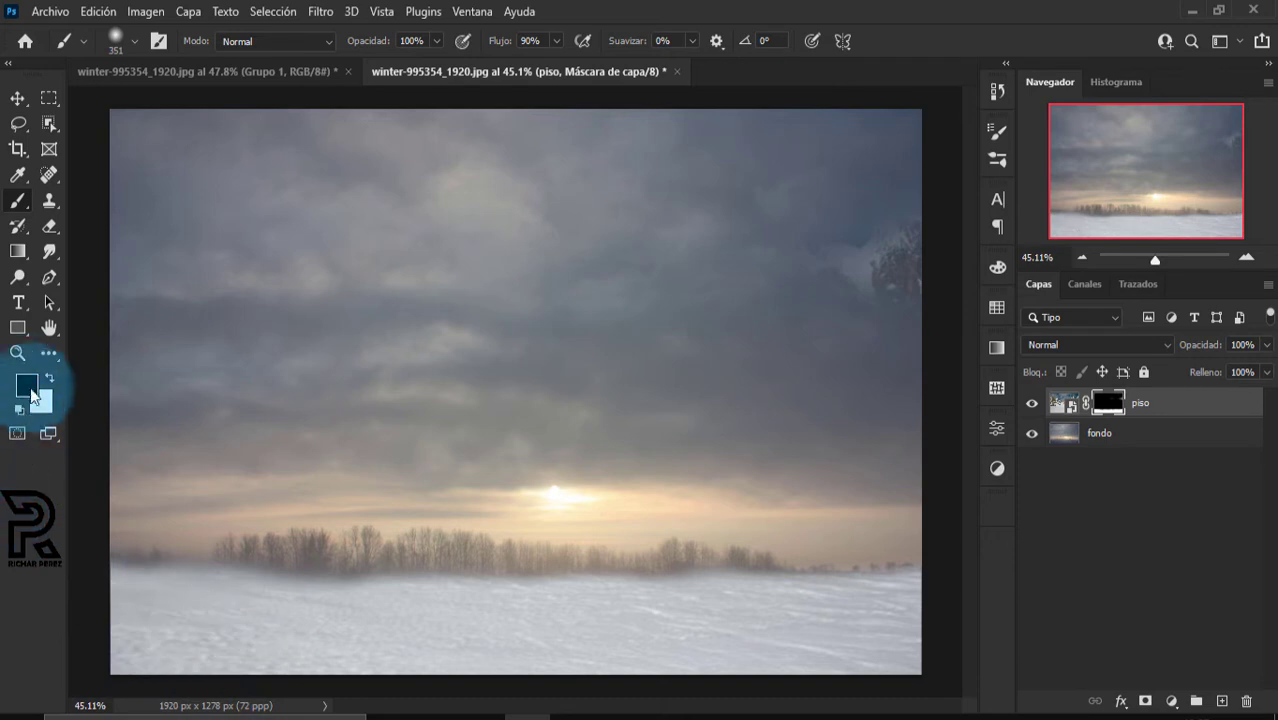
pyautogui.moveTo(142, 613)
pyautogui.mouseDown()
pyautogui.moveTo(285, 650)
pyautogui.moveTo(713, 622)
pyautogui.moveTo(865, 635)
pyautogui.moveTo(365, 646)
pyautogui.moveTo(120, 622)
pyautogui.mouseUp()
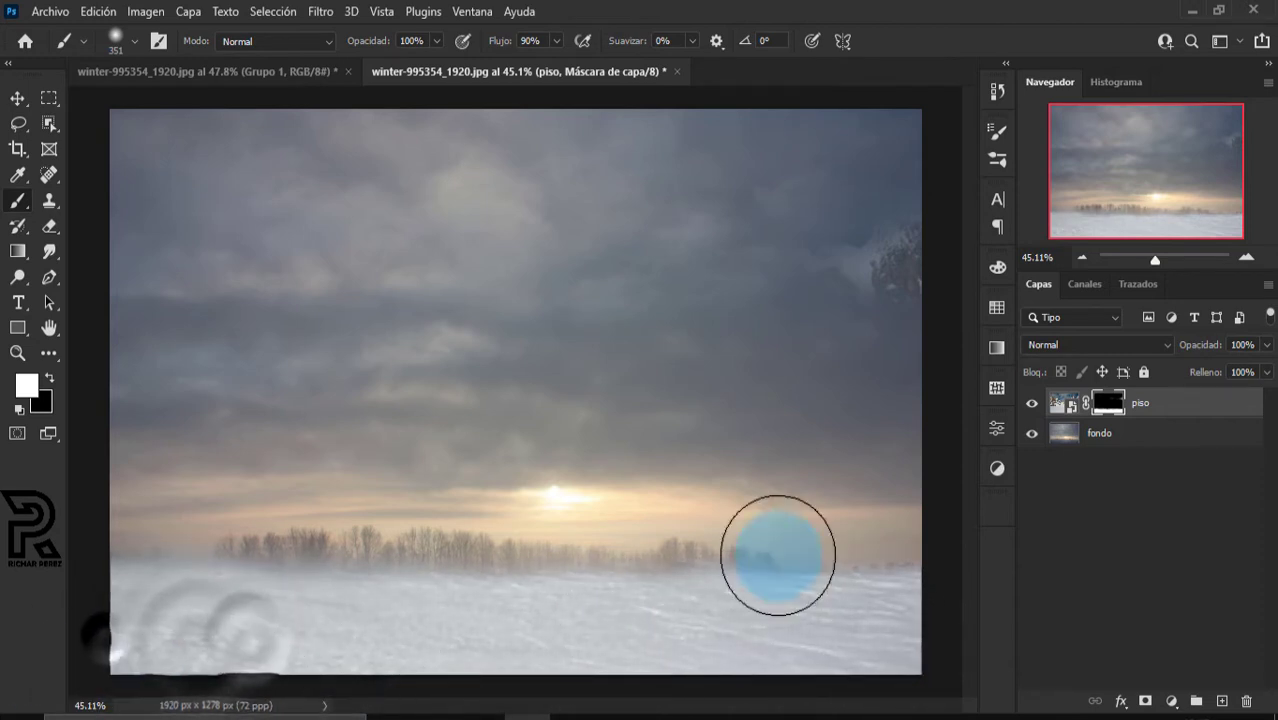
# Paint black at left-centre and along the lower horizon to blend the snow
pyautogui.click(14, 408)
pyautogui.moveTo(348, 372)
pyautogui.mouseDown()
pyautogui.moveTo(177, 435)
pyautogui.moveTo(331, 490)
pyautogui.moveTo(556, 486)
pyautogui.moveTo(593, 471)
pyautogui.moveTo(887, 475)
pyautogui.moveTo(245, 406)
pyautogui.mouseUp()
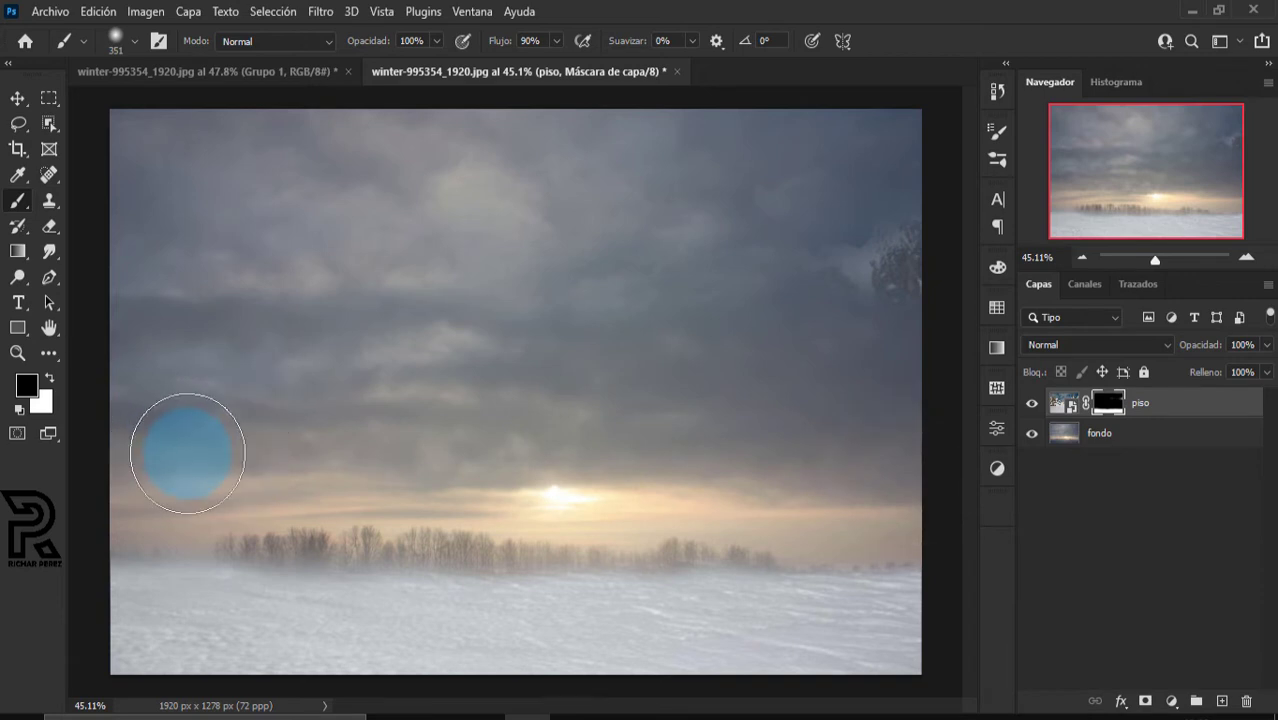
pyautogui.moveTo(227, 496)
pyautogui.mouseDown()
pyautogui.moveTo(391, 574)
pyautogui.moveTo(456, 580)
pyautogui.moveTo(516, 626)
pyautogui.moveTo(250, 550)
pyautogui.moveTo(222, 491)
pyautogui.moveTo(642, 505)
pyautogui.mouseUp()
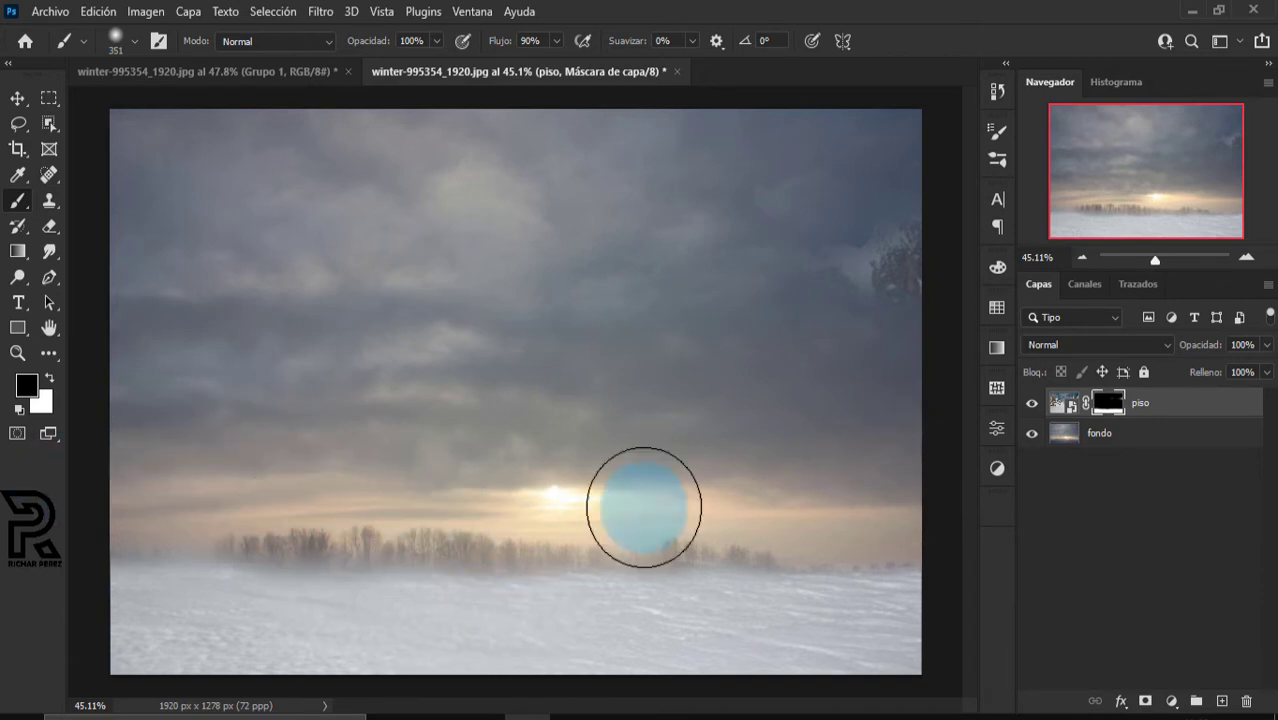
pyautogui.click(1137, 454)
pyautogui.click(1135, 451)
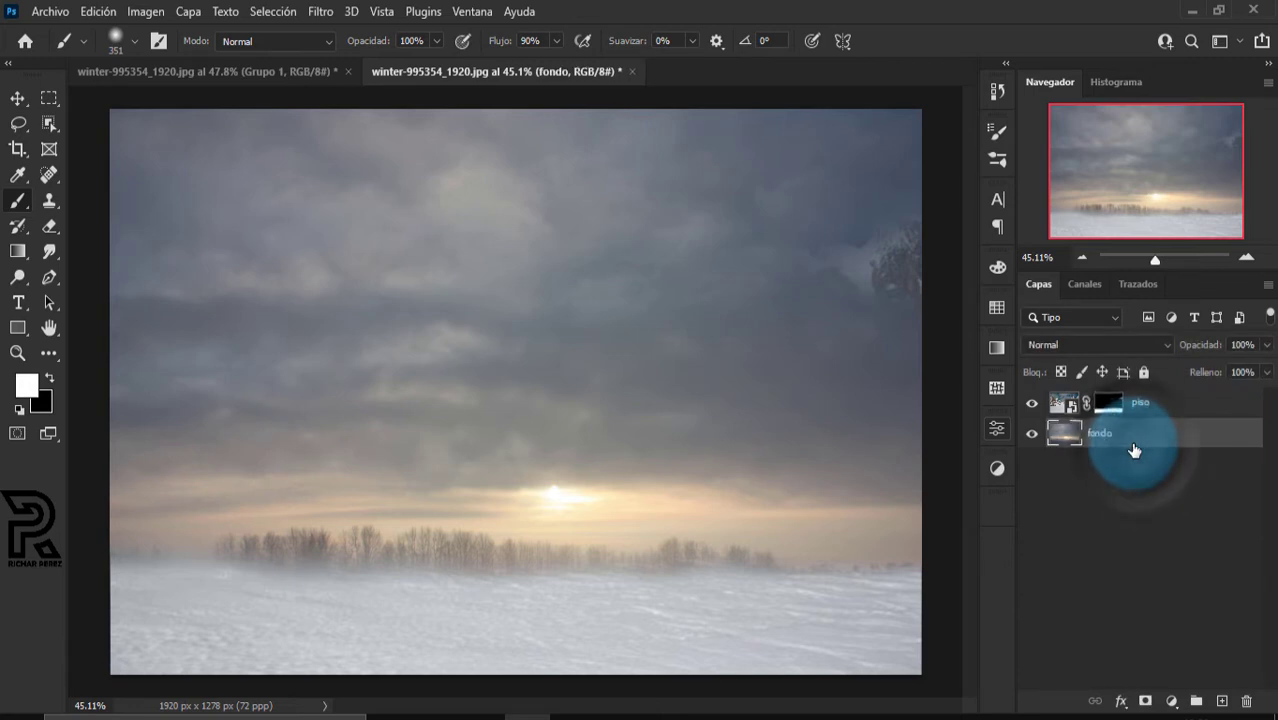
# Add a Brightness/Contrast adjustment above fondo with Brillo 58
pyautogui.click(1172, 701)
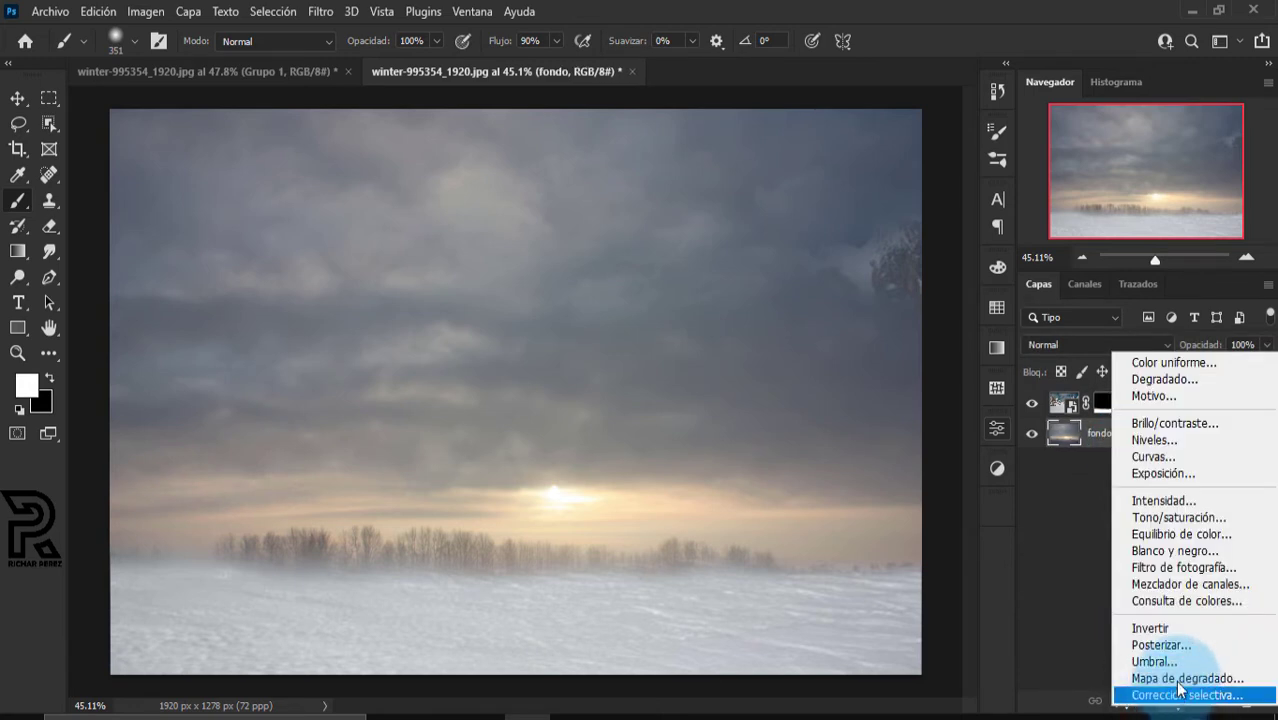
pyautogui.click(1170, 423)
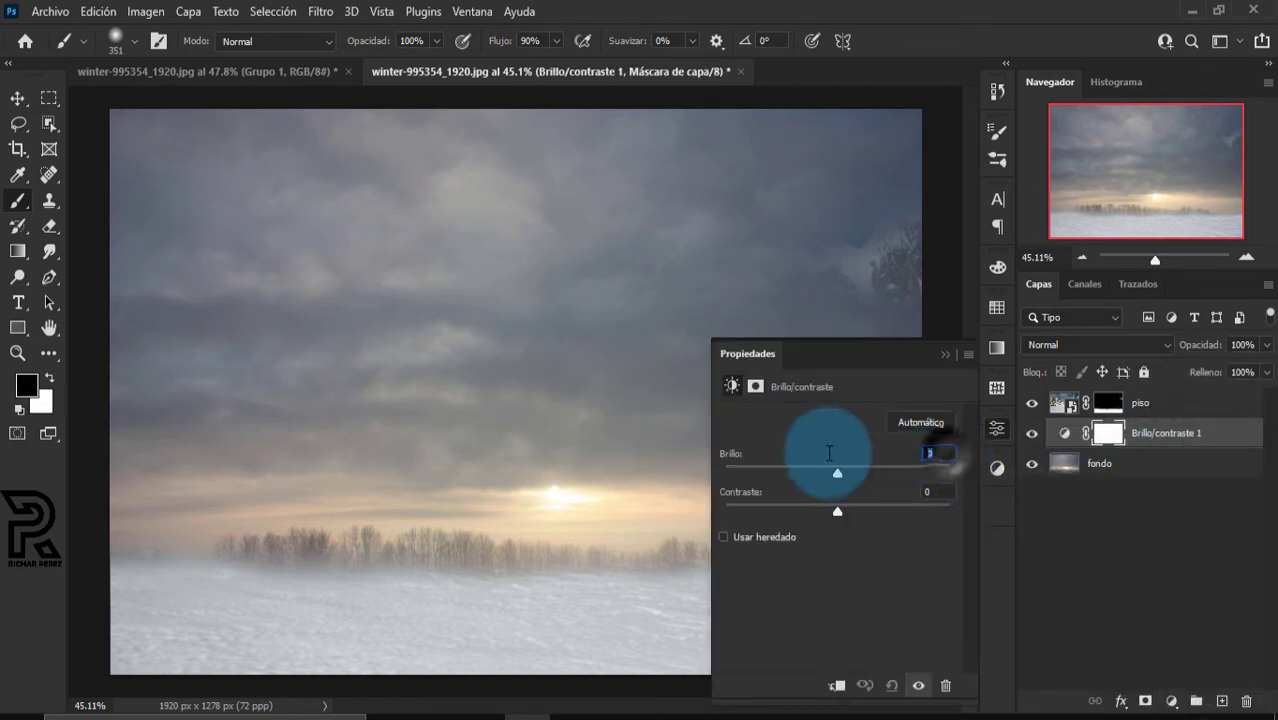
pyautogui.write('58')
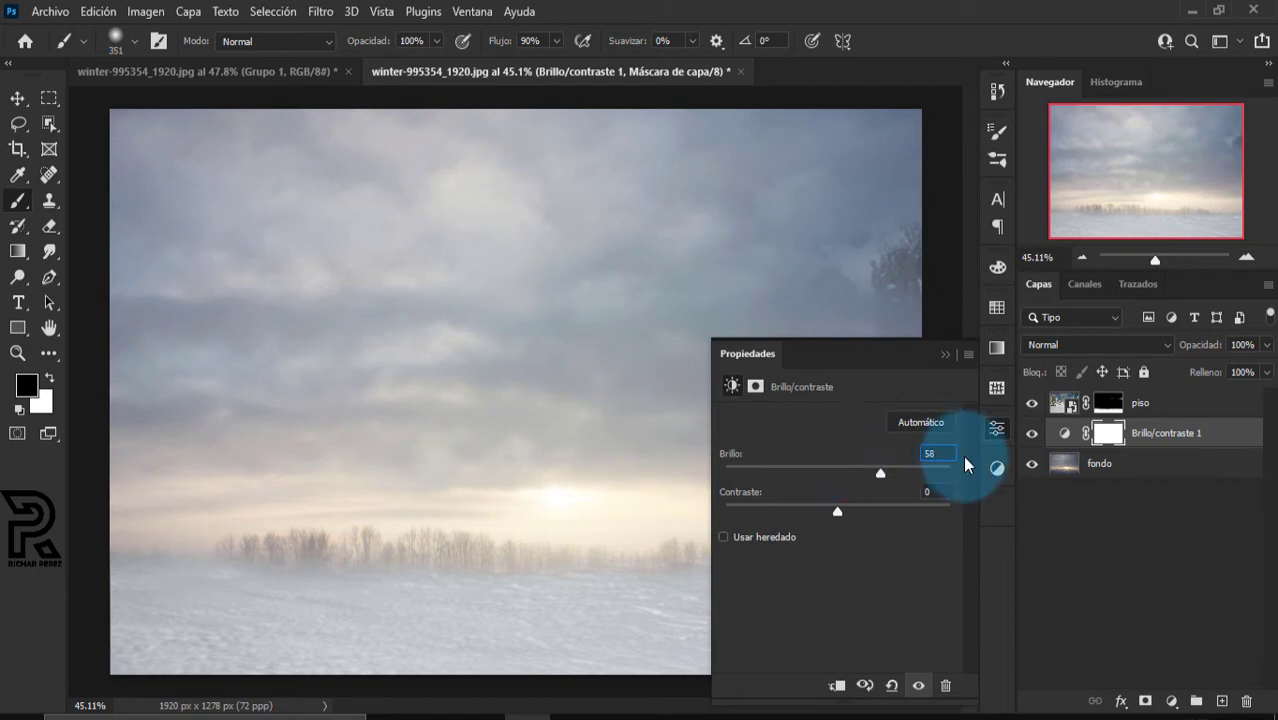
pyautogui.click(943, 354)
# Add a Brightness/Contrast above piso with Brillo 61 and Contraste -14, clipped to piso
pyautogui.click(1150, 405)
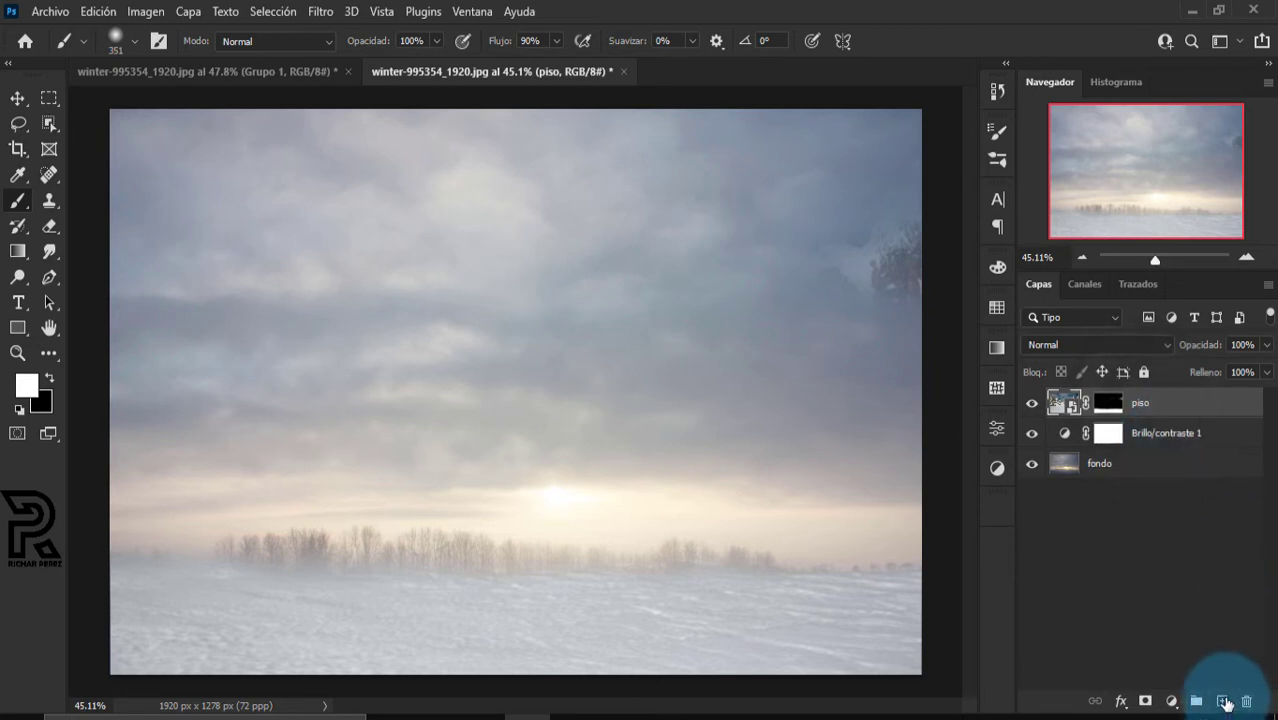
pyautogui.click(1170, 703)
pyautogui.click(1189, 419)
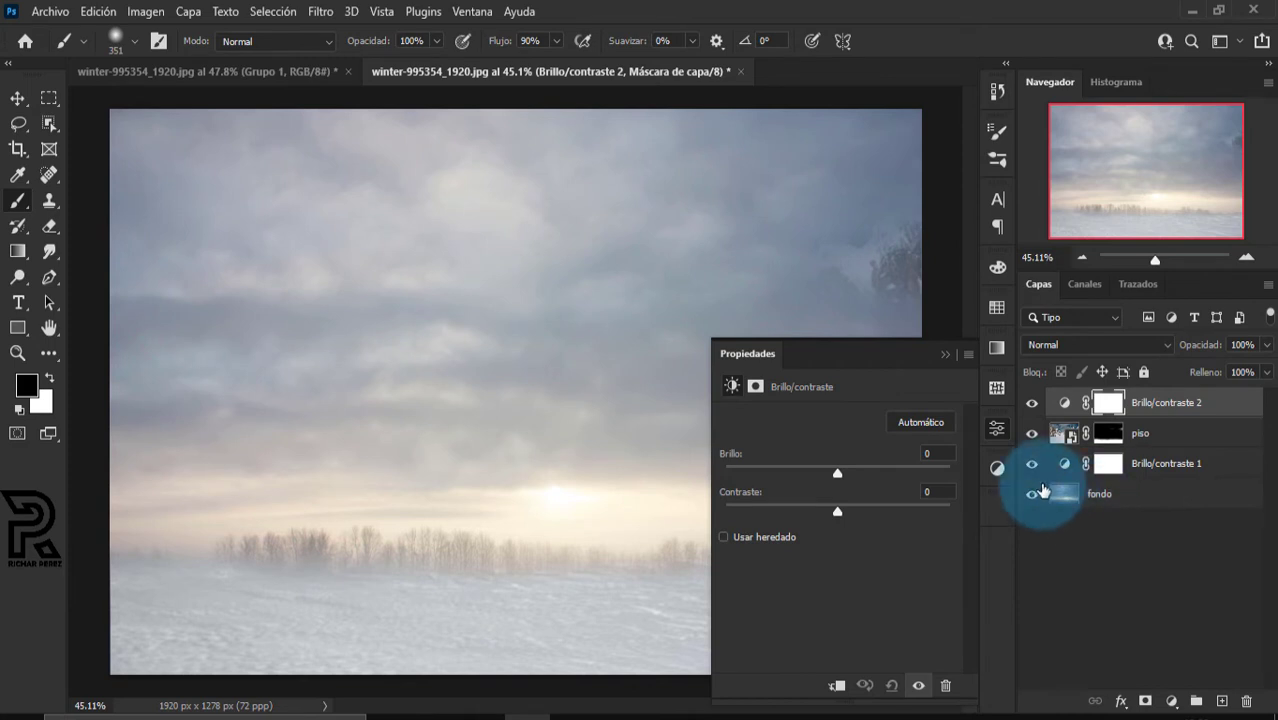
pyautogui.click(938, 453)
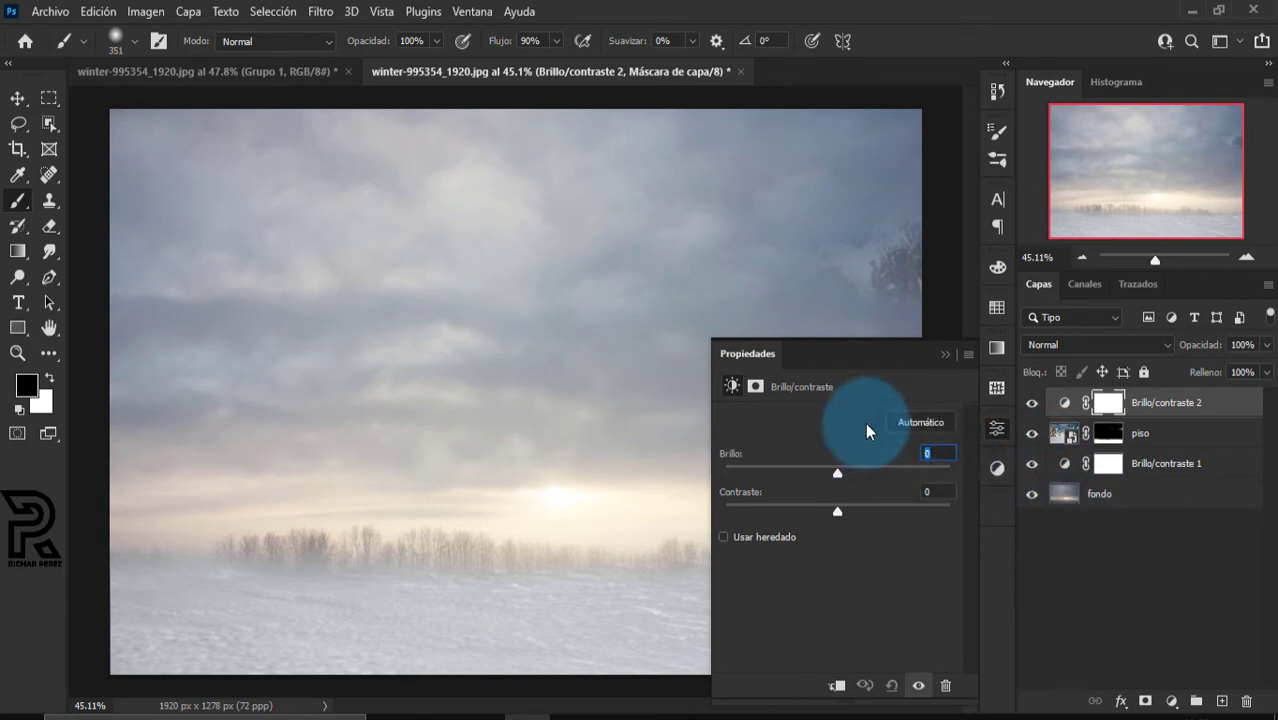
pyautogui.write('61')
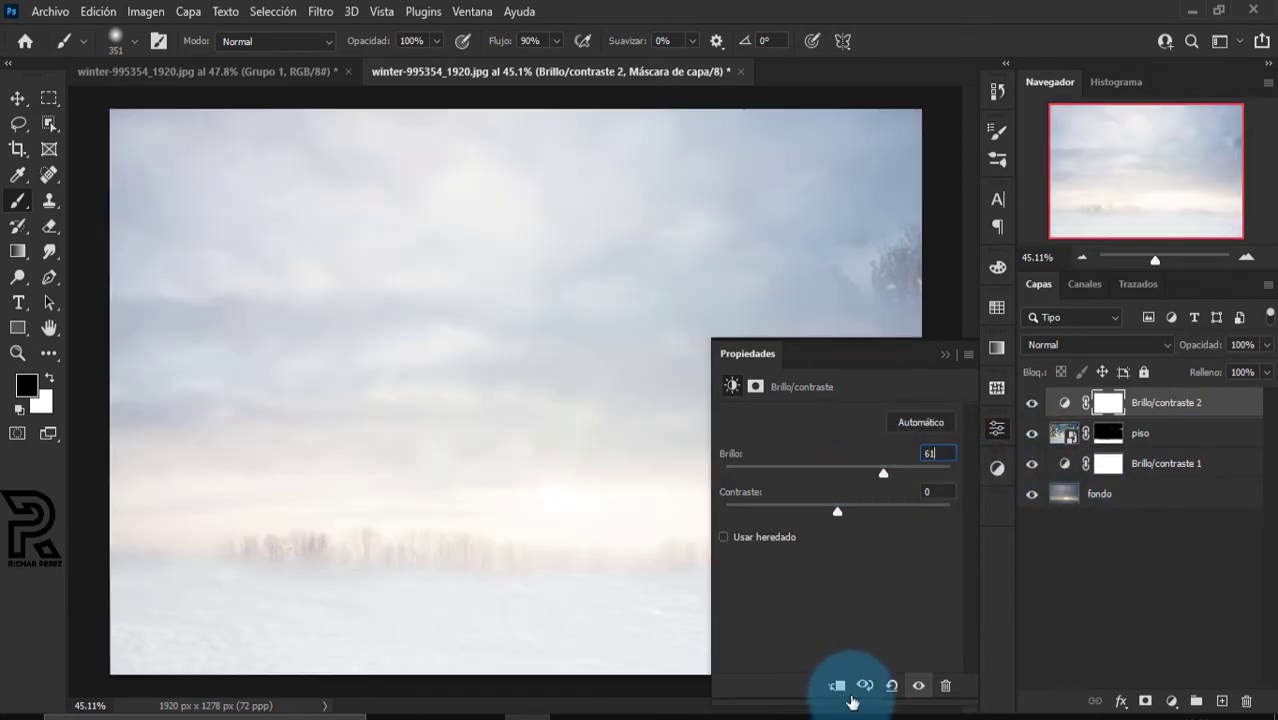
pyautogui.click(837, 686)
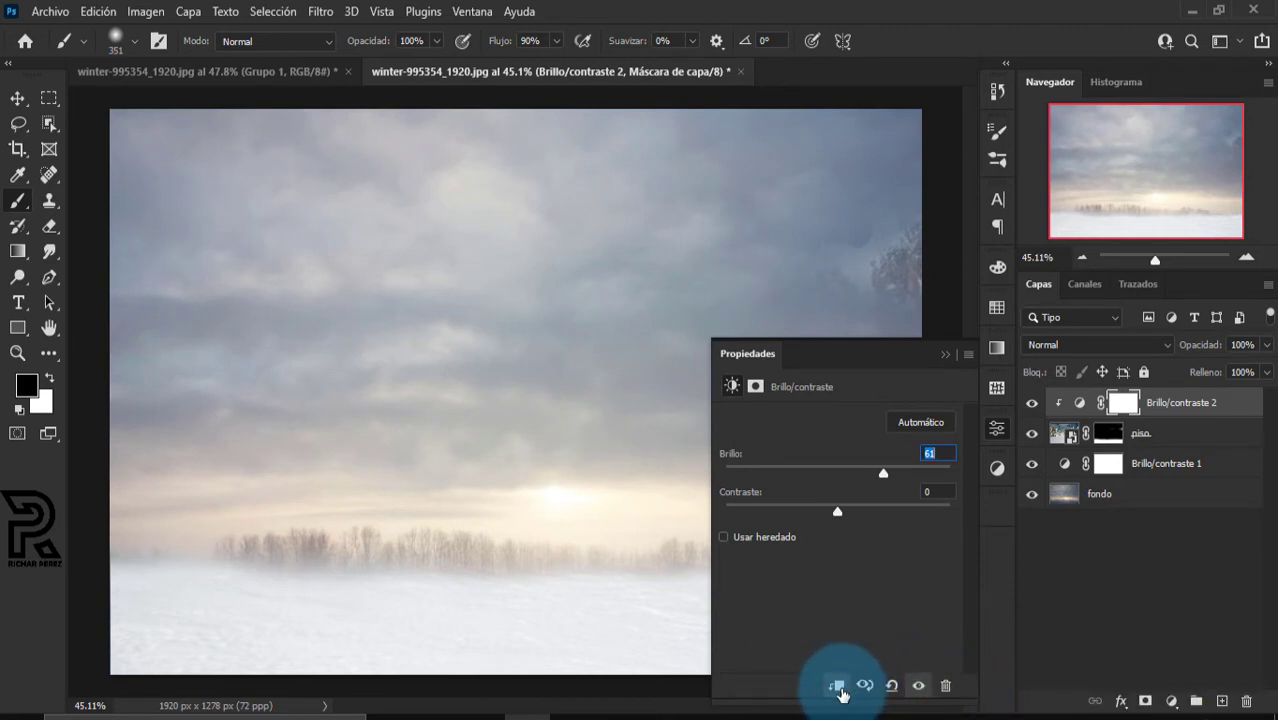
pyautogui.click(936, 490)
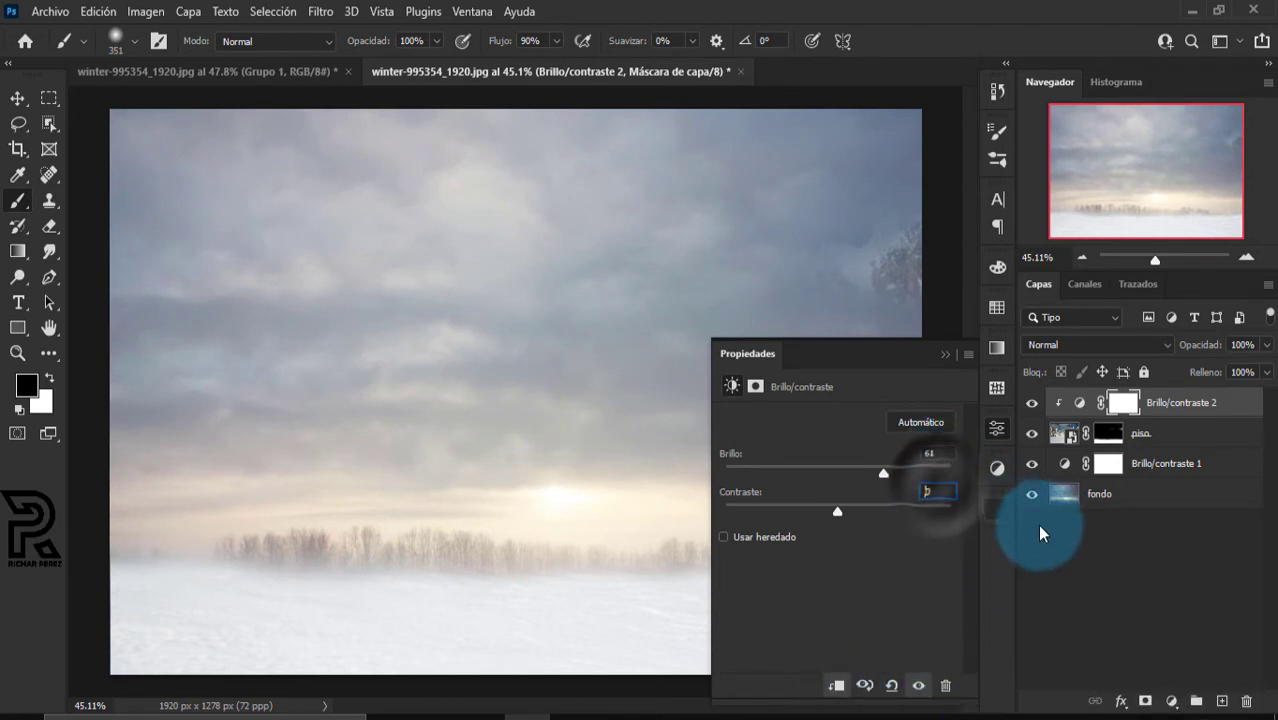
pyautogui.write('-14')
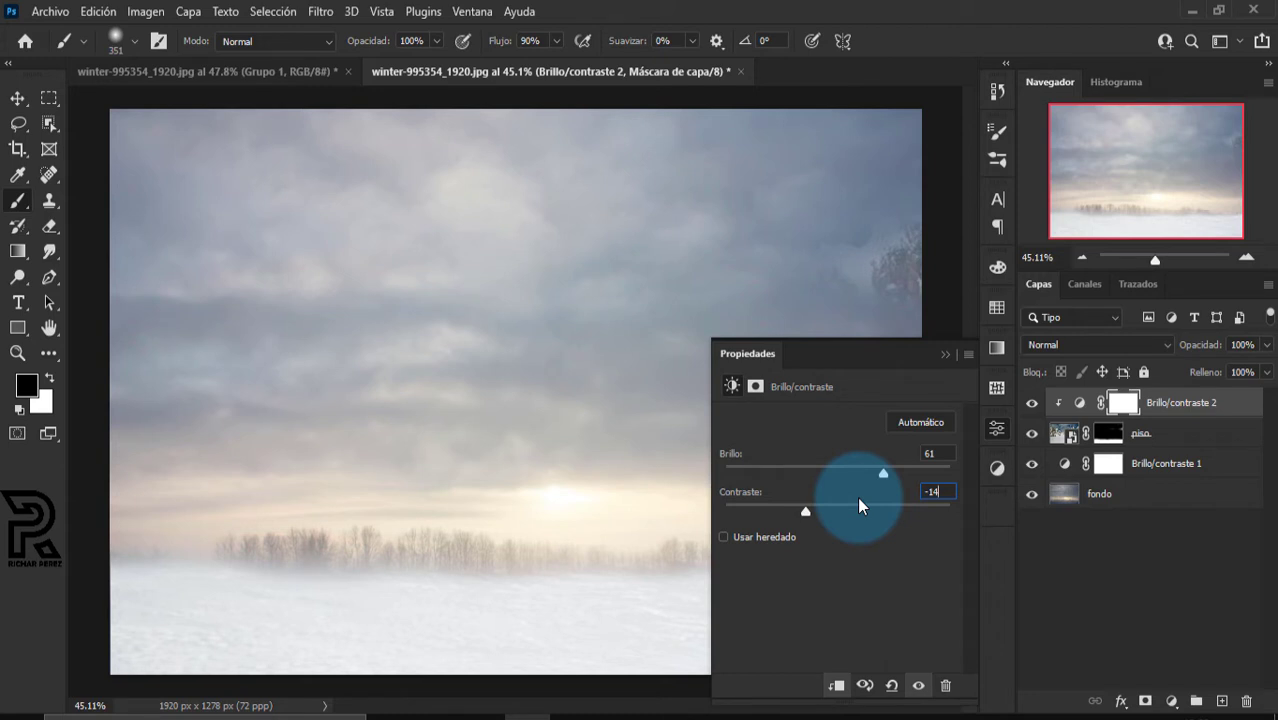
pyautogui.click(944, 354)
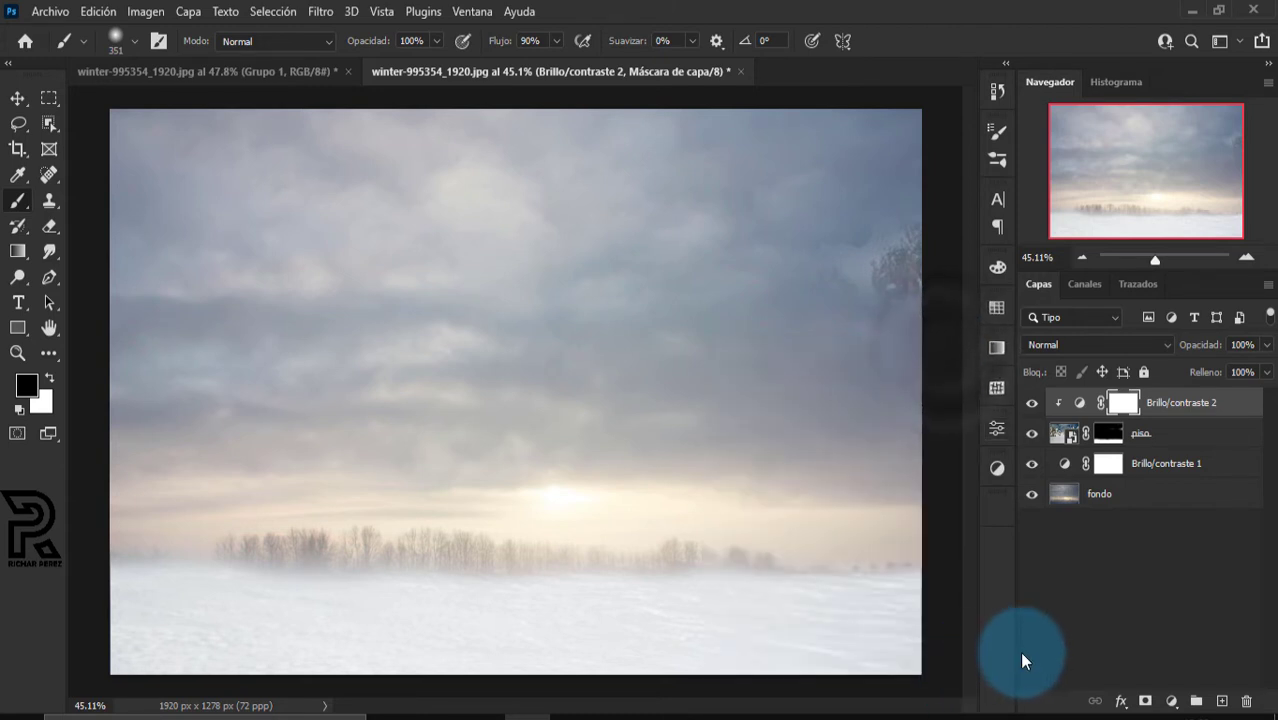
# Clip Brillo/contraste 1 to the fondo layer
pyautogui.click(1068, 465)
pyautogui.keyDown('alt'); pyautogui.click(1086, 478); pyautogui.keyUp('alt')
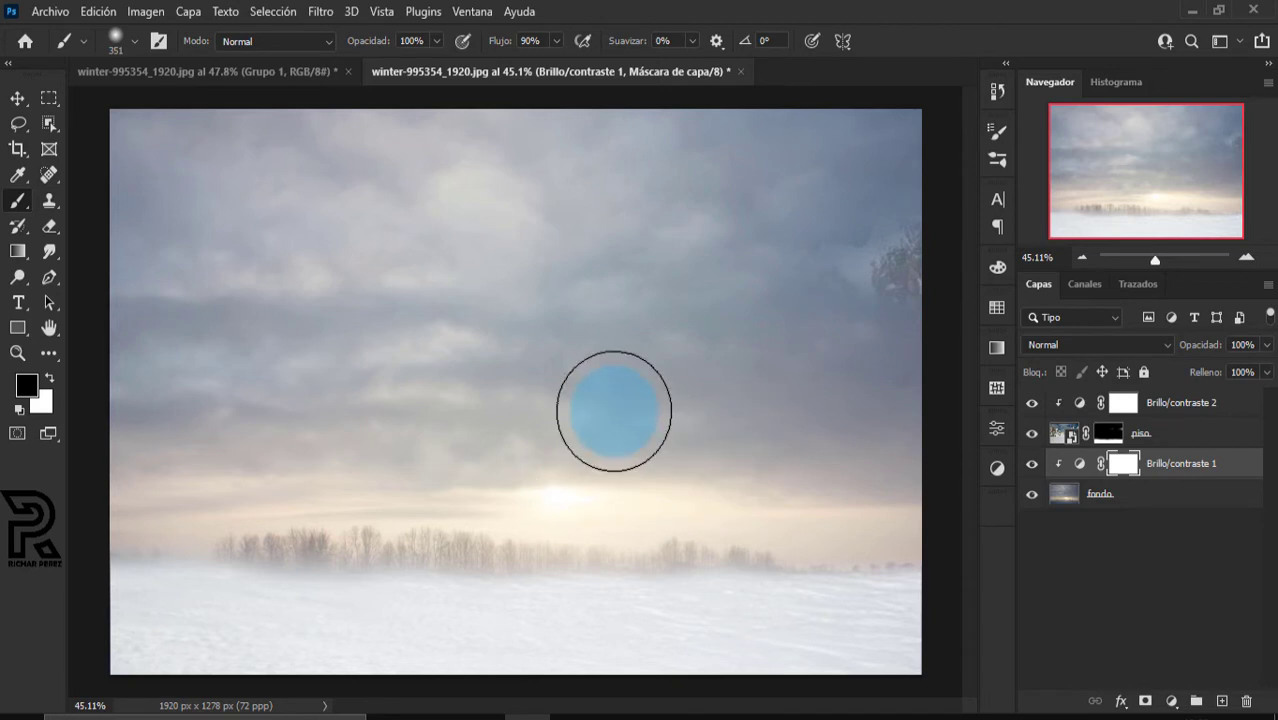
pyautogui.click(1183, 403)
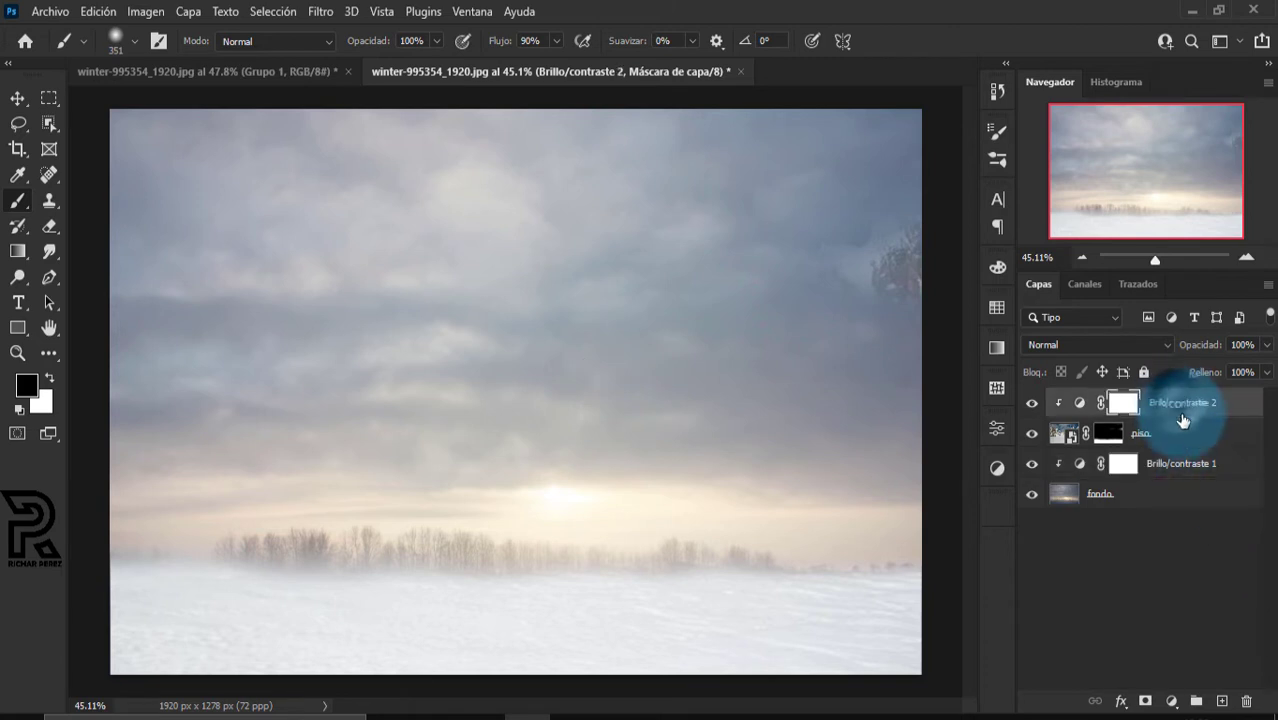
# Add a Niveles adjustment with the Azul channel set to 20, 1.35, 255
pyautogui.click(1173, 702)
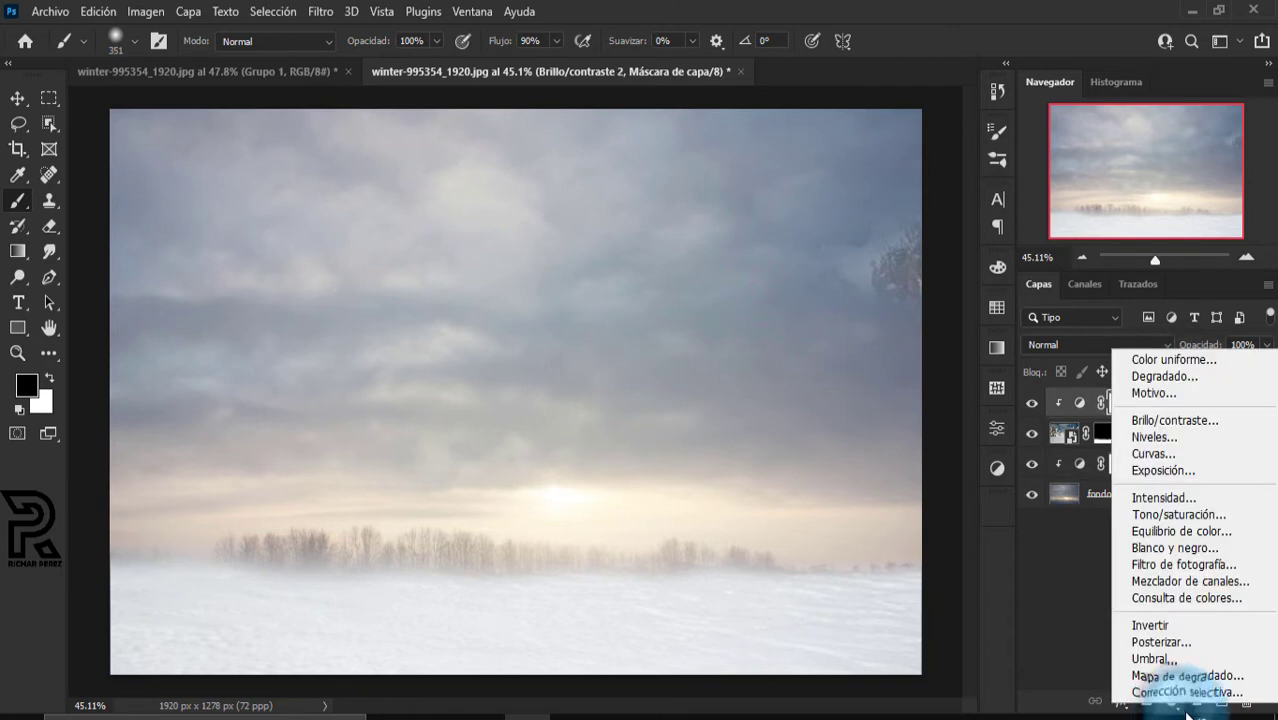
pyautogui.click(1150, 436)
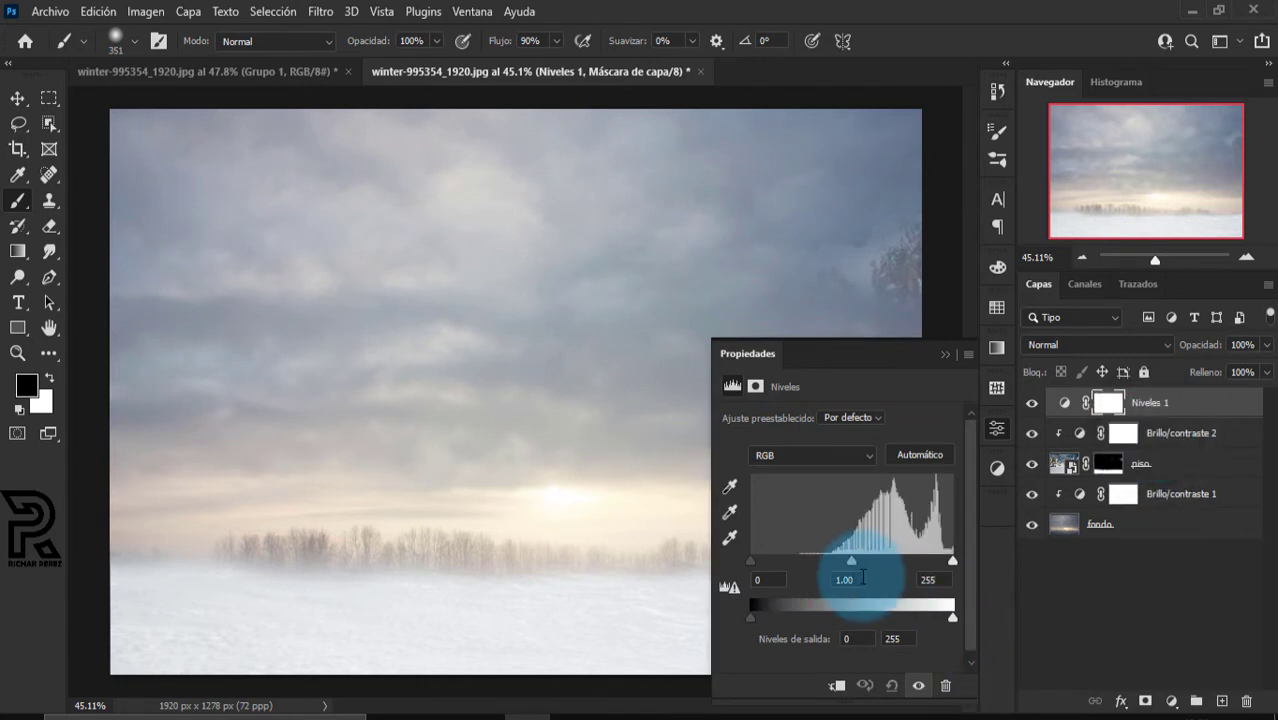
pyautogui.write('0.7')
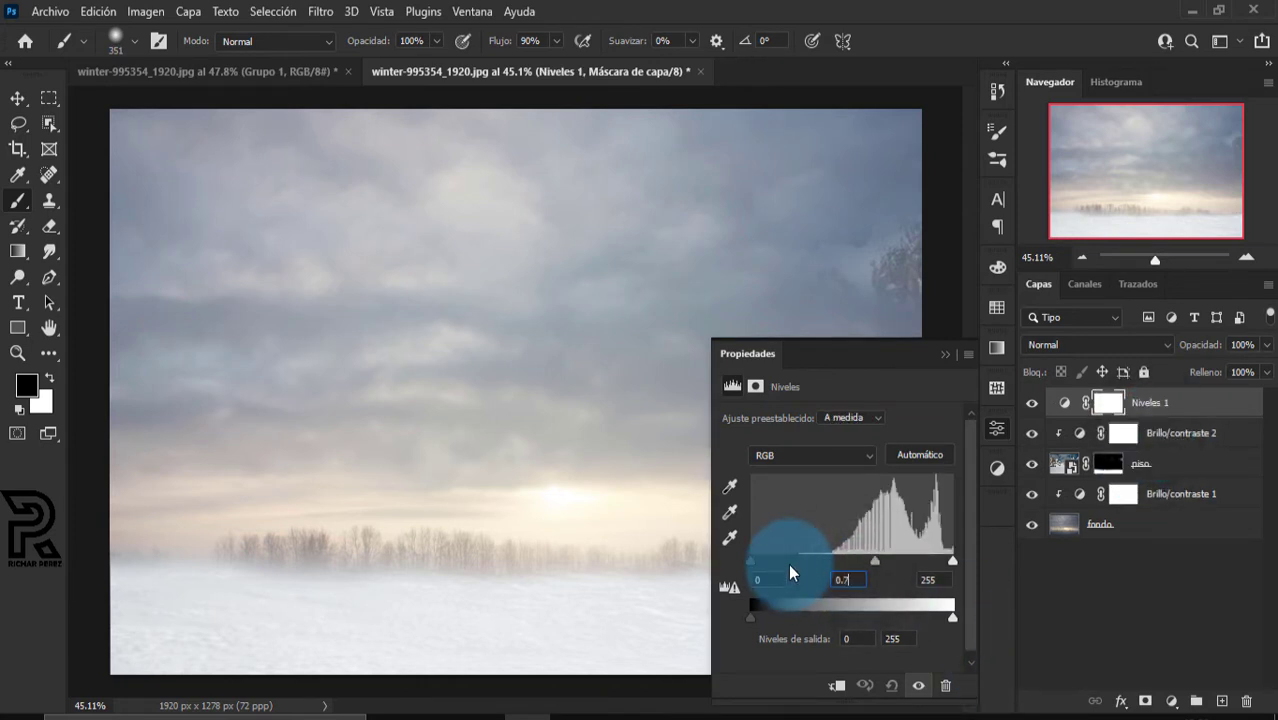
pyautogui.write('6')
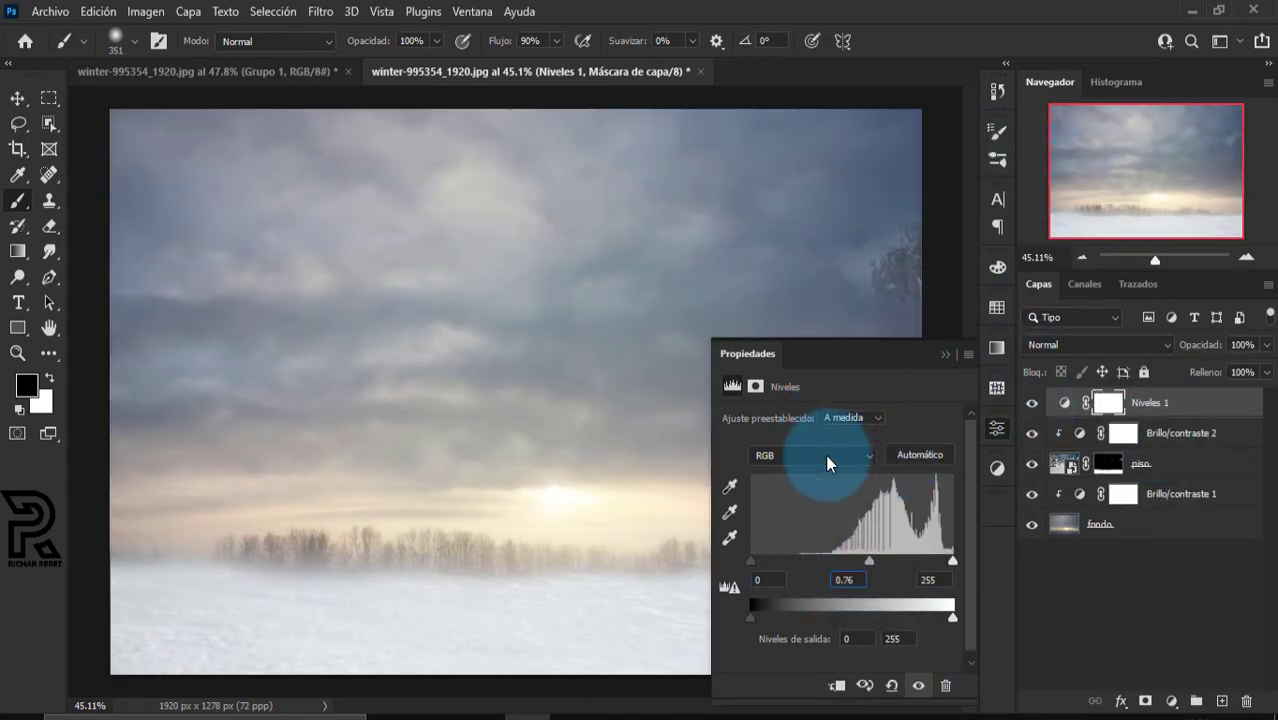
pyautogui.click(826, 454)
pyautogui.click(793, 520)
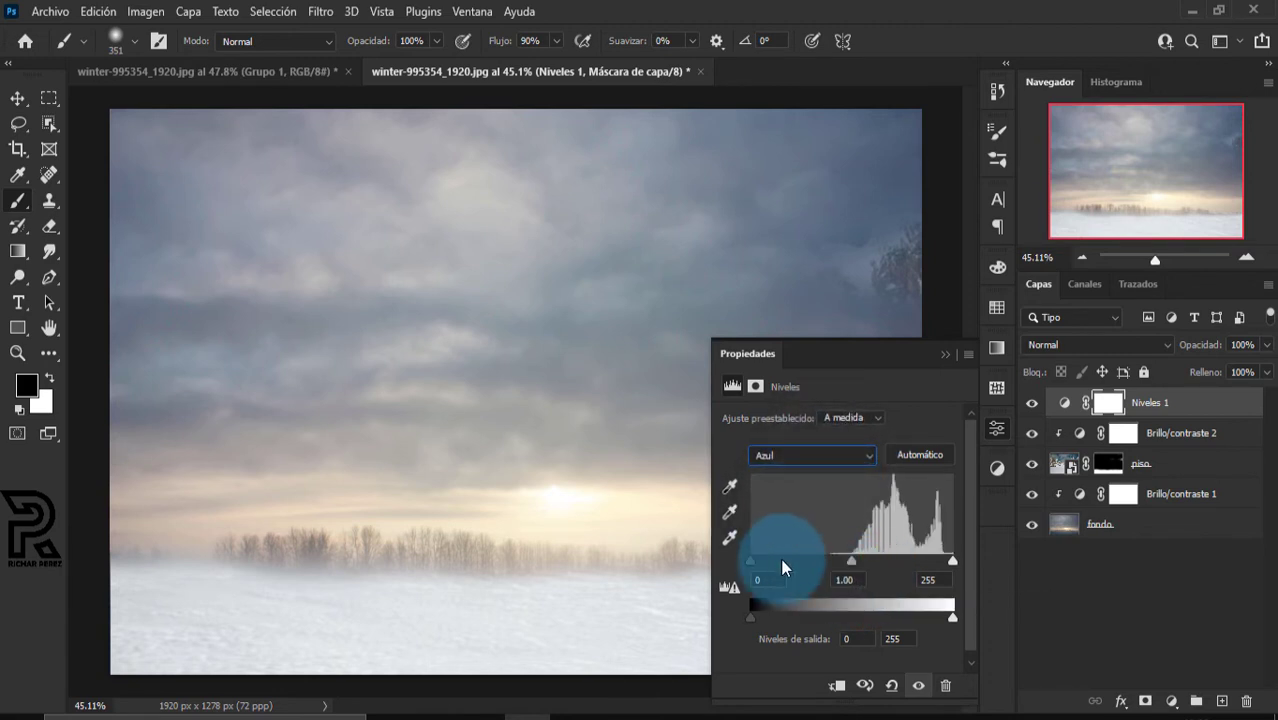
pyautogui.click(770, 579)
pyautogui.write('20')
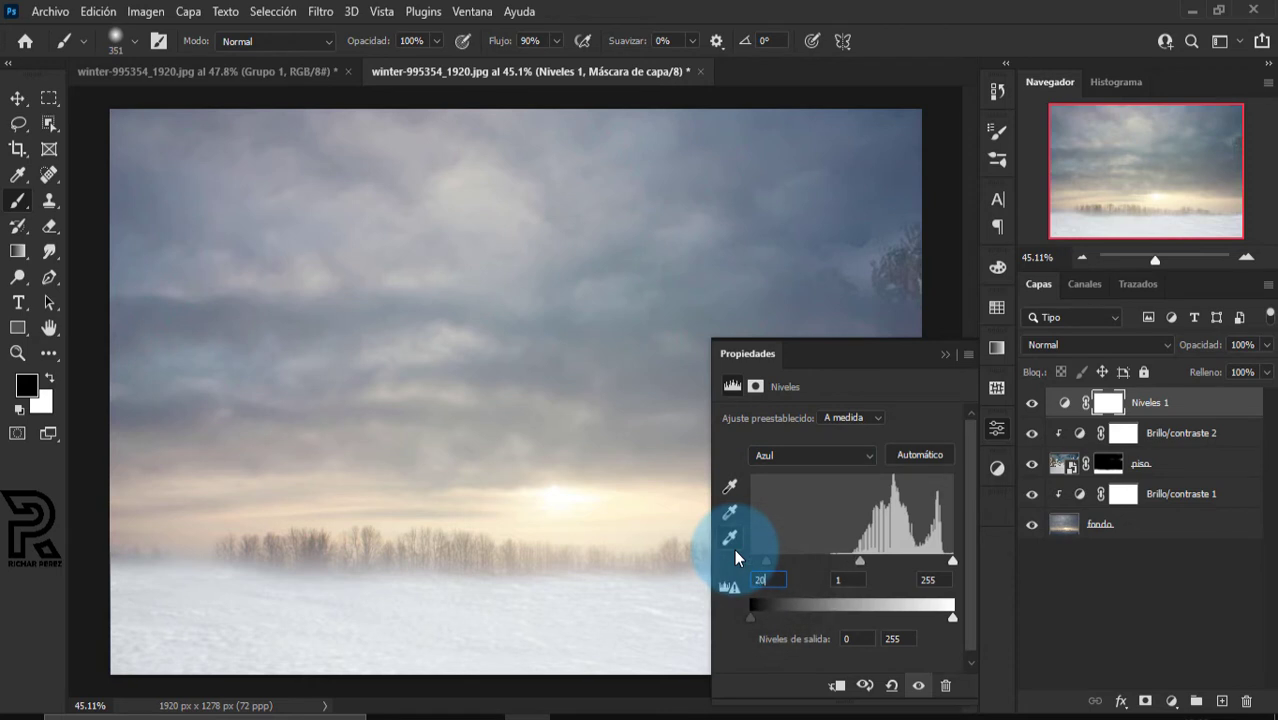
pyautogui.click(845, 579)
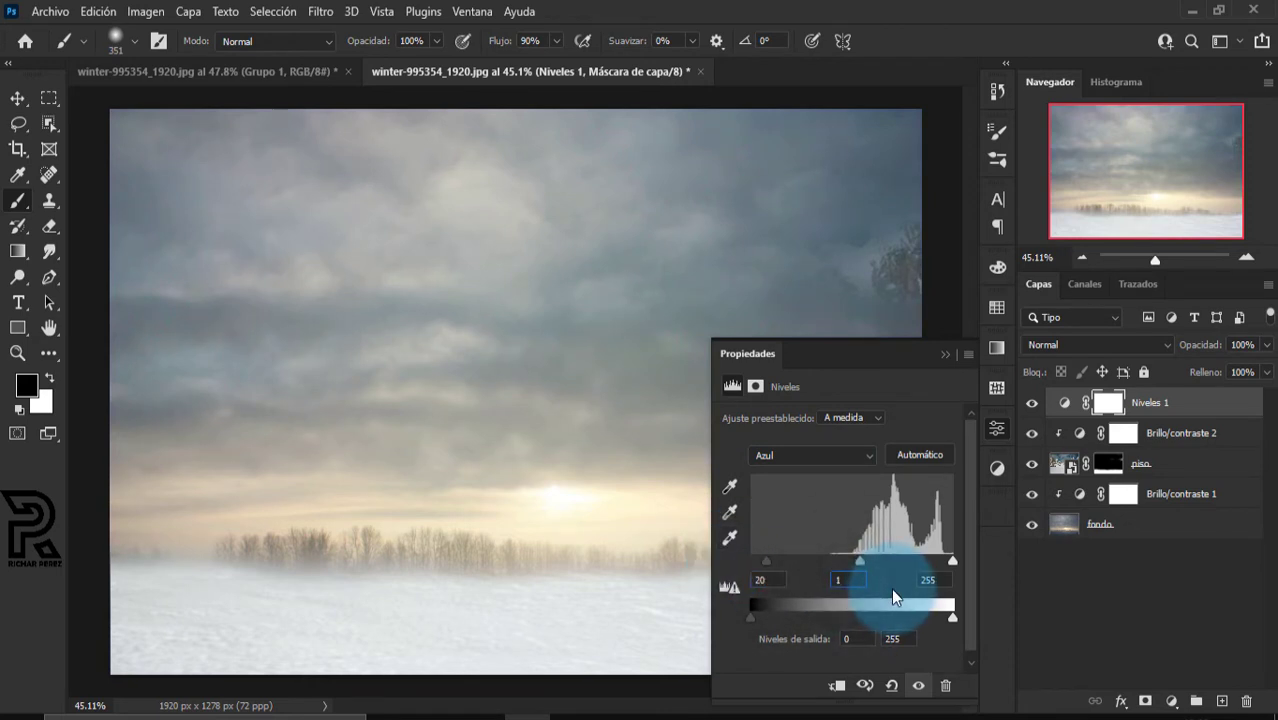
pyautogui.write('.5')
pyautogui.press('Return')
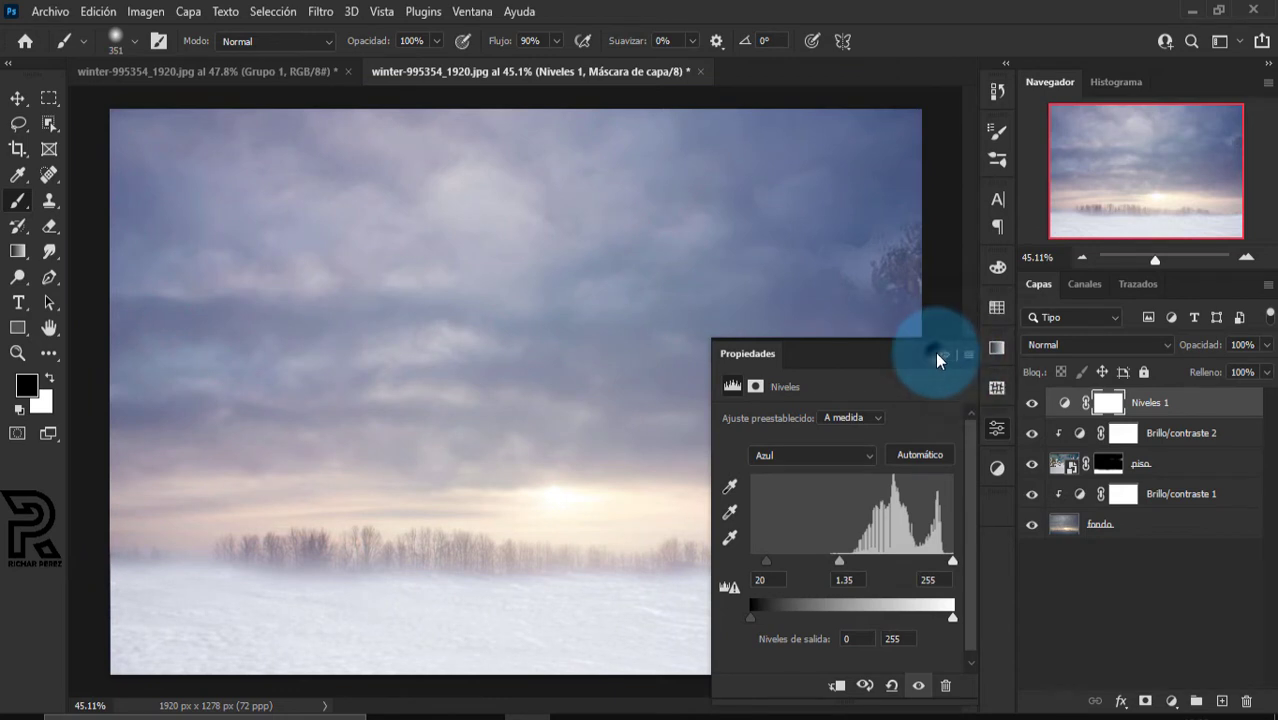
# Collapse the Levels panel and toggle the adjustment's visibility to compare
pyautogui.click(945, 354)
pyautogui.click(1100, 527)
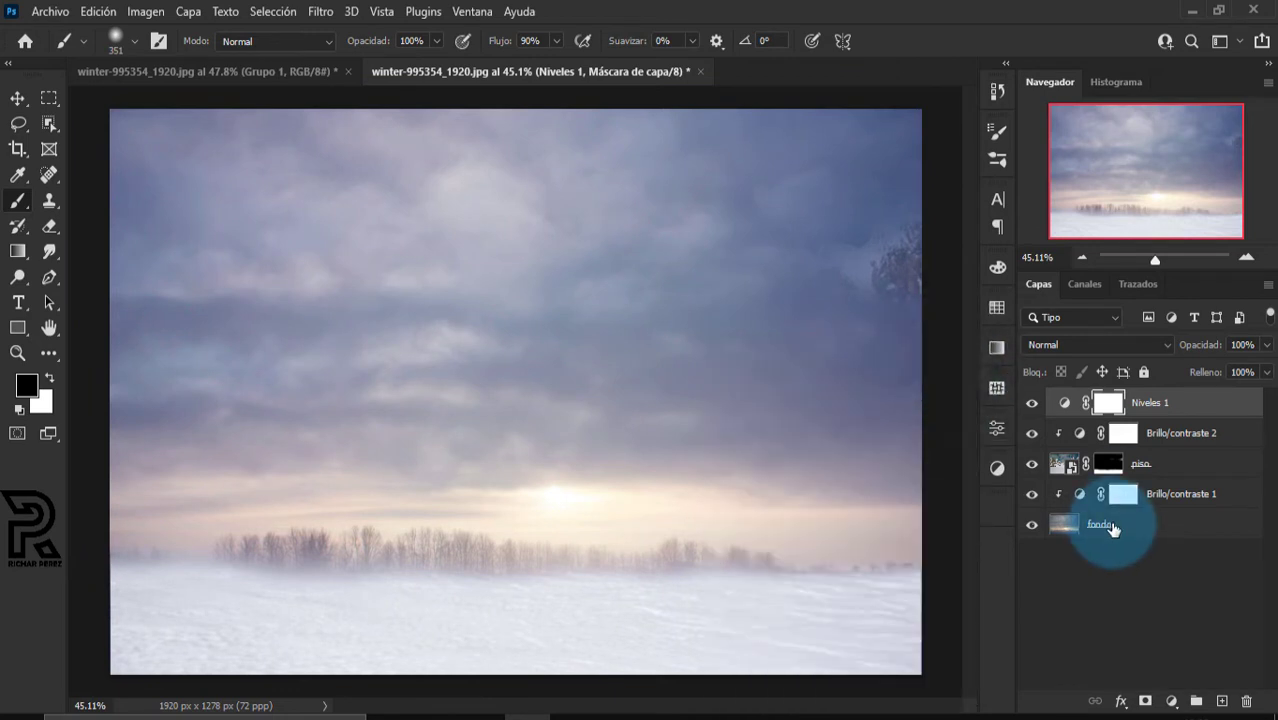
pyautogui.click(1033, 403)
pyautogui.click(1035, 405)
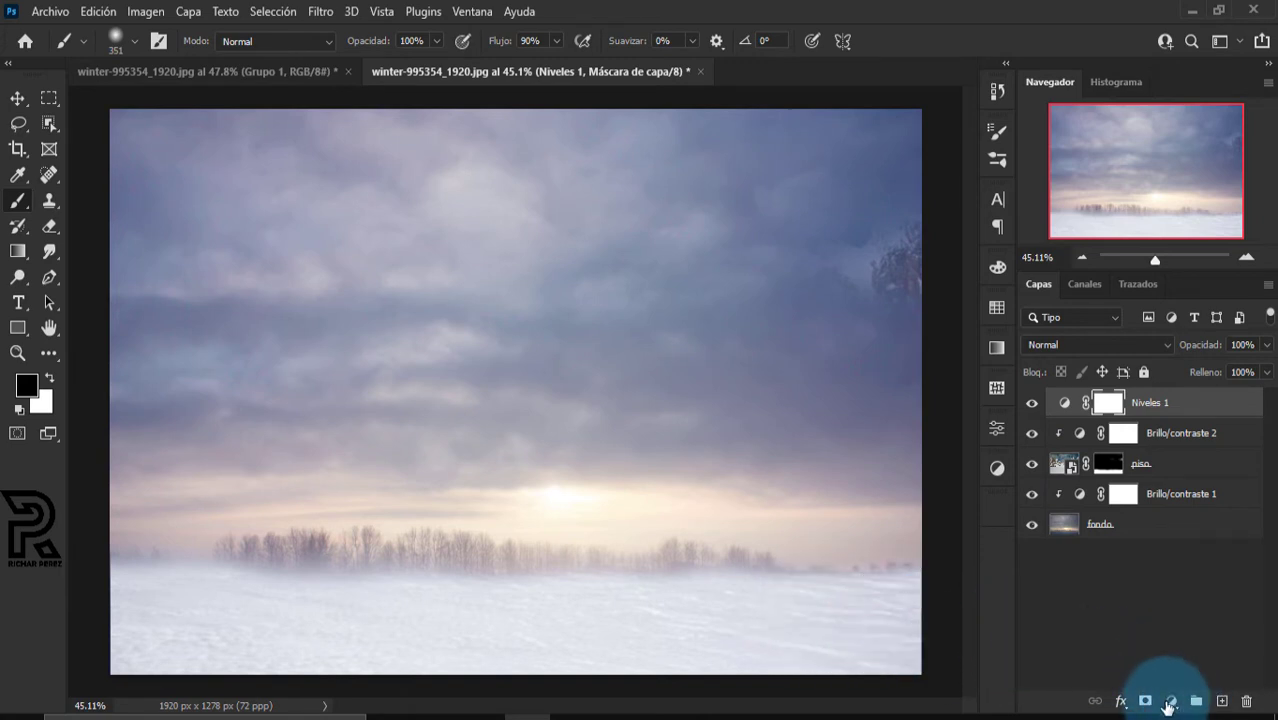
# Add a Tono/saturación adjustment on top with Saturación at 30
pyautogui.moveTo(1168, 707); pyautogui.dragTo(1178, 535)
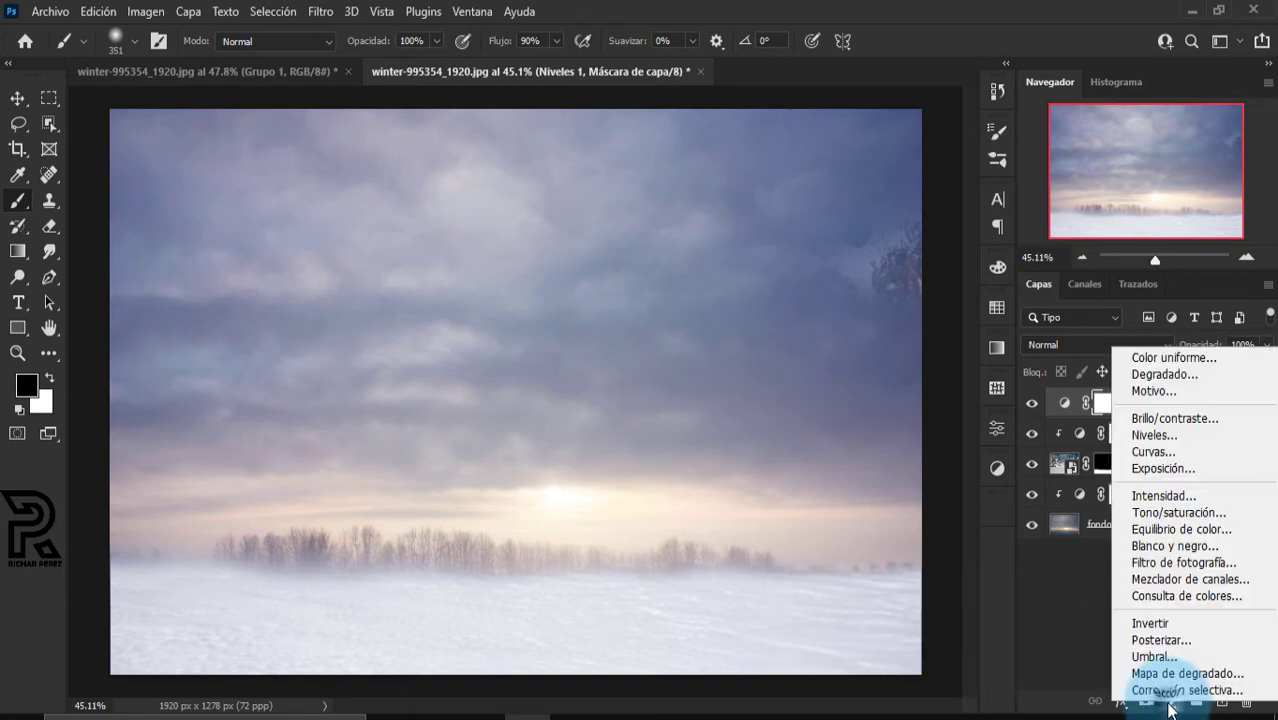
pyautogui.click(1178, 512)
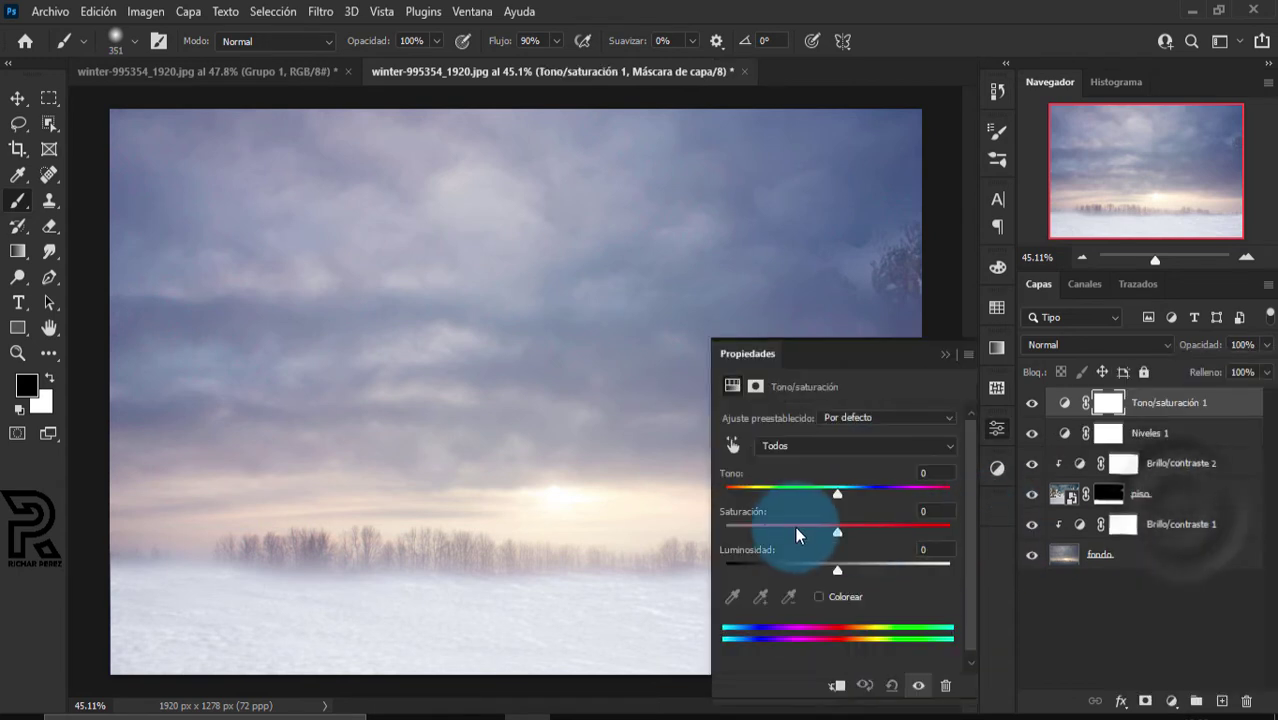
pyautogui.click(930, 511)
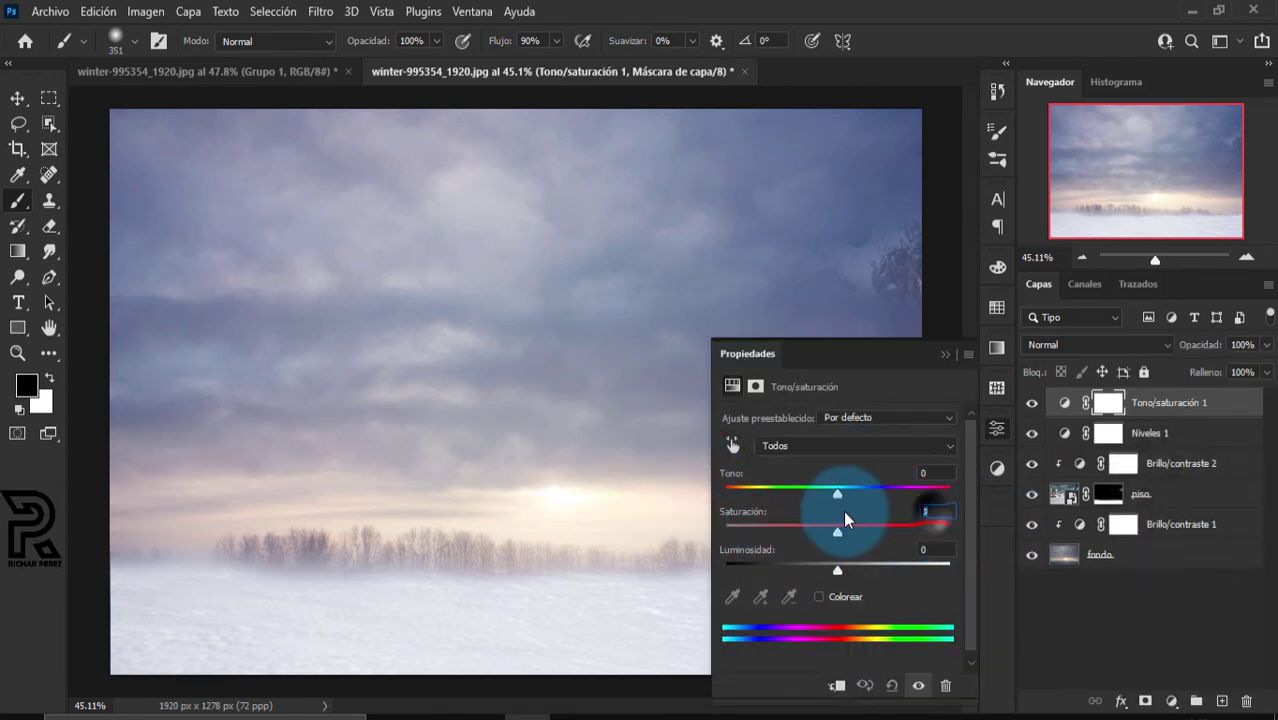
pyautogui.write('30')
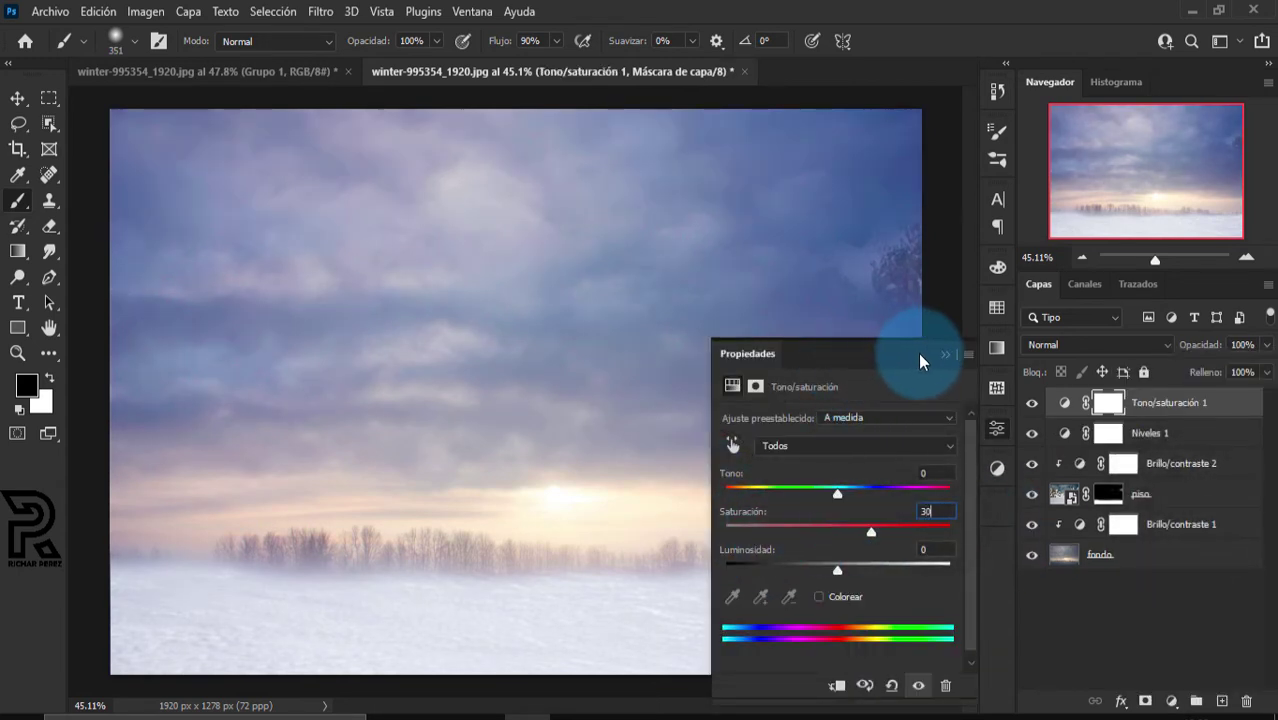
pyautogui.click(943, 354)
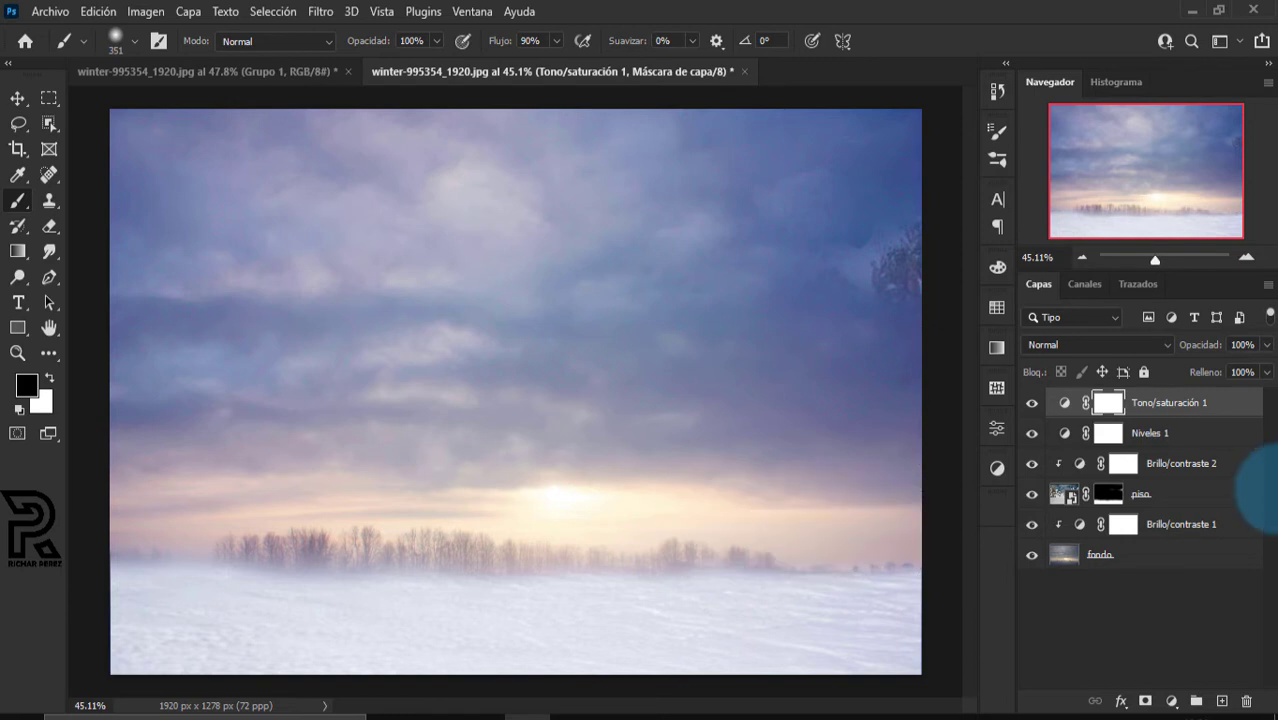
pyautogui.scroll(-1, 469, 367)
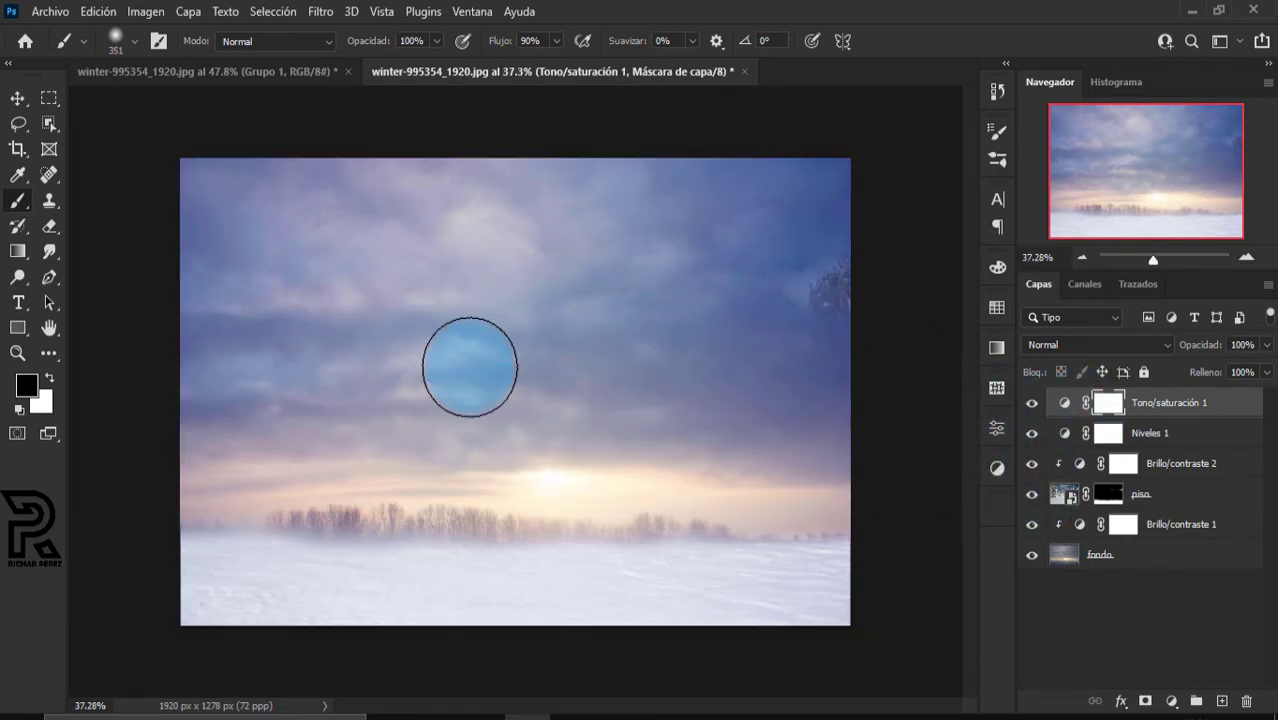
# Create a new top layer and fill it with 50% gris
pyautogui.click(1221, 701)
pyautogui.press('x')
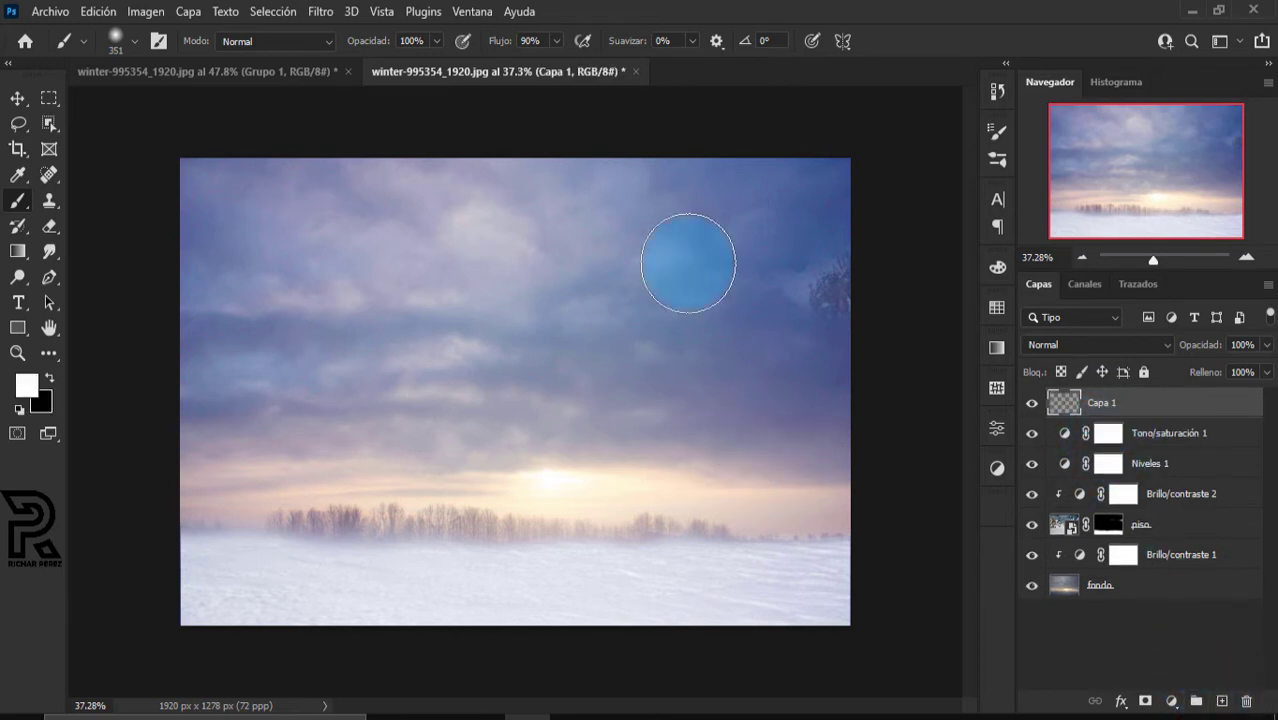
pyautogui.click(98, 12)
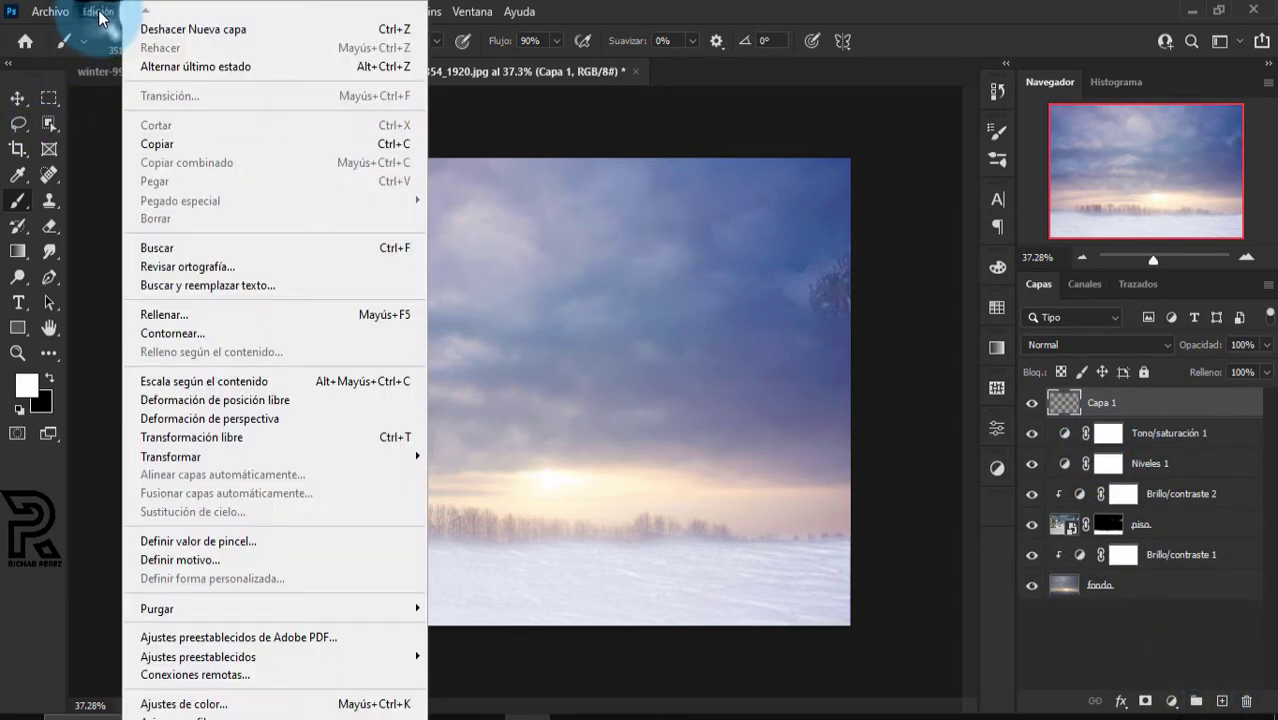
pyautogui.click(152, 314)
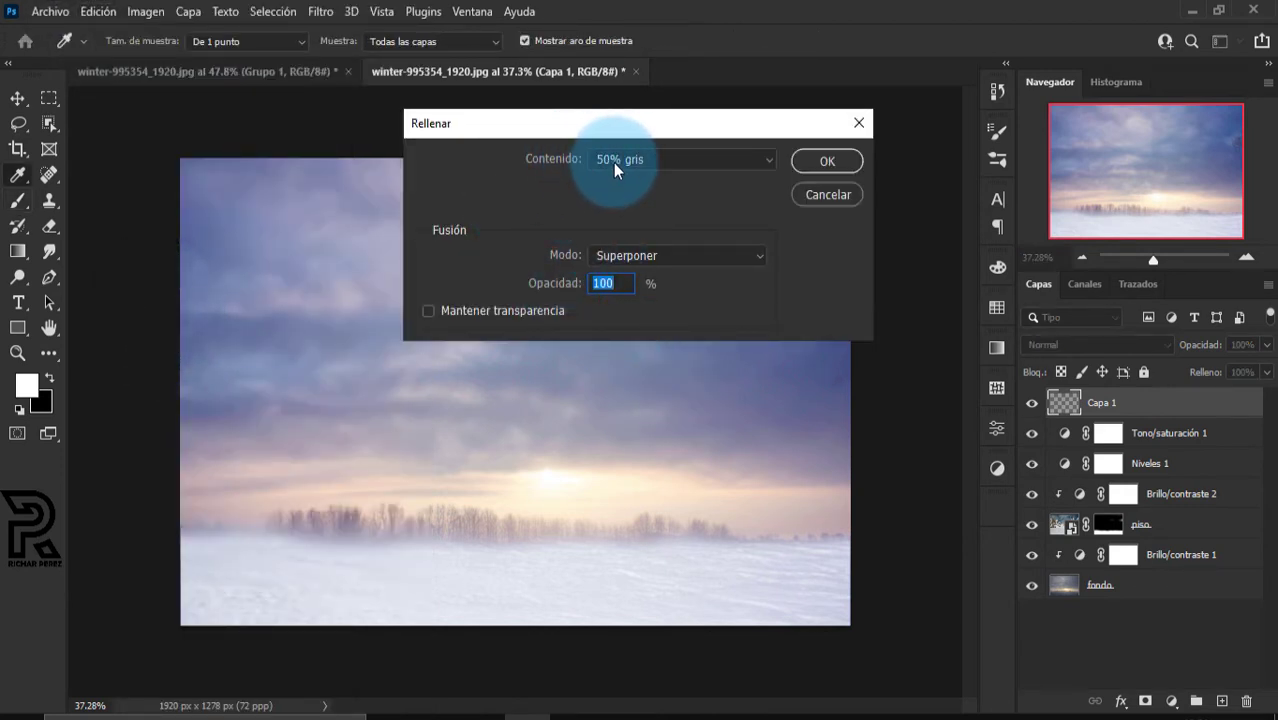
pyautogui.click(754, 165)
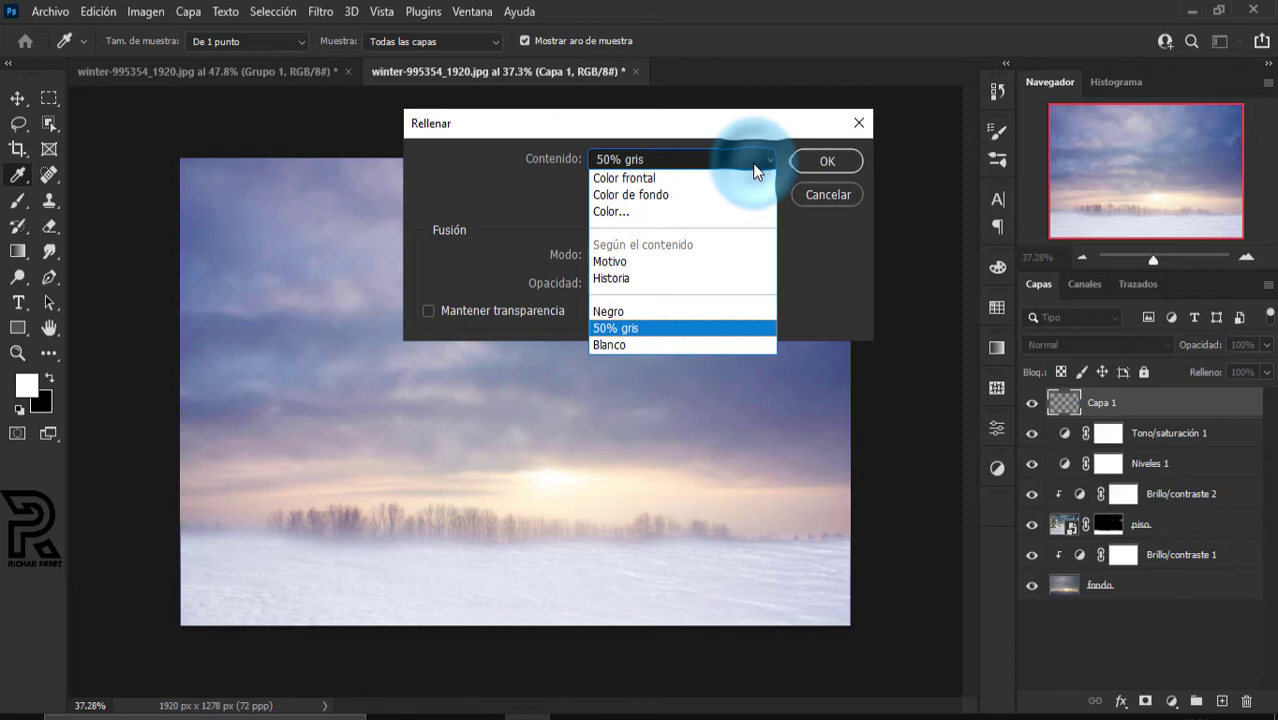
pyautogui.click(607, 330)
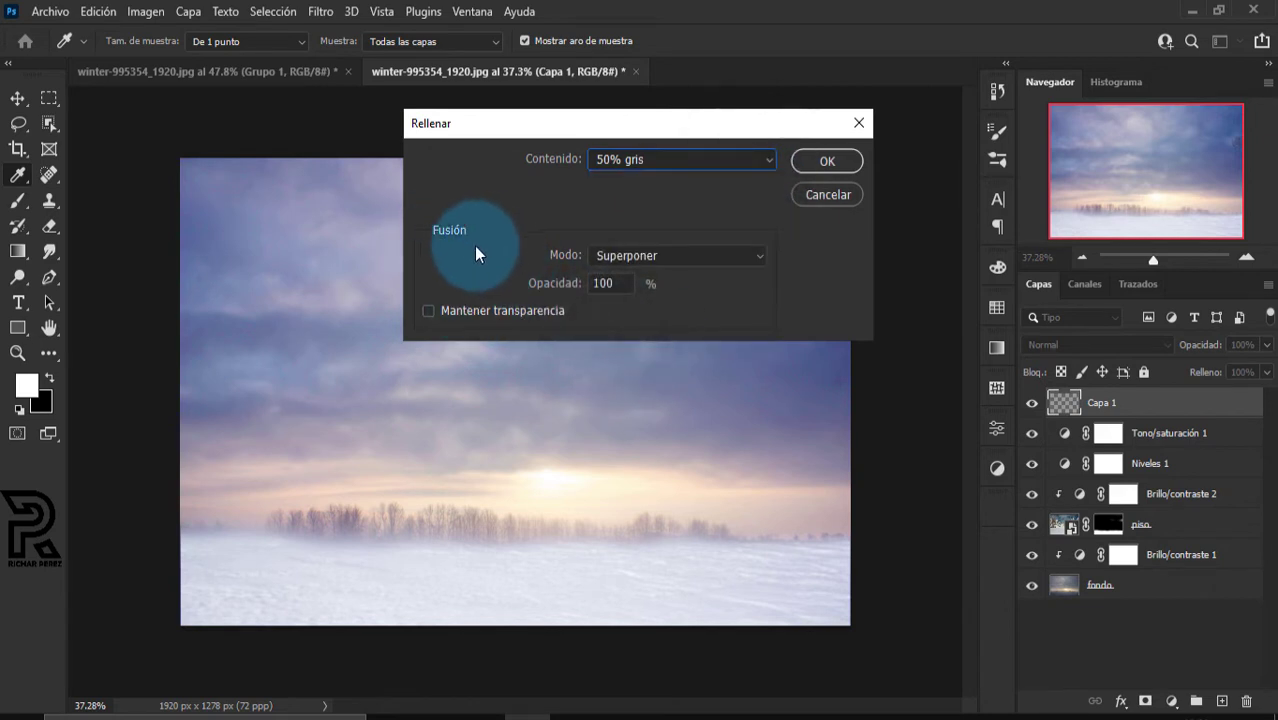
pyautogui.doubleClick(602, 283)
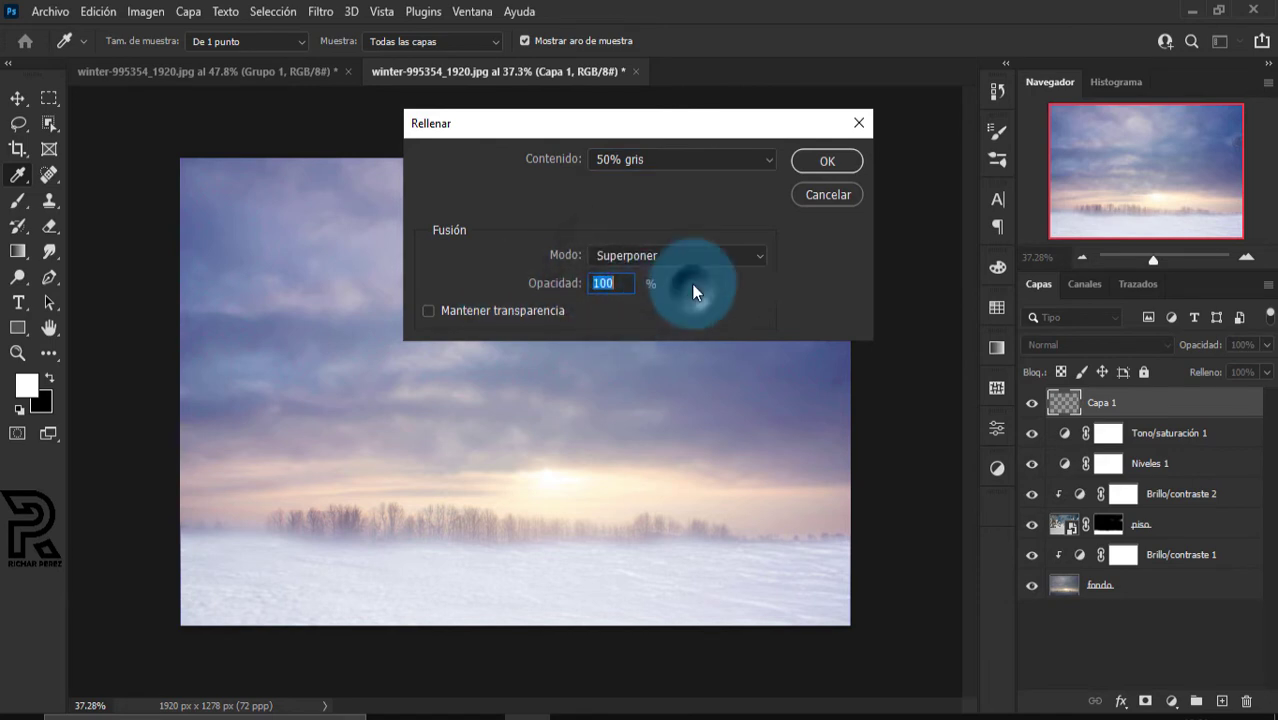
pyautogui.click(829, 166)
# Set the gray layer's blend mode to Superponer
pyautogui.press('b')
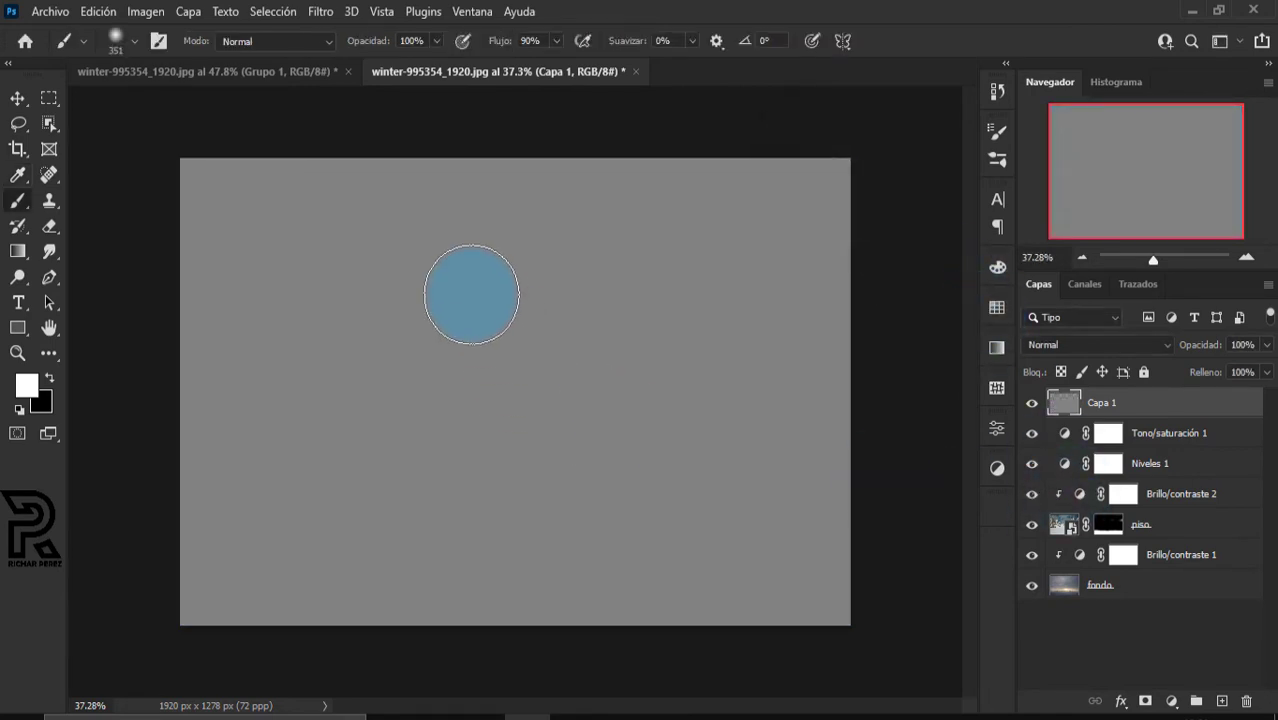
pyautogui.click(1081, 345)
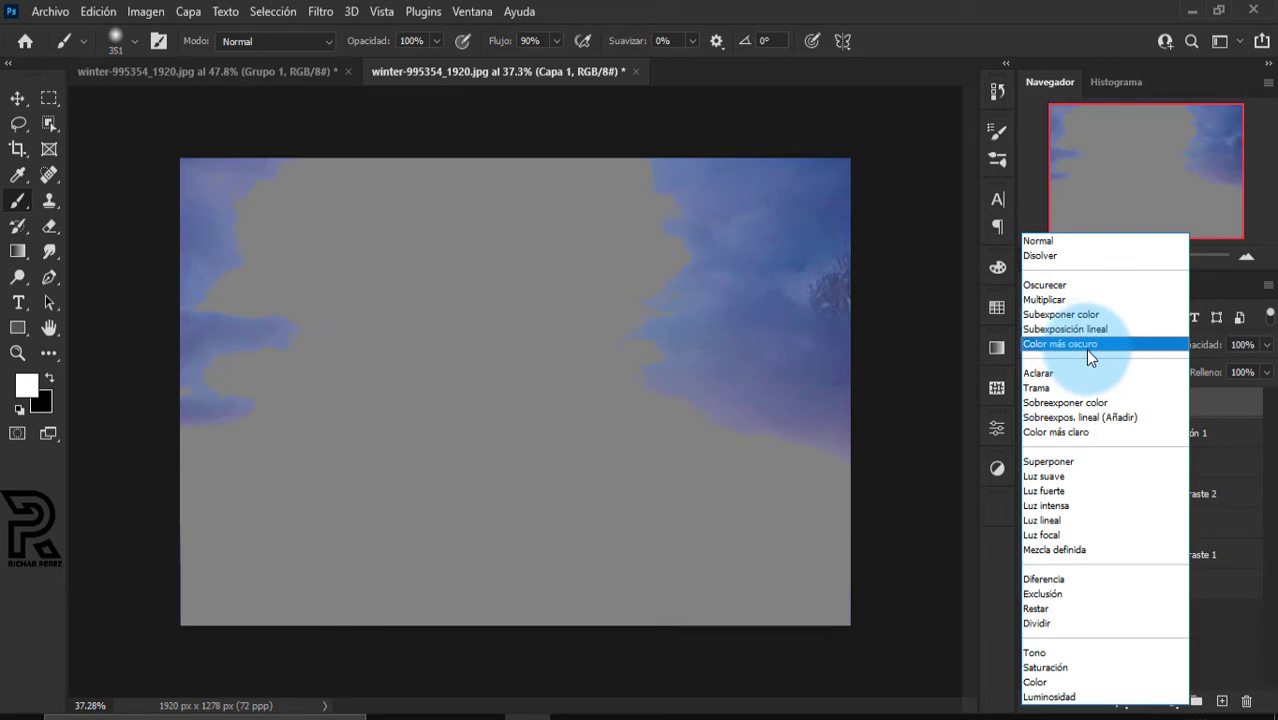
pyautogui.click(1062, 462)
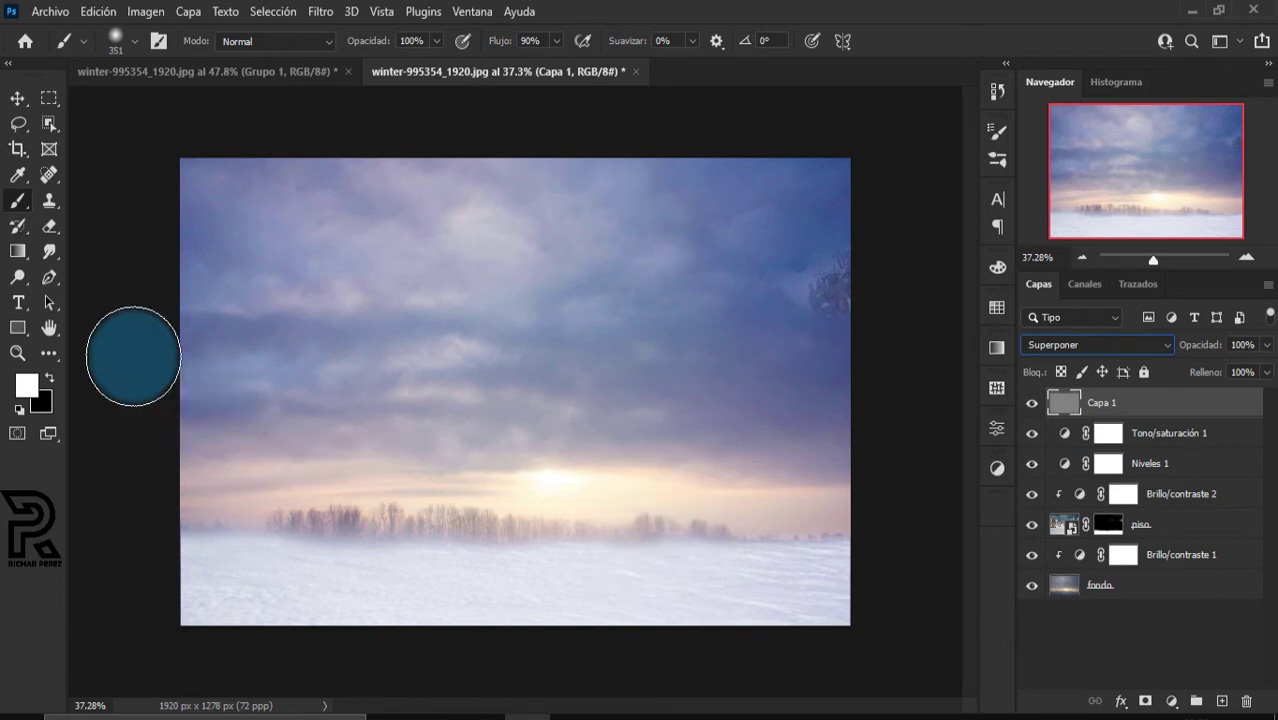
# Select the Burn tool with Midtones range and 50% exposure
pyautogui.click(19, 279)
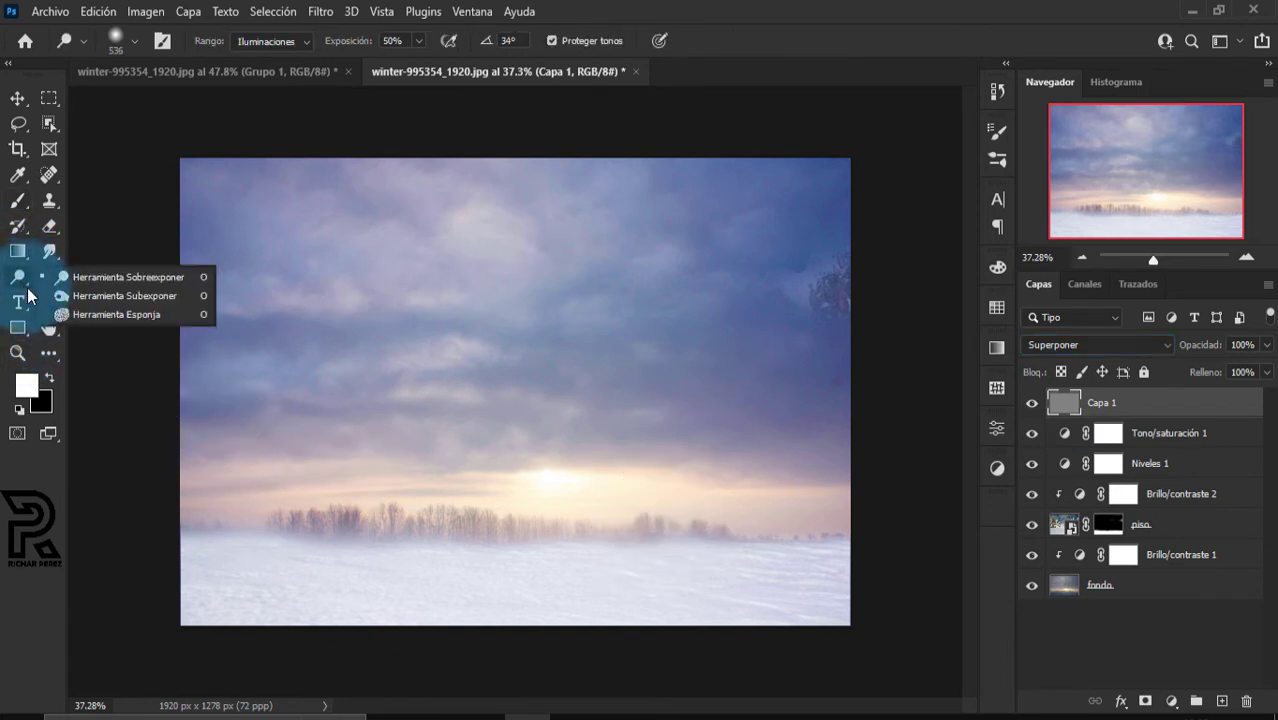
pyautogui.click(99, 298)
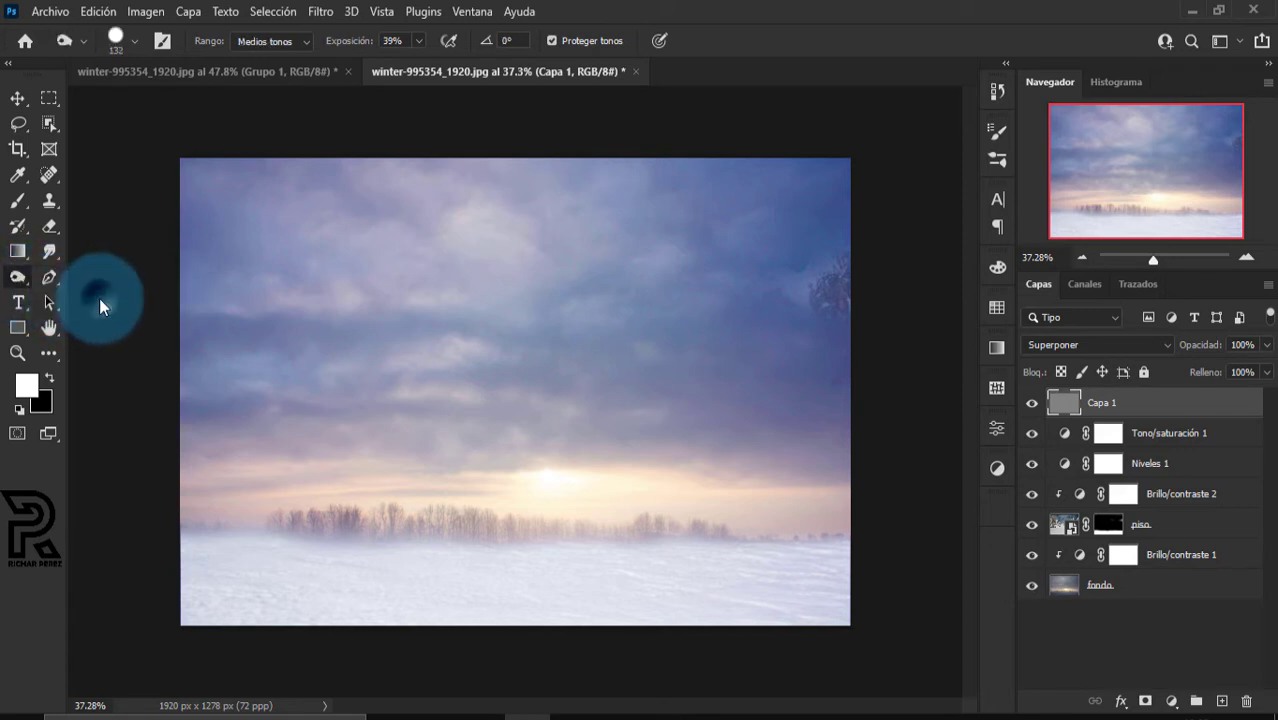
pyautogui.click(418, 42)
pyautogui.moveTo(418, 64)
pyautogui.mouseDown()
pyautogui.moveTo(430, 67)
pyautogui.moveTo(410, 50)
pyautogui.mouseUp()
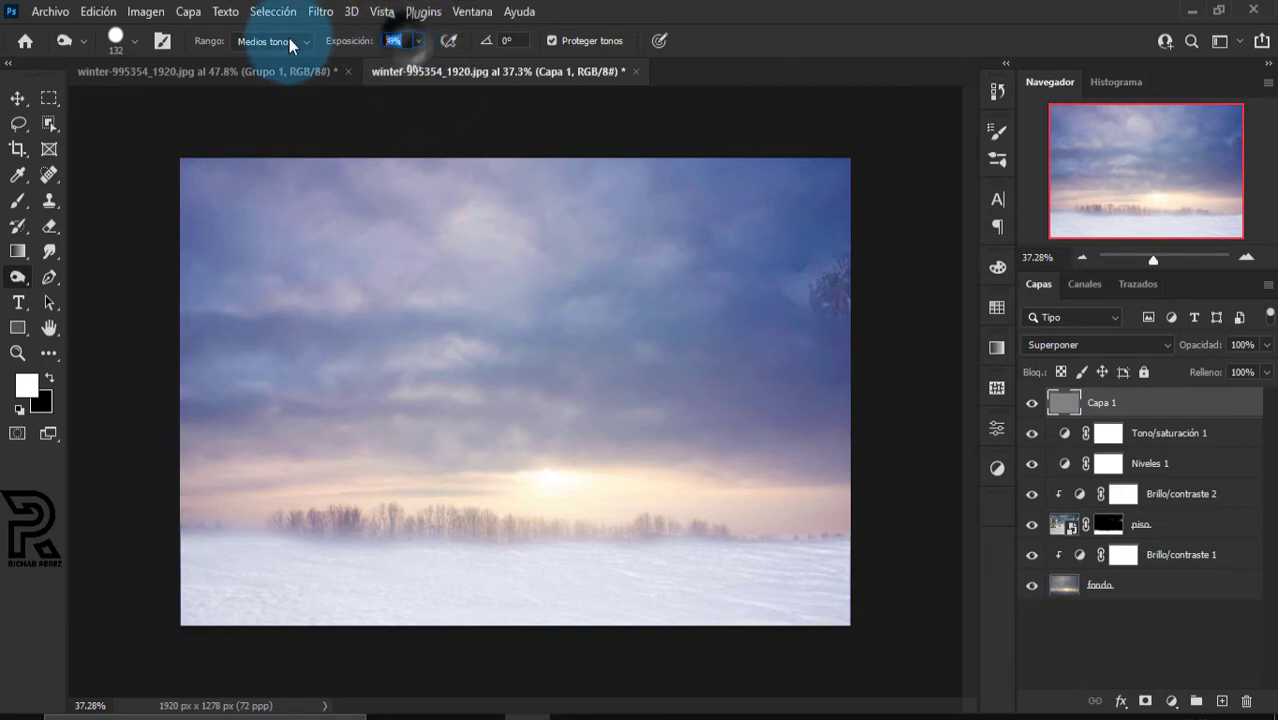
# Use a 0% hardness, 588 px brush to burn the upper-left clouds
pyautogui.rightClick(440, 432)
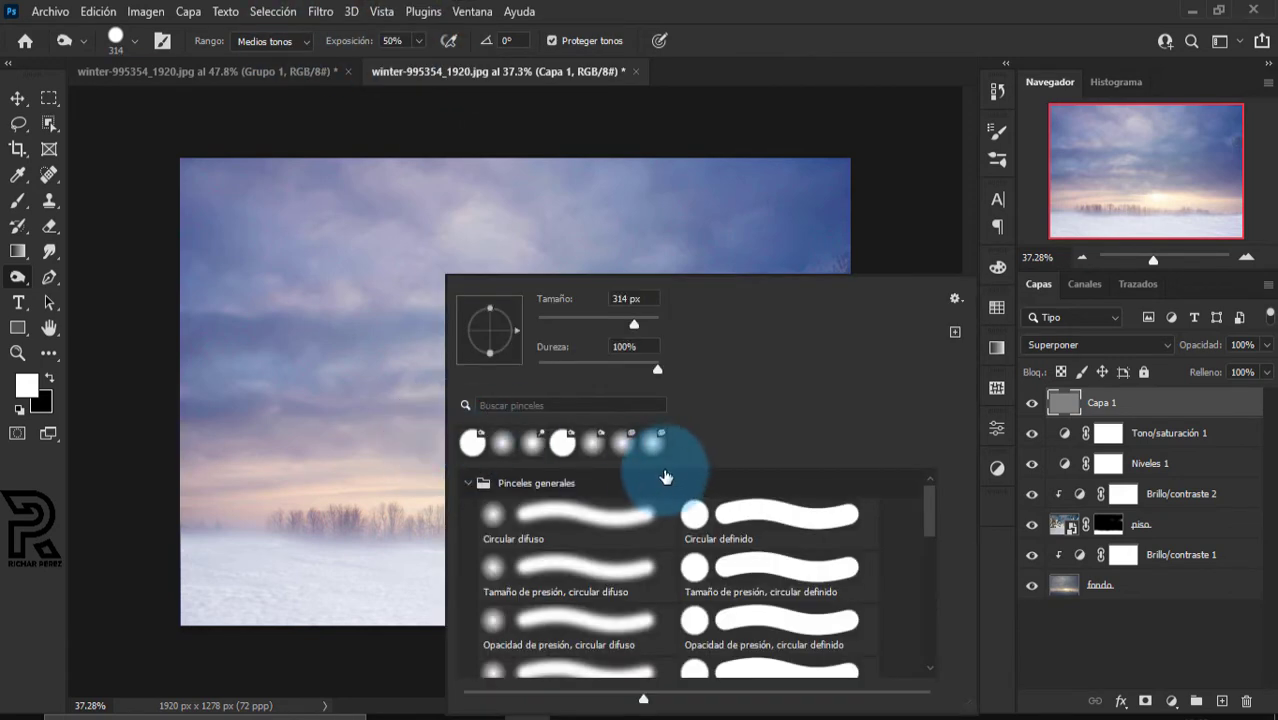
pyautogui.click(648, 371)
pyautogui.moveTo(439, 377); pyautogui.dragTo(445, 378)
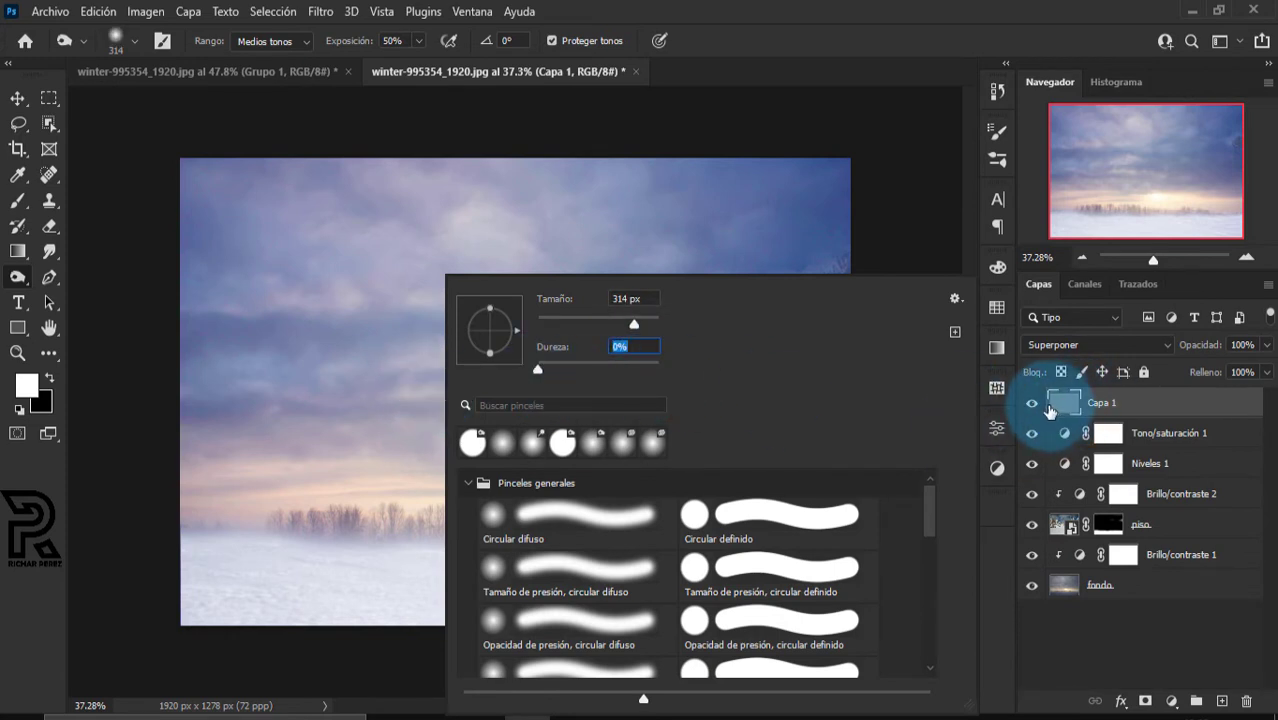
pyautogui.click(1055, 402)
pyautogui.moveTo(403, 462); pyautogui.dragTo(1137, 525)
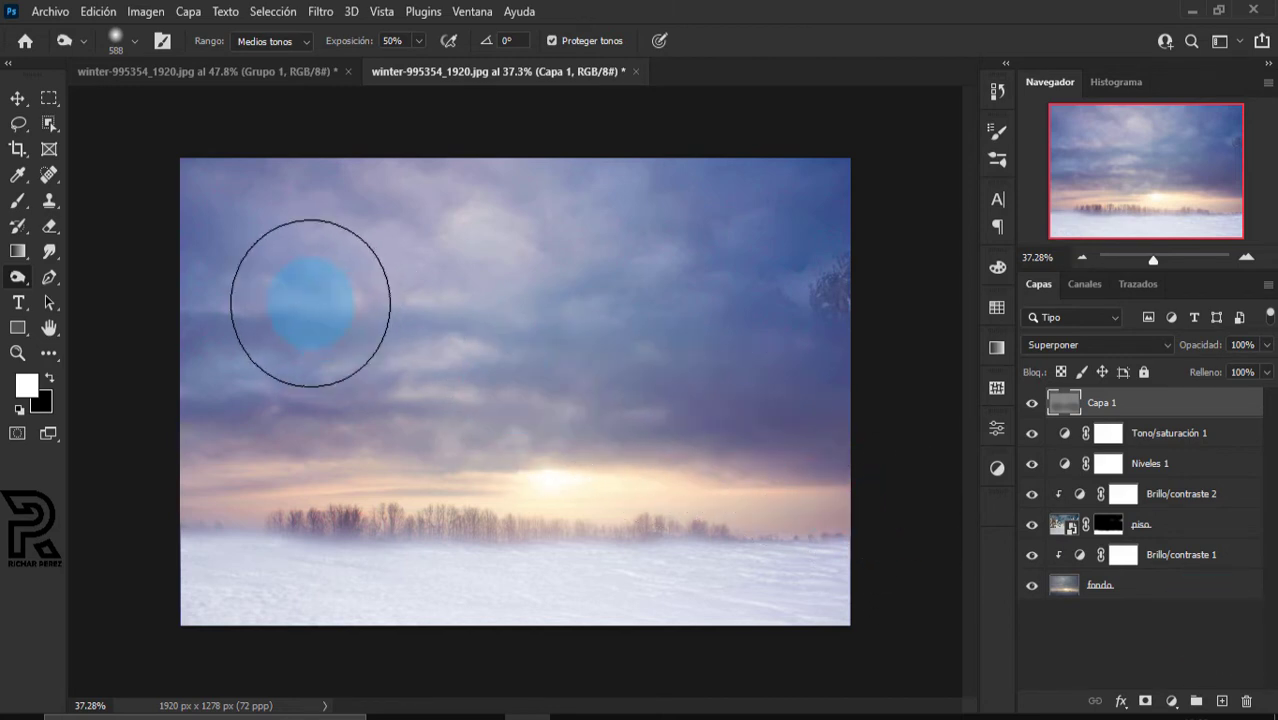
pyautogui.moveTo(294, 340); pyautogui.dragTo(336, 363)
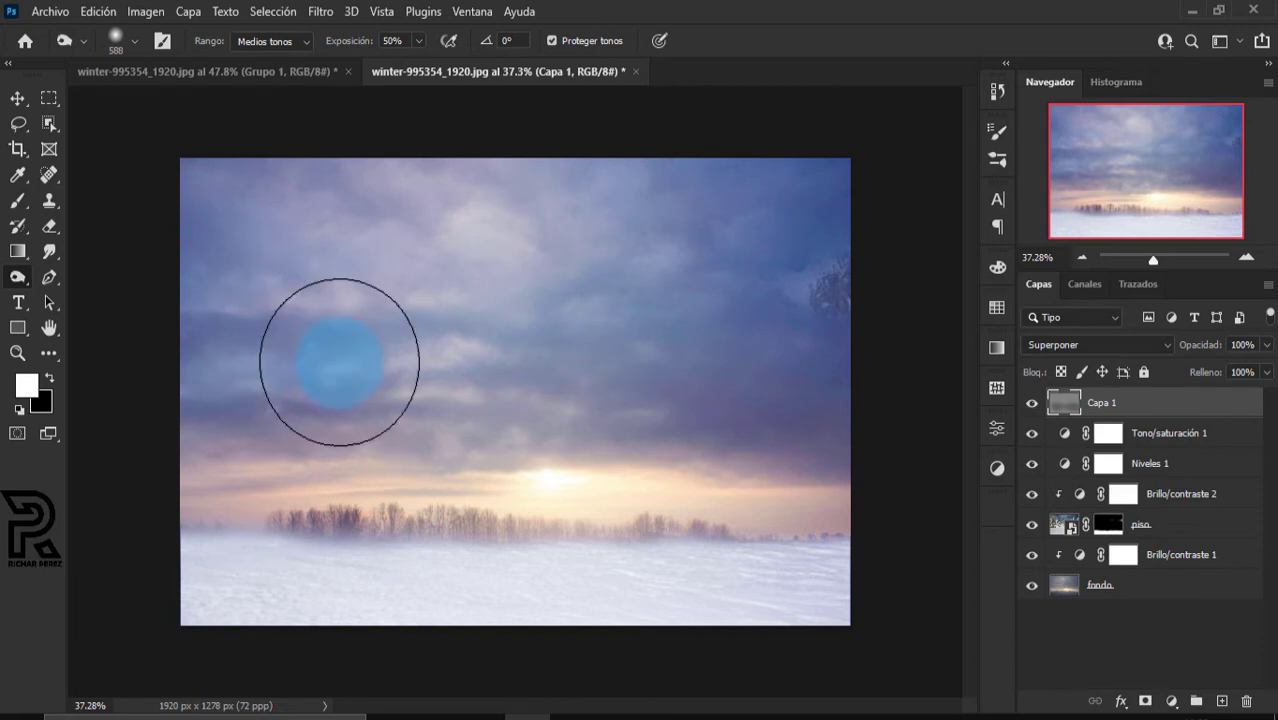
# Place the couple photo as embedded, scale it to about 365%, and nudge it left
pyautogui.click(50, 11)
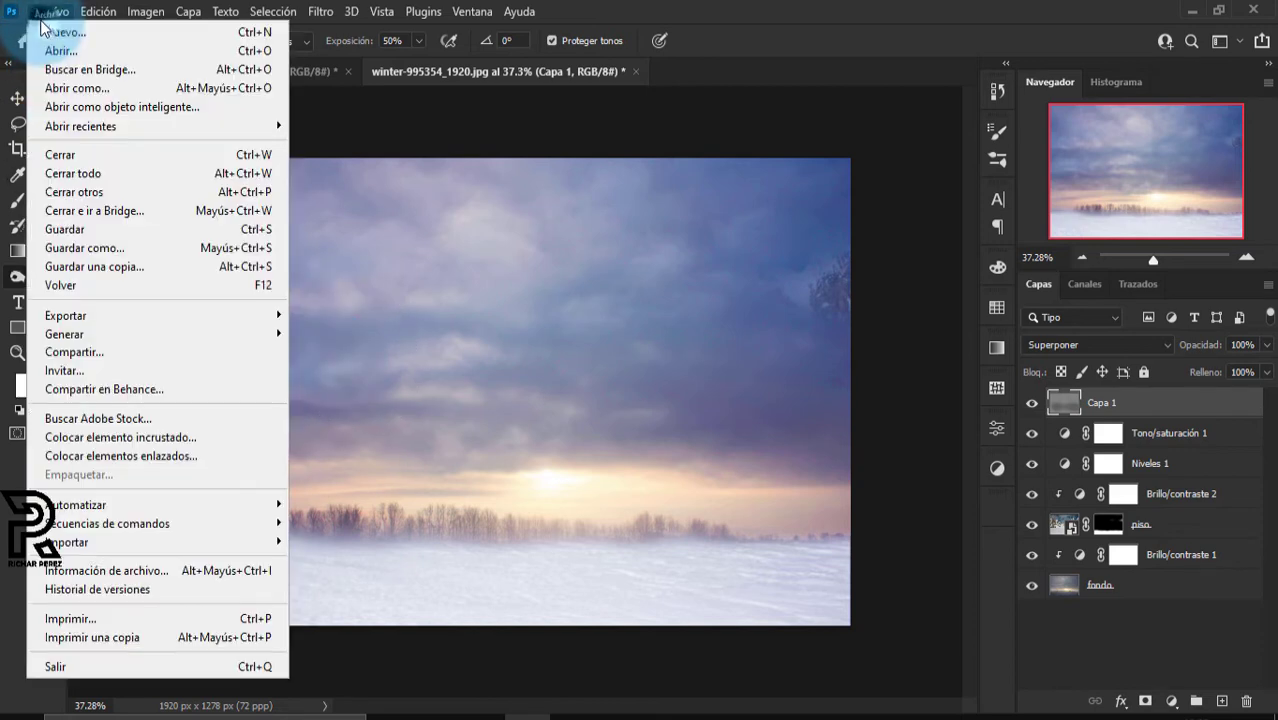
pyautogui.click(123, 437)
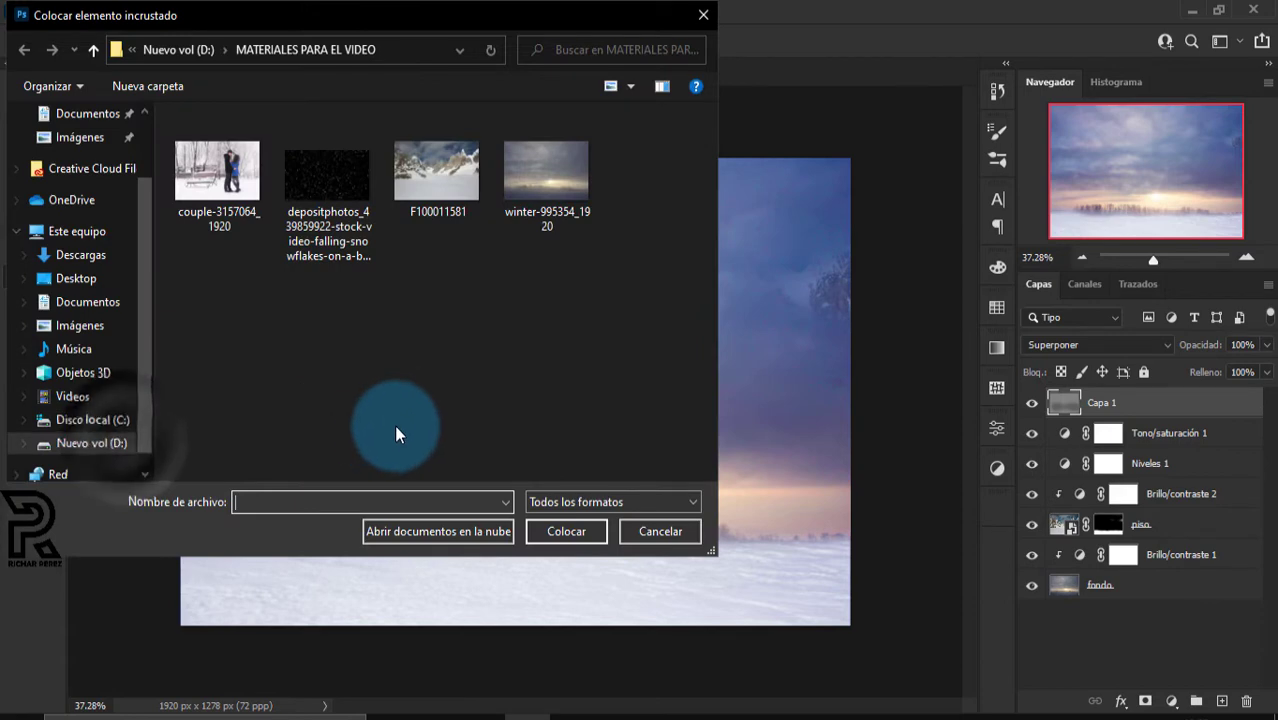
pyautogui.click(205, 160)
pyautogui.click(574, 522)
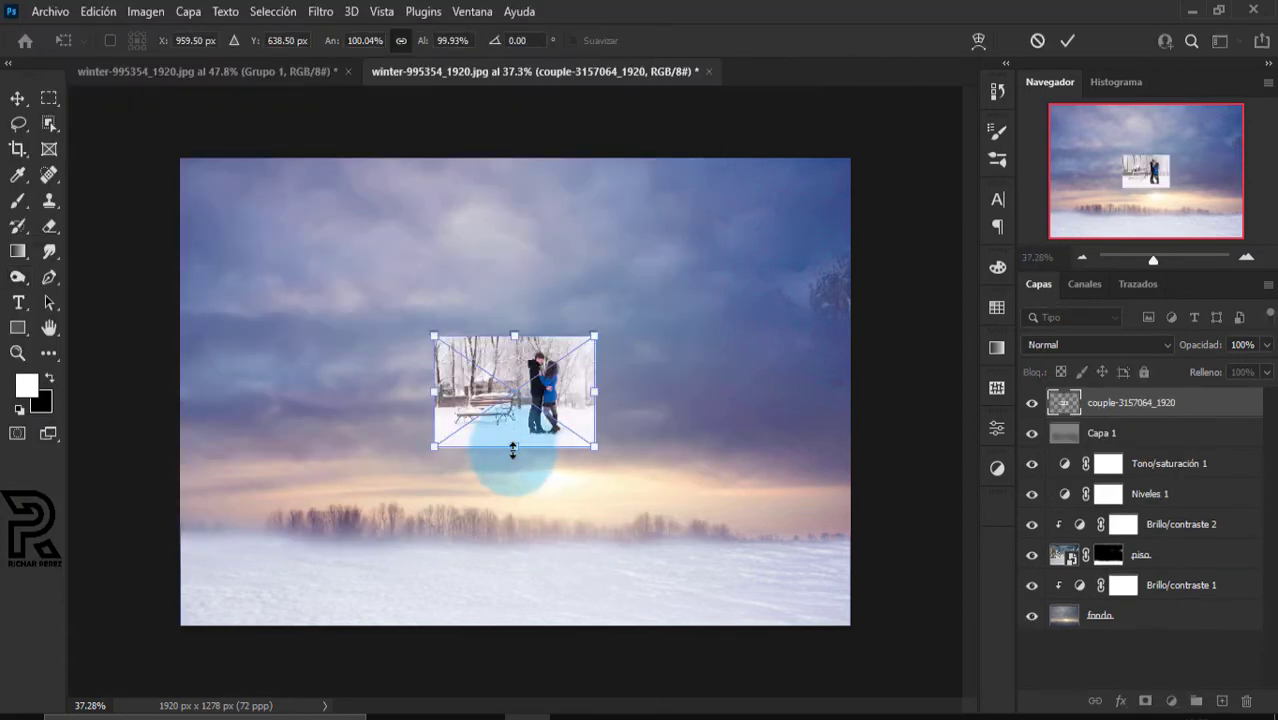
pyautogui.moveTo(513, 448); pyautogui.dragTo(513, 625)
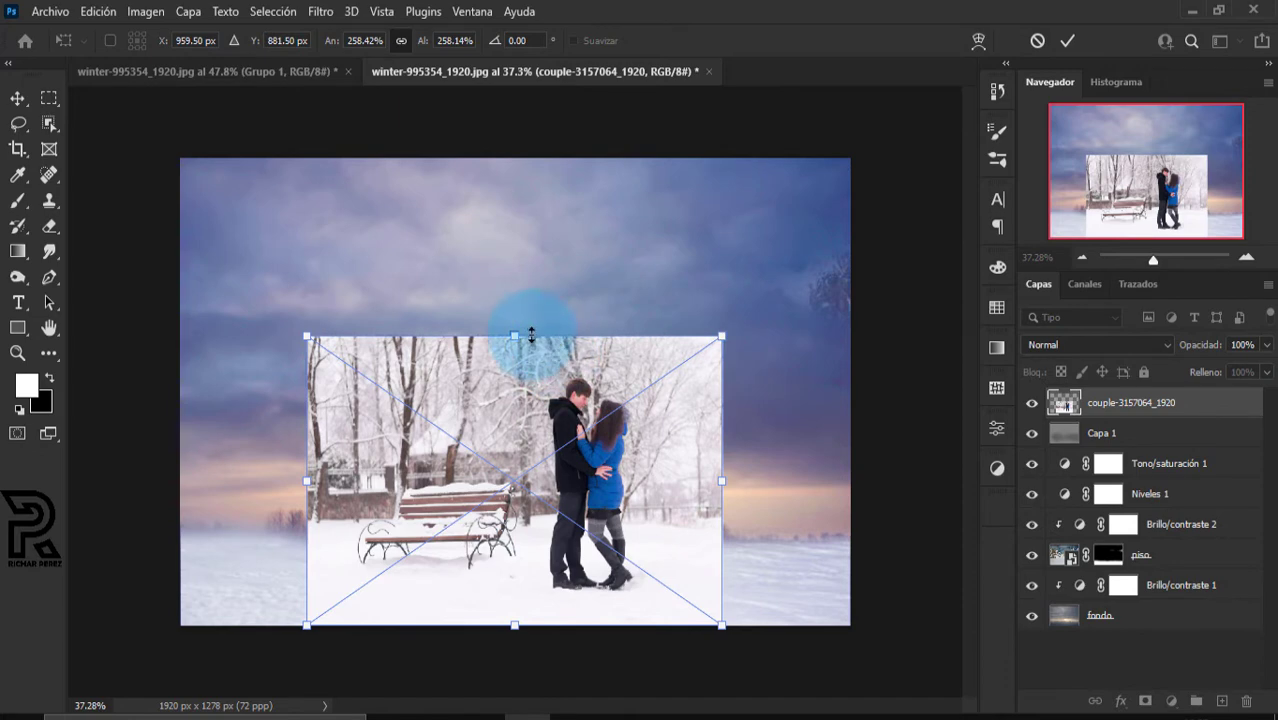
pyautogui.moveTo(514, 337); pyautogui.dragTo(514, 216)
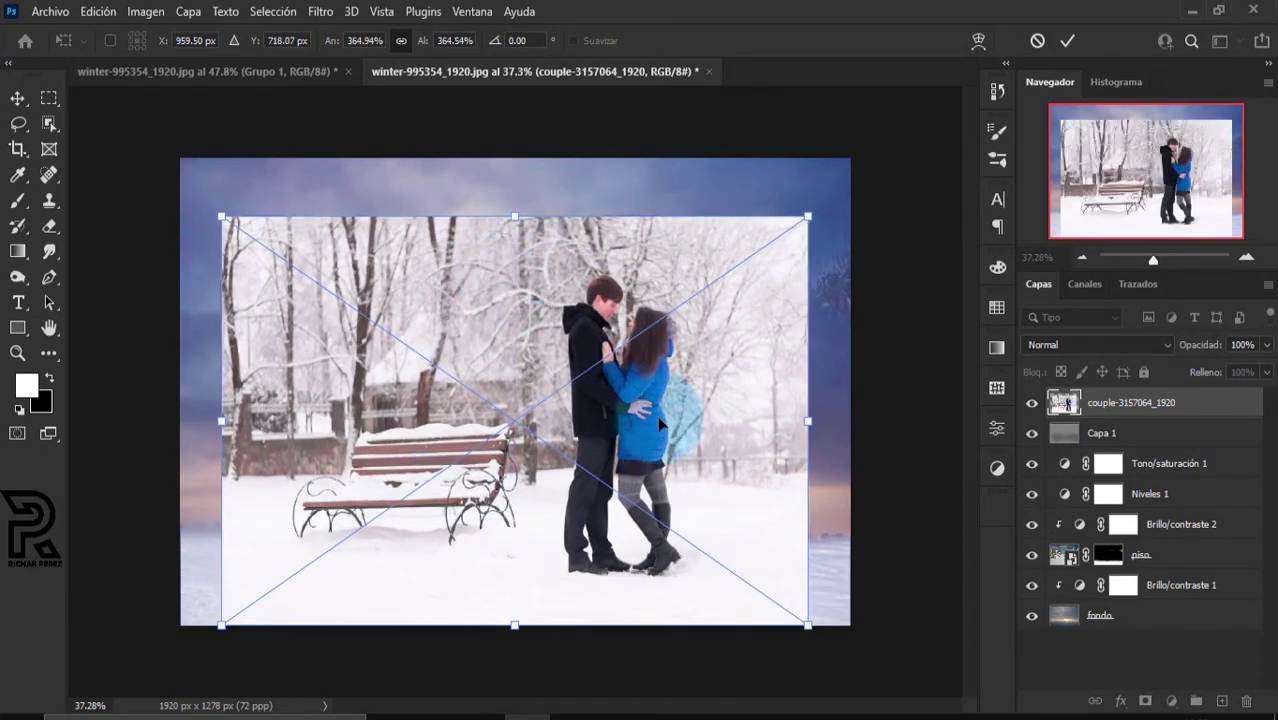
pyautogui.moveTo(710, 461)
pyautogui.mouseDown()
pyautogui.moveTo(666, 459)
pyautogui.moveTo(686, 459)
pyautogui.mouseUp()
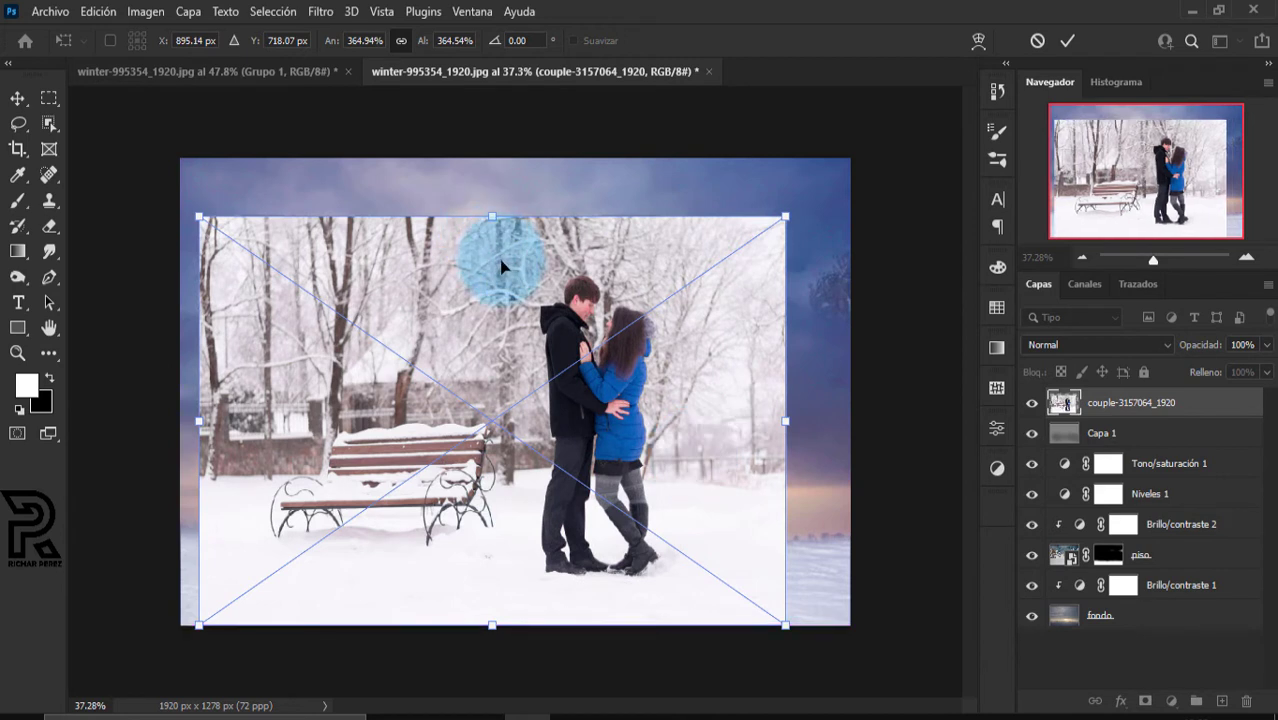
pyautogui.press('Return')
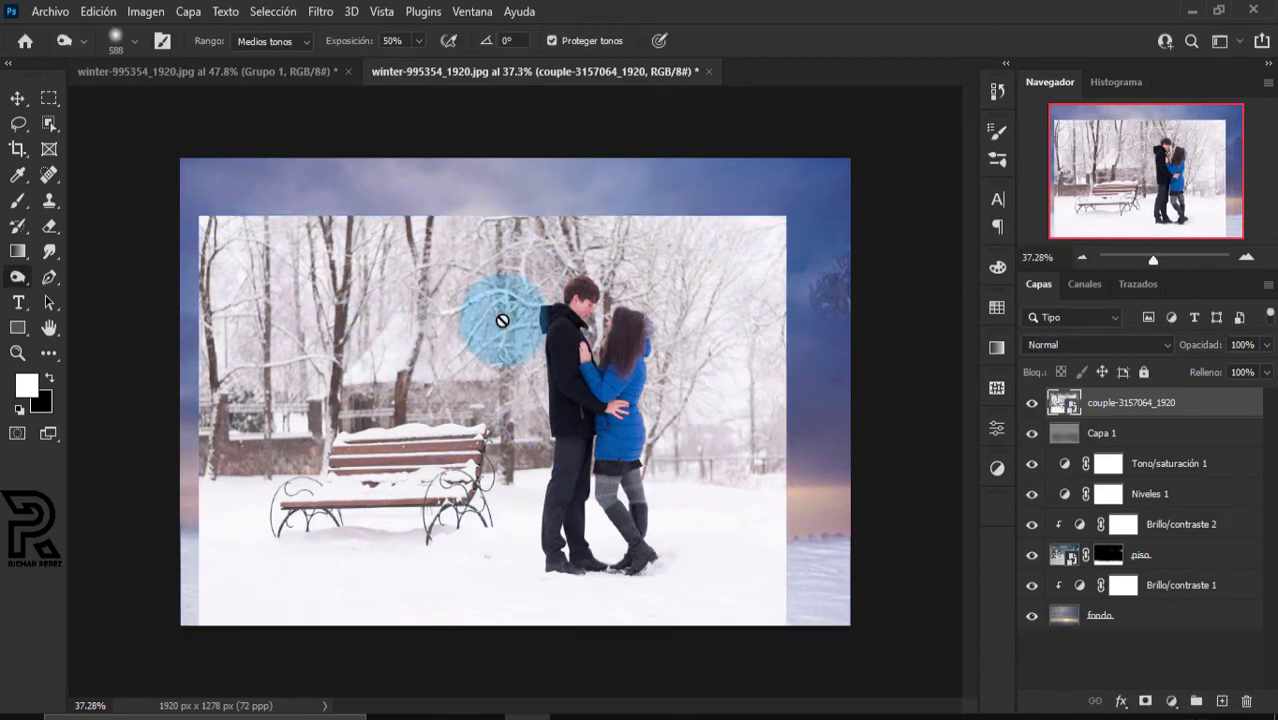
# Draw an Object Selection rectangle around the couple
pyautogui.click(53, 129)
pyautogui.click(101, 130)
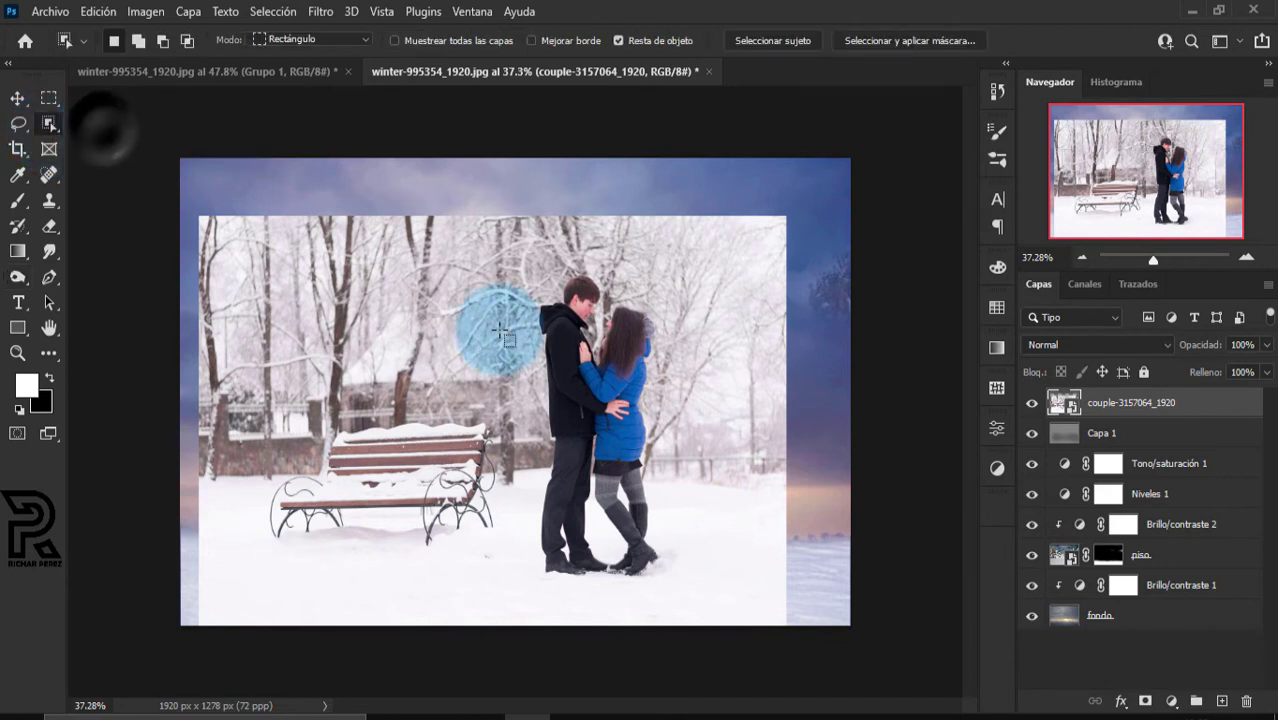
pyautogui.moveTo(521, 271)
pyautogui.mouseDown()
pyautogui.moveTo(707, 593)
pyautogui.moveTo(726, 578)
pyautogui.mouseUp()
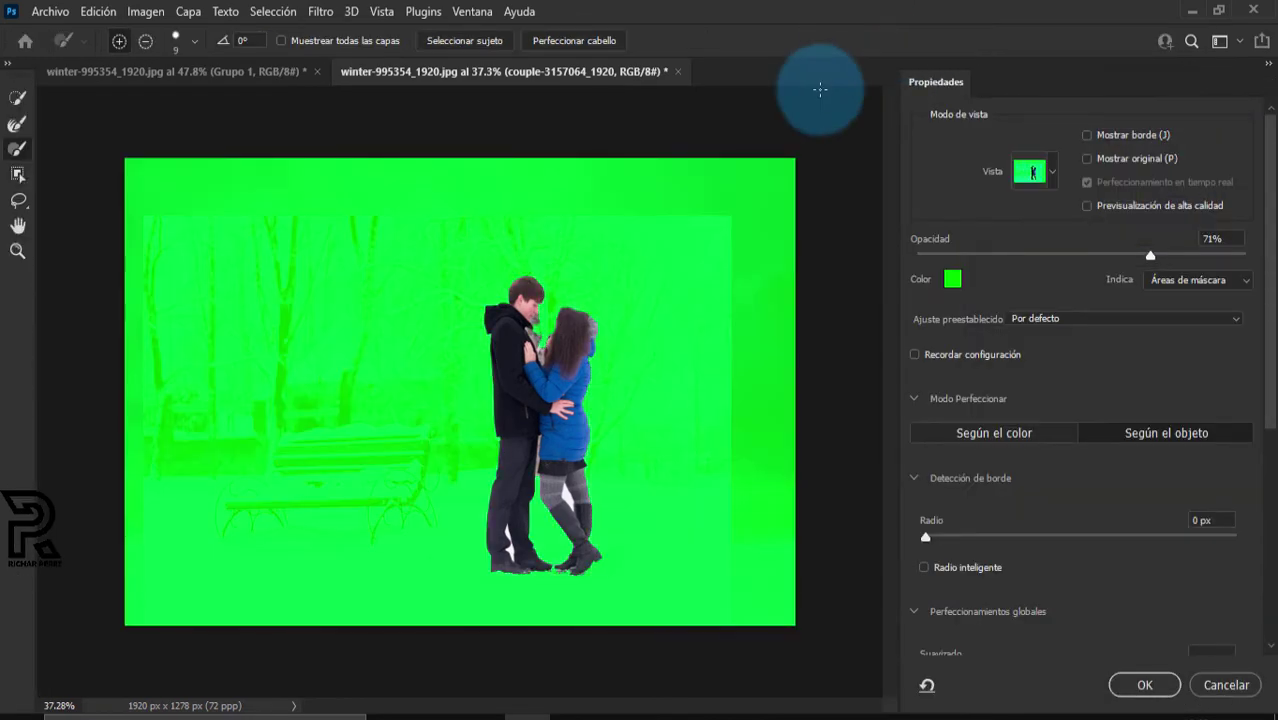
# Keep the Select and Mask view mode set to the green Overlay preview
pyautogui.click(1034, 176)
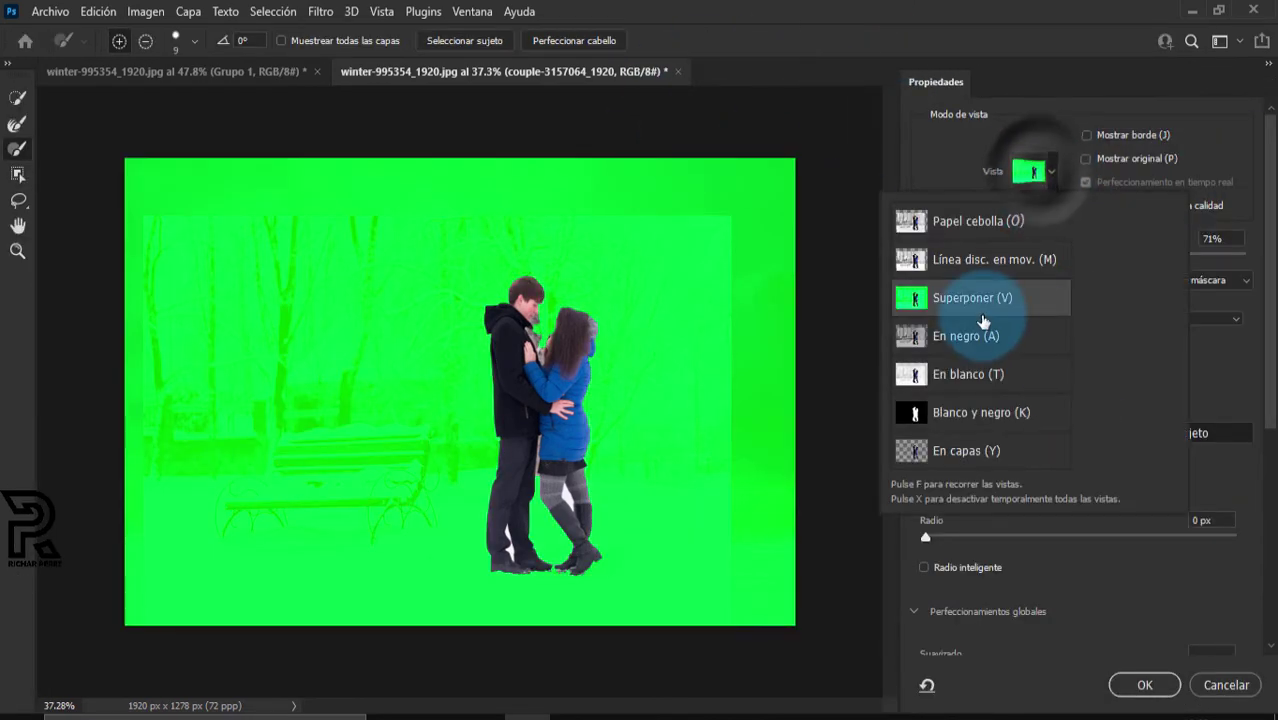
pyautogui.click(897, 145)
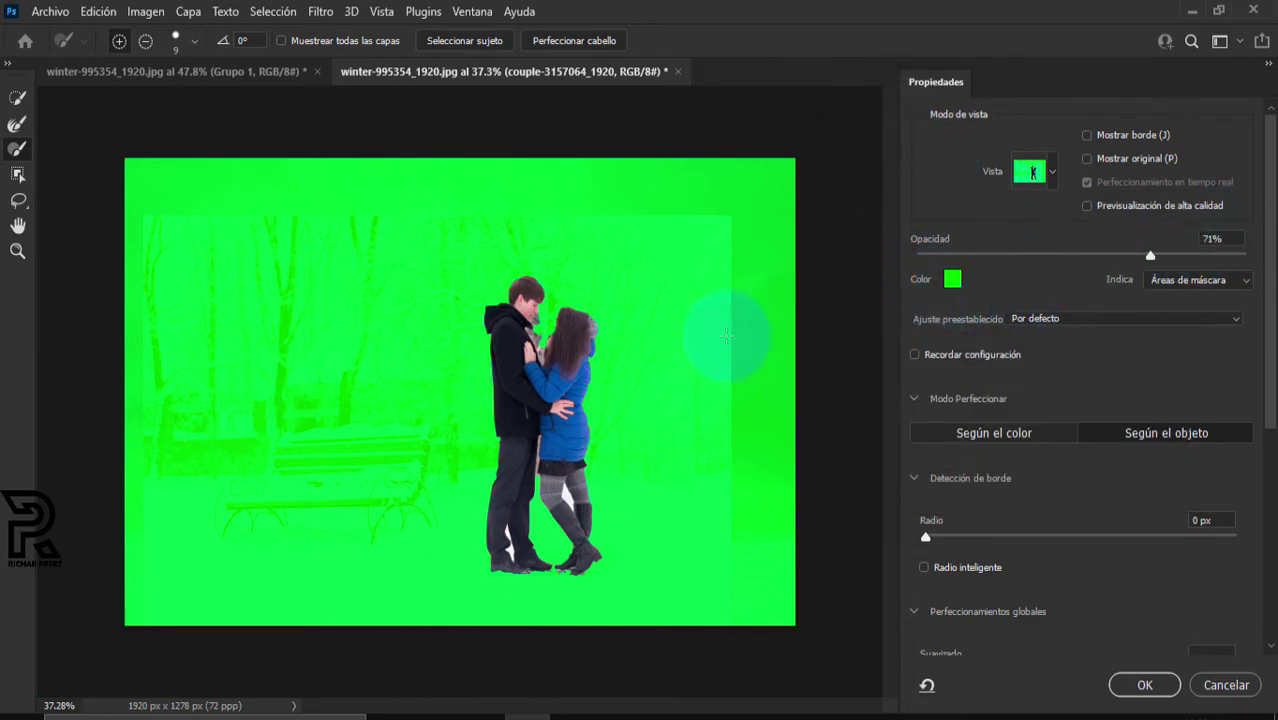
pyautogui.scroll(5, 760, 334)
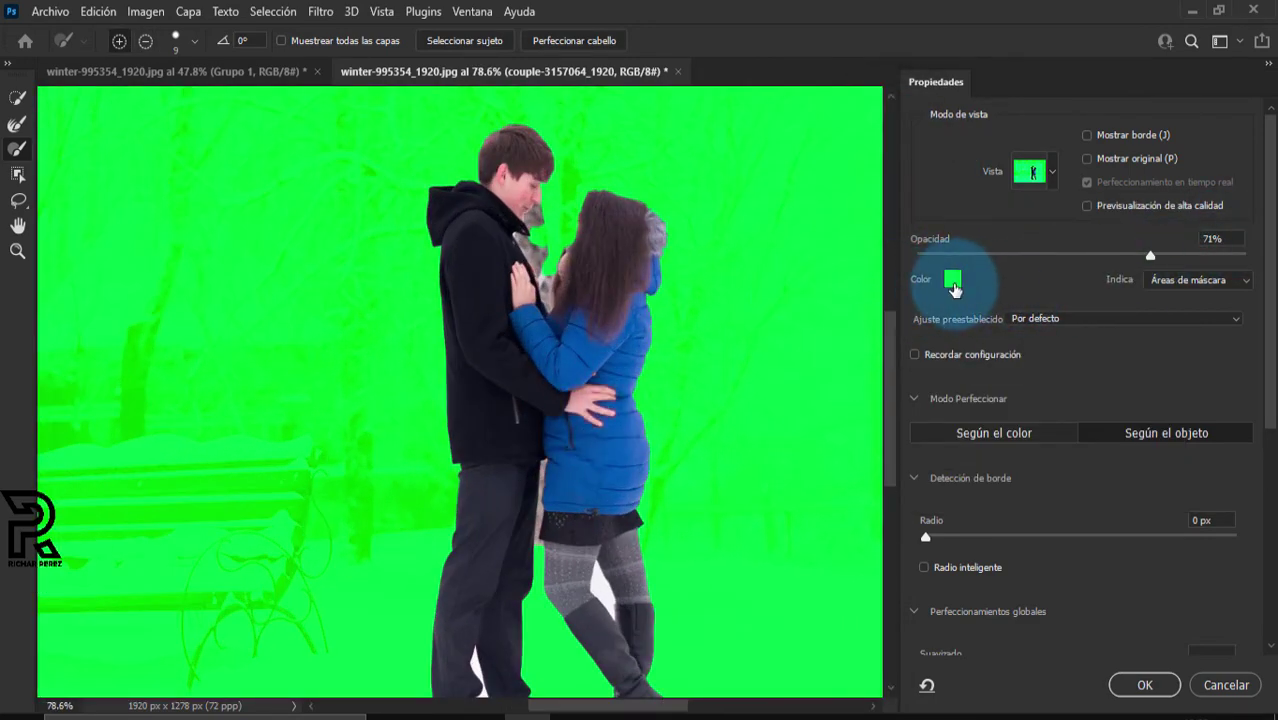
pyautogui.scroll(-2, 348, 401)
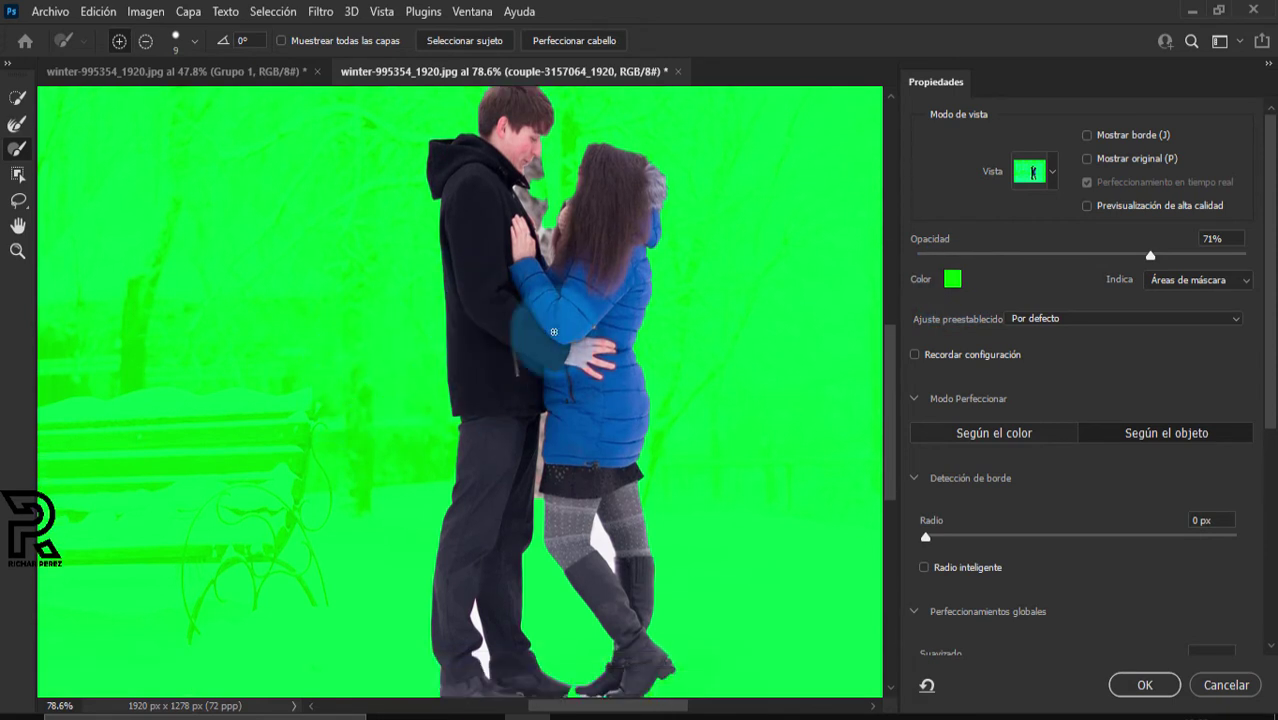
pyautogui.scroll(-3, 635, 446)
pyautogui.scroll(-2, 635, 446)
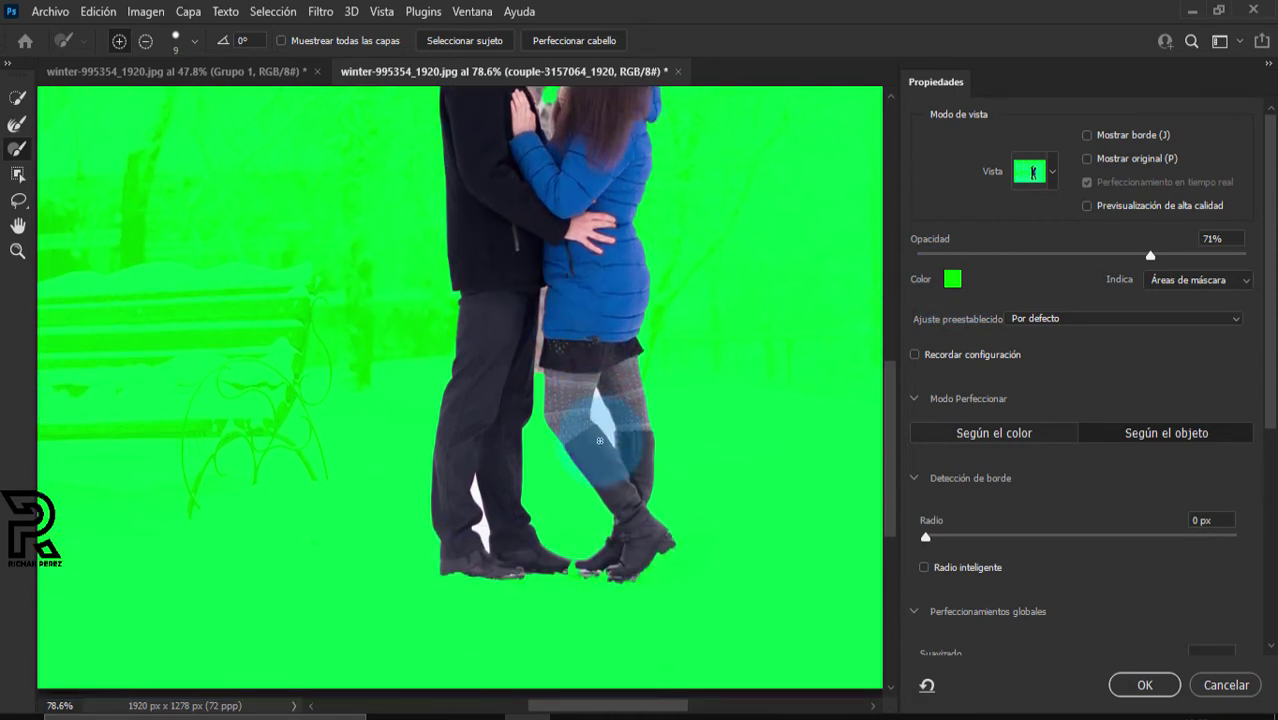
pyautogui.scroll(4, 650, 300)
pyautogui.scroll(2, 659, 218)
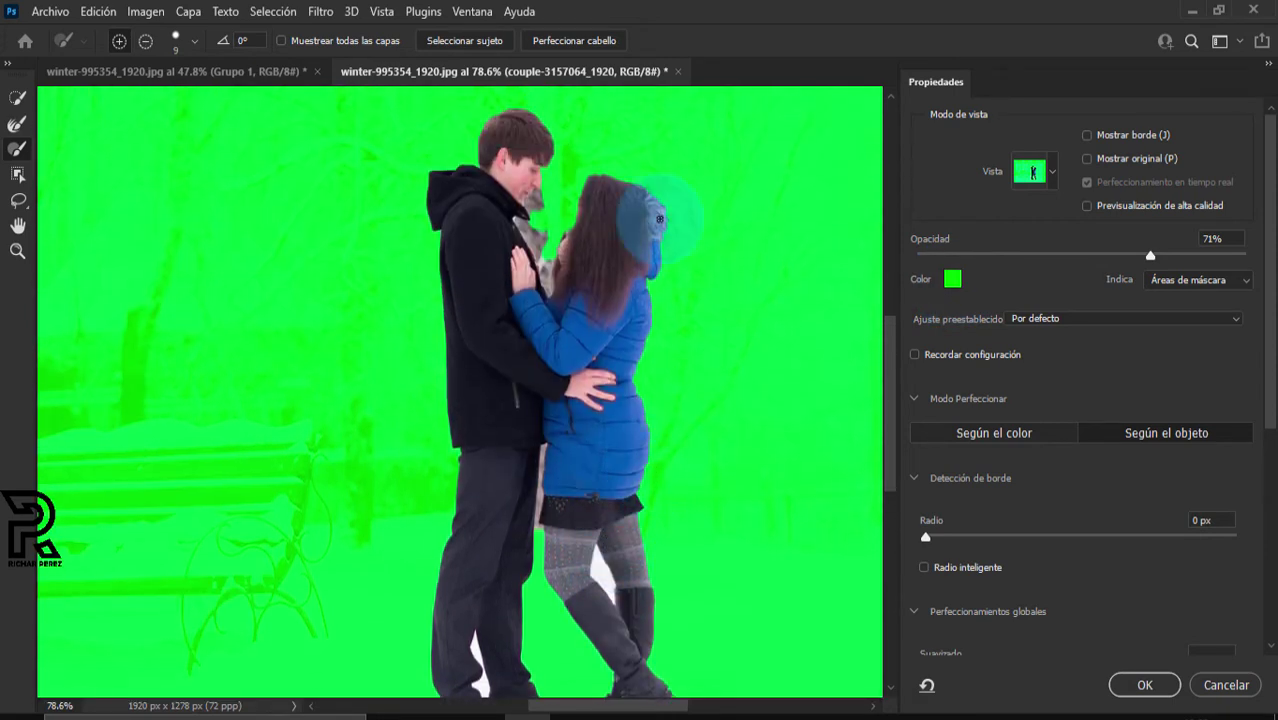
# Run Select Subject, replacing the existing selection, and inspect the isolated couple
pyautogui.click(464, 41)
pyautogui.click(578, 289)
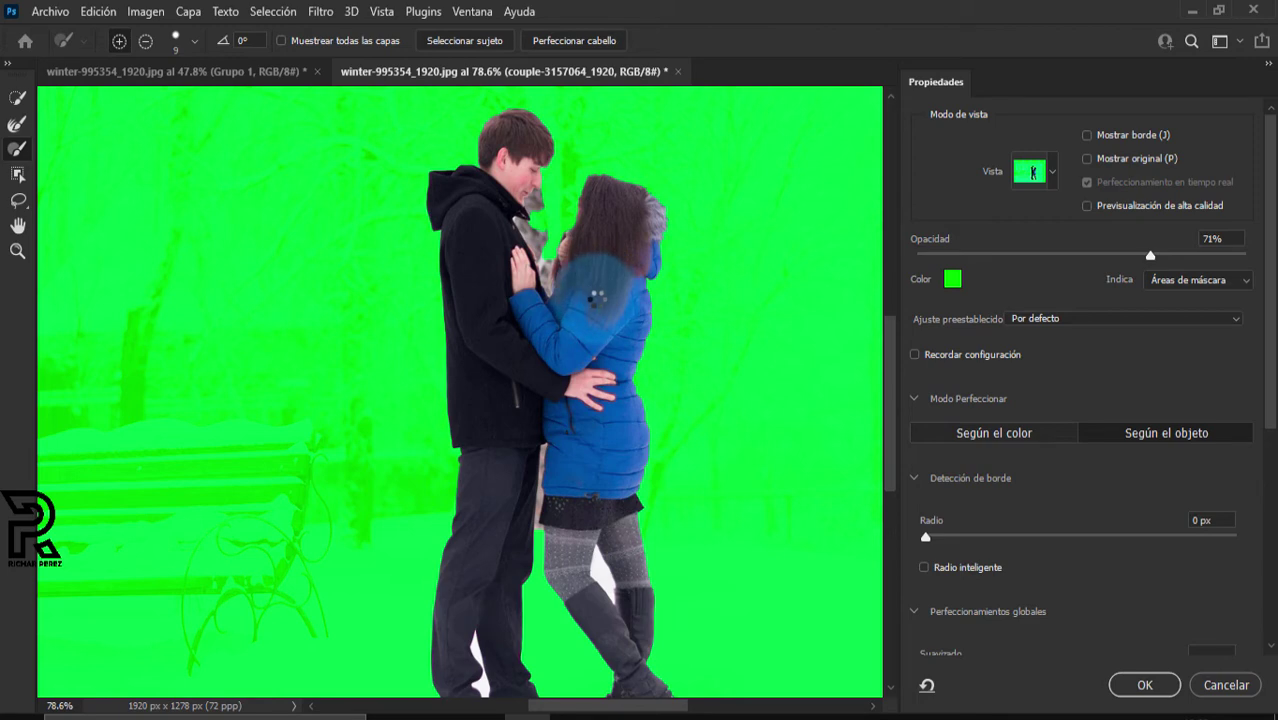
pyautogui.scroll(-2, 598, 301)
pyautogui.scroll(2, 627, 340)
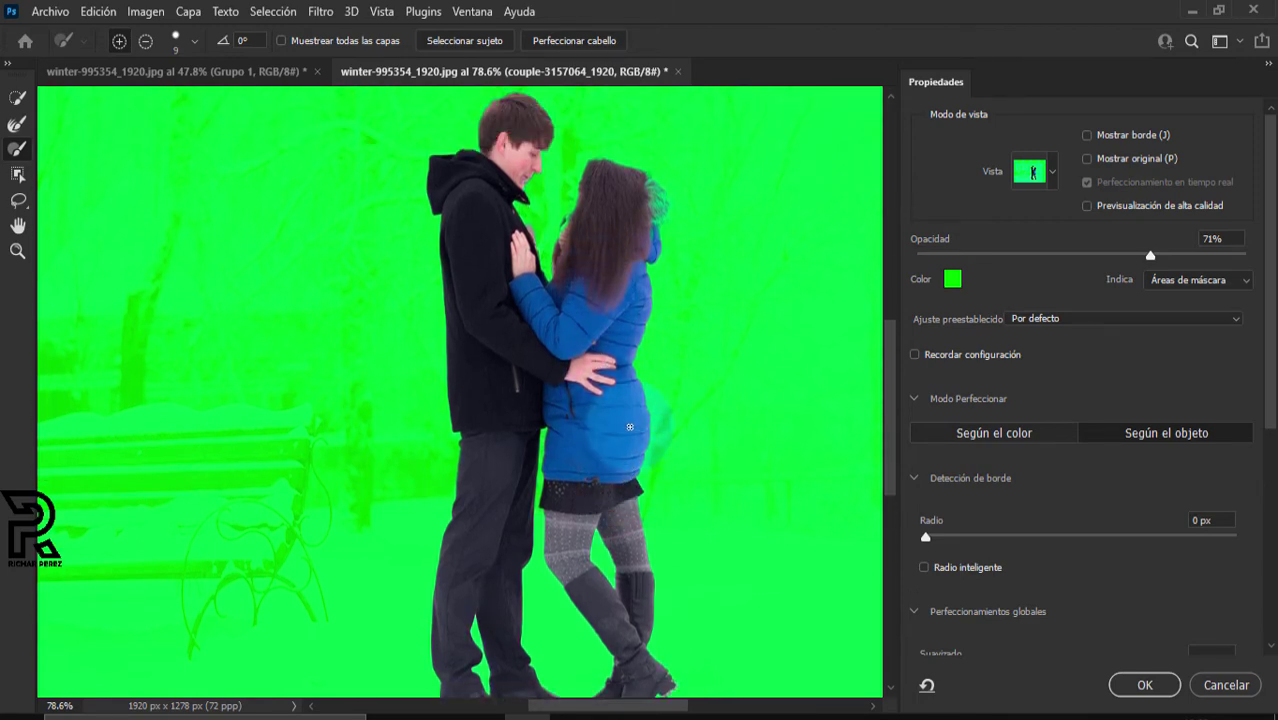
pyautogui.scroll(1, 627, 340)
pyautogui.keyDown('alt'); pyautogui.scroll(3, 527, 316); pyautogui.keyUp('alt')
pyautogui.keyDown('alt'); pyautogui.scroll(1, 522, 318); pyautogui.keyUp('alt')
pyautogui.keyDown('alt'); pyautogui.scroll(2, 480, 320); pyautogui.keyUp('alt')
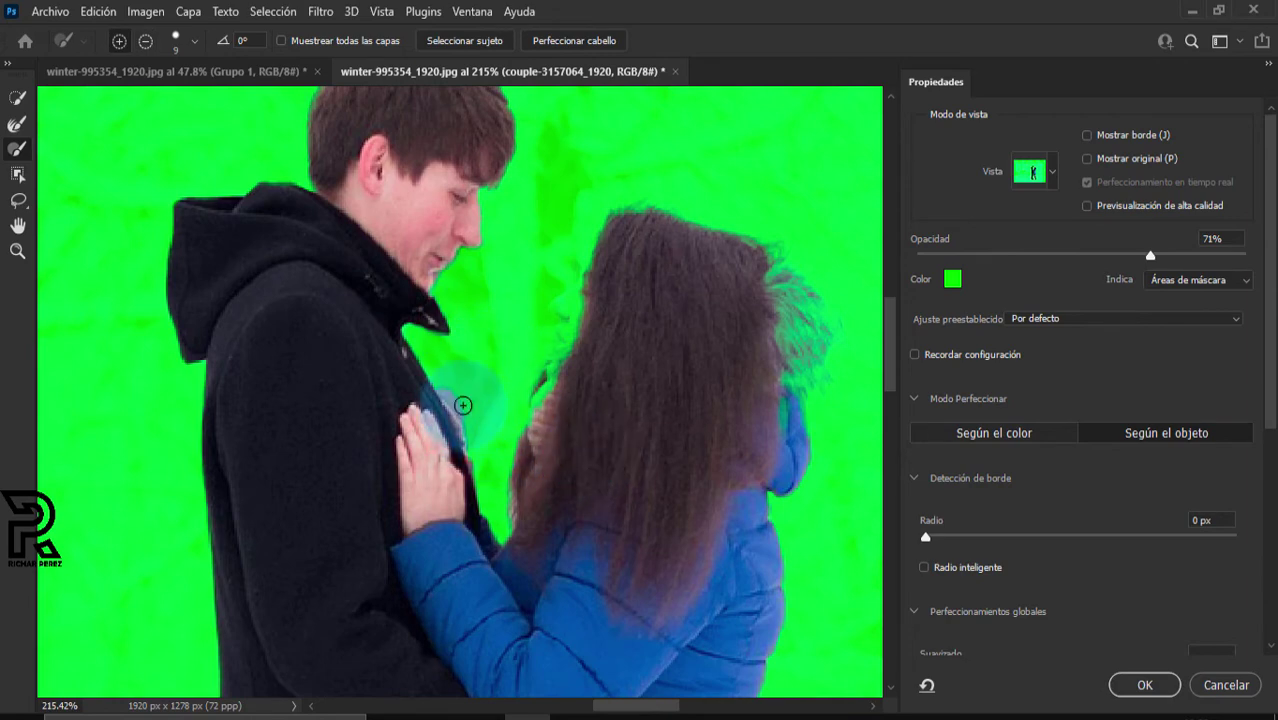
pyautogui.keyDown('alt'); pyautogui.scroll(1, 455, 405); pyautogui.keyUp('alt')
pyautogui.keyDown('alt'); pyautogui.scroll(1, 430, 405); pyautogui.keyUp('alt')
pyautogui.keyDown('alt'); pyautogui.scroll(1, 395, 412); pyautogui.keyUp('alt')
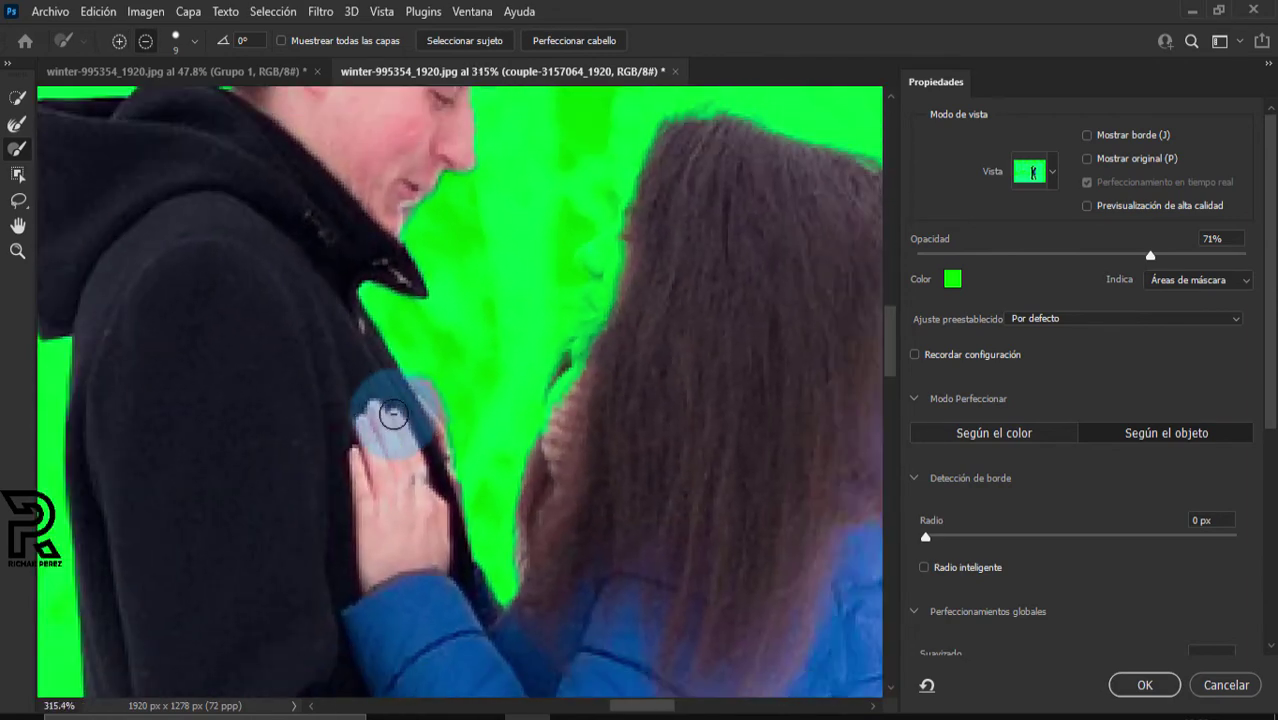
# Brush the background gap beside the man's hand and coat out of the selection
pyautogui.click(16, 150)
pyautogui.keyDown('alt'); pyautogui.scroll(1, 440, 400); pyautogui.keyUp('alt')
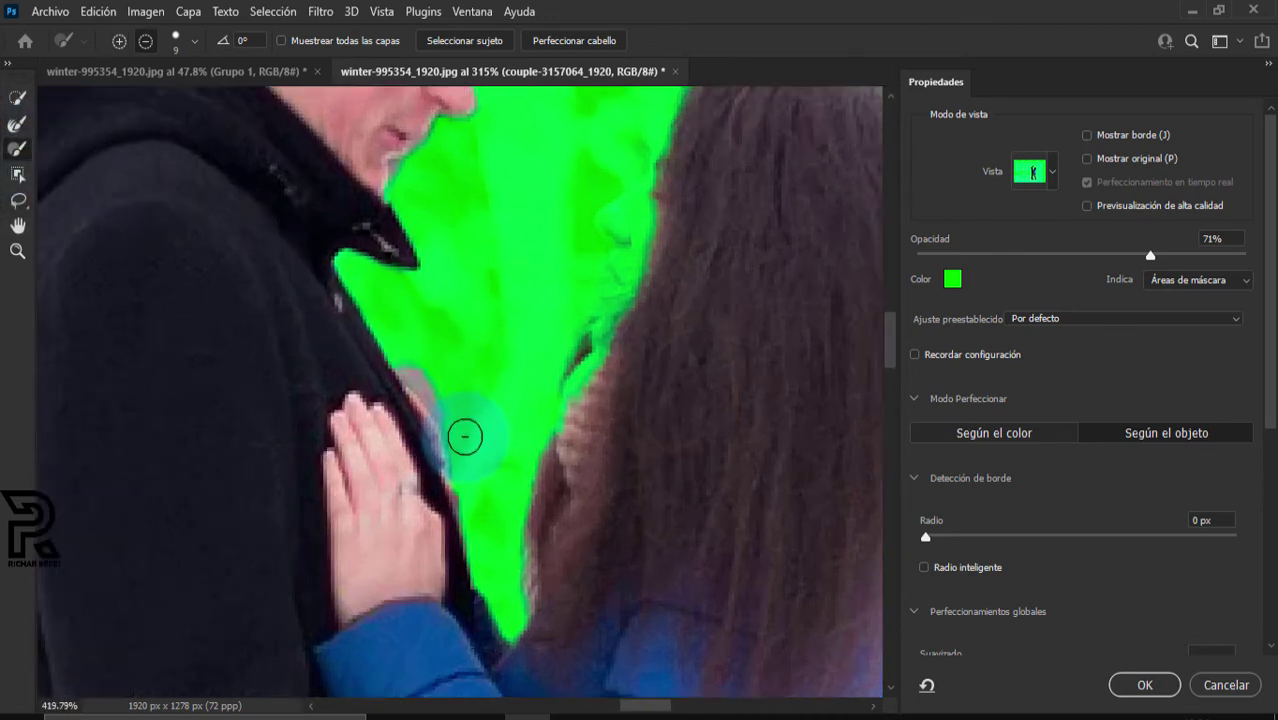
pyautogui.keyDown('alt'); pyautogui.scroll(1, 450, 420); pyautogui.keyUp('alt')
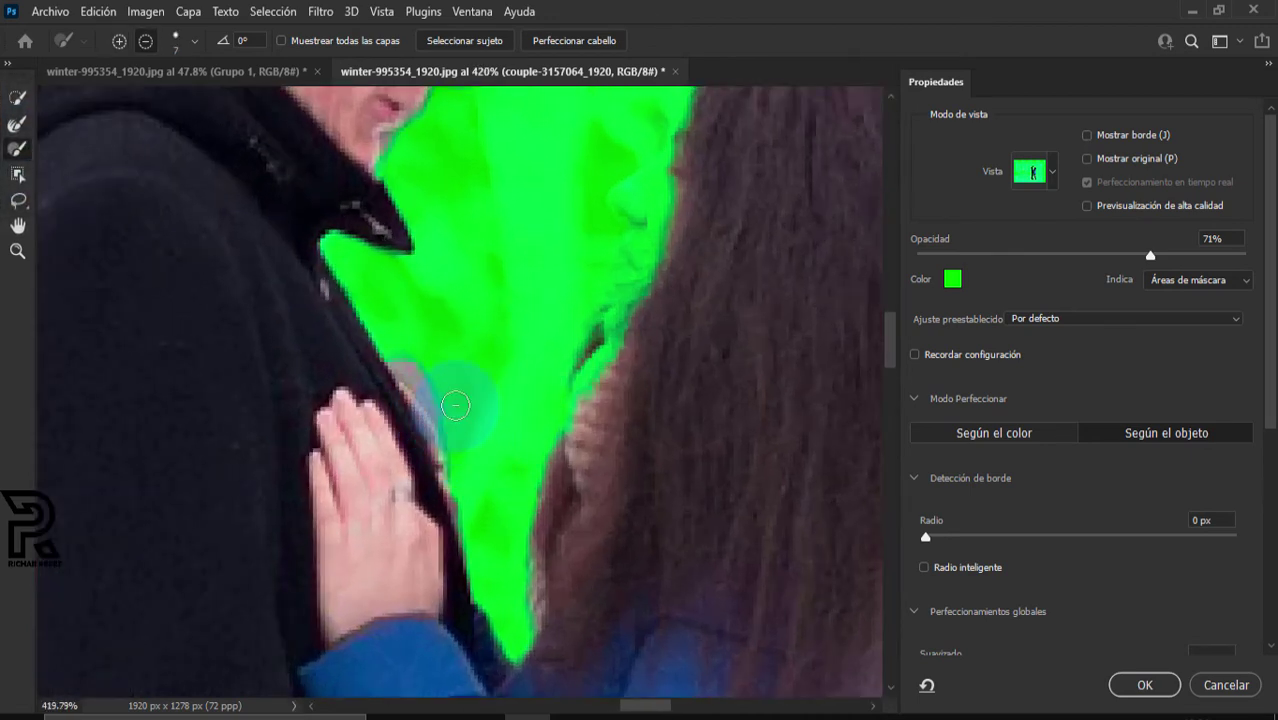
pyautogui.moveTo(432, 382); pyautogui.dragTo(429, 372)
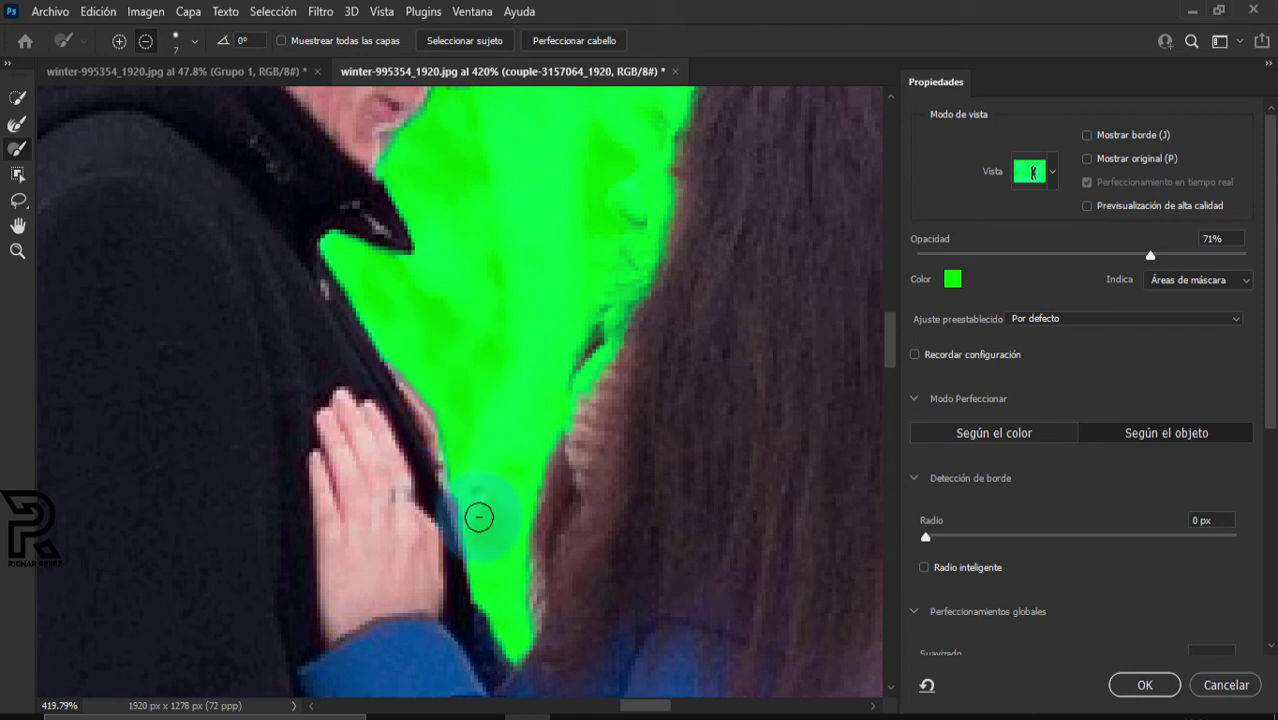
pyautogui.moveTo(464, 505); pyautogui.dragTo(467, 529)
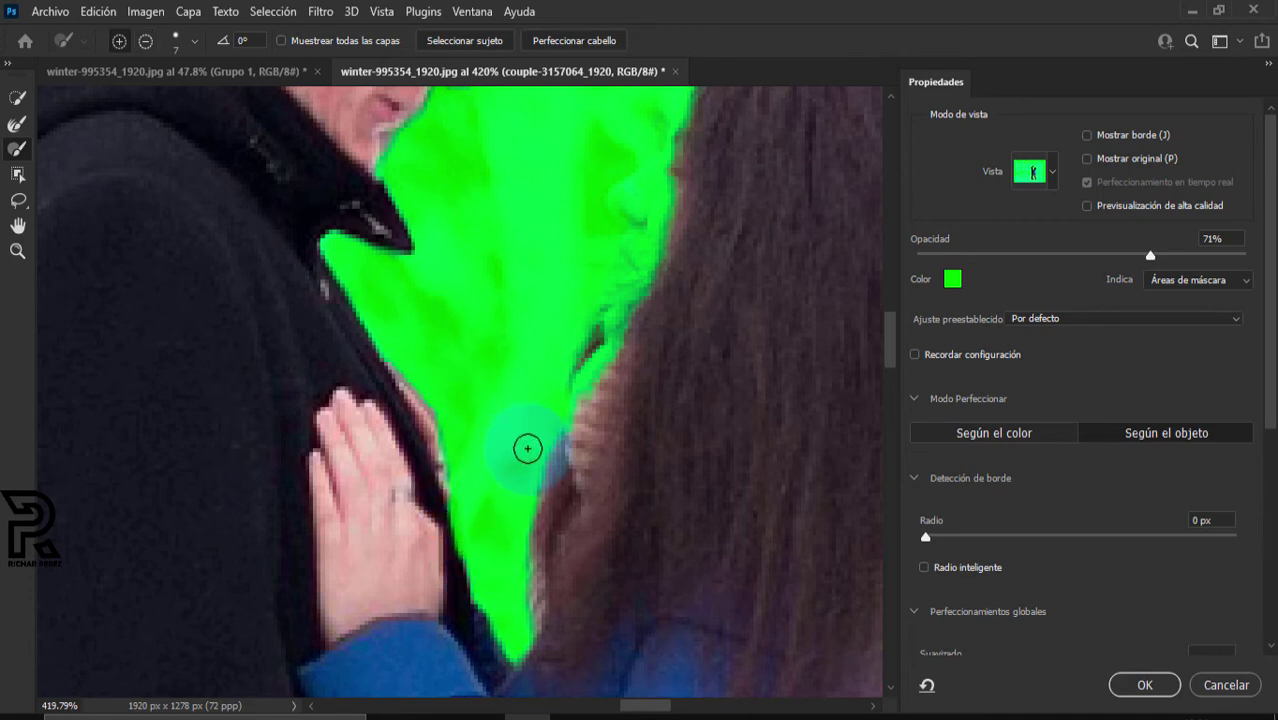
pyautogui.scroll(2, 541, 385)
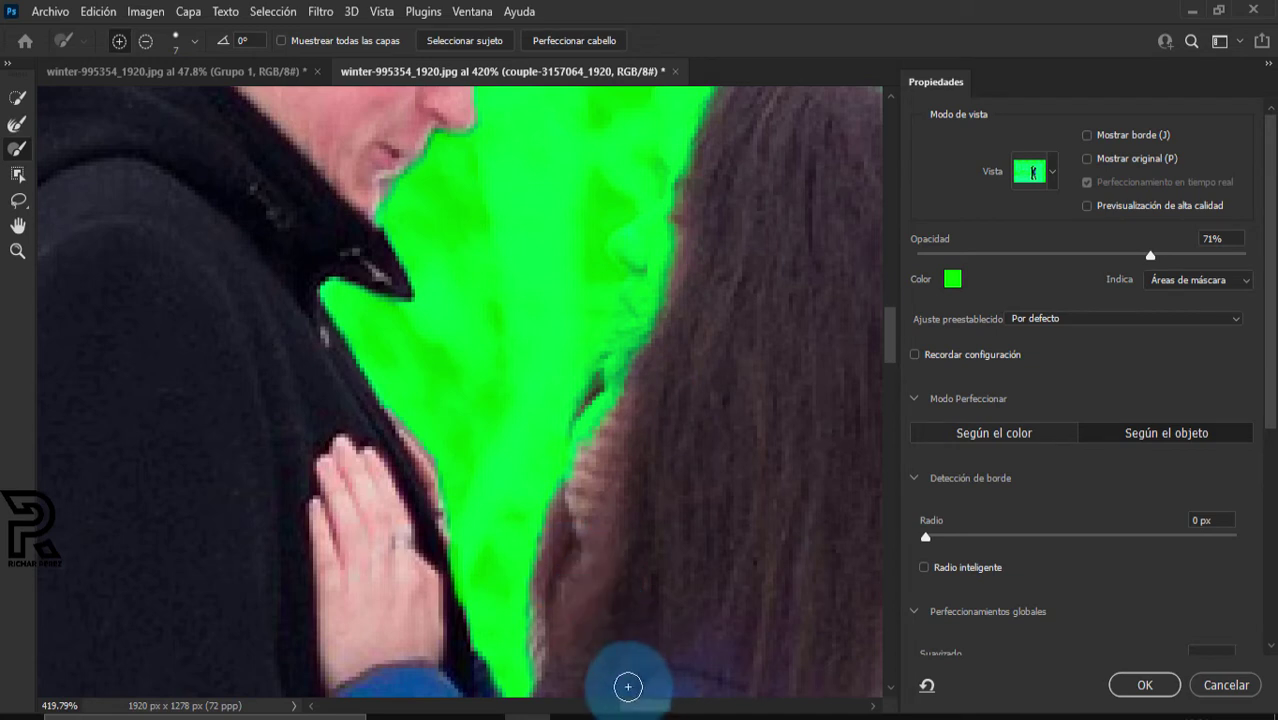
# With a 10 px brush, paint the woman's hair edge back into the selection
pyautogui.keyDown('alt'); pyautogui.rightClick(657, 431); pyautogui.keyUp('alt')
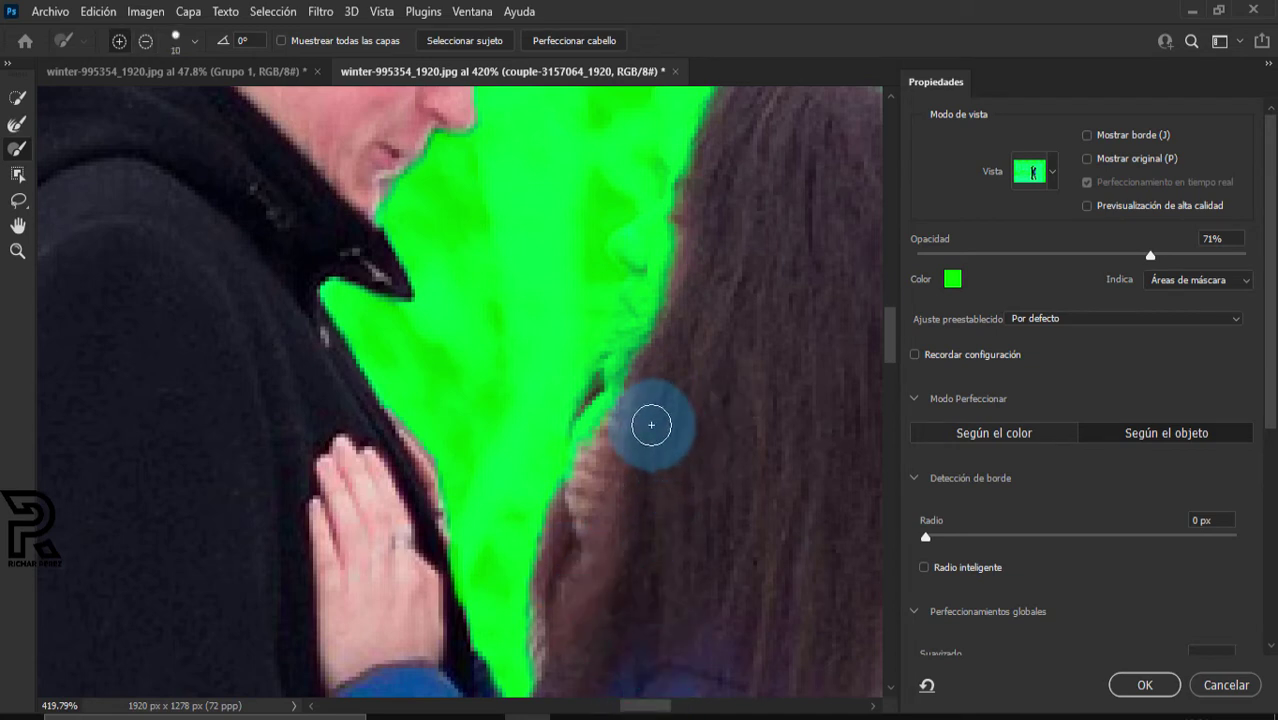
pyautogui.moveTo(618, 415)
pyautogui.mouseDown()
pyautogui.moveTo(621, 392)
pyautogui.moveTo(642, 394)
pyautogui.moveTo(673, 260)
pyautogui.moveTo(702, 222)
pyautogui.moveTo(696, 192)
pyautogui.mouseUp()
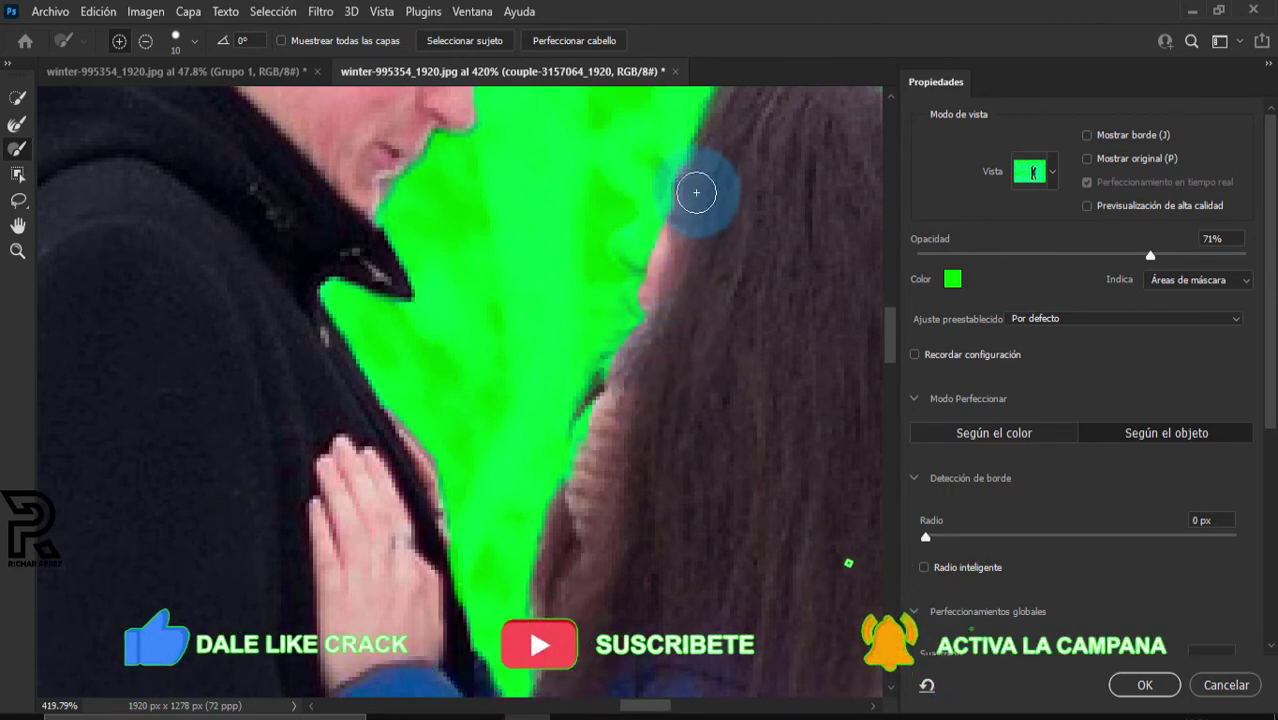
pyautogui.scroll(2, 657, 239)
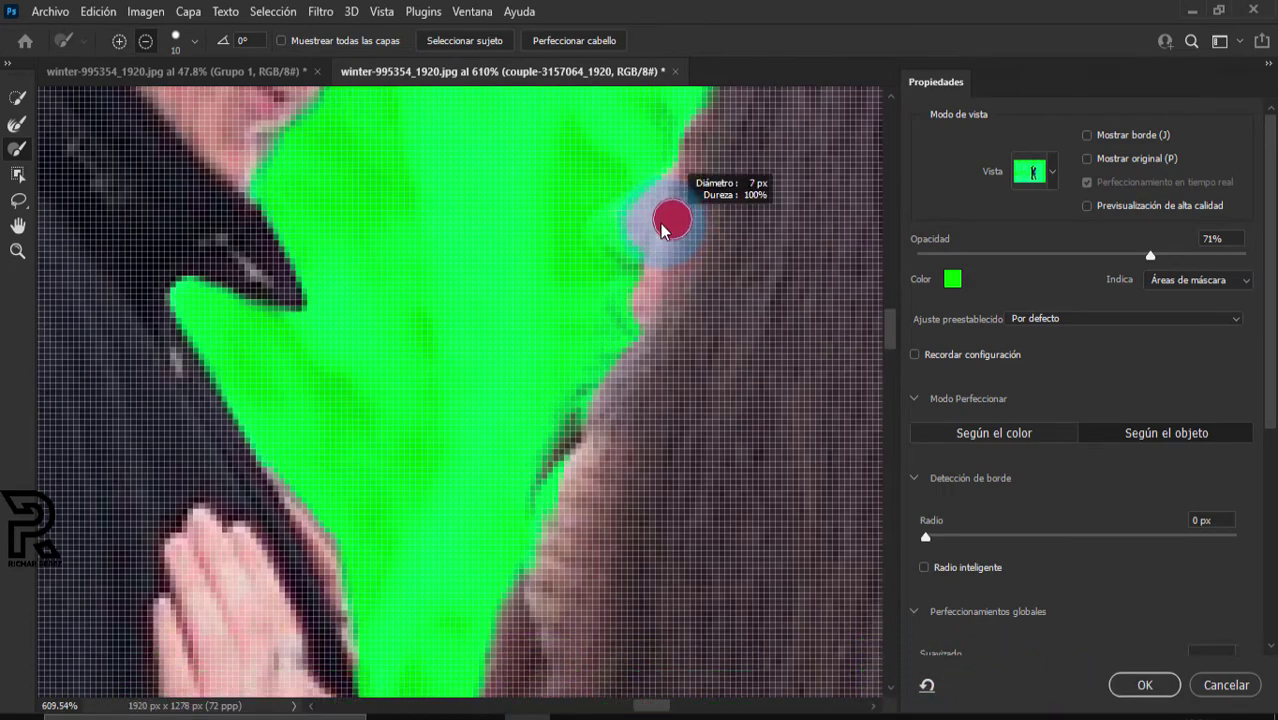
pyautogui.moveTo(663, 206); pyautogui.dragTo(637, 207)
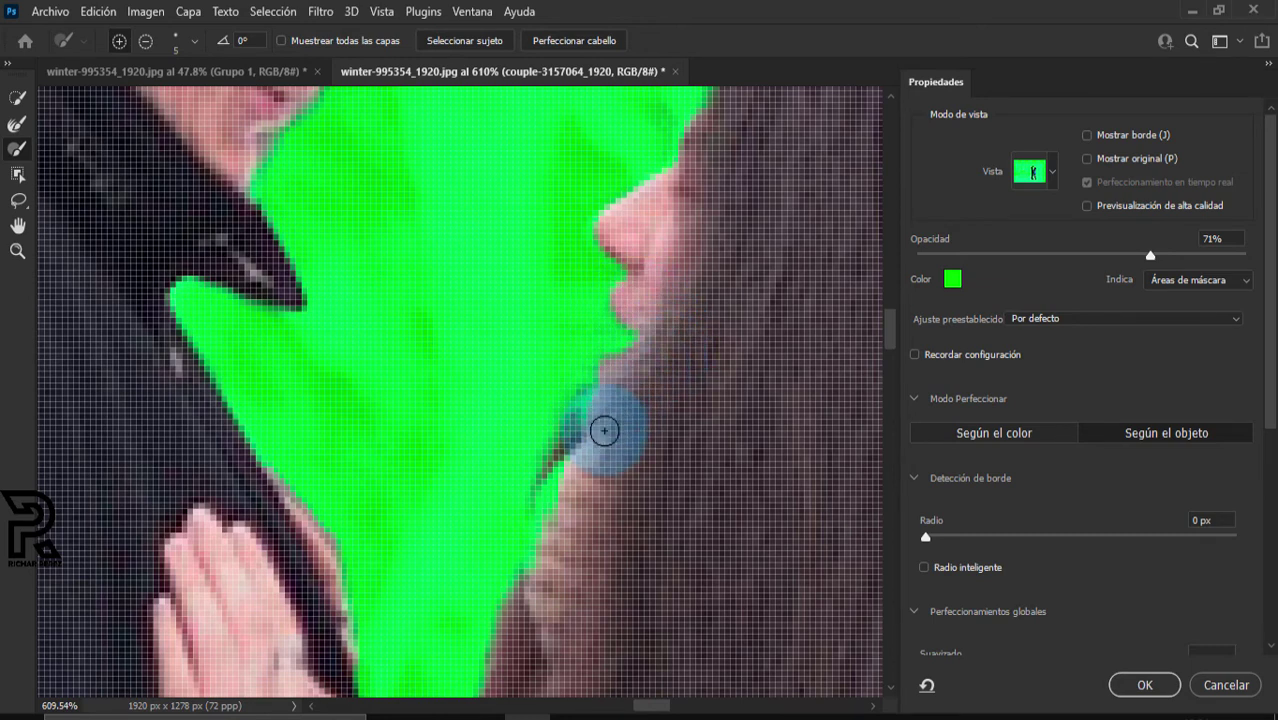
# Apply the refined couple selection with OK
pyautogui.scroll(-5, 645, 372)
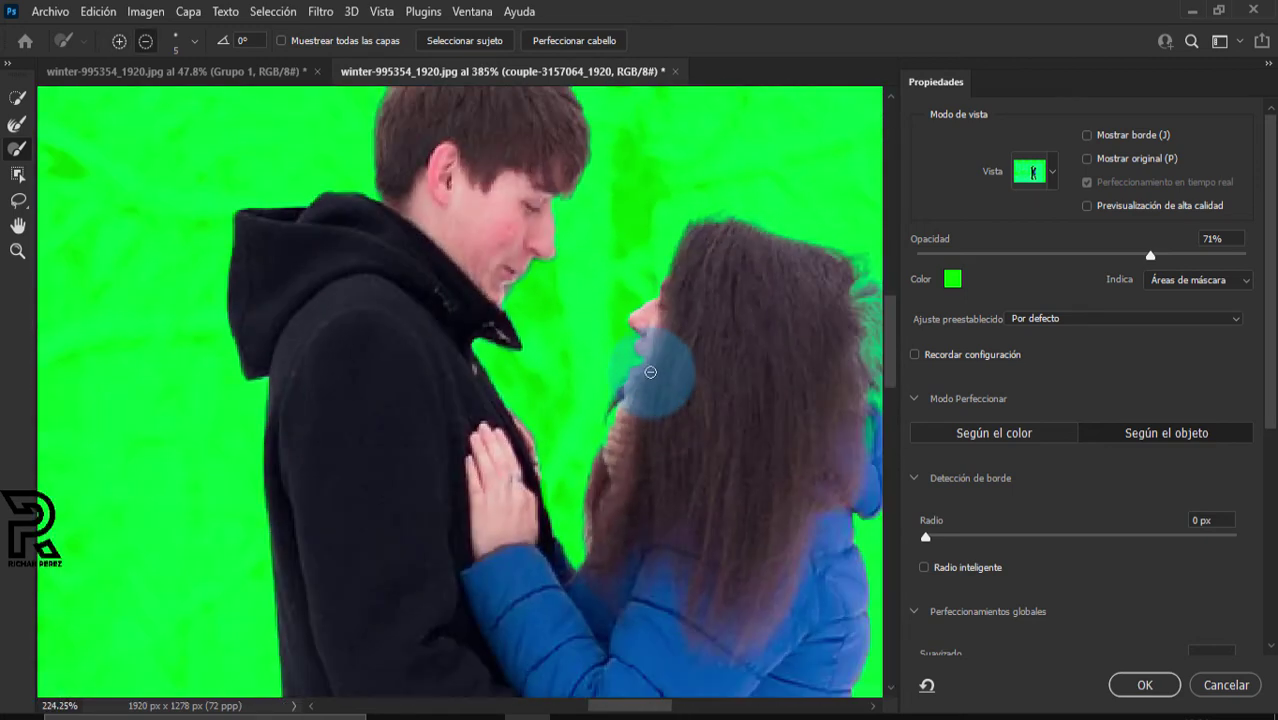
pyautogui.scroll(-2, 610, 368)
pyautogui.scroll(-2, 650, 375)
pyautogui.scroll(-3, 693, 386)
pyautogui.scroll(-2, 693, 380)
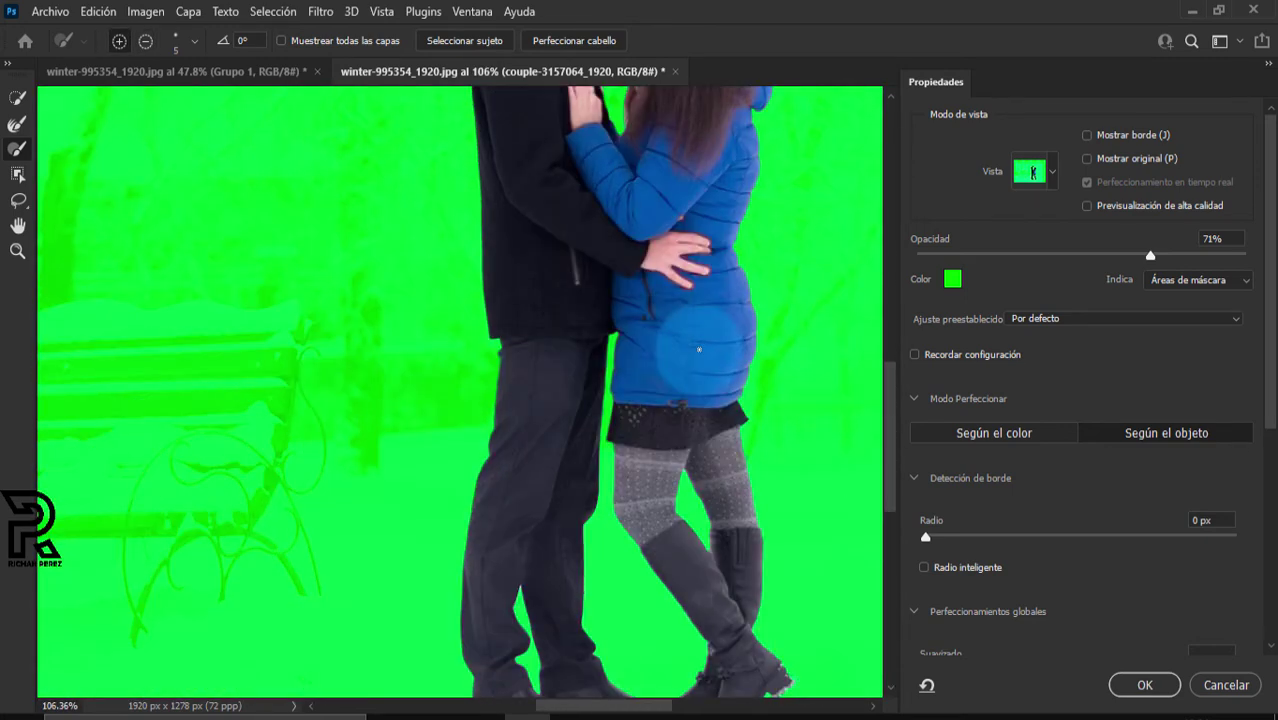
pyautogui.scroll(-1, 690, 380)
pyautogui.scroll(-1, 558, 408)
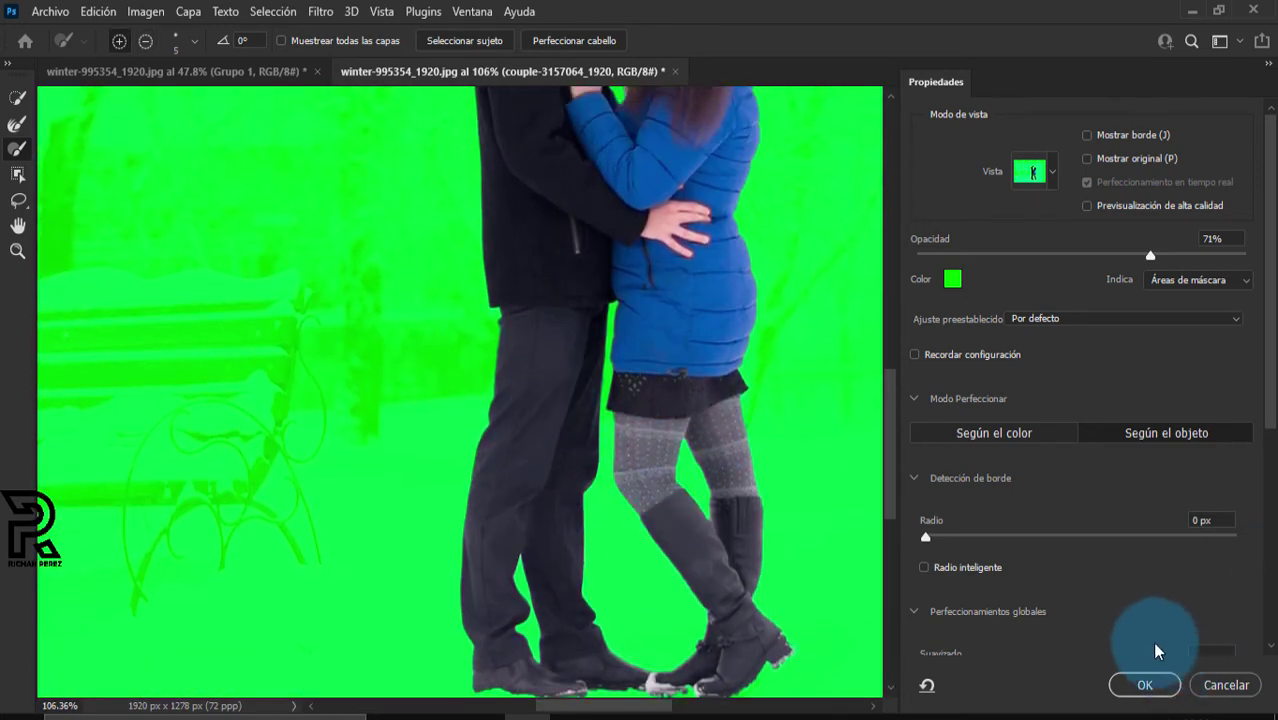
pyautogui.click(1144, 685)
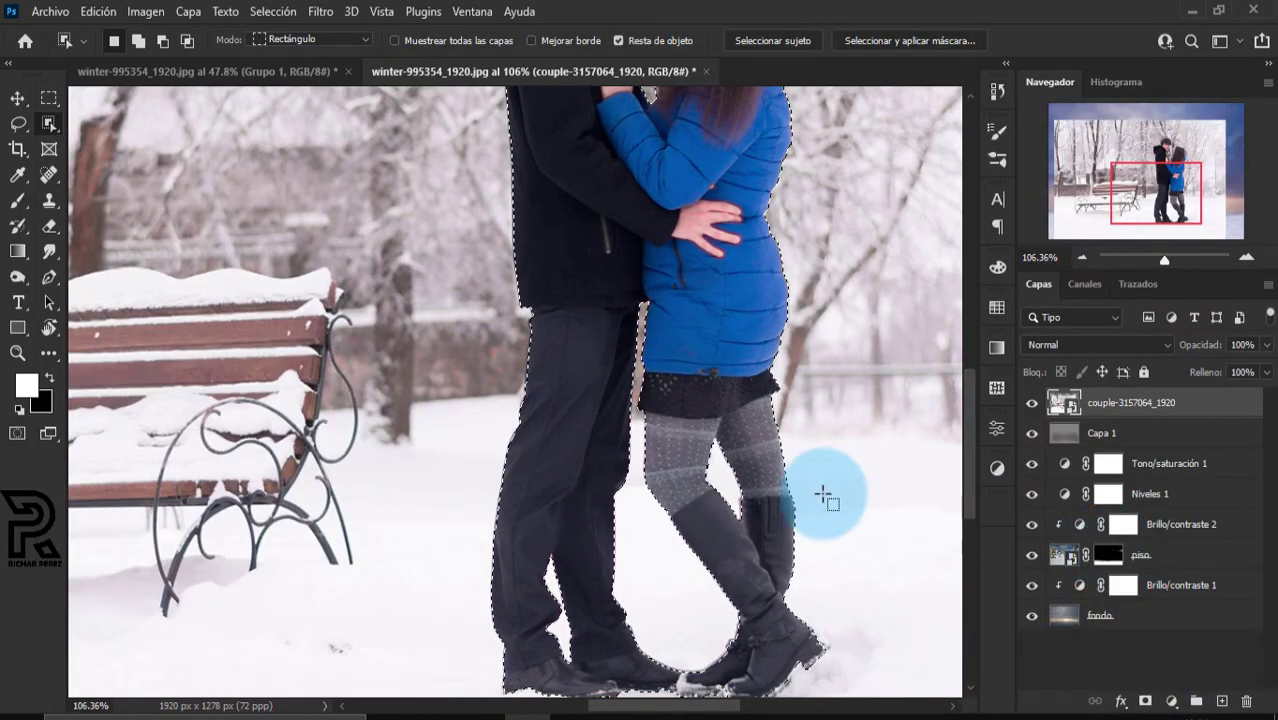
# Add a layer mask to hide the couple photo's original background
pyautogui.click(1144, 701)
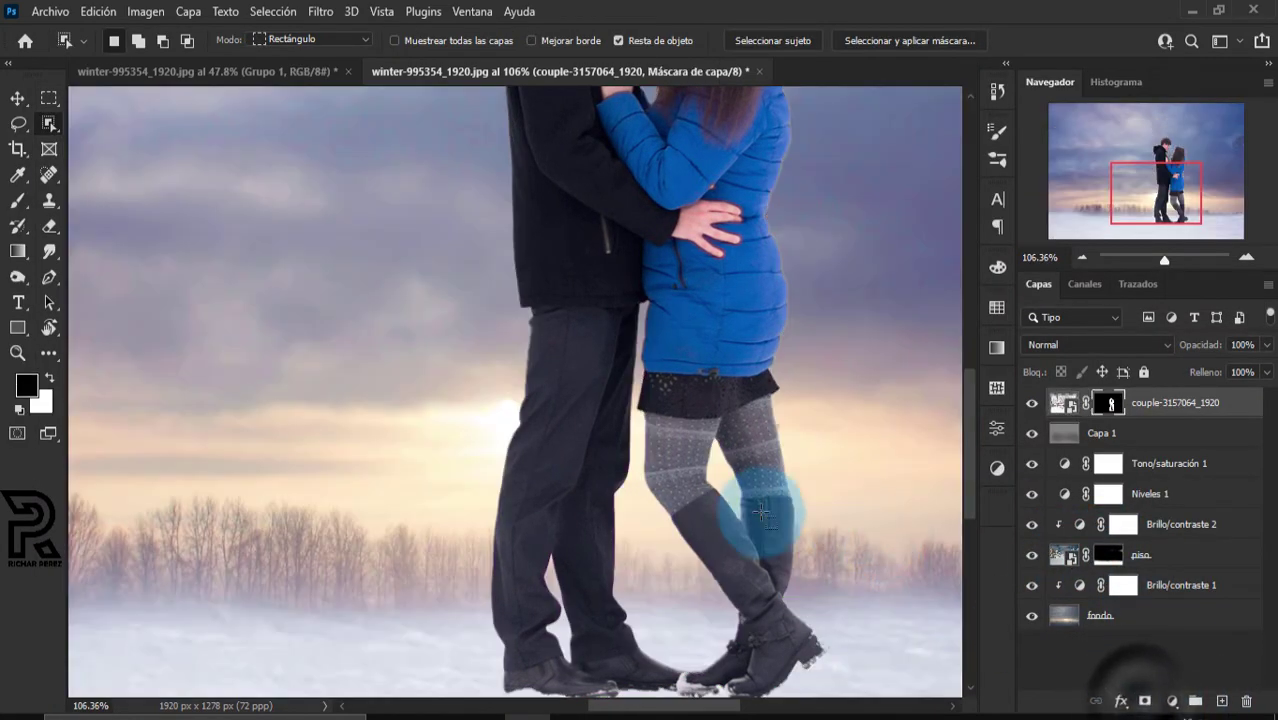
pyautogui.scroll(-2, 676, 507)
pyautogui.scroll(-2, 683, 508)
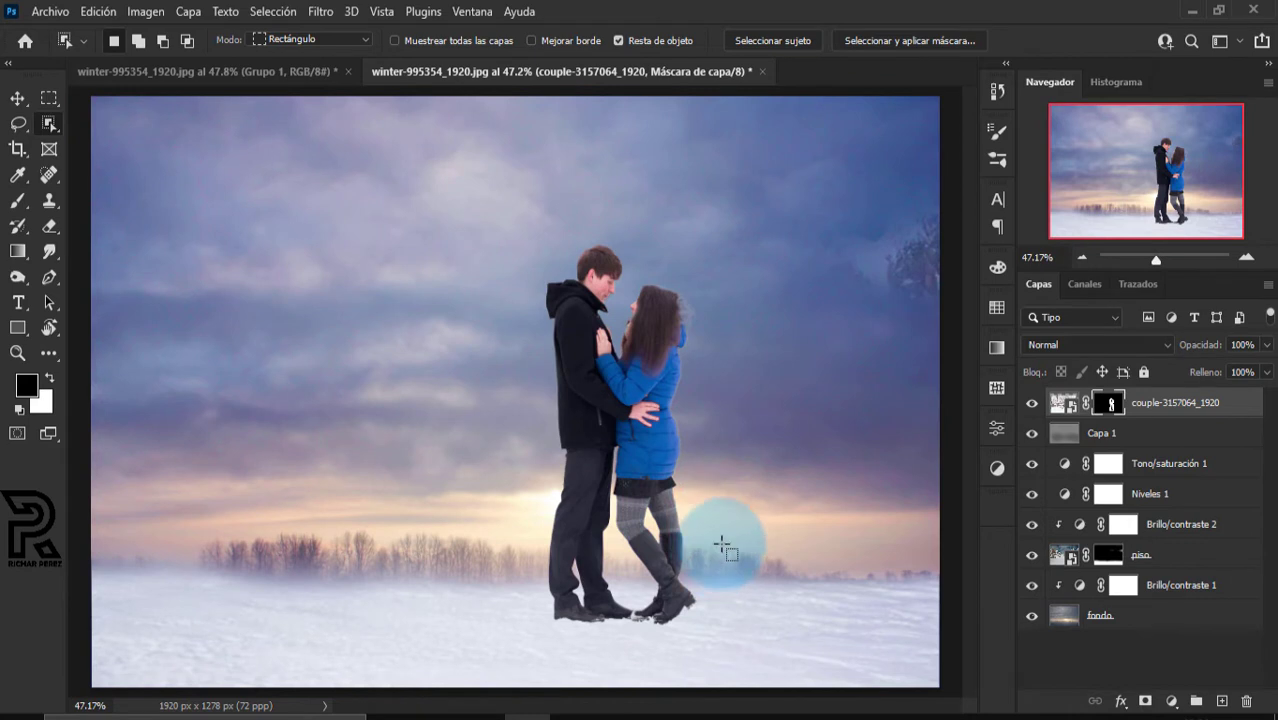
pyautogui.scroll(-1, 722, 546)
pyautogui.scroll(-1, 684, 541)
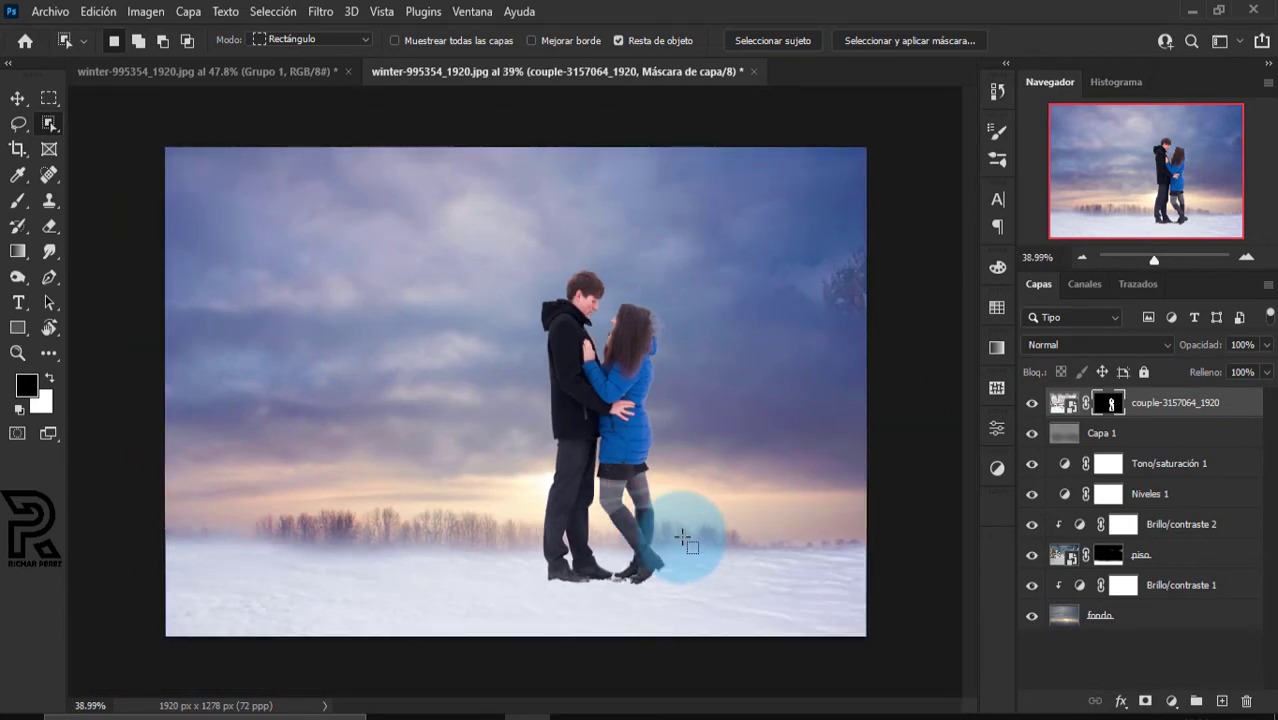
# Free-transform the couple to about 126% and move them left
pyautogui.hotkey('ctrl', 't')
pyautogui.moveTo(680, 390); pyautogui.dragTo(604, 362)
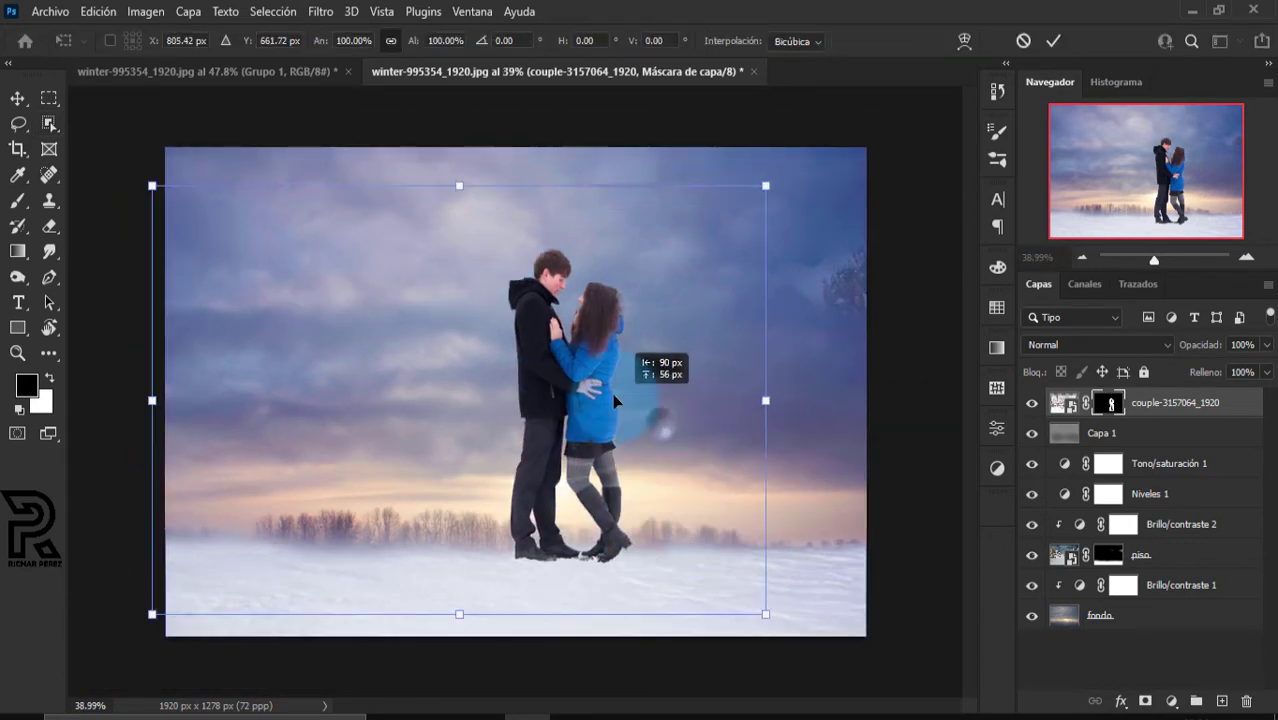
pyautogui.moveTo(416, 177); pyautogui.dragTo(416, 133)
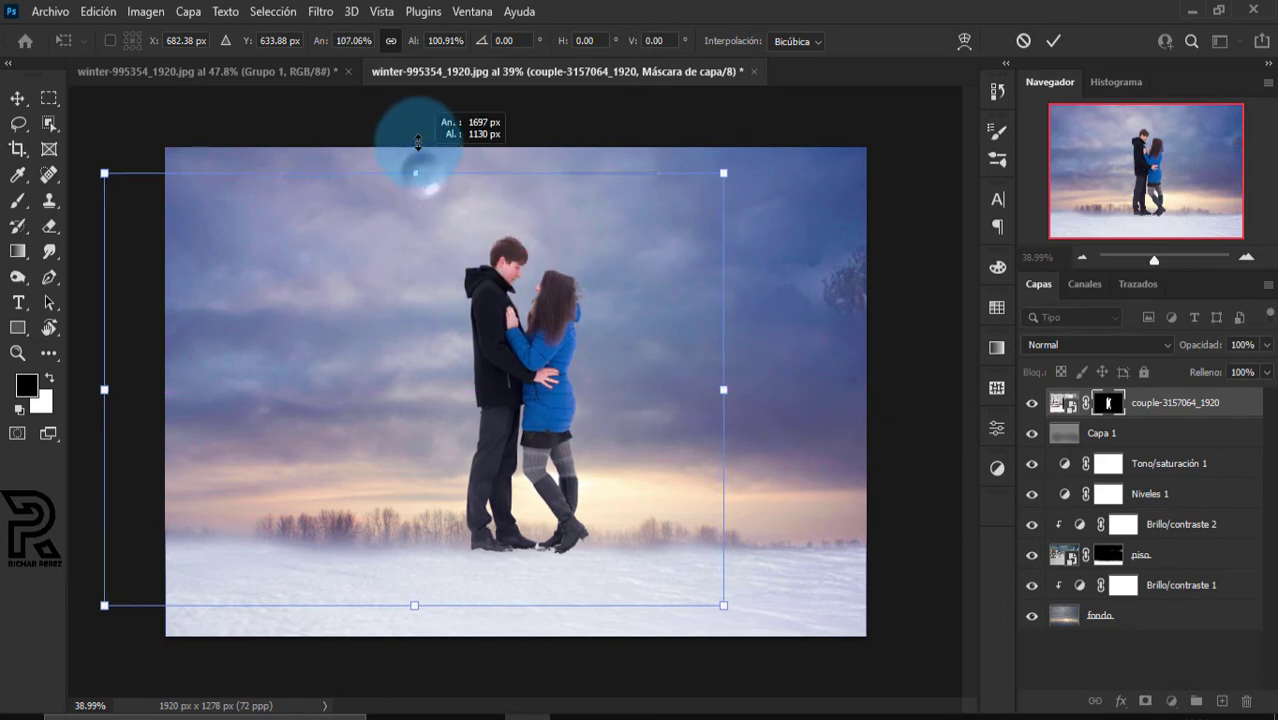
pyautogui.moveTo(622, 338); pyautogui.dragTo(573, 380)
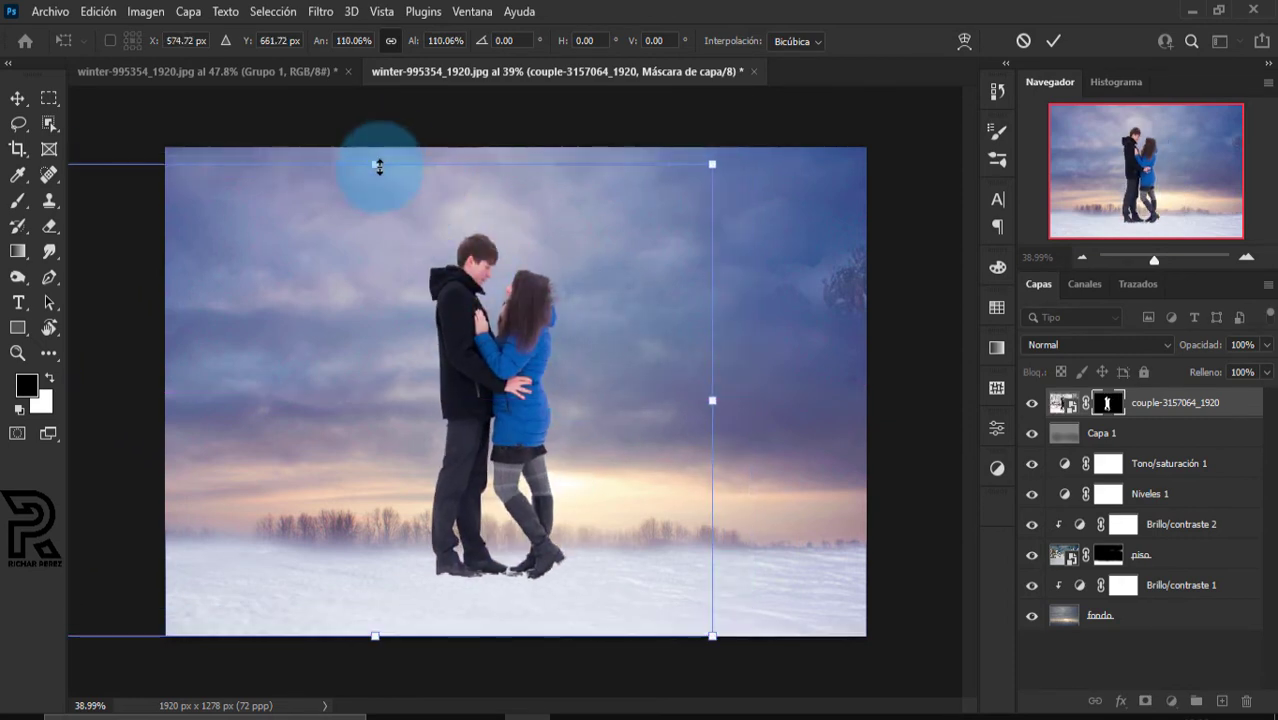
pyautogui.moveTo(374, 163); pyautogui.dragTo(374, 94)
pyautogui.moveTo(645, 384); pyautogui.dragTo(655, 357)
pyautogui.press('Return')
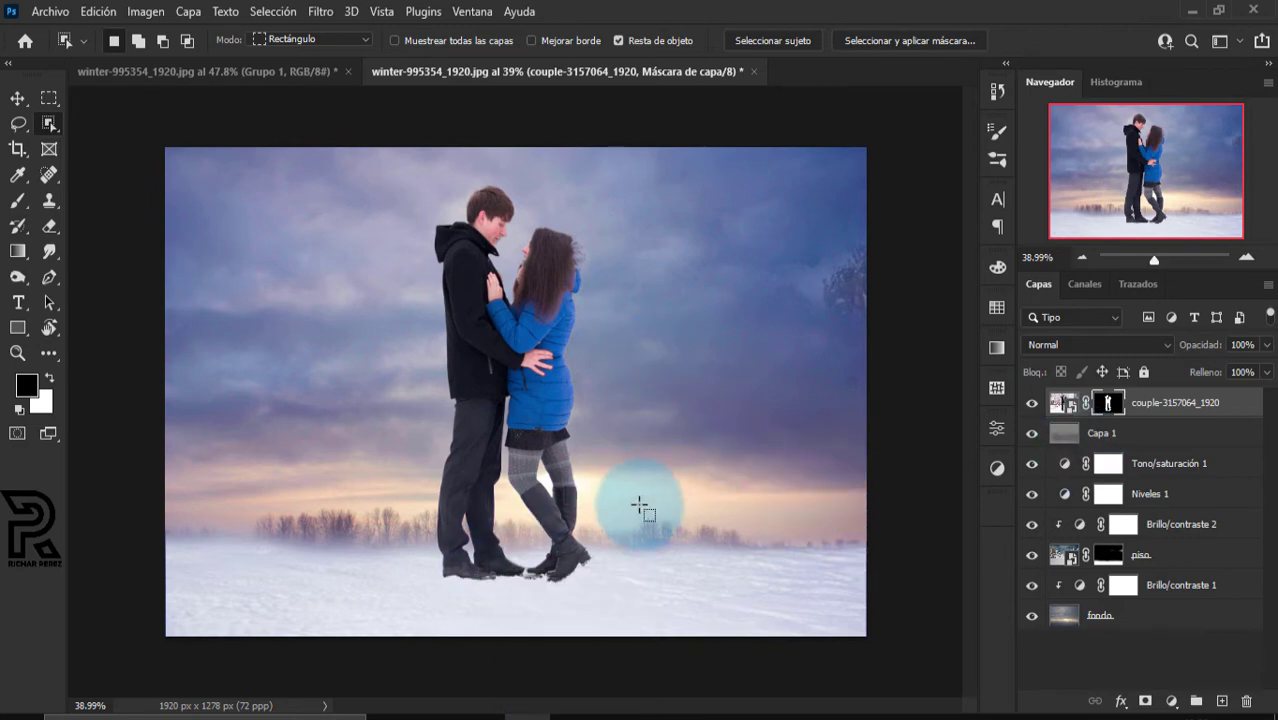
# Choose the KYLE charcoal pencil from Pinceles secos for the Brush tool
pyautogui.scroll(1, 620, 510)
pyautogui.scroll(1, 570, 515)
pyautogui.scroll(1, 530, 518)
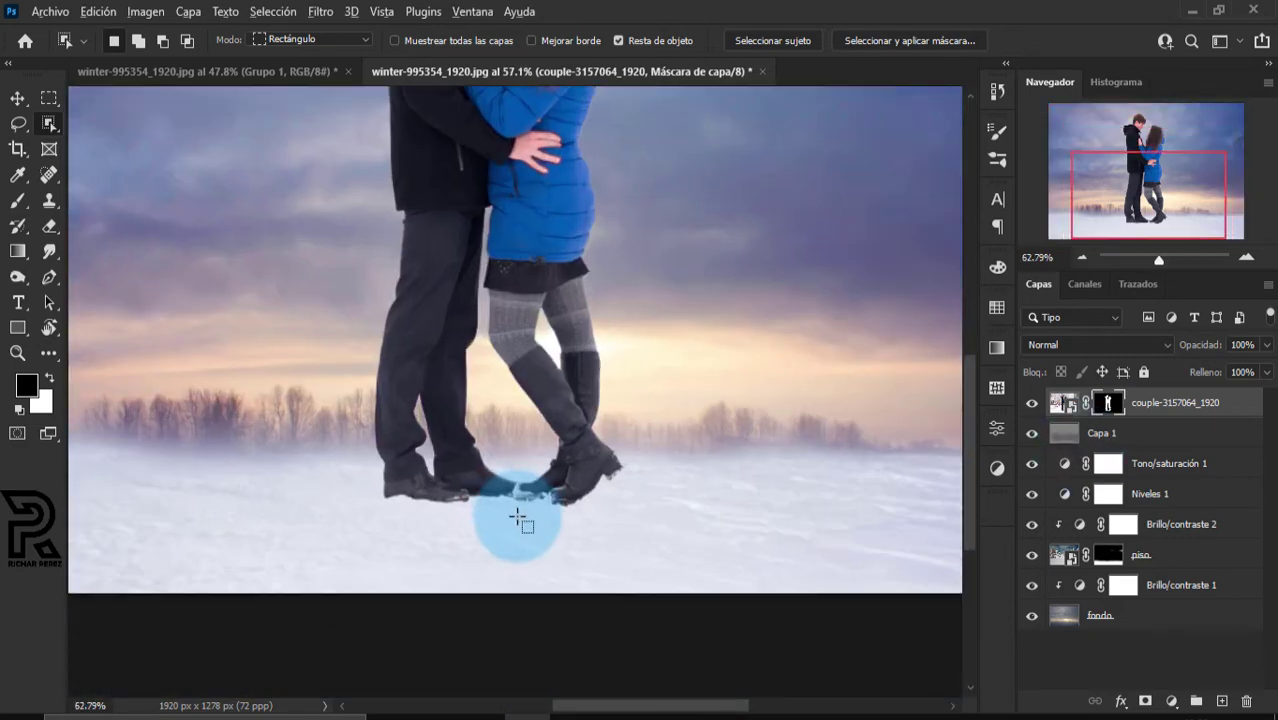
pyautogui.scroll(2, 518, 517)
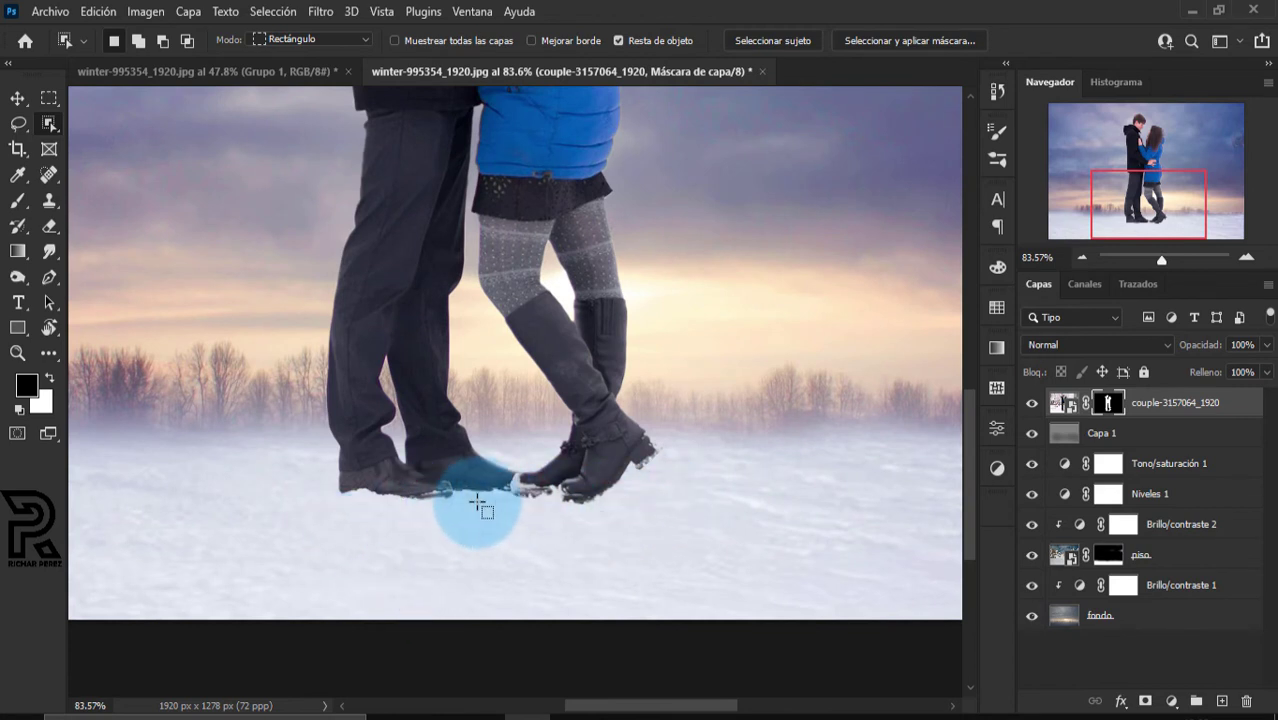
pyautogui.press('b')
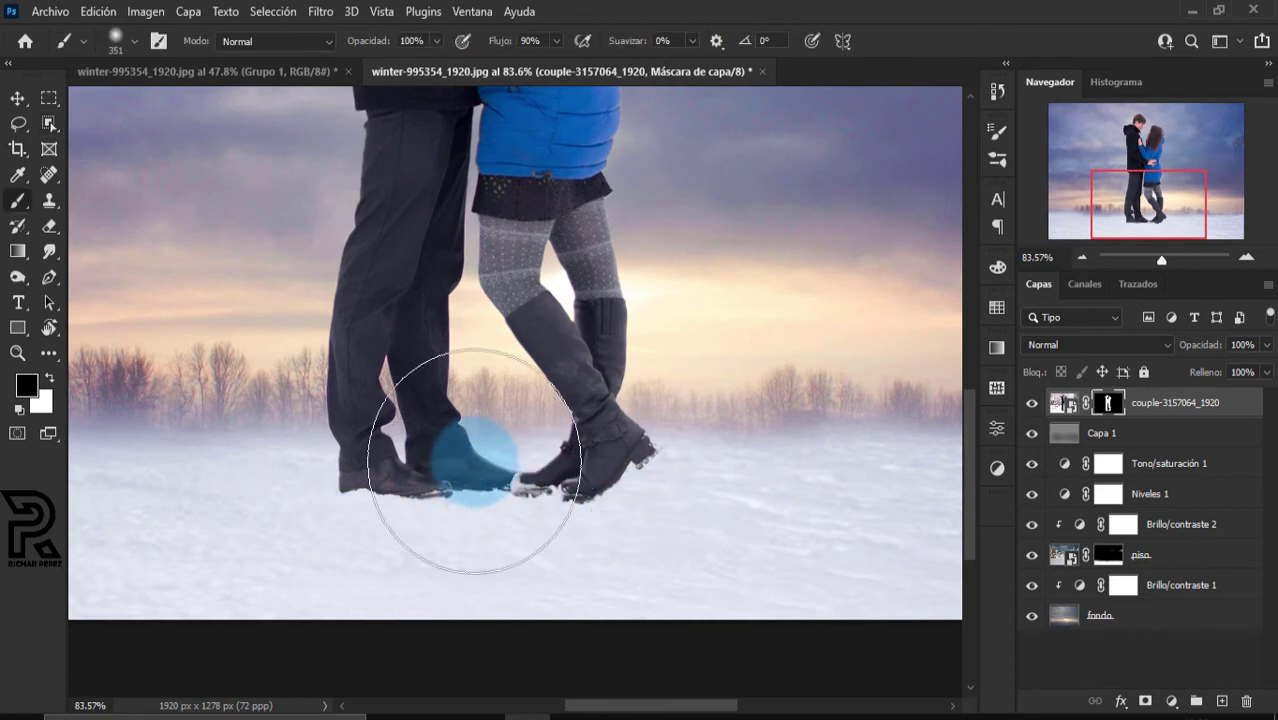
pyautogui.rightClick(535, 400)
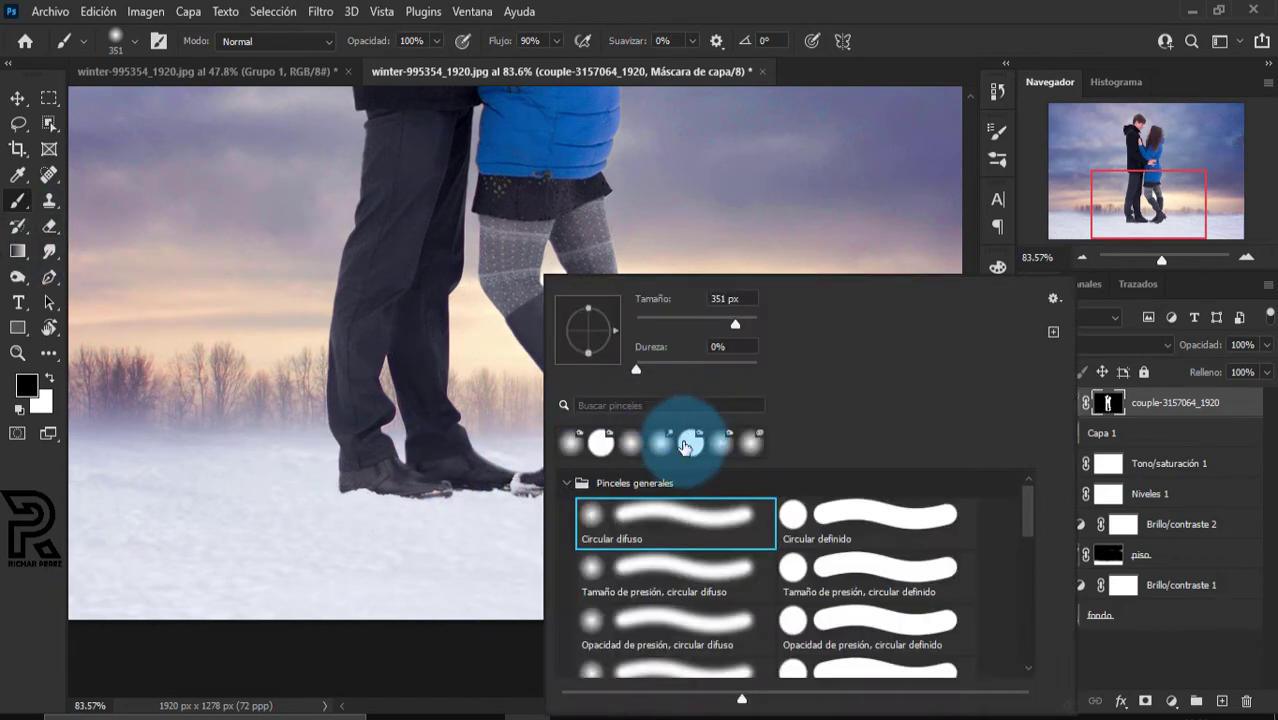
pyautogui.click(565, 483)
pyautogui.scroll(-1, 630, 540)
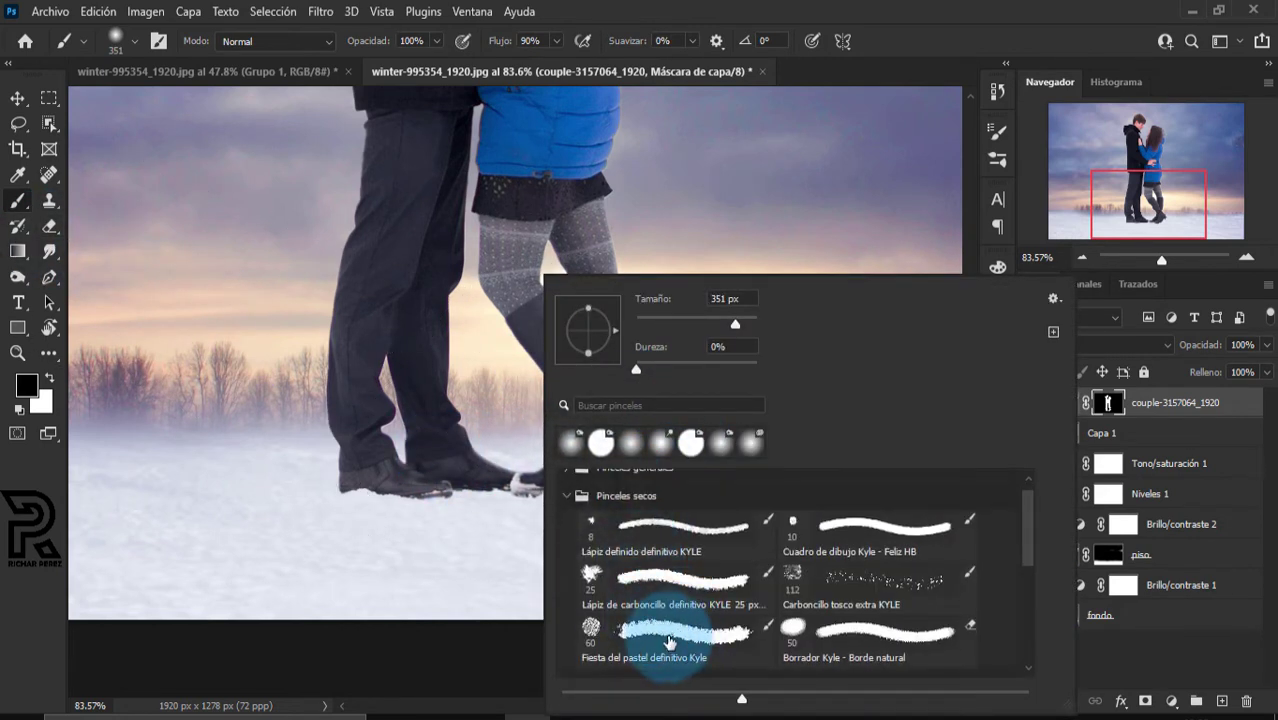
pyautogui.click(590, 572)
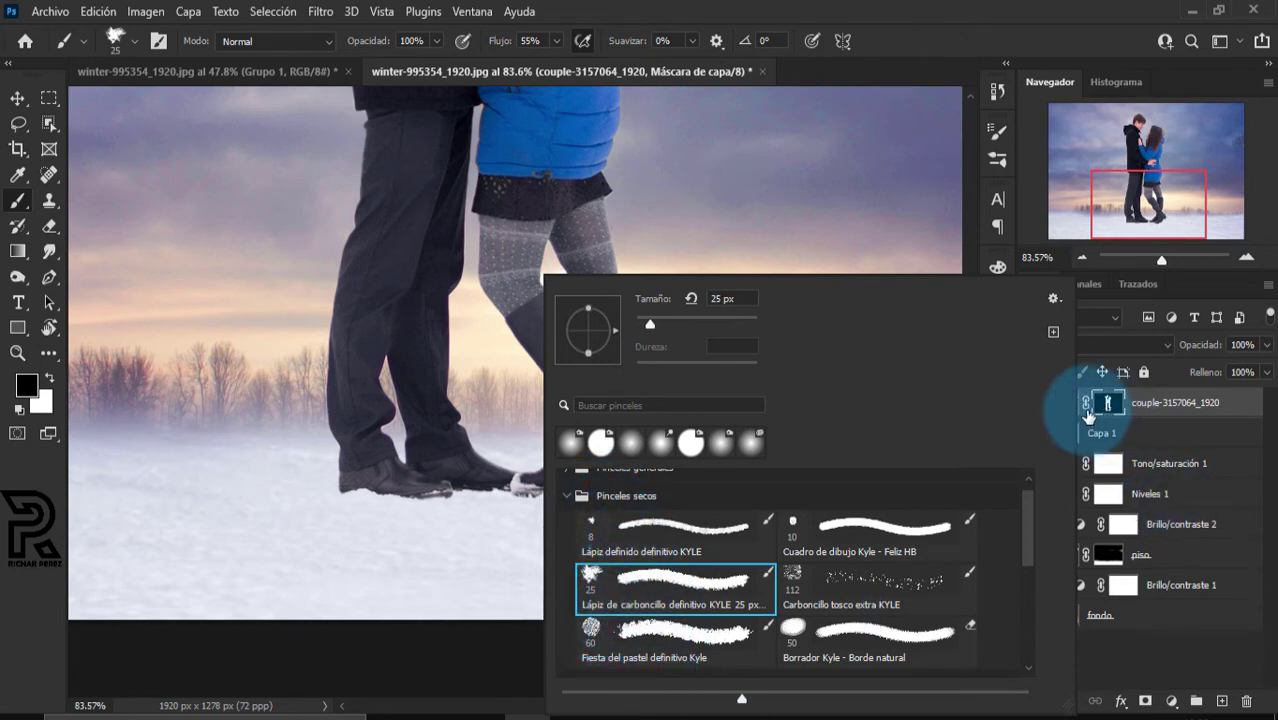
pyautogui.click(1100, 401)
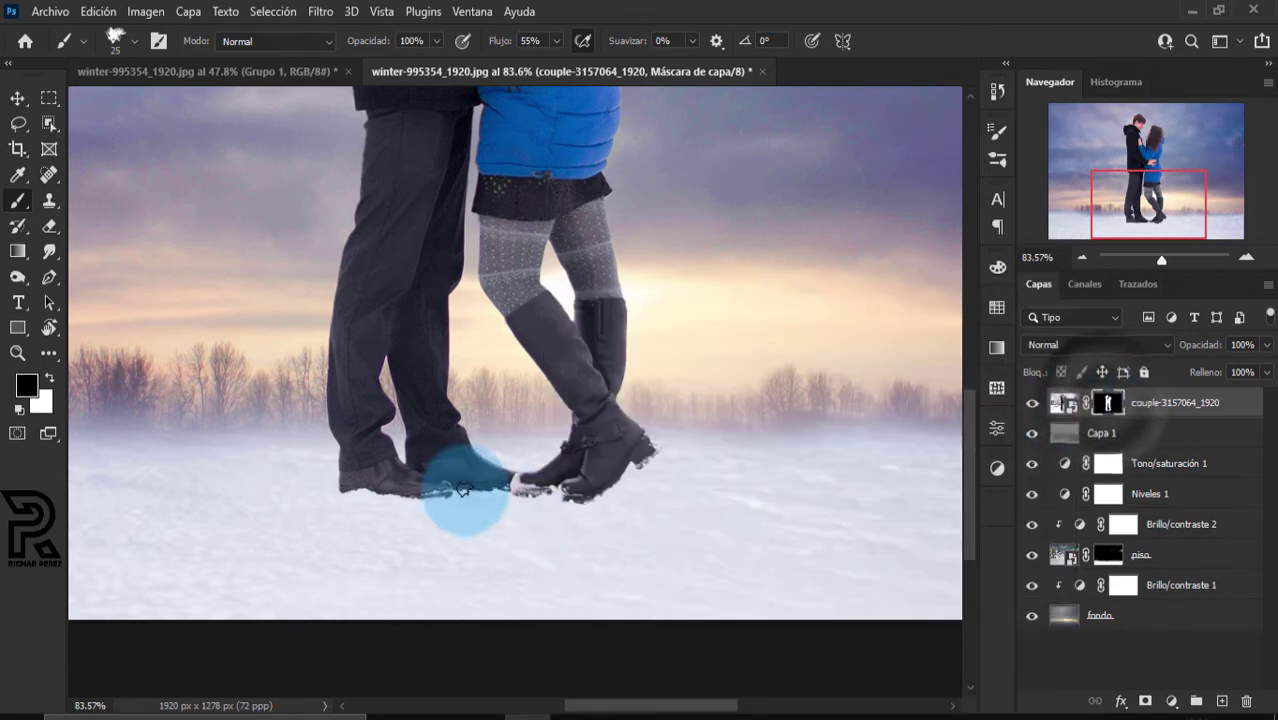
pyautogui.scroll(1, 402, 510)
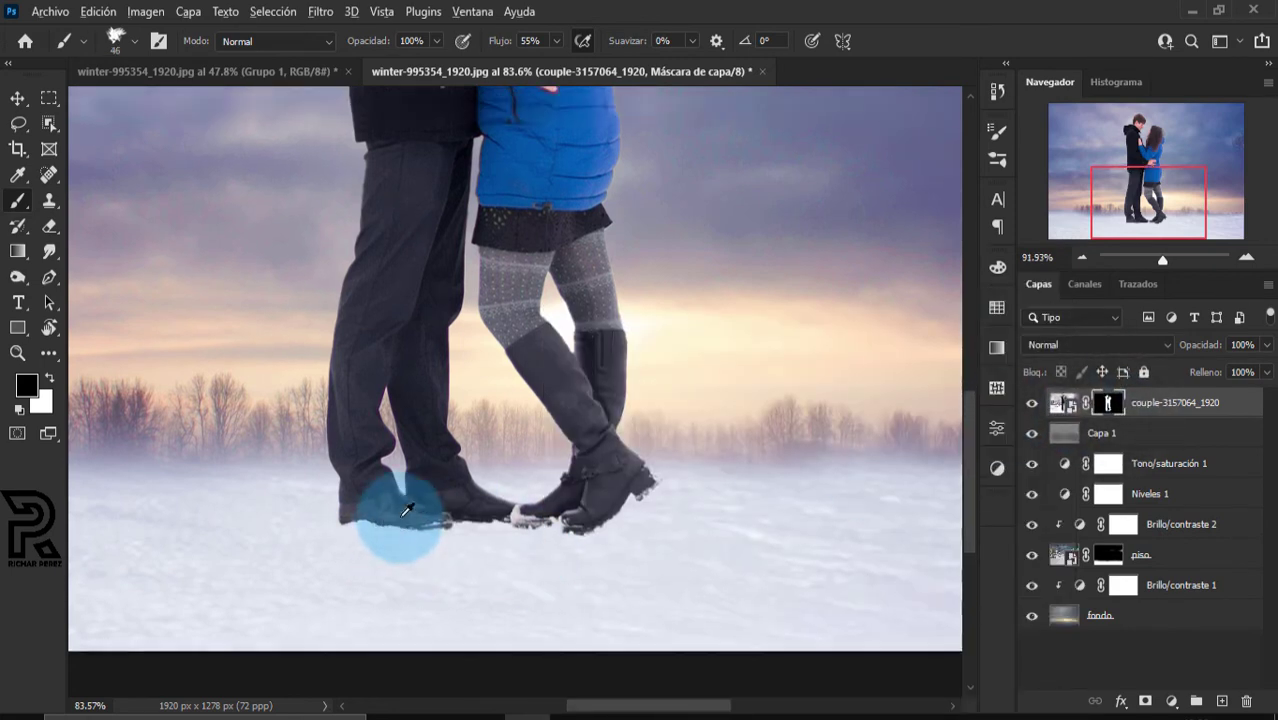
pyautogui.scroll(2, 410, 514)
pyautogui.scroll(2, 400, 540)
pyautogui.scroll(1, 300, 515)
# Mask the left boot sole under jagged snow and clear the snow clump on the right boot tip
pyautogui.scroll(-1, 310, 537)
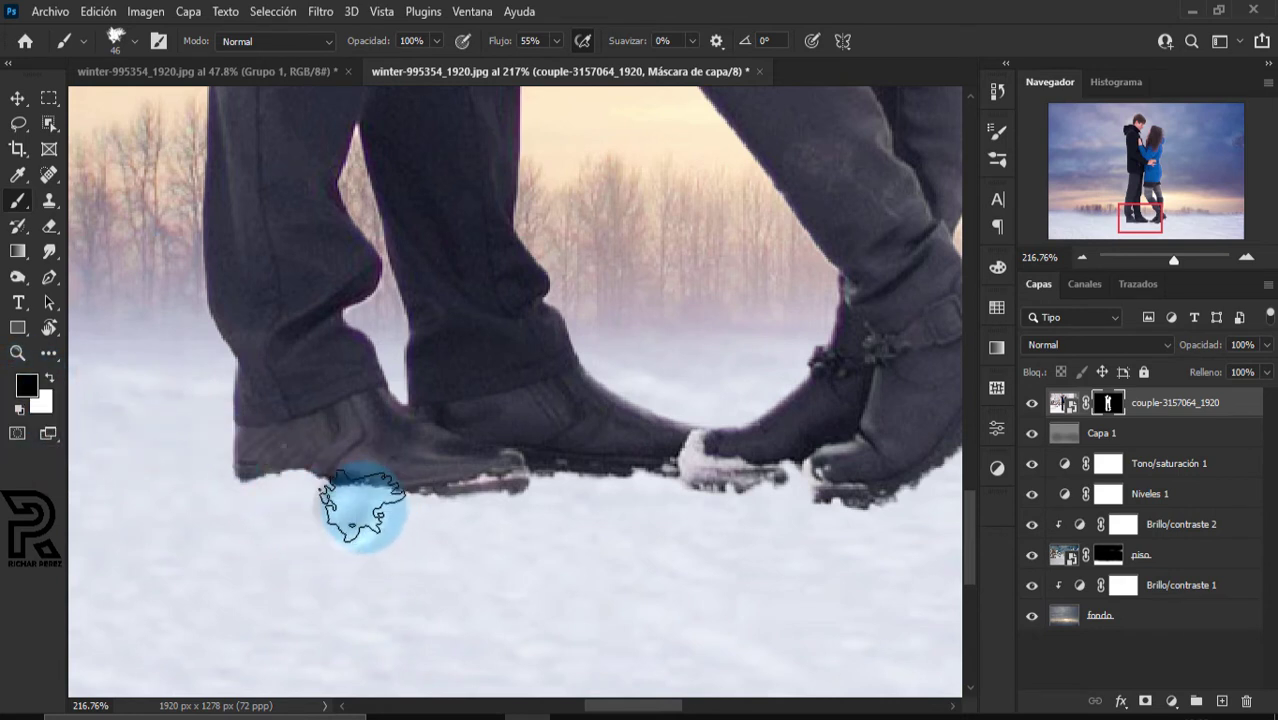
pyautogui.moveTo(357, 508)
pyautogui.mouseDown()
pyautogui.moveTo(278, 515)
pyautogui.moveTo(468, 515)
pyautogui.moveTo(365, 522)
pyautogui.moveTo(251, 485)
pyautogui.mouseUp()
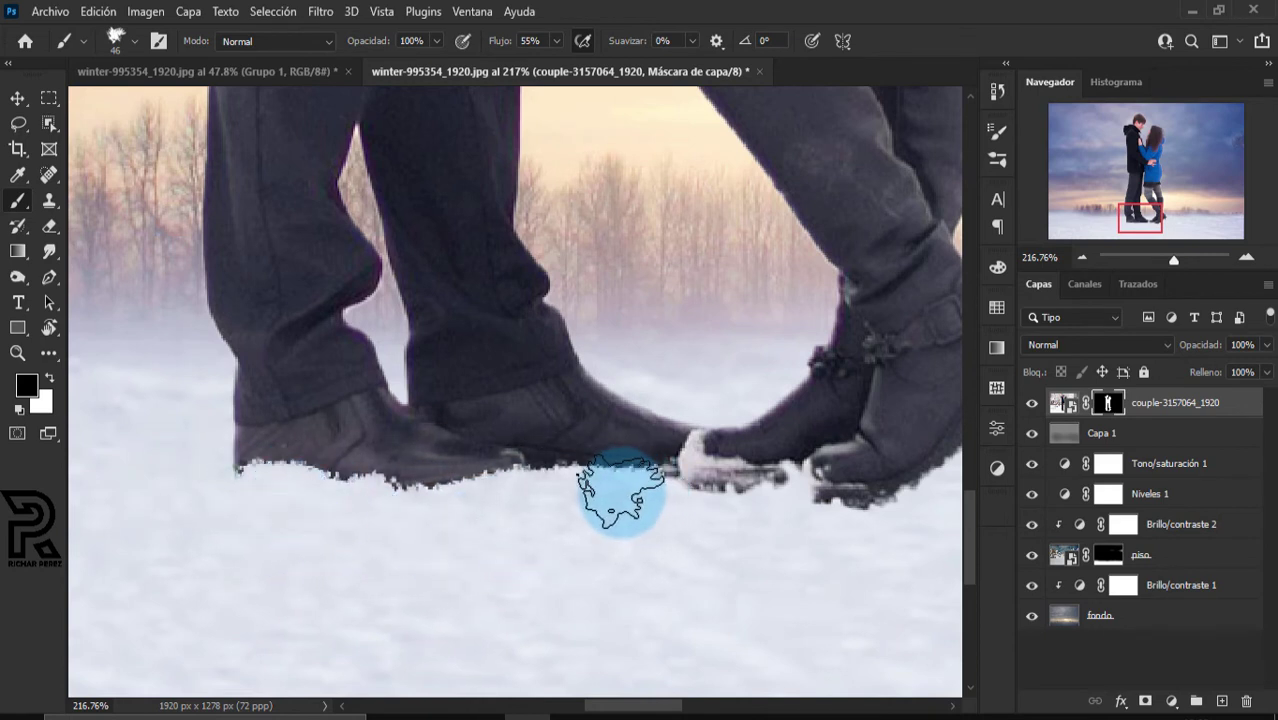
pyautogui.moveTo(699, 522)
pyautogui.mouseDown()
pyautogui.moveTo(680, 460)
pyautogui.moveTo(822, 528)
pyautogui.moveTo(899, 522)
pyautogui.moveTo(833, 518)
pyautogui.moveTo(777, 490)
pyautogui.mouseUp()
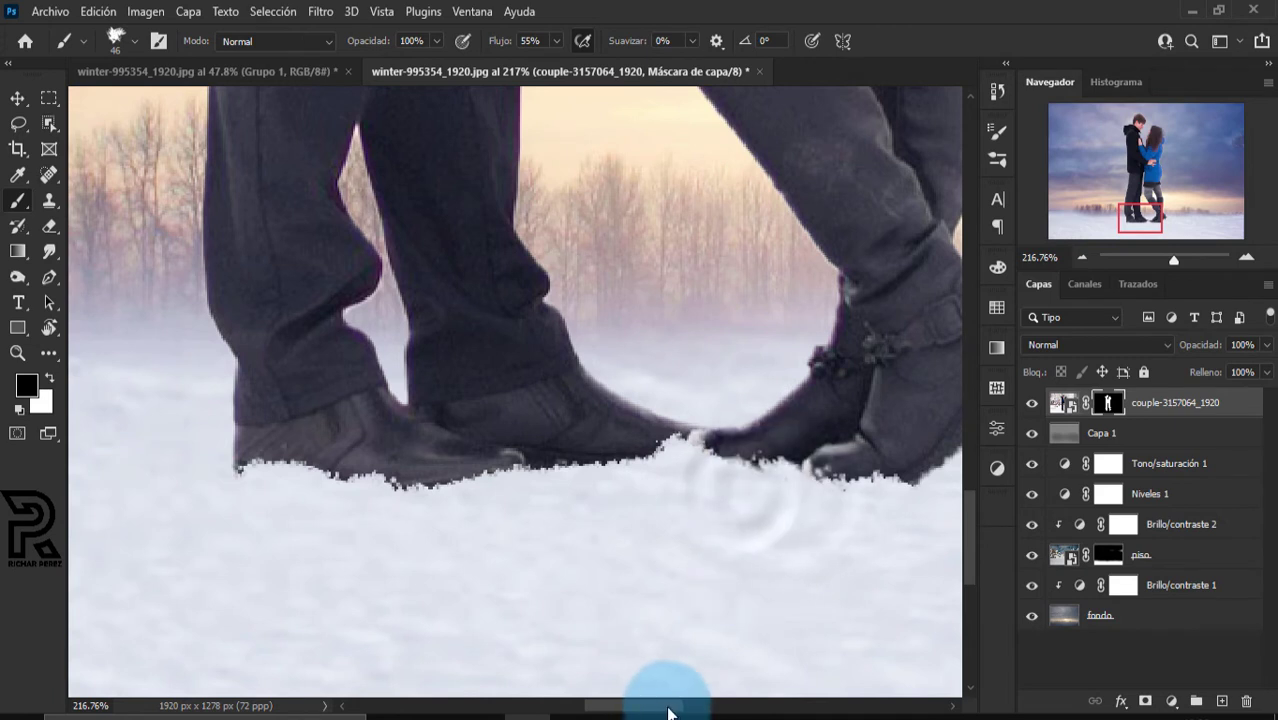
pyautogui.moveTo(668, 704); pyautogui.dragTo(690, 704)
# Paint snow back under the right boot and blend it over the left boot's edge
pyautogui.moveTo(765, 560)
pyautogui.mouseDown()
pyautogui.moveTo(707, 499)
pyautogui.moveTo(765, 485)
pyautogui.moveTo(725, 499)
pyautogui.moveTo(471, 491)
pyautogui.moveTo(437, 508)
pyautogui.moveTo(234, 490)
pyautogui.moveTo(185, 500)
pyautogui.mouseUp()
pyautogui.moveTo(662, 704); pyautogui.dragTo(625, 704)
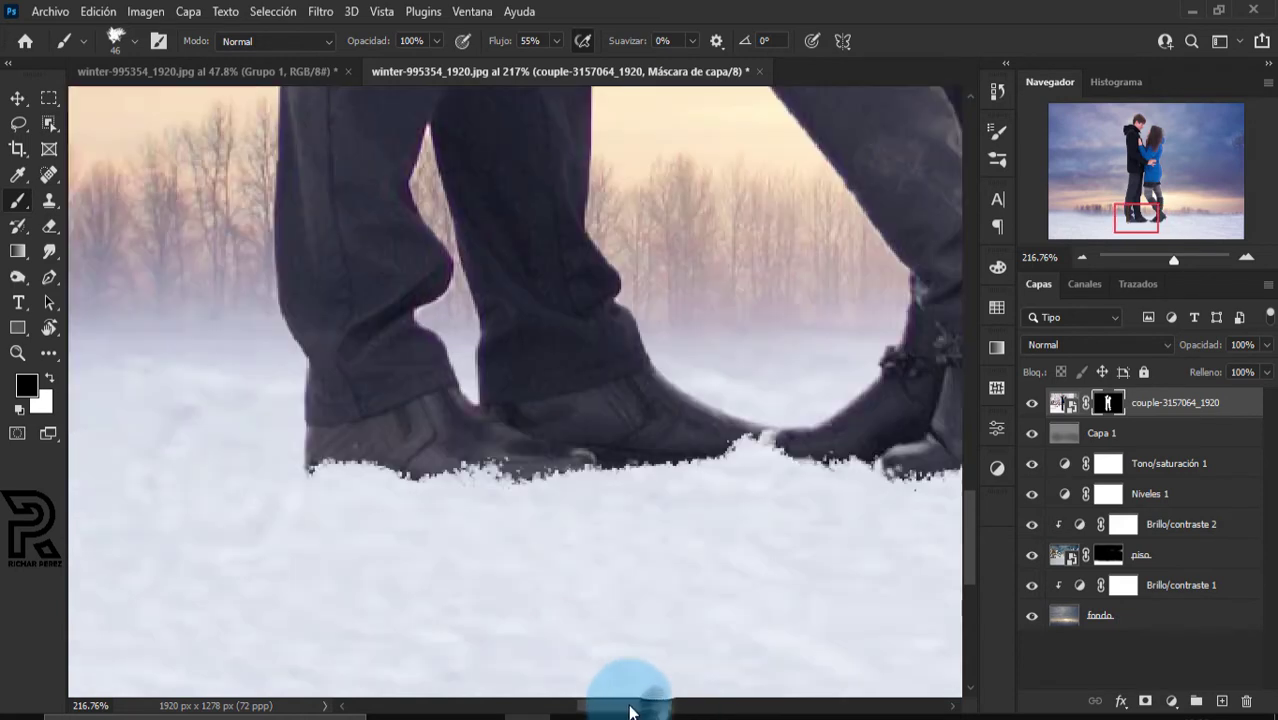
pyautogui.moveTo(351, 456)
pyautogui.mouseDown()
pyautogui.moveTo(348, 485)
pyautogui.moveTo(342, 465)
pyautogui.moveTo(328, 466)
pyautogui.moveTo(485, 527)
pyautogui.moveTo(479, 490)
pyautogui.moveTo(490, 510)
pyautogui.mouseUp()
pyautogui.scroll(-3, 602, 557)
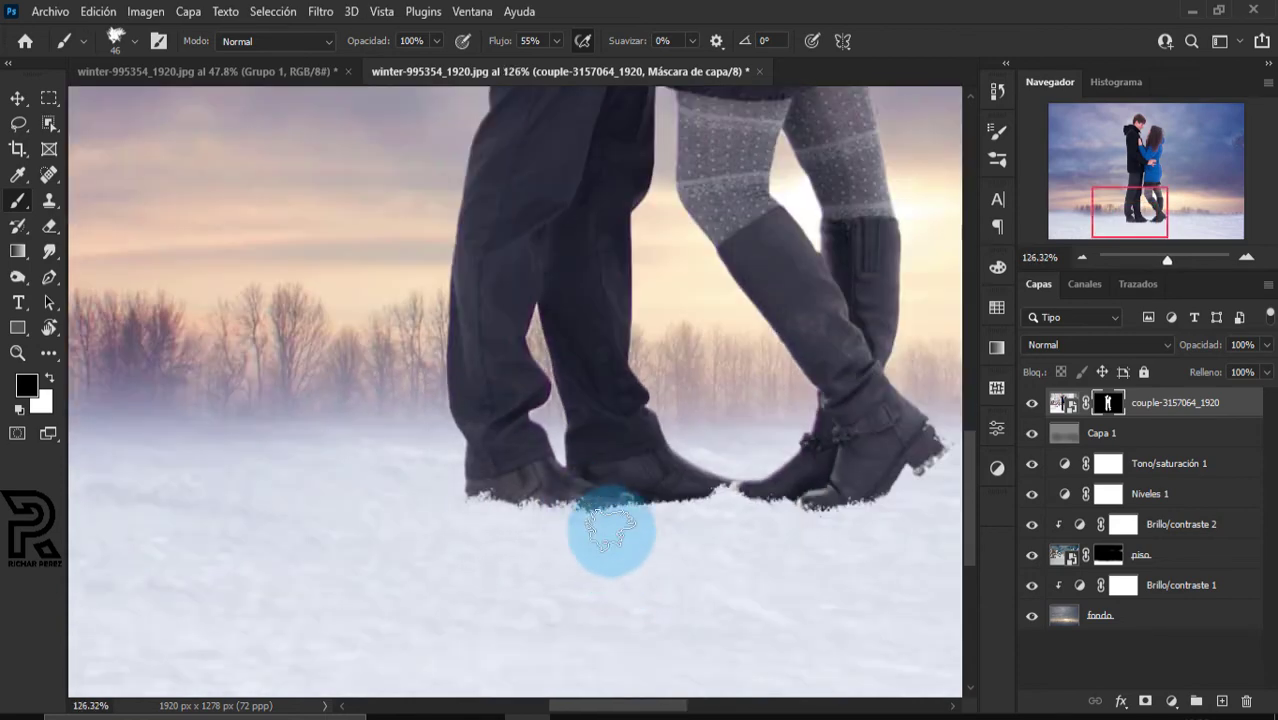
pyautogui.scroll(-1, 632, 558)
pyautogui.scroll(-1, 650, 555)
pyautogui.scroll(-1, 705, 553)
pyautogui.scroll(-1, 760, 575)
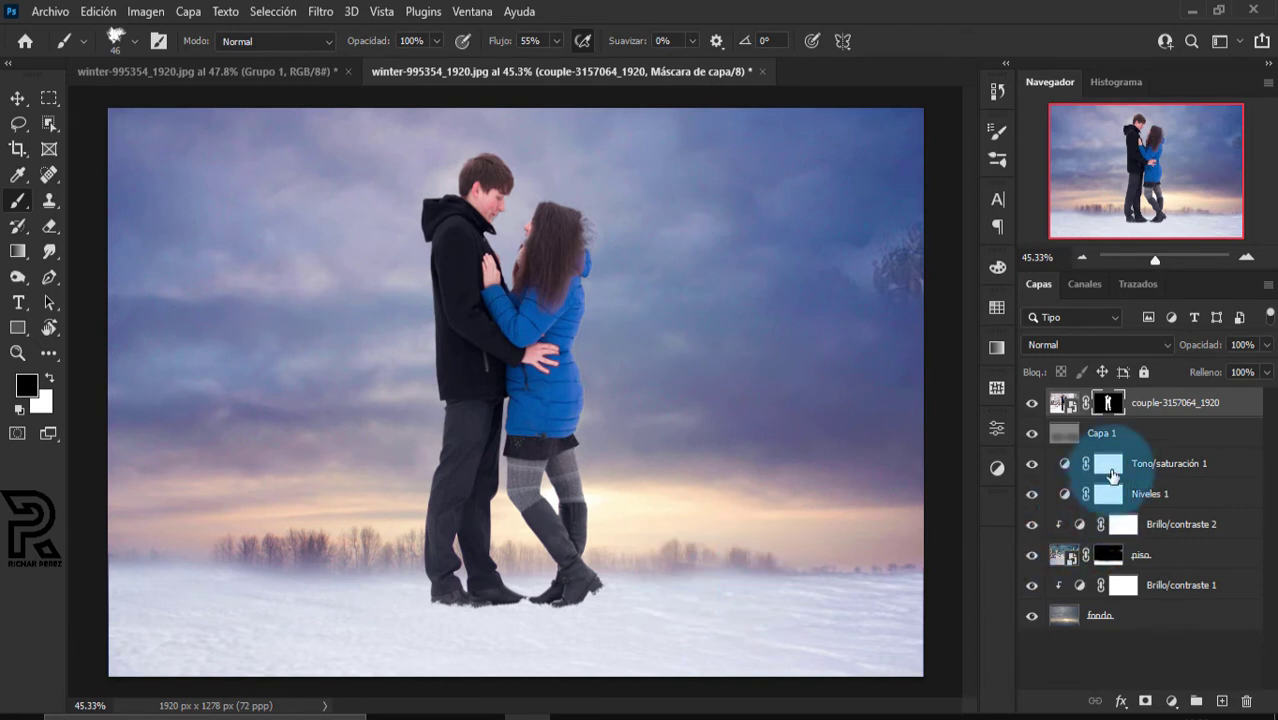
# Add an empty sombra layer, reset colours to default with D, and start renaming the couple layer
pyautogui.click(1222, 701)
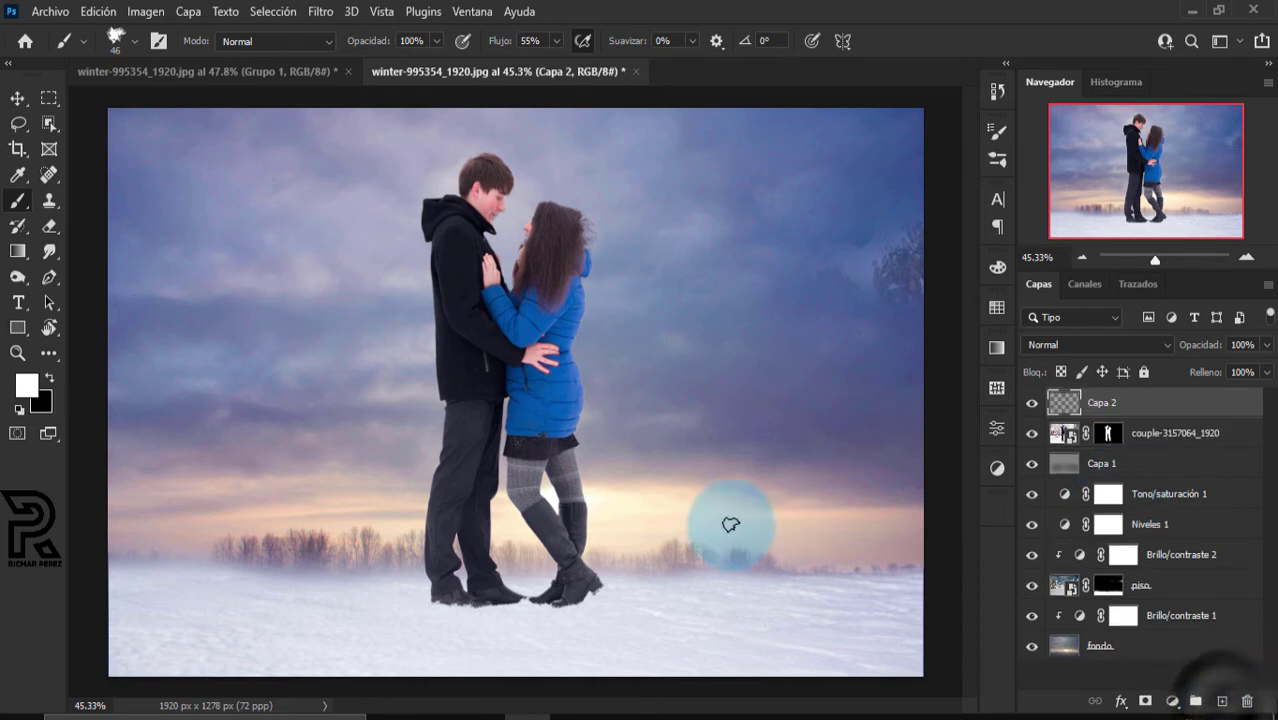
pyautogui.press('d')
pyautogui.write('sombra')
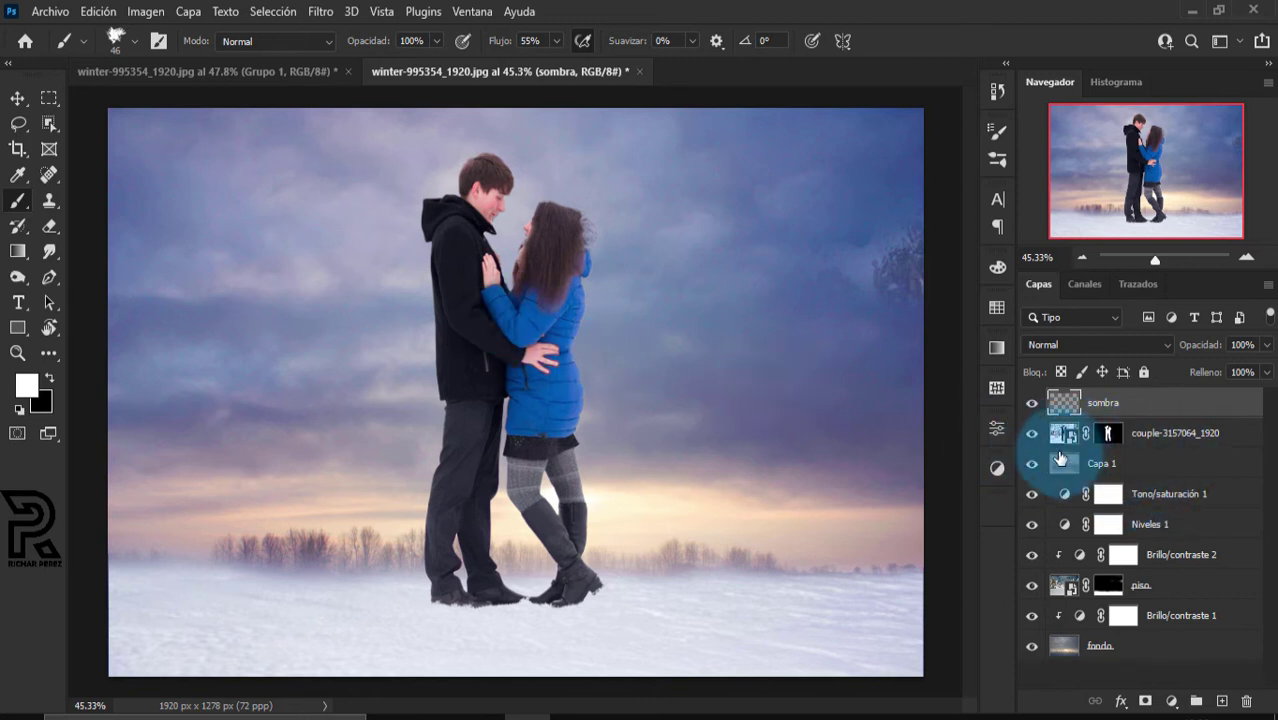
pyautogui.doubleClick(1183, 437)
pyautogui.write('pareja')
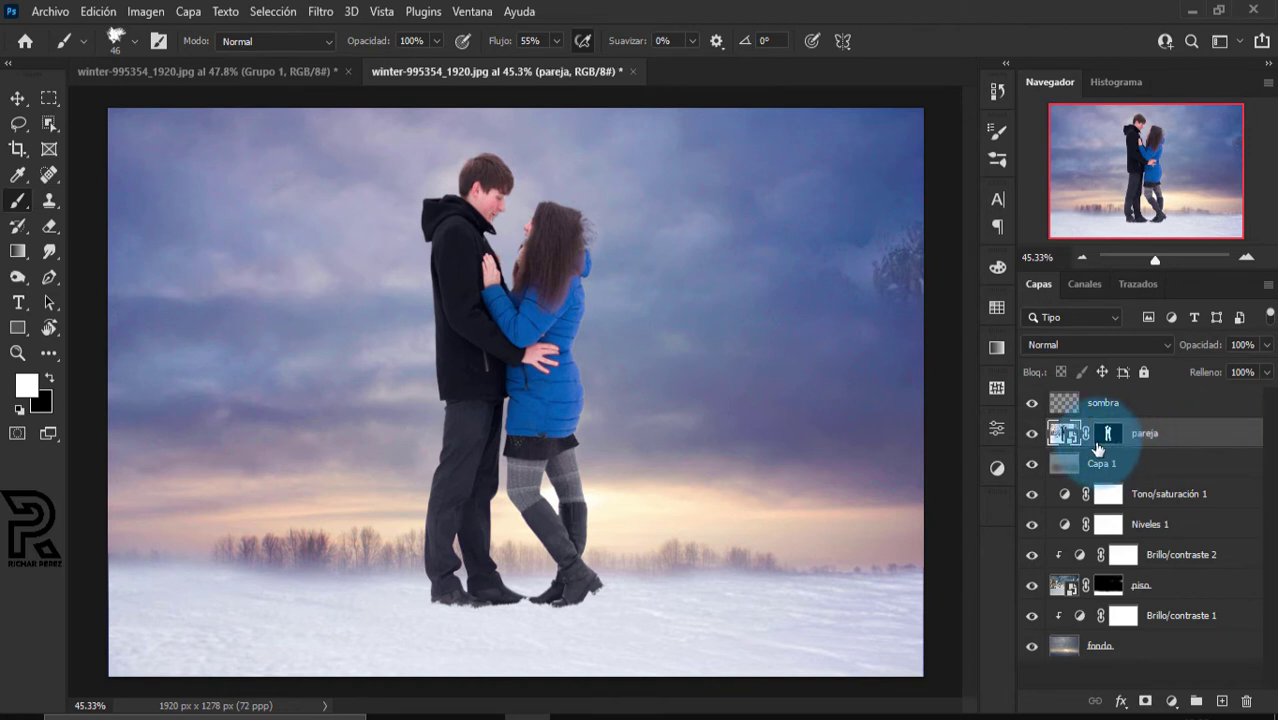
# Load the couple mask as a selection and fill it with a black Solid Color layer
pyautogui.keyDown('ctrl'); pyautogui.click(1118, 442); pyautogui.keyUp('ctrl')
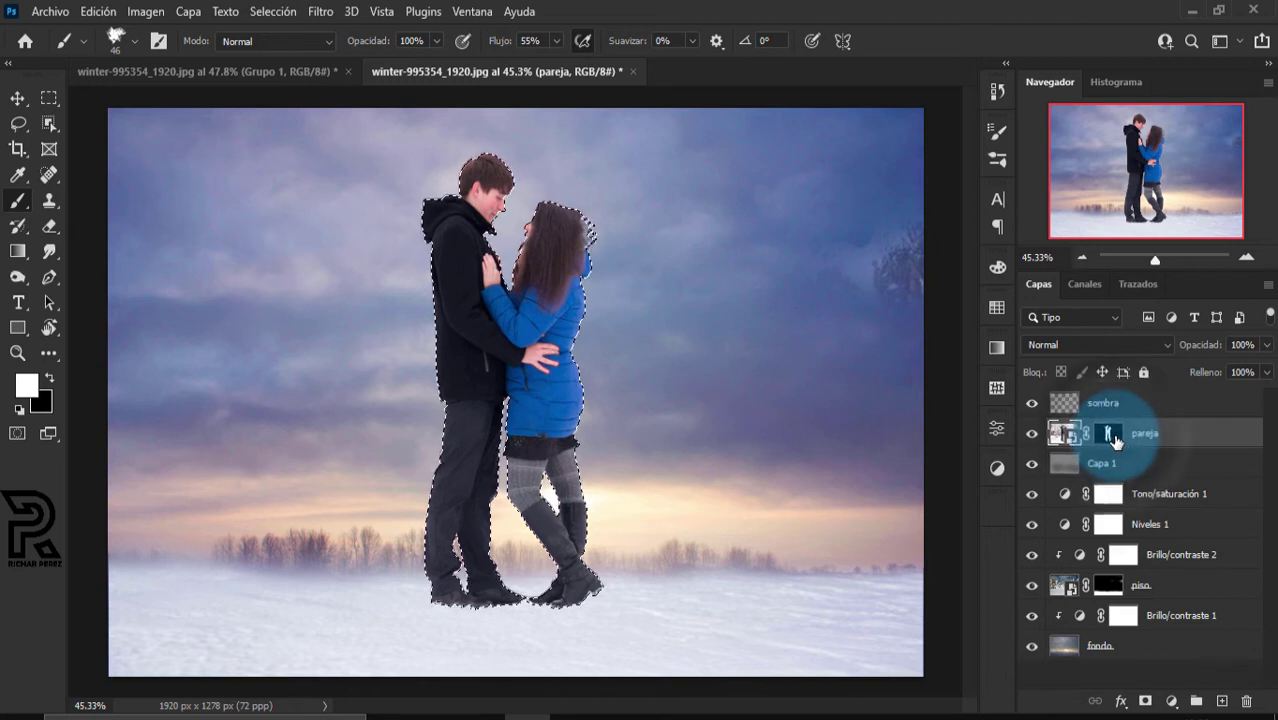
pyautogui.click(1113, 412)
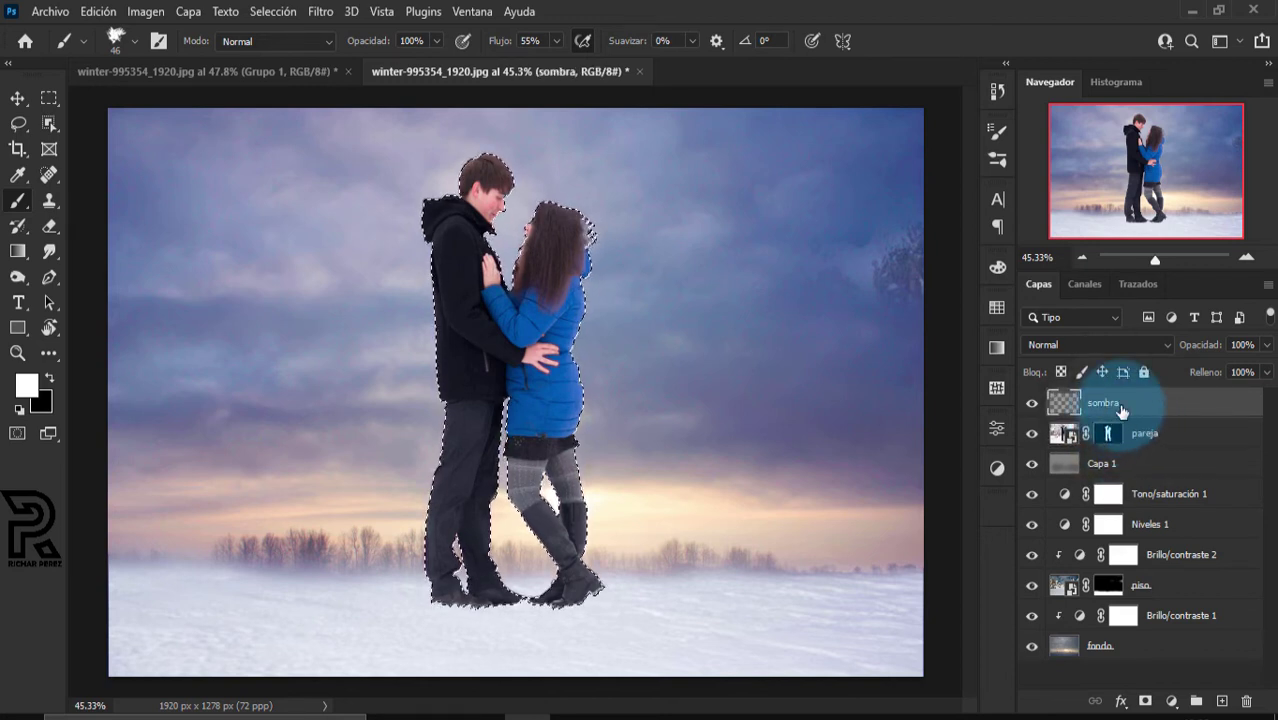
pyautogui.click(1172, 701)
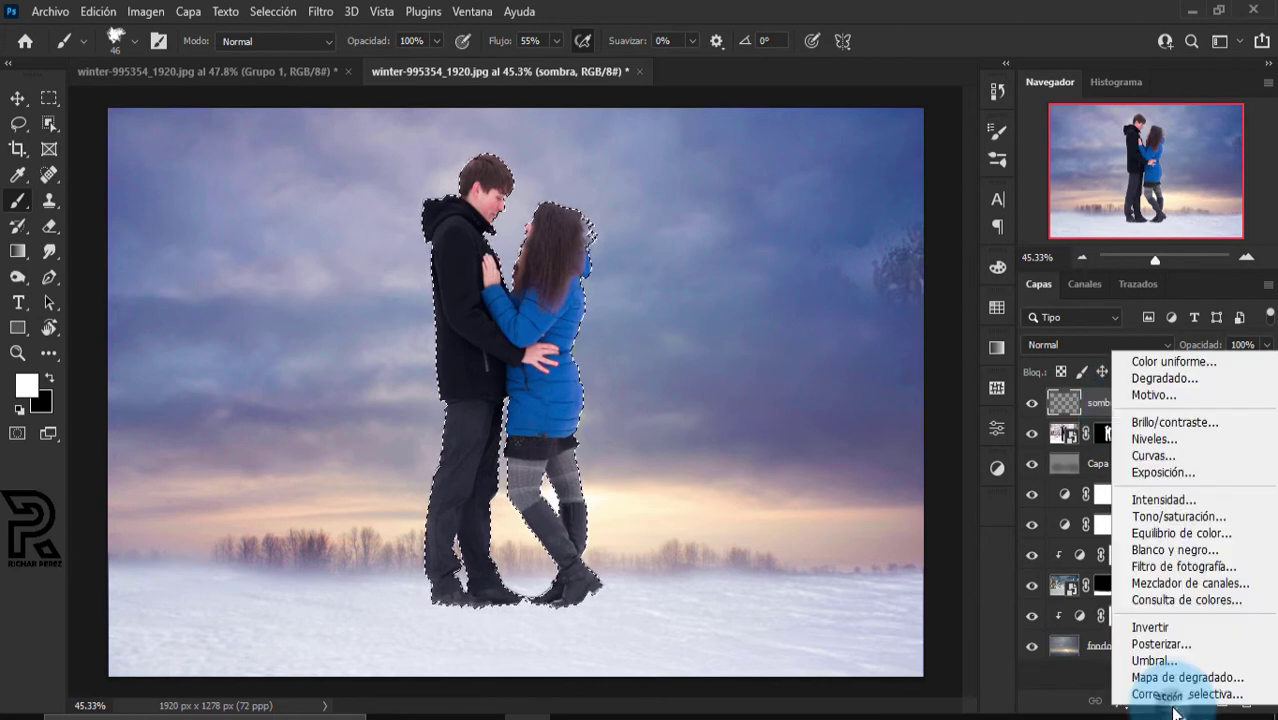
pyautogui.click(1158, 361)
pyautogui.moveTo(833, 212); pyautogui.dragTo(668, 425)
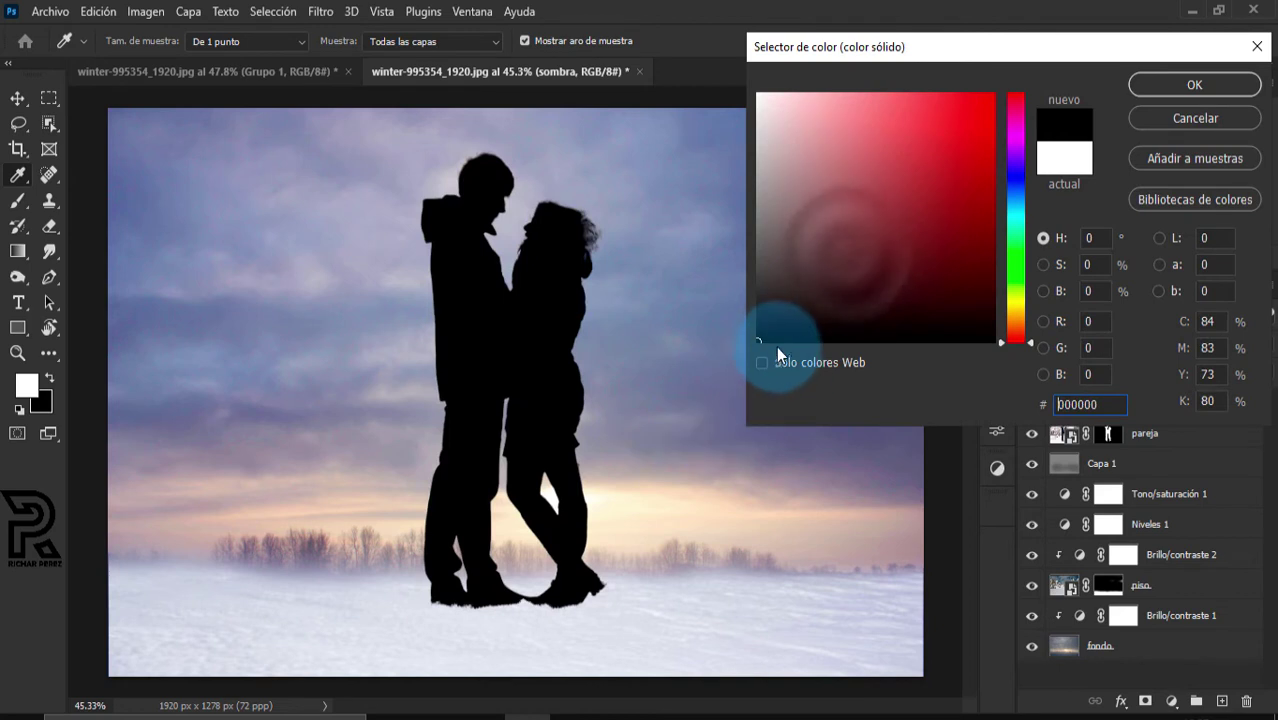
pyautogui.click(1155, 88)
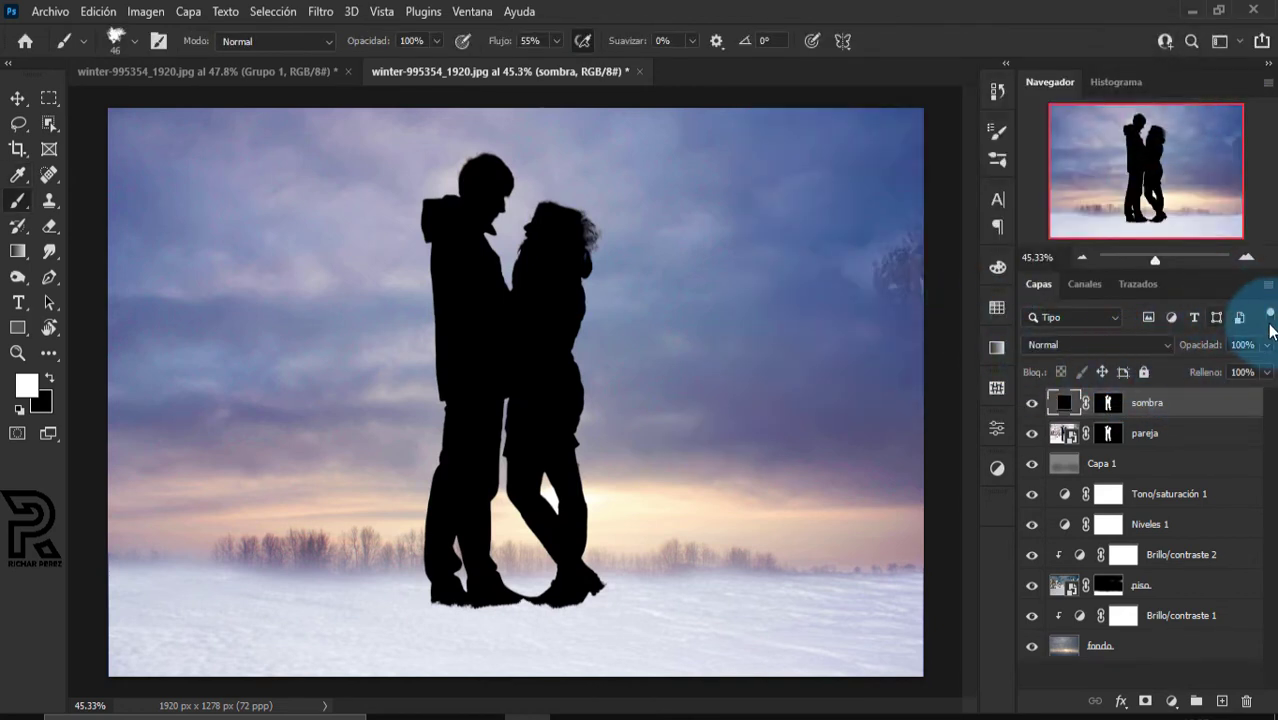
# Reduce the sombra silhouette layer's fill to 0%
pyautogui.click(1268, 374)
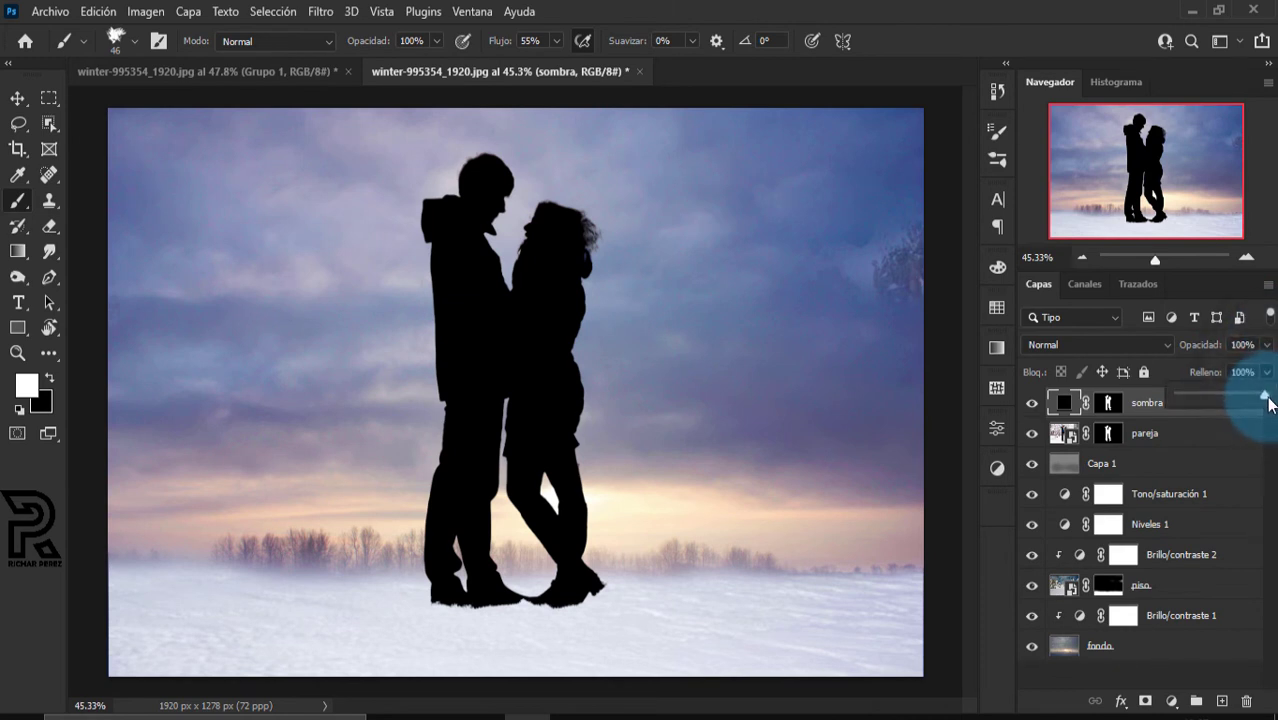
pyautogui.moveTo(1265, 397); pyautogui.dragTo(985, 393)
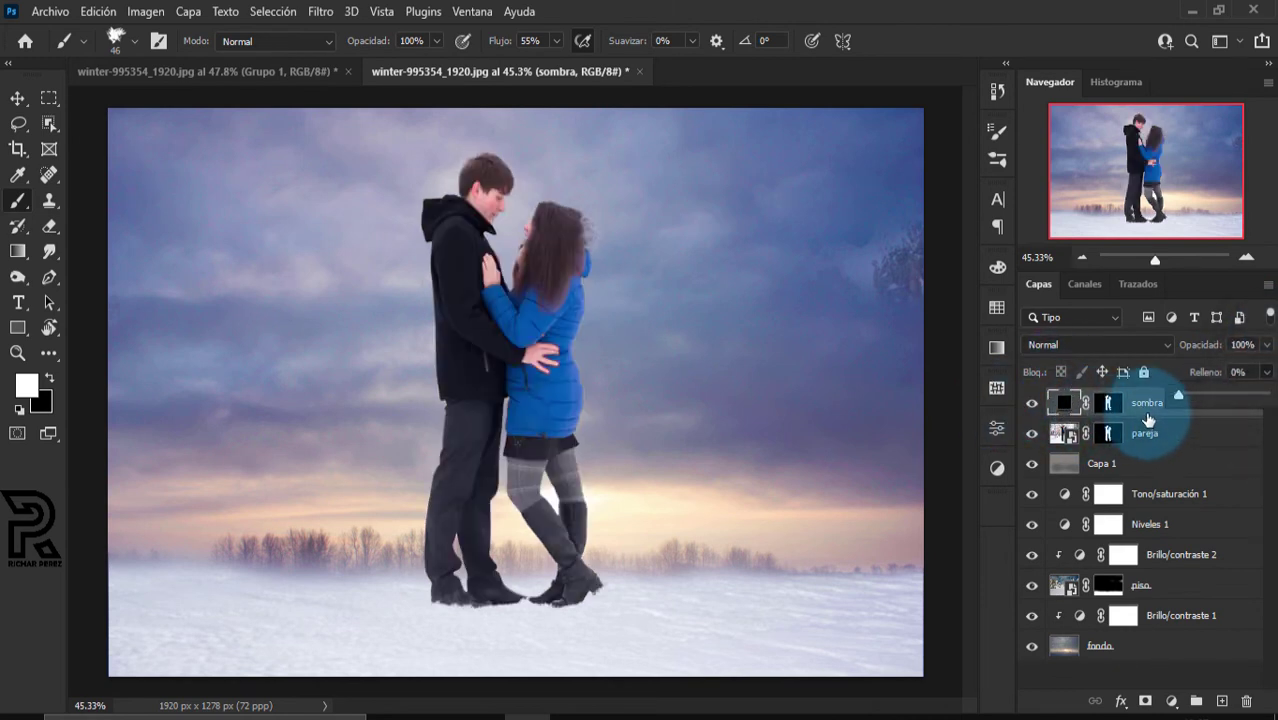
pyautogui.rightClick(1148, 420)
# Give sombra a Superposición de colores in bec4df, Multiplicar, 80% opacity
pyautogui.click(911, 30)
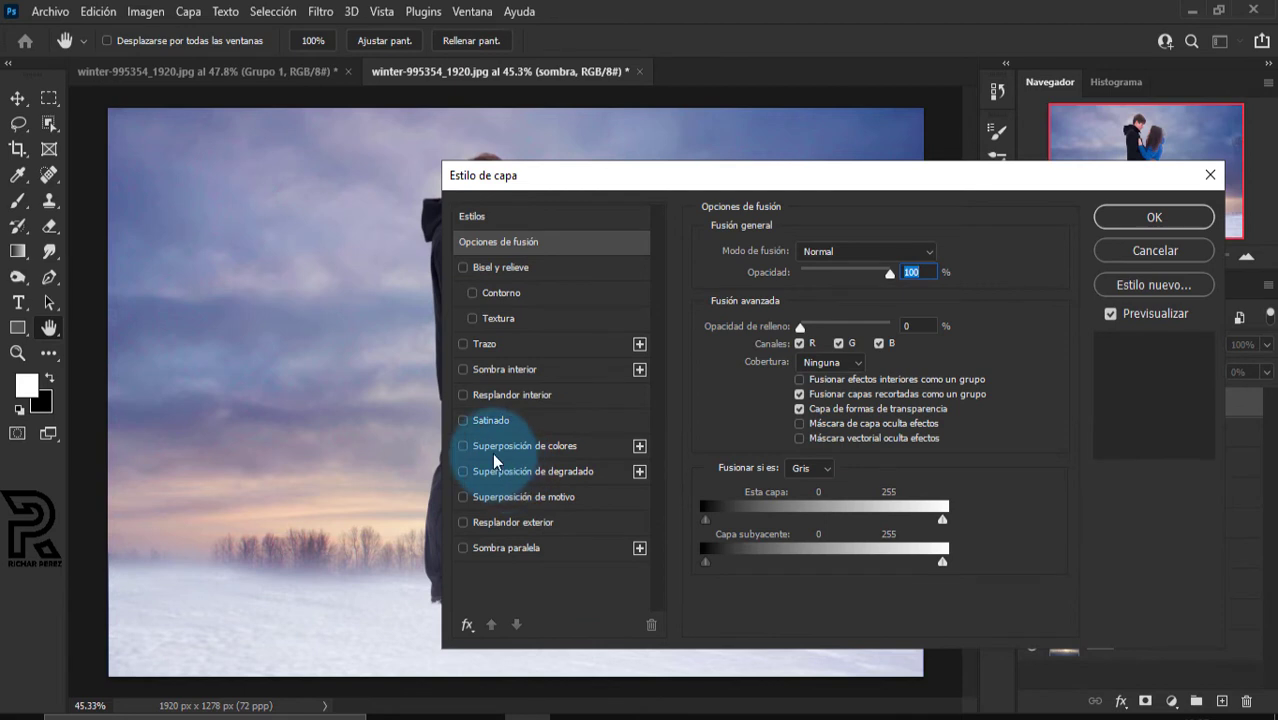
pyautogui.click(497, 446)
pyautogui.moveTo(524, 178); pyautogui.dragTo(690, 198)
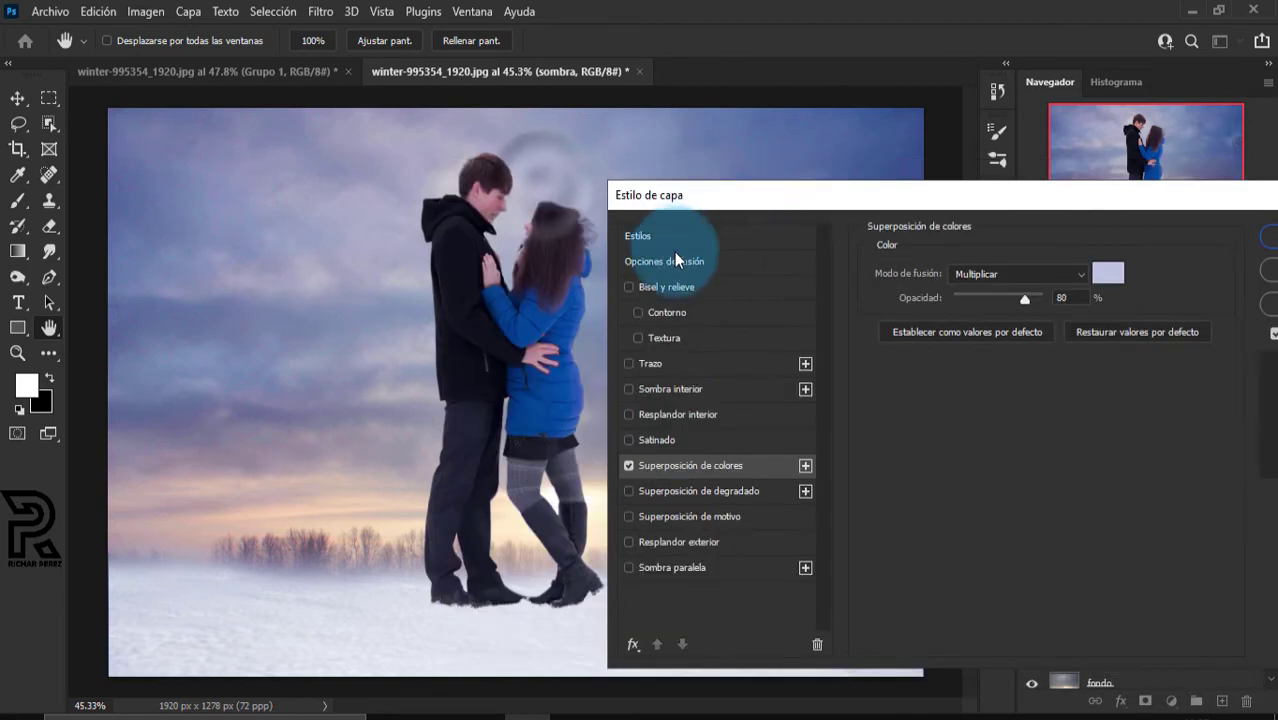
pyautogui.click(1105, 274)
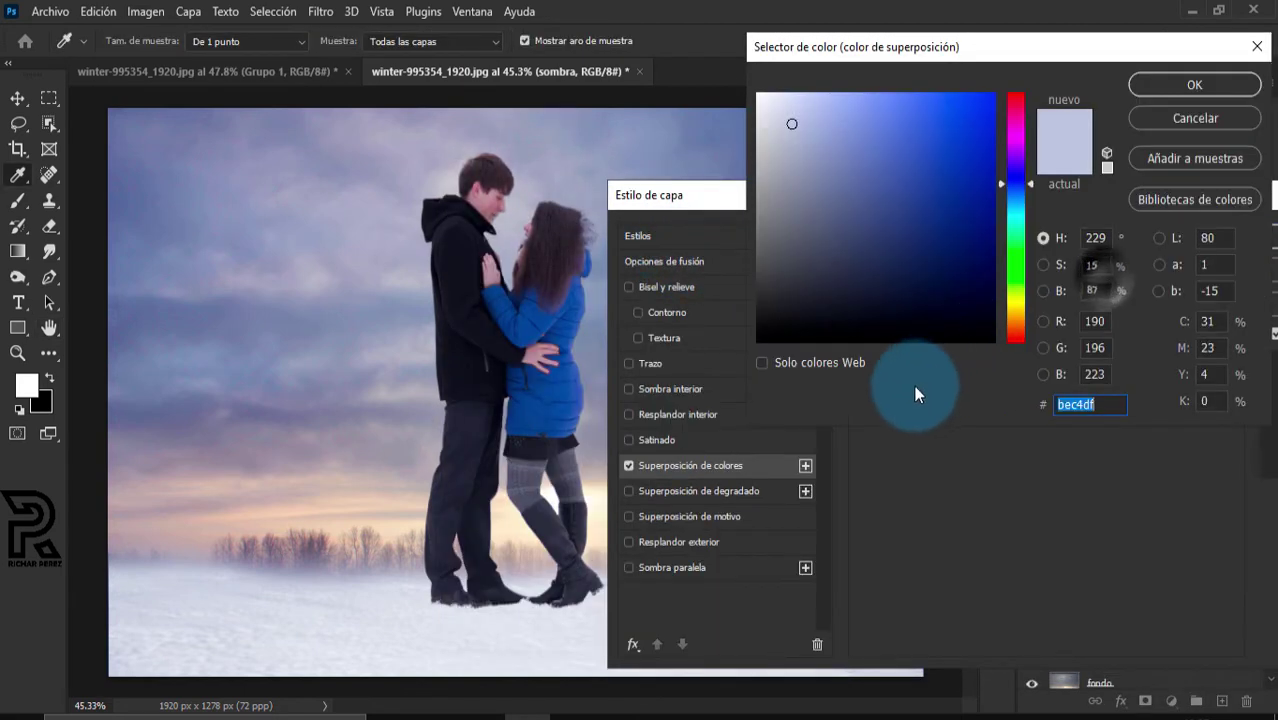
pyautogui.click(1102, 404)
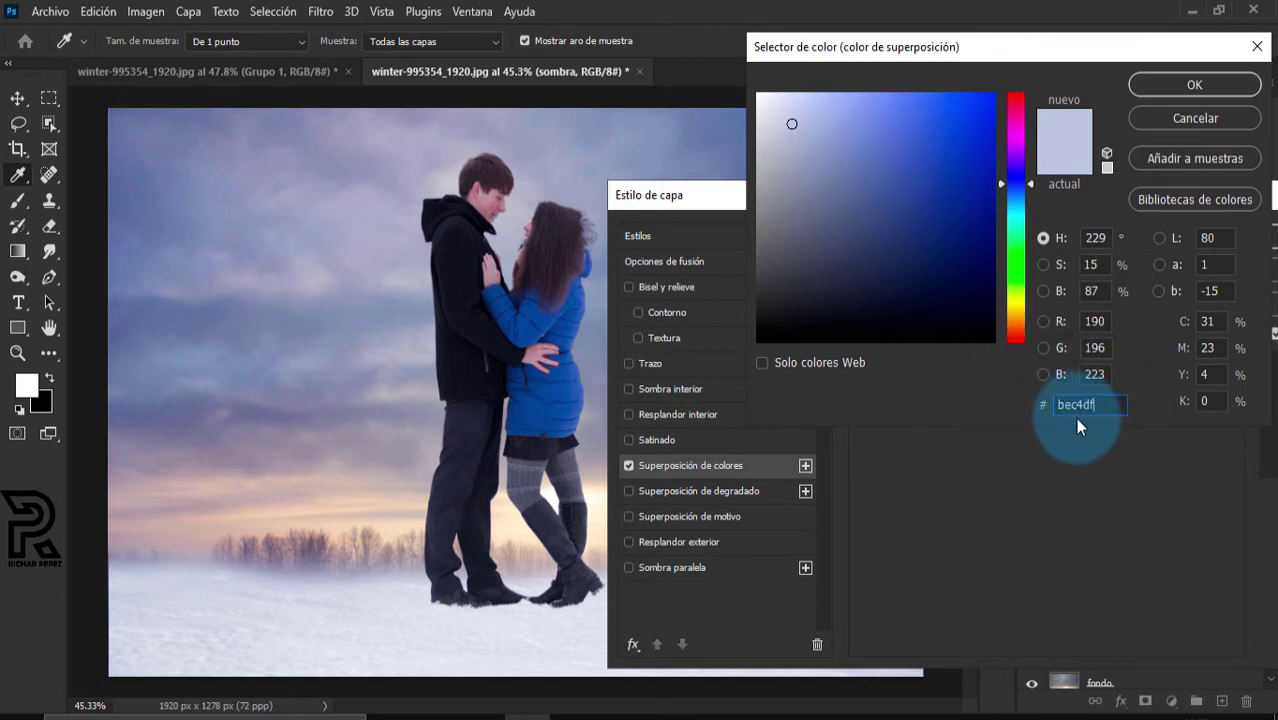
pyautogui.click(1178, 82)
pyautogui.moveTo(844, 210); pyautogui.dragTo(591, 218)
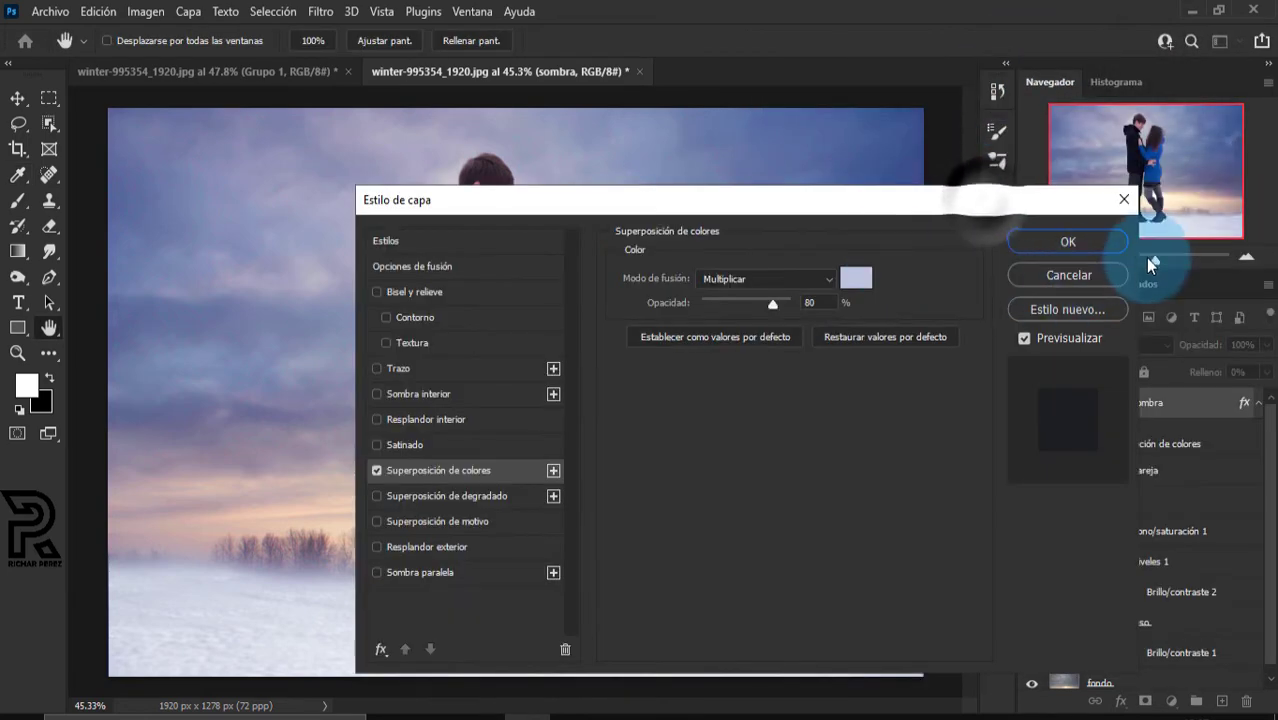
pyautogui.click(1060, 242)
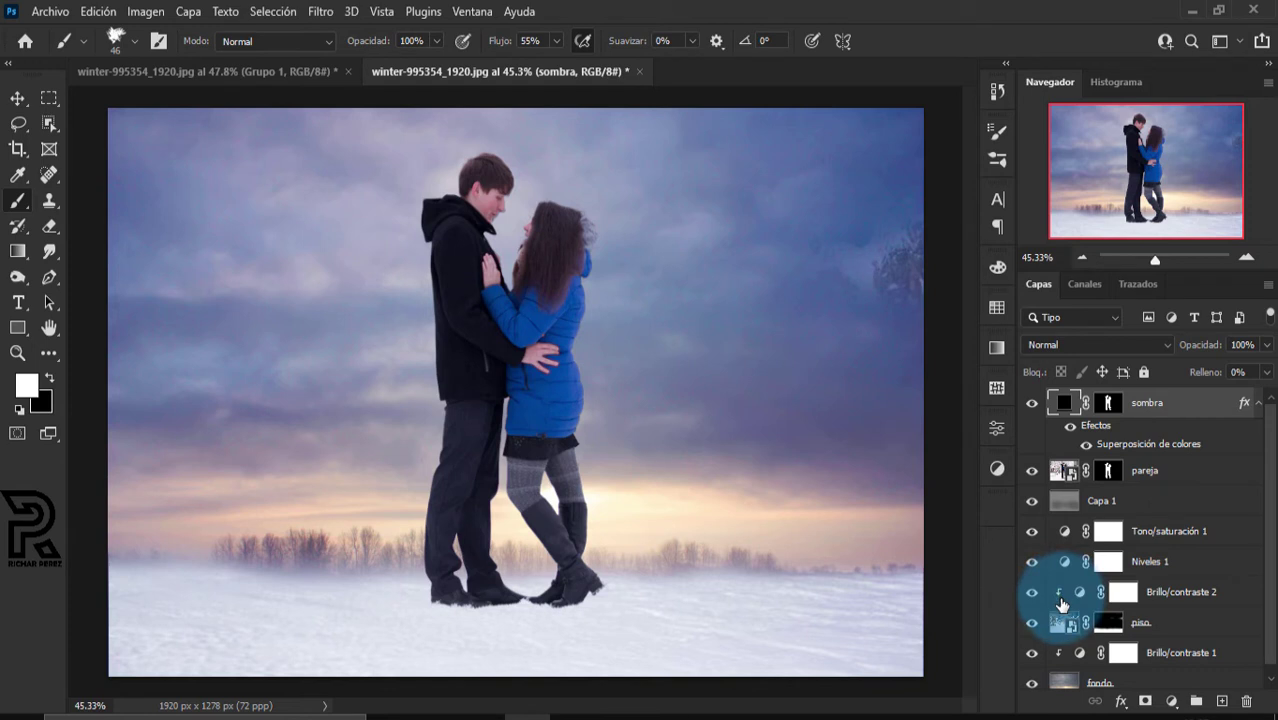
# Flip the sombra silhouette upside down to -46.73% height and nudge it up under the couple's feet
pyautogui.hotkey('ctrl', 't')
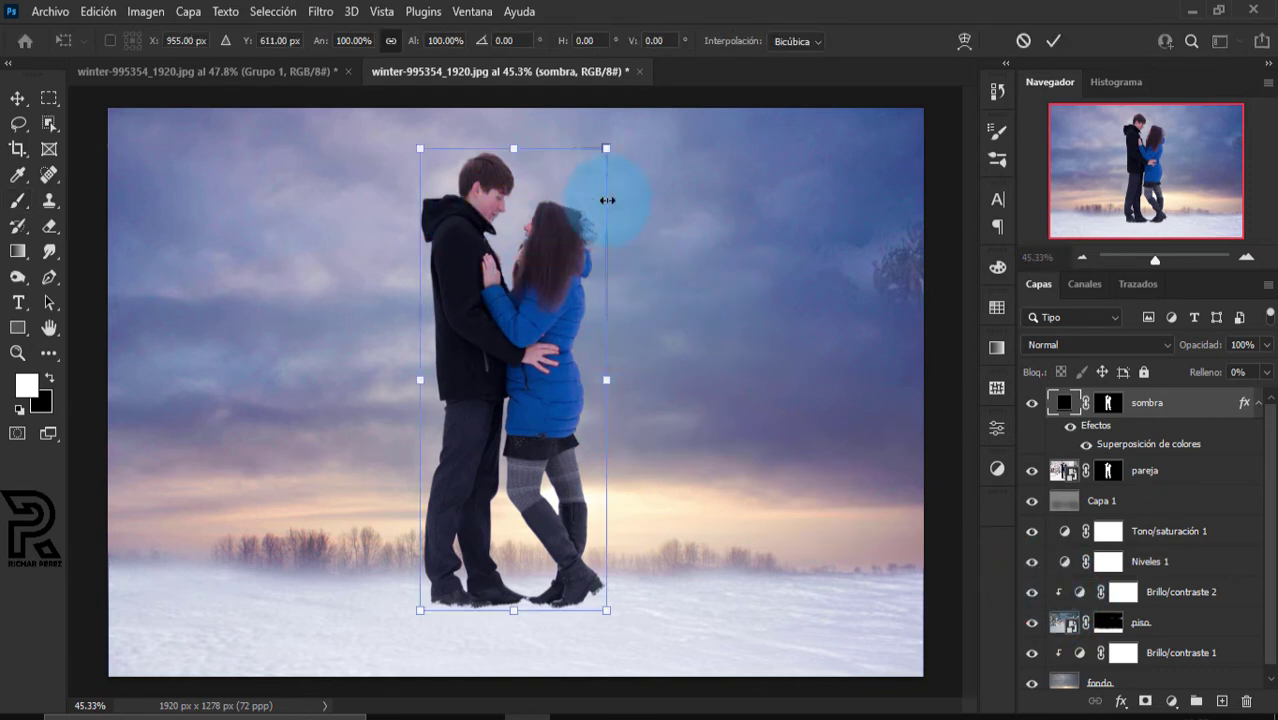
pyautogui.scroll(-2, 543, 205)
pyautogui.scroll(-1, 543, 205)
pyautogui.scroll(-2, 540, 202)
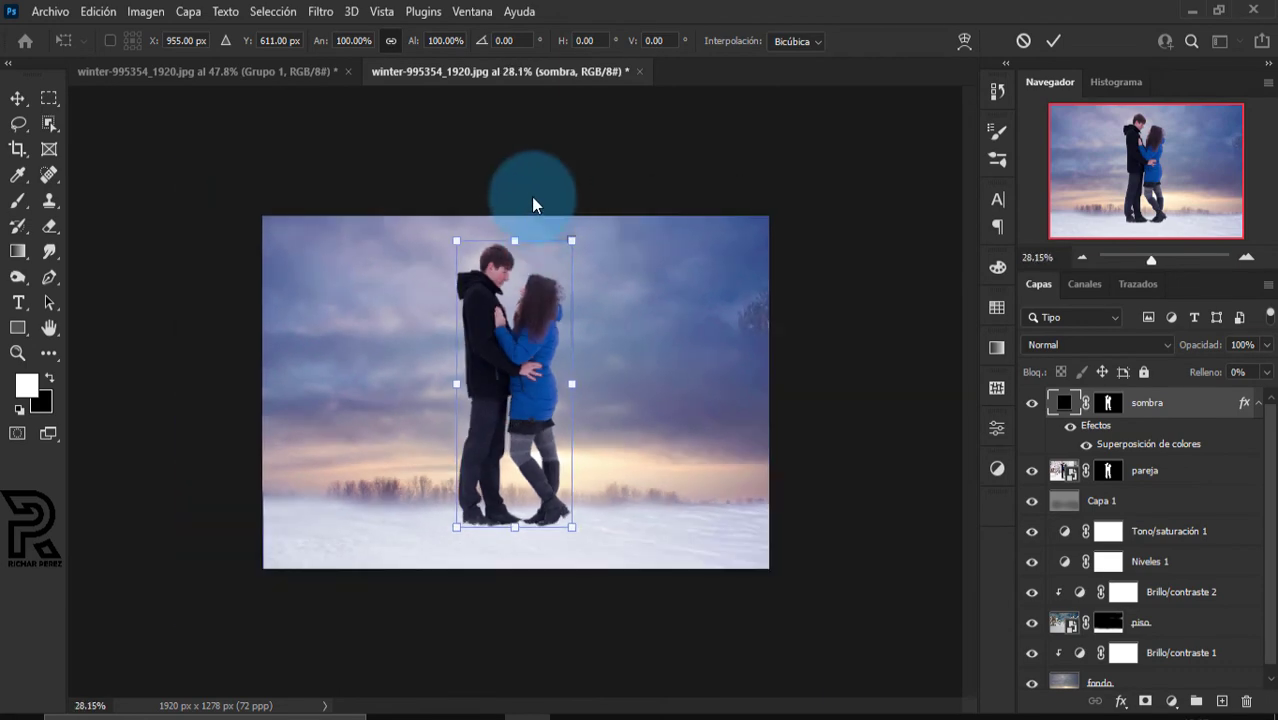
pyautogui.moveTo(513, 238); pyautogui.dragTo(497, 662)
pyautogui.scroll(4, 600, 592)
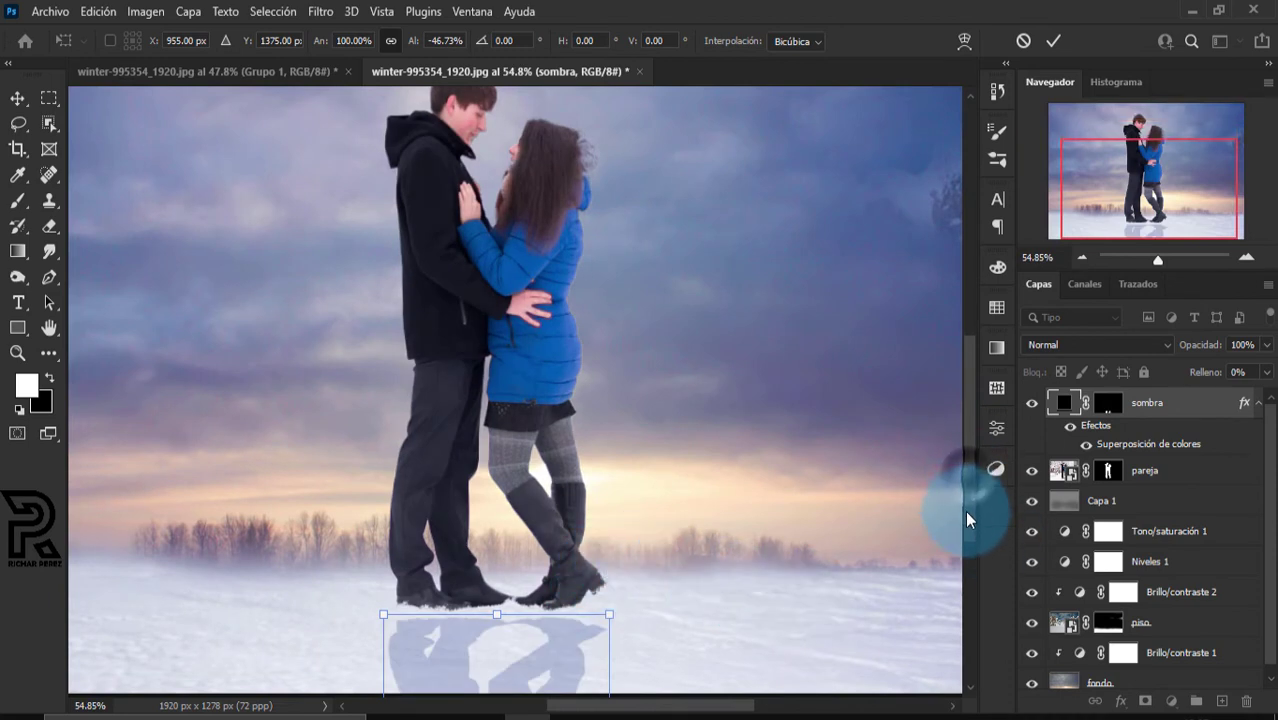
pyautogui.scroll(-2, 966, 517)
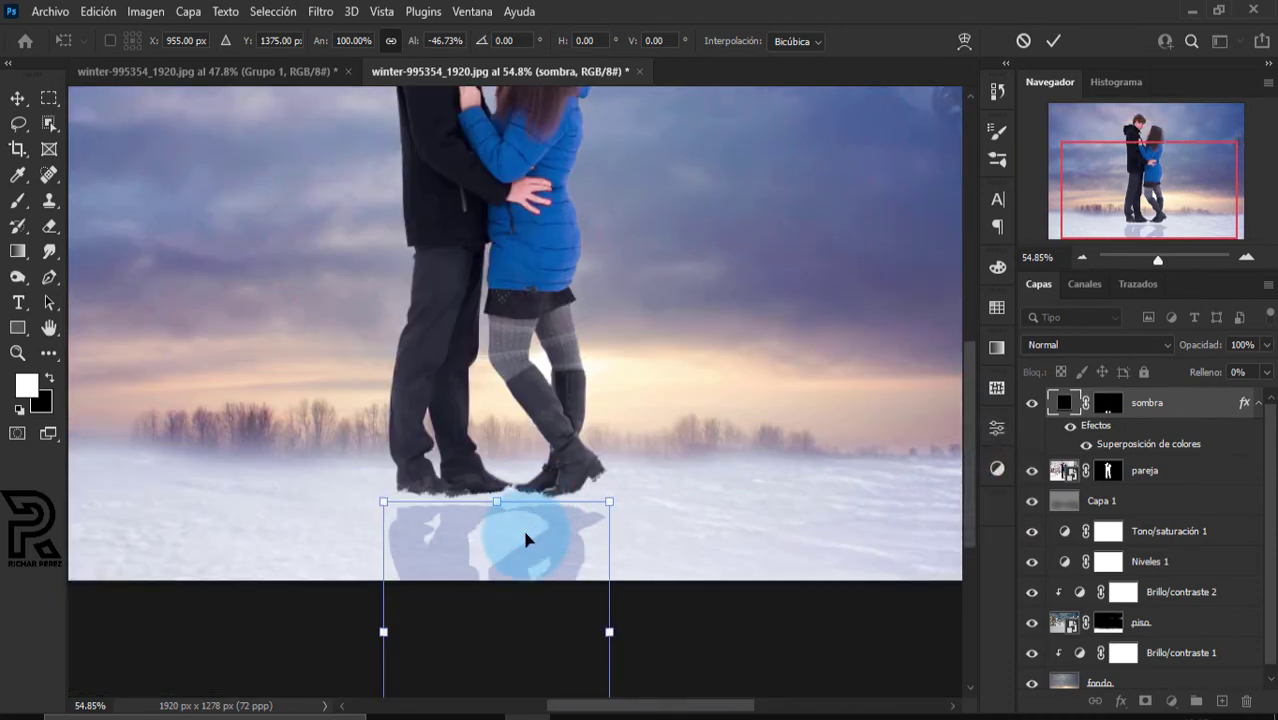
pyautogui.moveTo(525, 531); pyautogui.dragTo(532, 538)
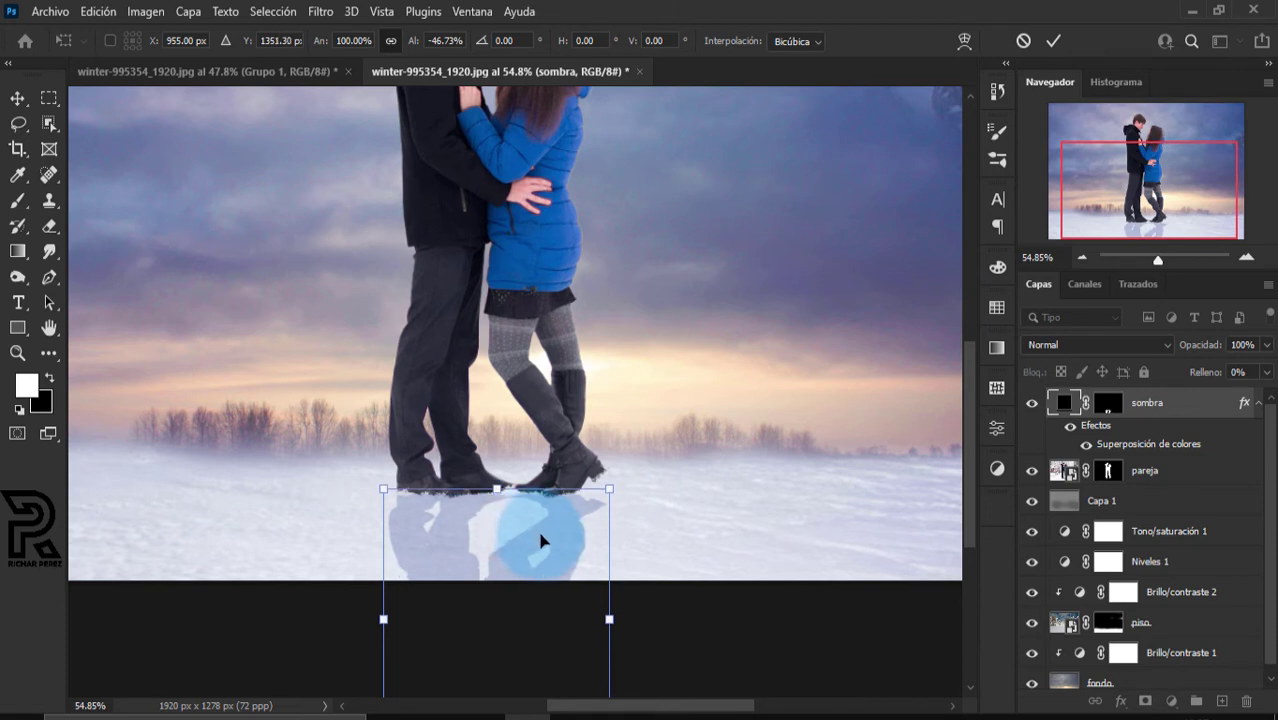
pyautogui.scroll(-1, 555, 548)
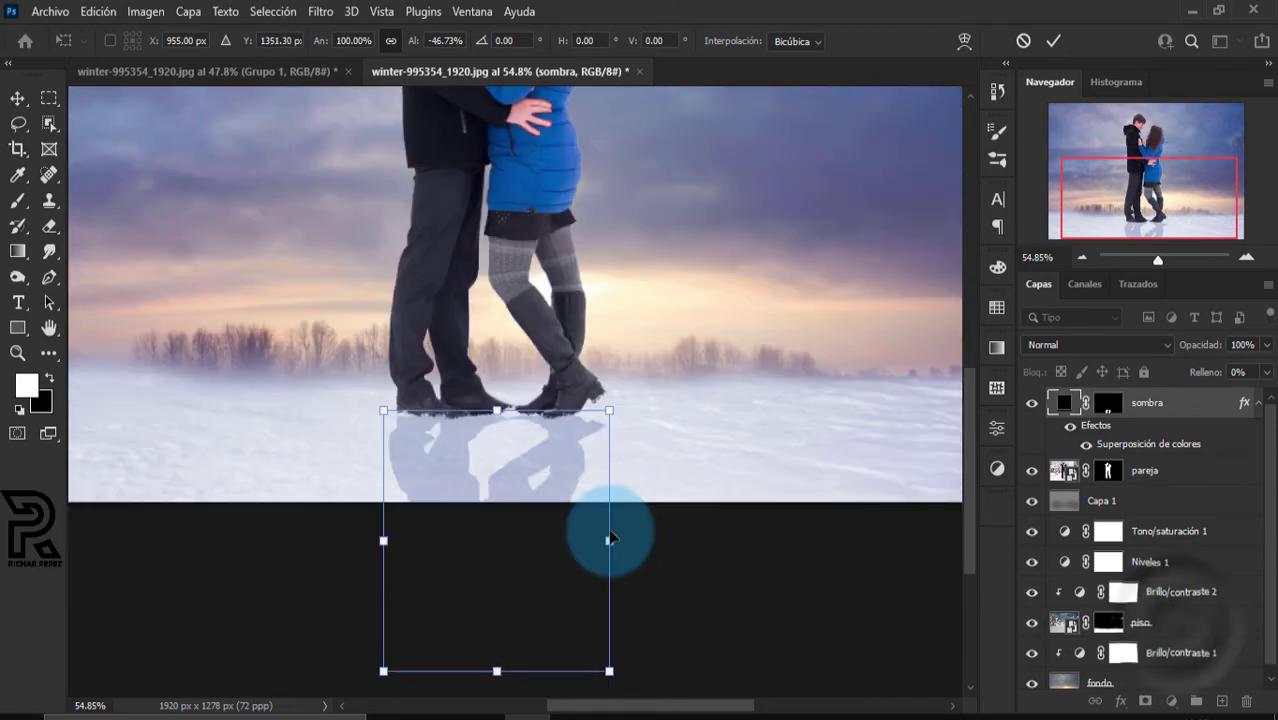
pyautogui.rightClick(528, 486)
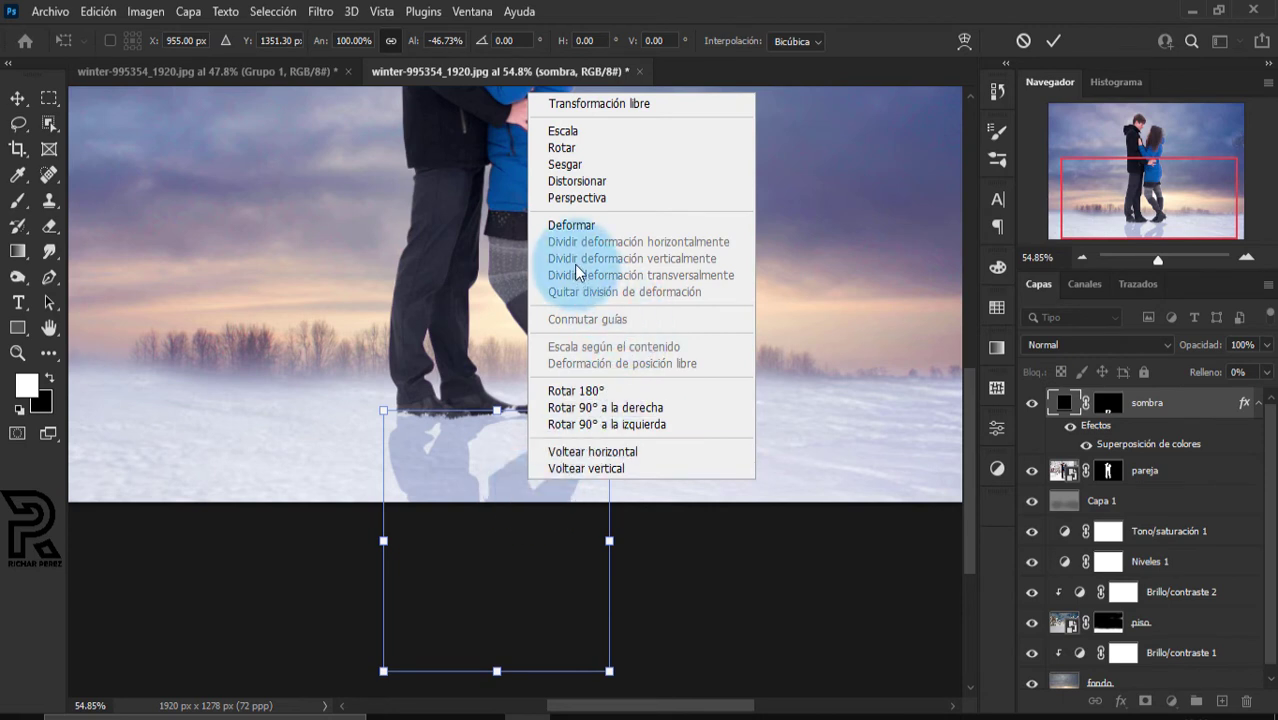
# Widen the reflection toward its bottom with a perspective transform
pyautogui.click(580, 197)
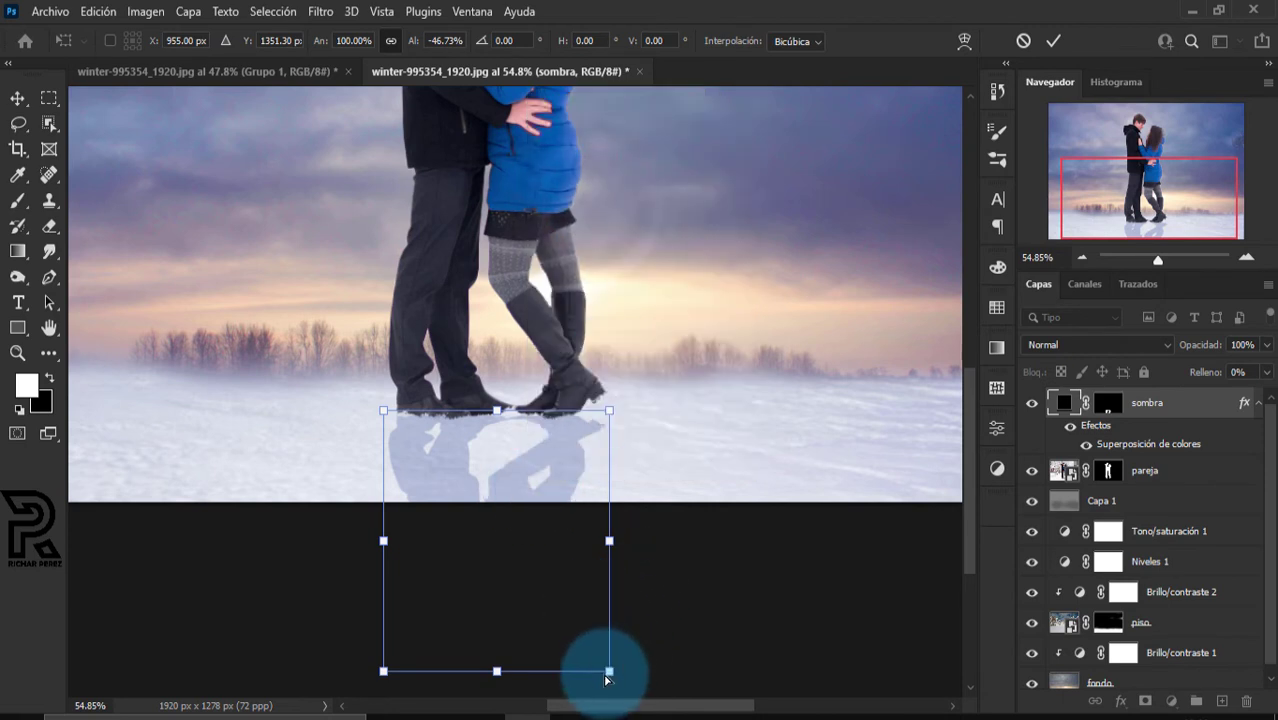
pyautogui.moveTo(613, 677); pyautogui.dragTo(668, 674)
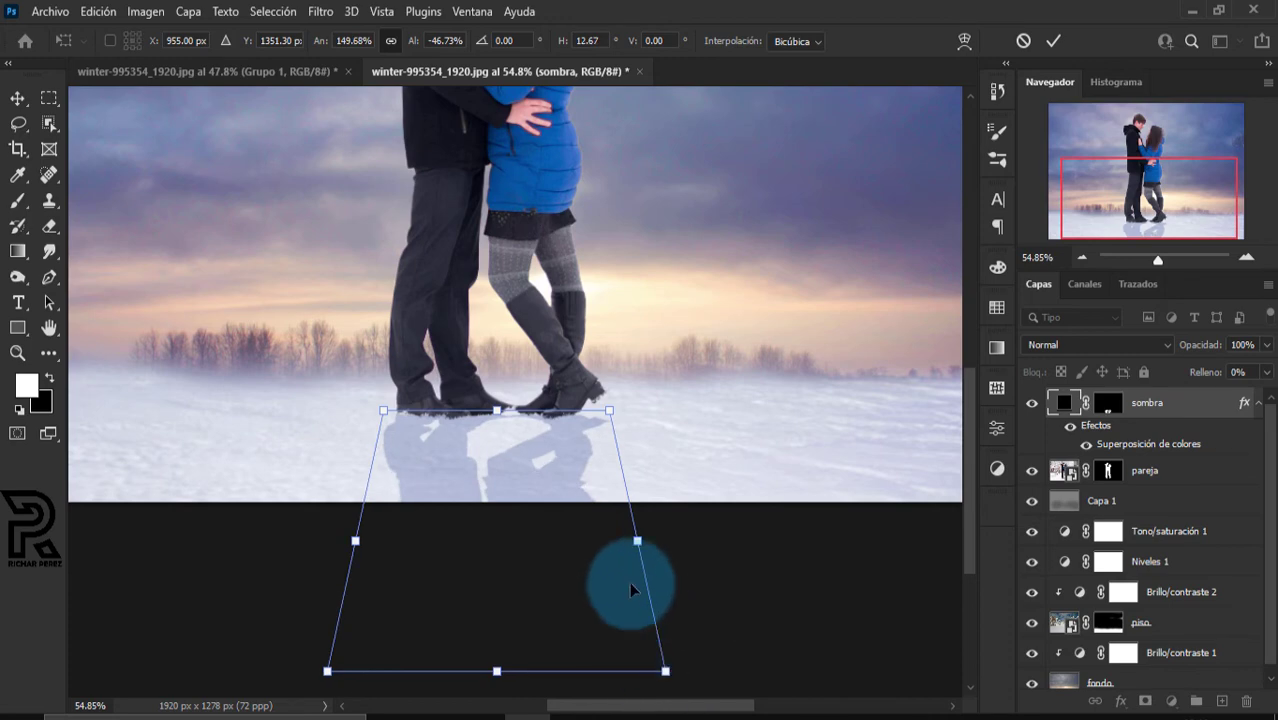
pyautogui.scroll(3, 522, 448)
pyautogui.scroll(2, 522, 456)
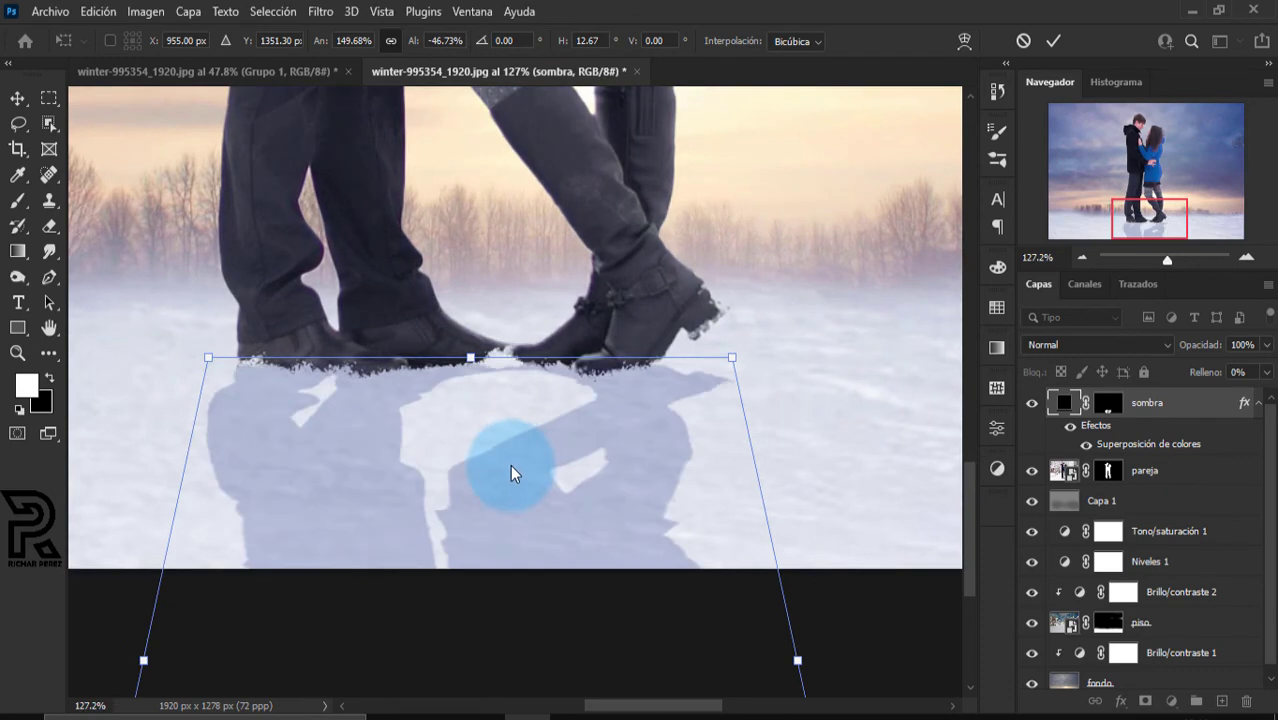
# Warp the reflection's top corners to meet the boots and commit the transform
pyautogui.rightClick(549, 403)
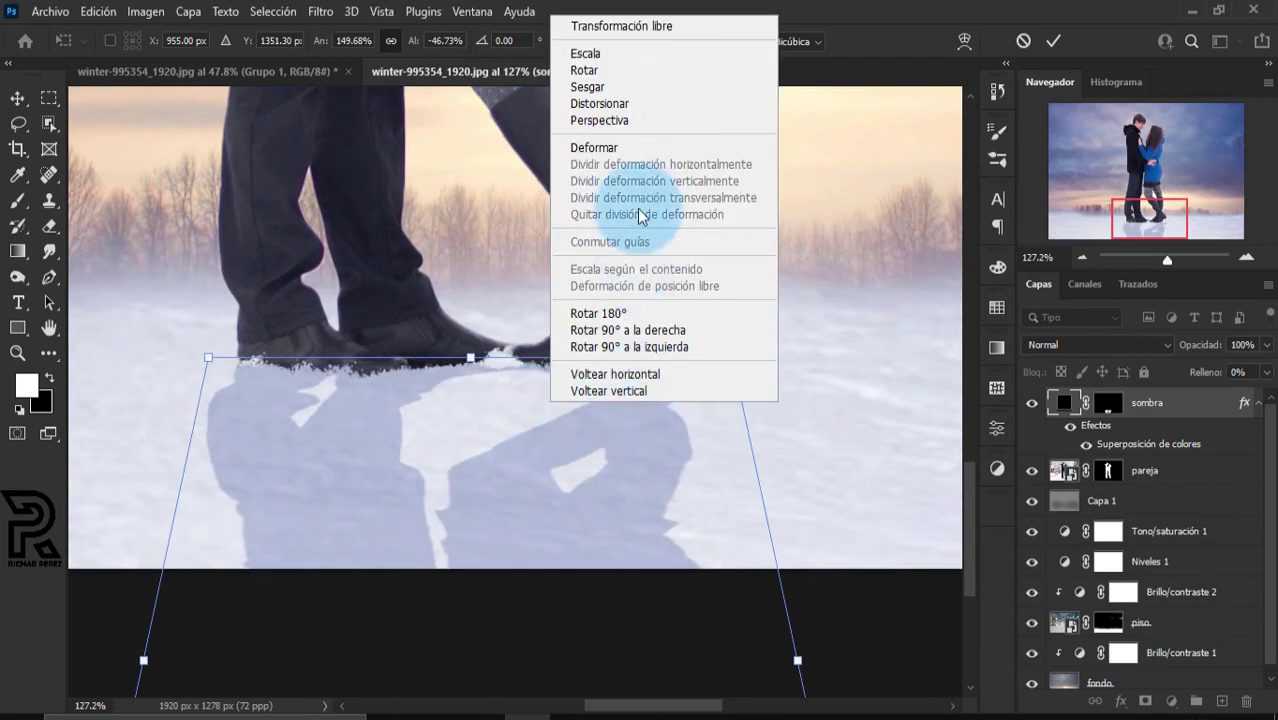
pyautogui.click(616, 146)
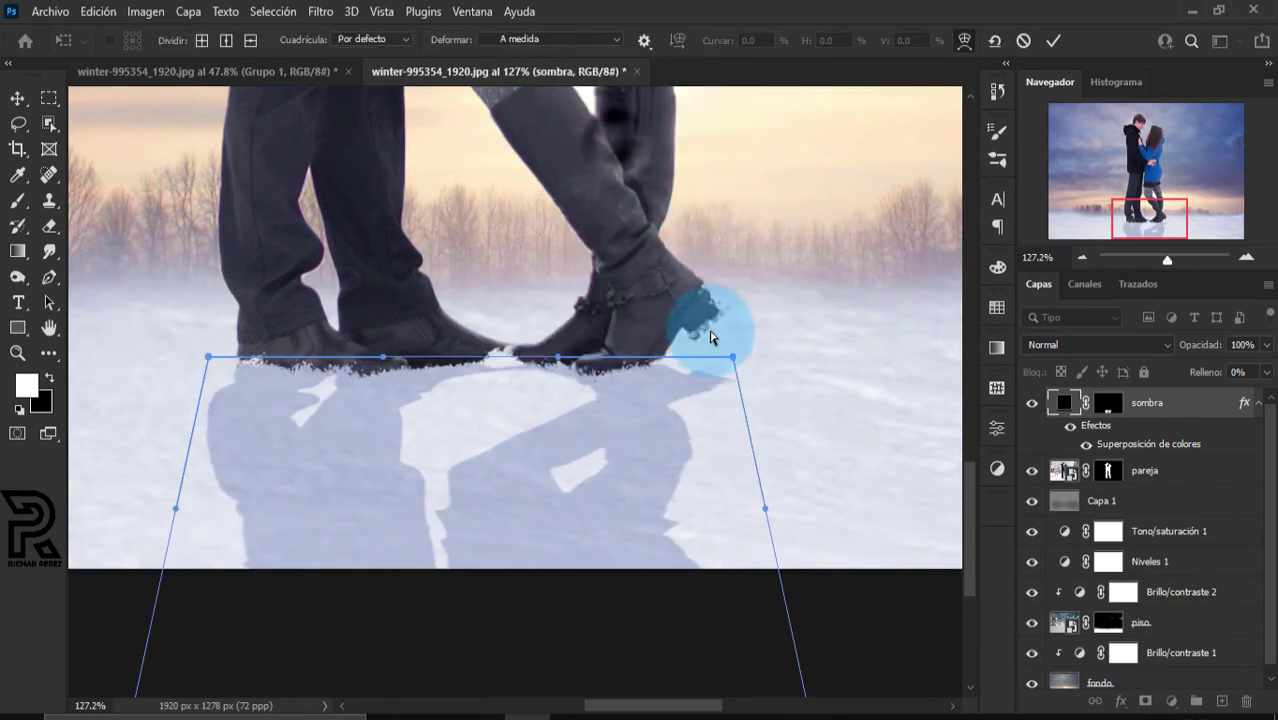
pyautogui.moveTo(727, 363); pyautogui.dragTo(716, 350)
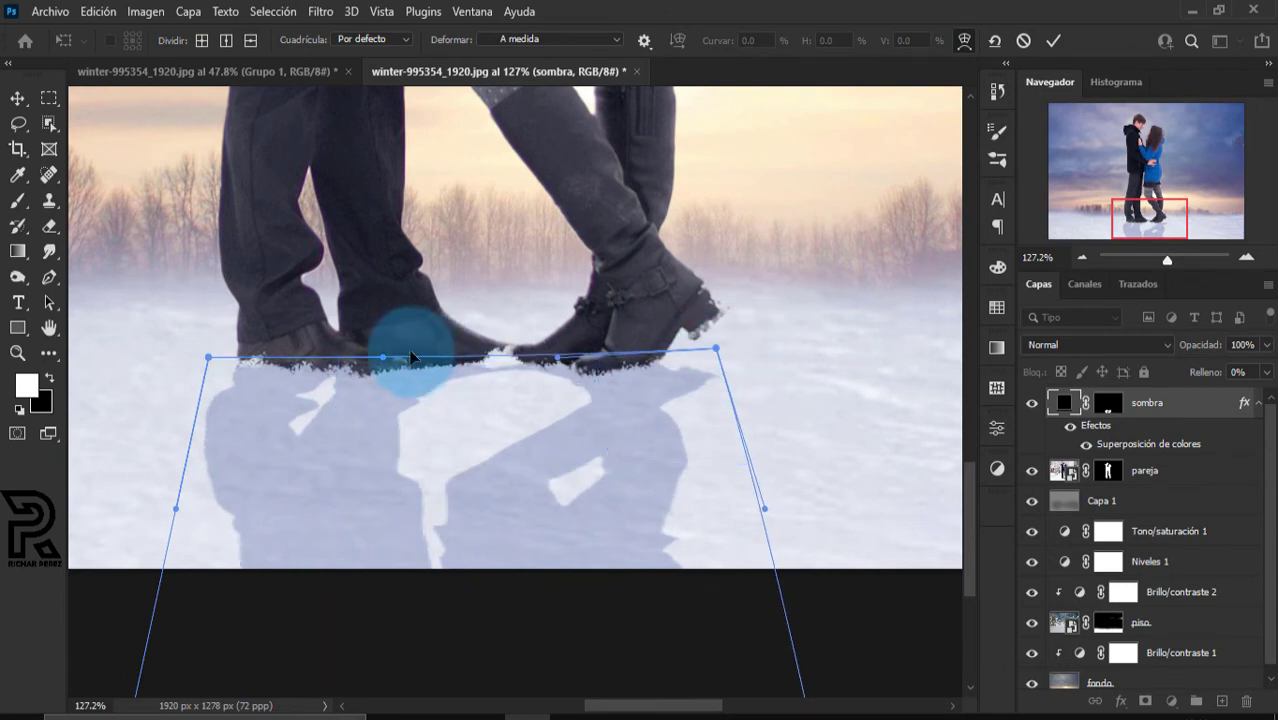
pyautogui.moveTo(213, 357); pyautogui.dragTo(219, 352)
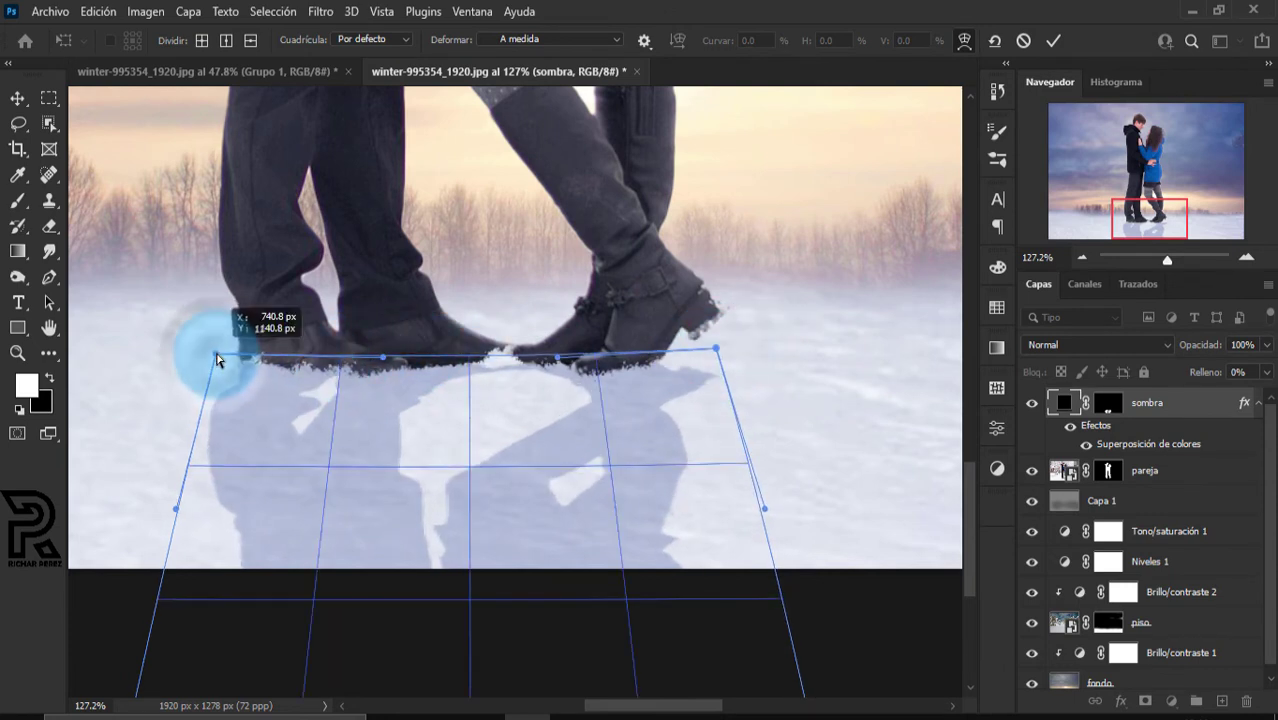
pyautogui.press('Return')
pyautogui.press('b')
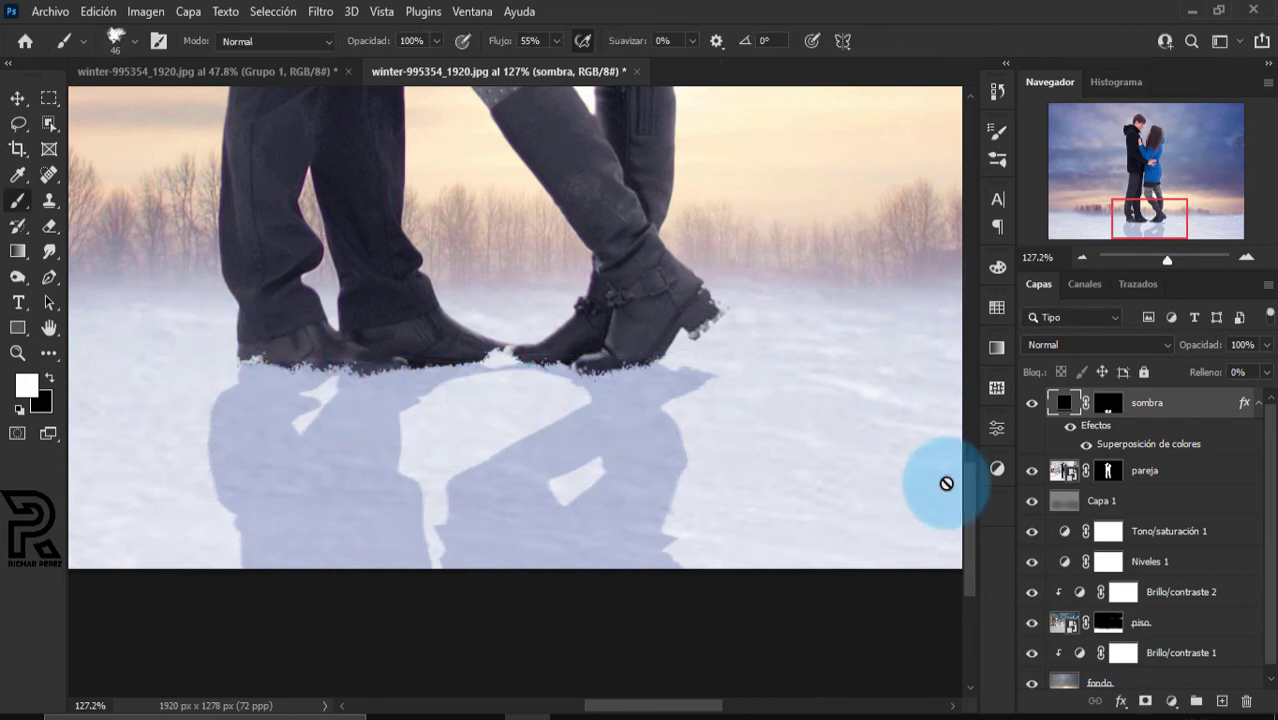
# Set the sombra layer's blend mode to Multiplicar and fit the whole image on screen
pyautogui.click(1115, 345)
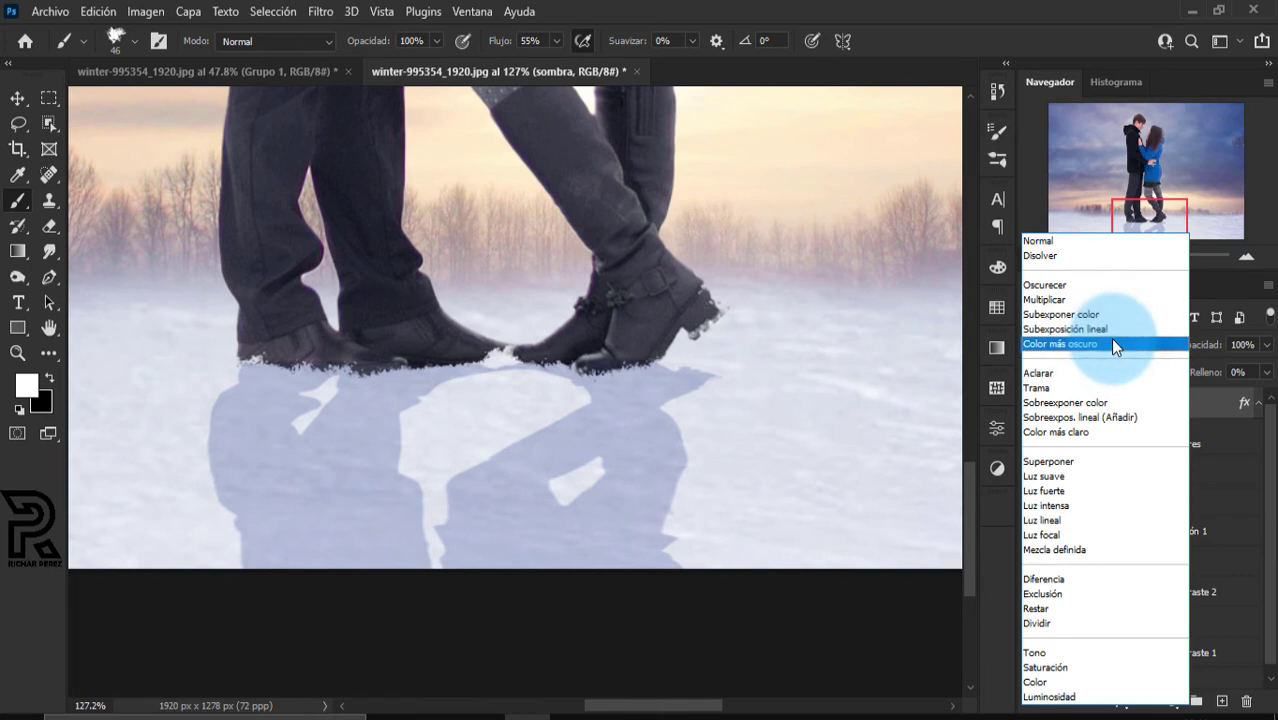
pyautogui.click(1075, 298)
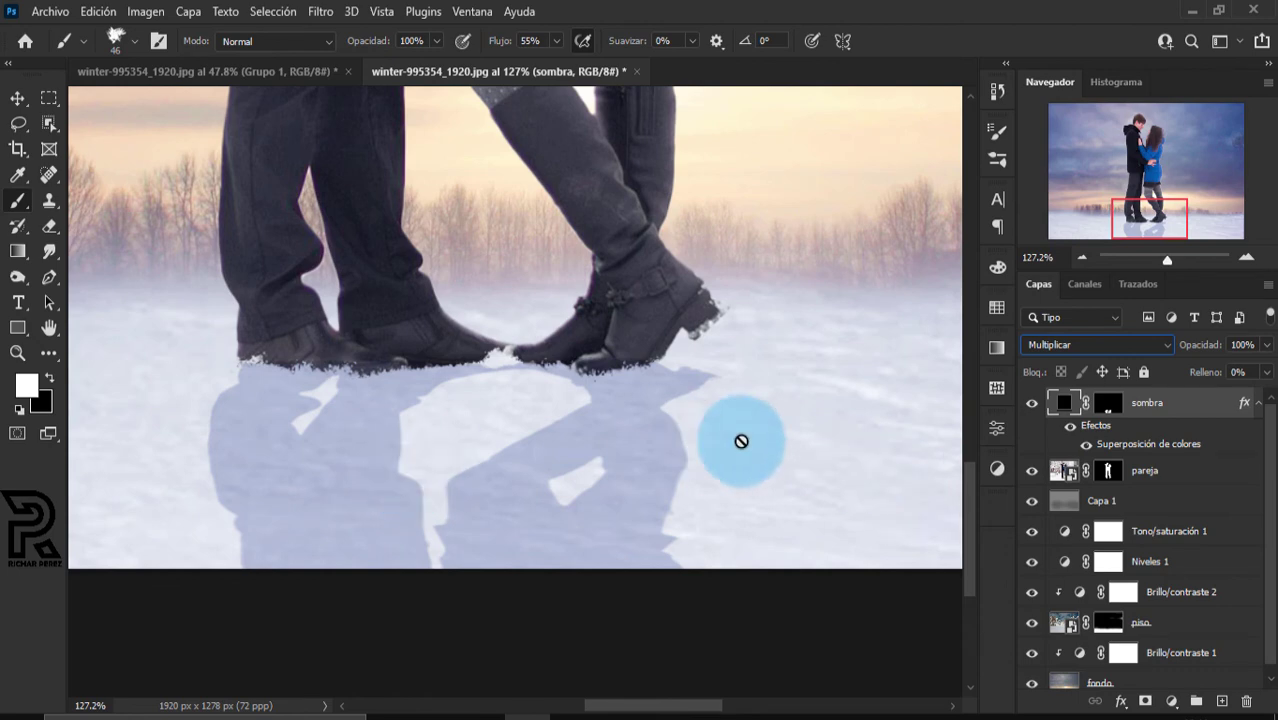
pyautogui.click(17, 352)
pyautogui.rightClick(324, 292)
pyautogui.click(374, 302)
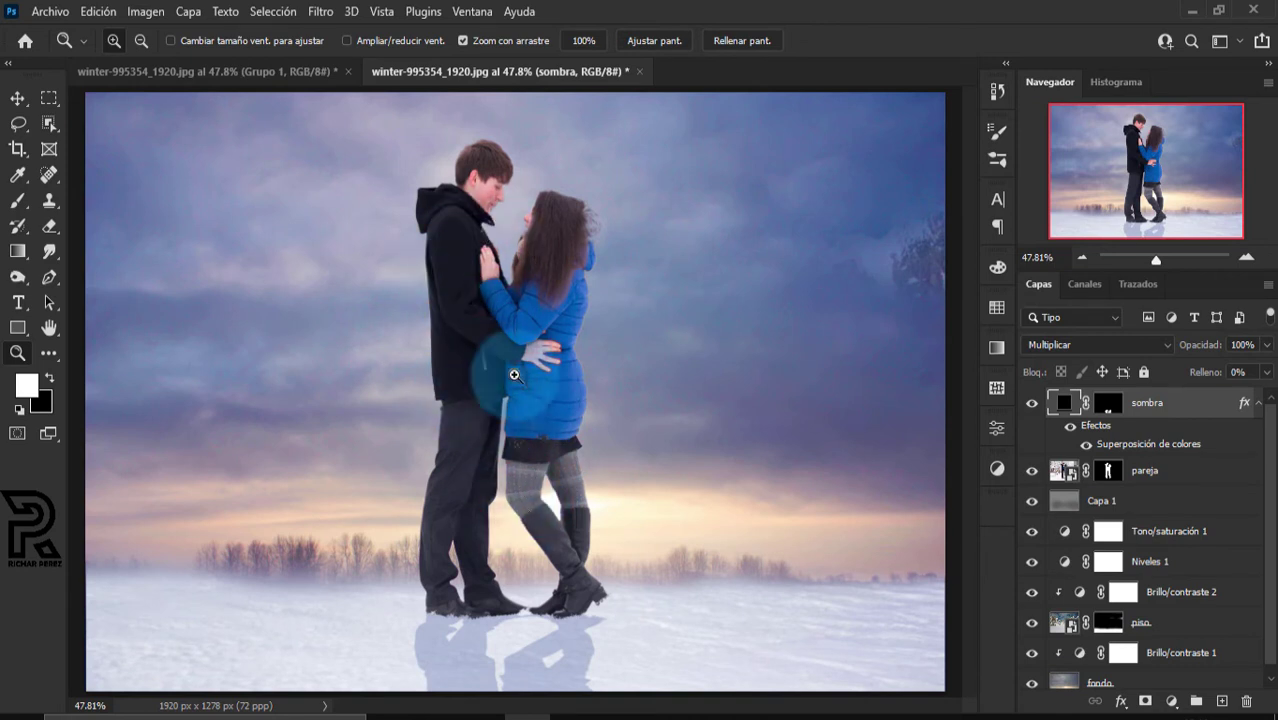
pyautogui.click(1160, 470)
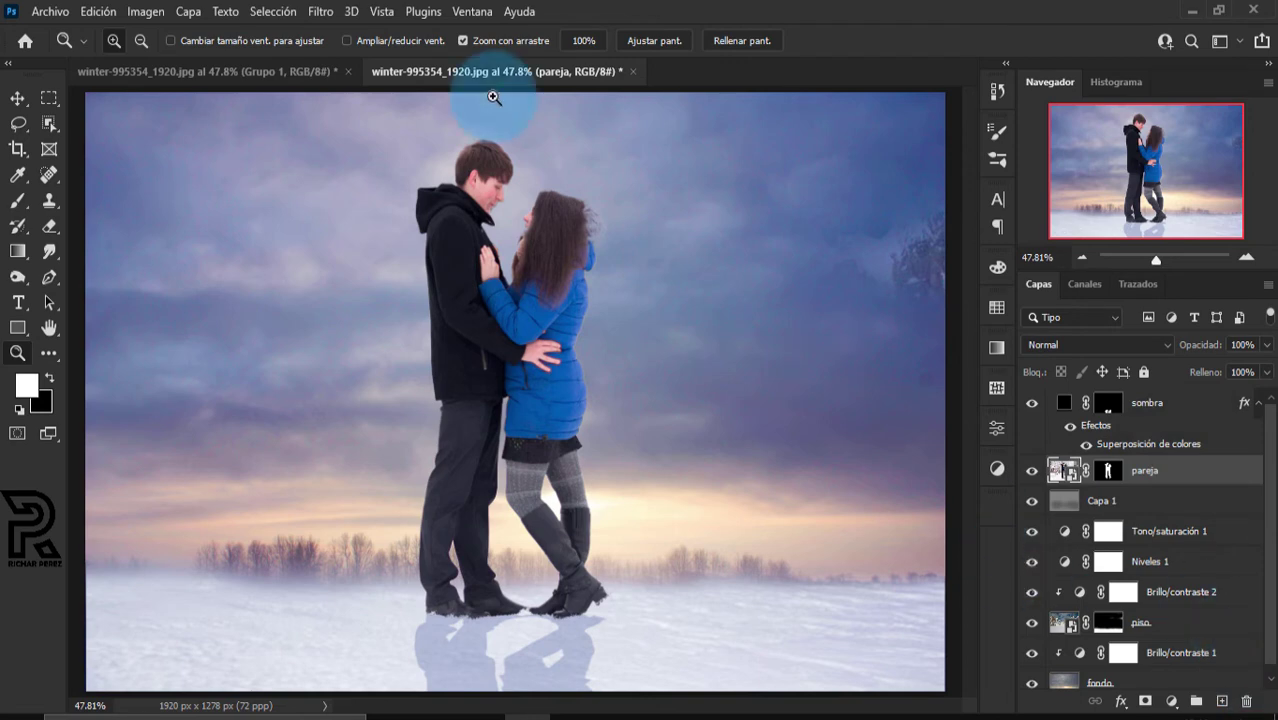
# Apply a Camera Raw smart filter to the pareja layer with Claridad set to 24
pyautogui.click(1062, 474)
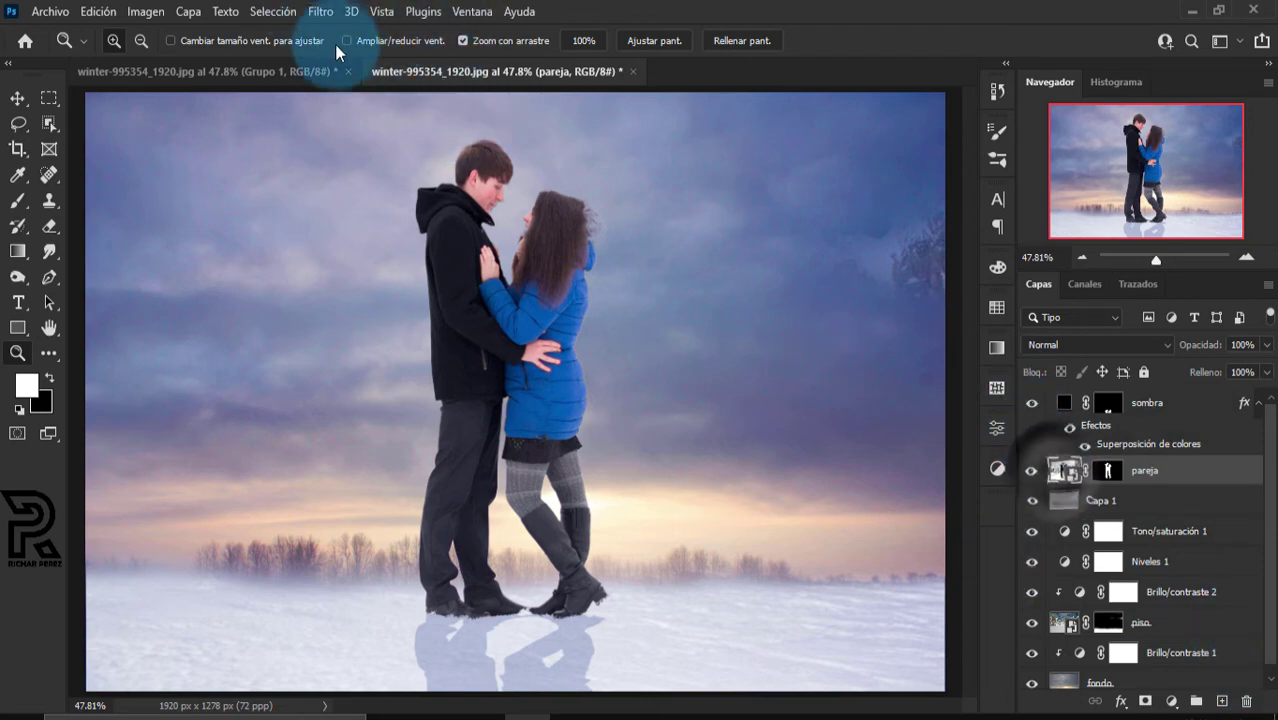
pyautogui.click(318, 12)
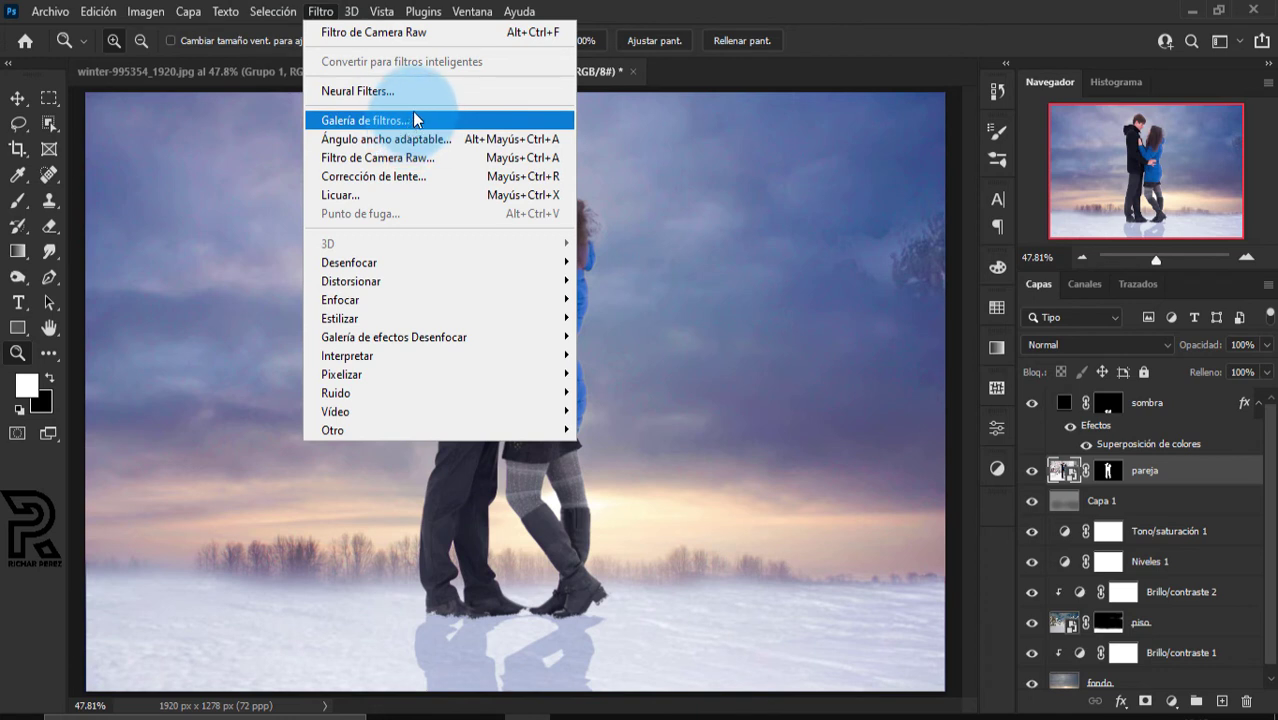
pyautogui.click(405, 162)
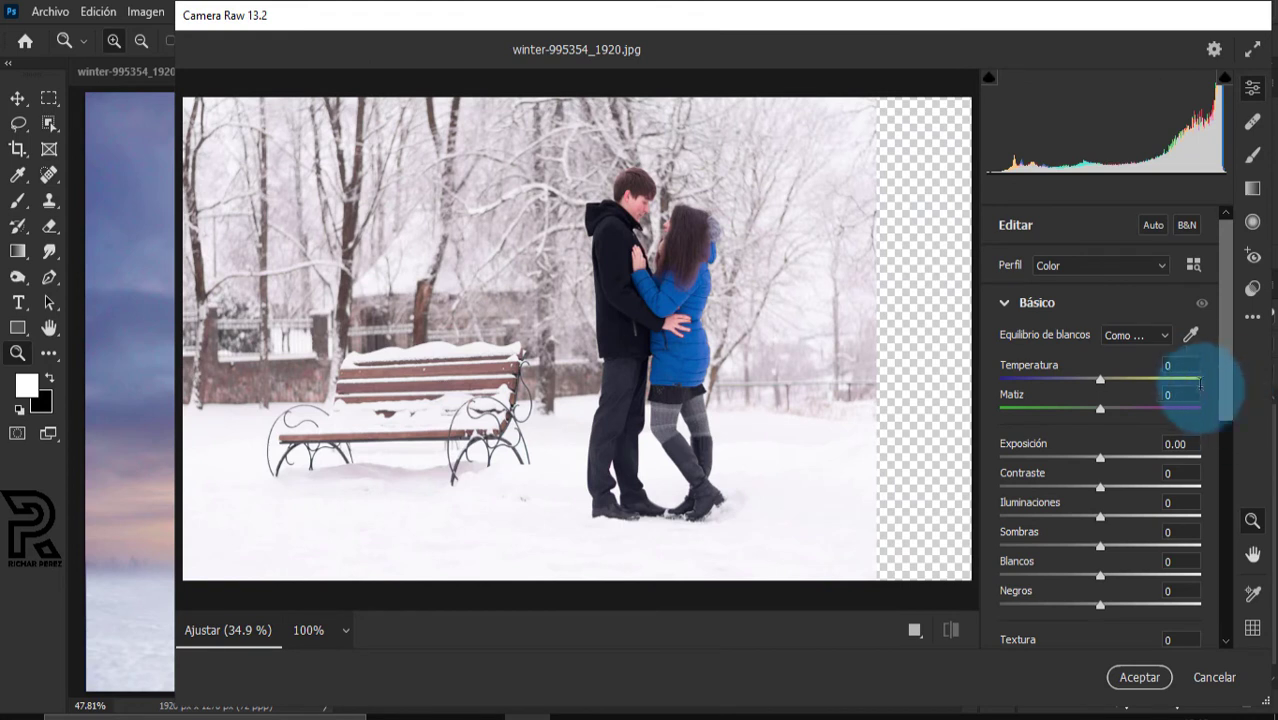
pyautogui.moveTo(1221, 365); pyautogui.dragTo(1246, 457)
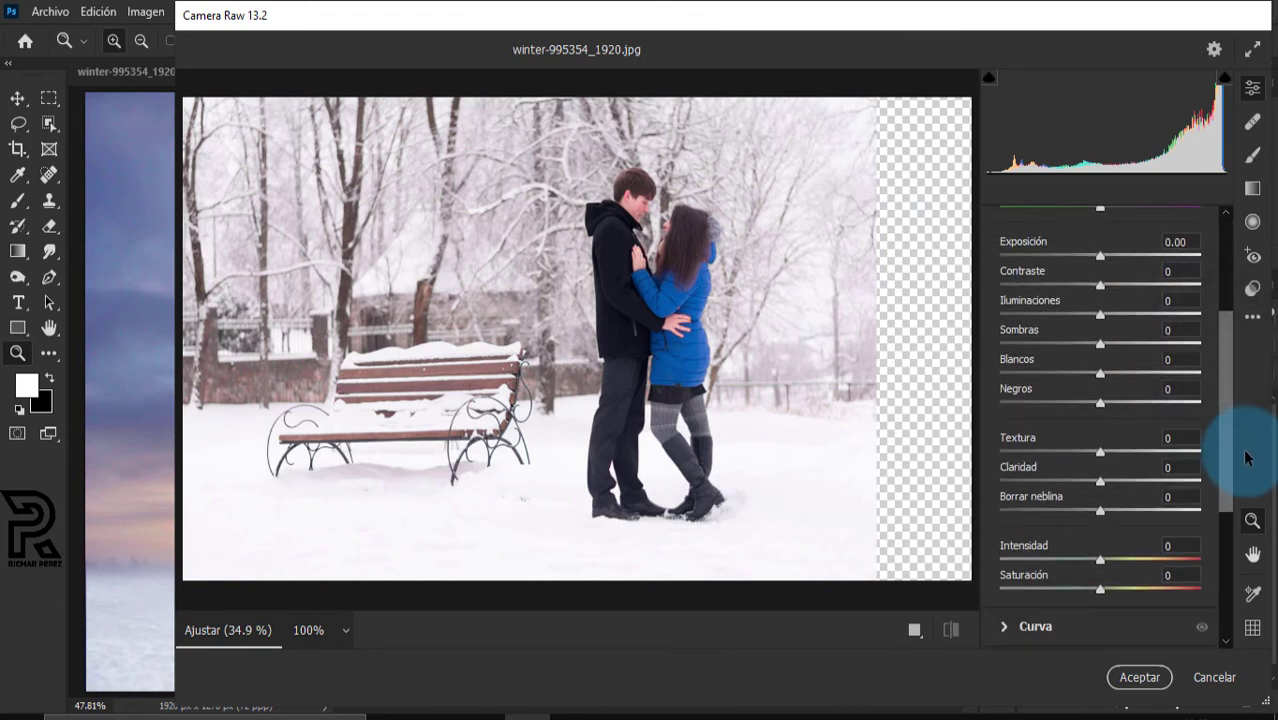
pyautogui.click(1160, 469)
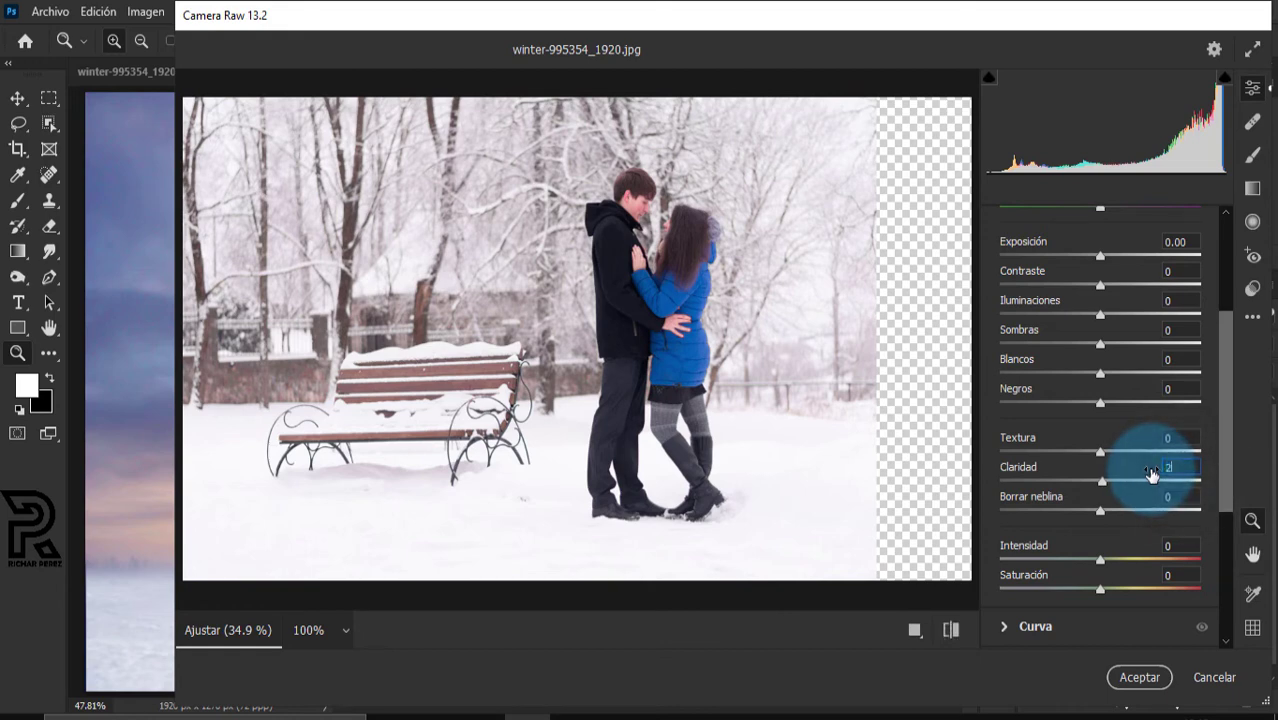
pyautogui.write('24')
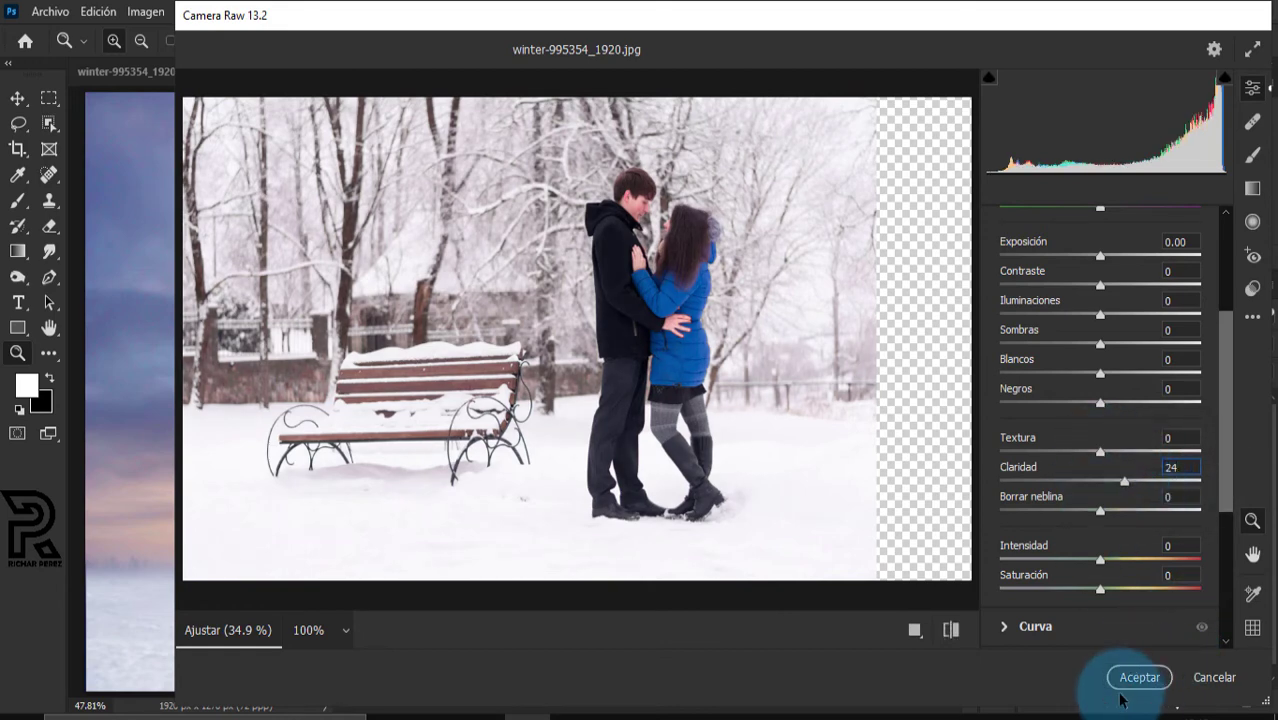
pyautogui.click(1133, 684)
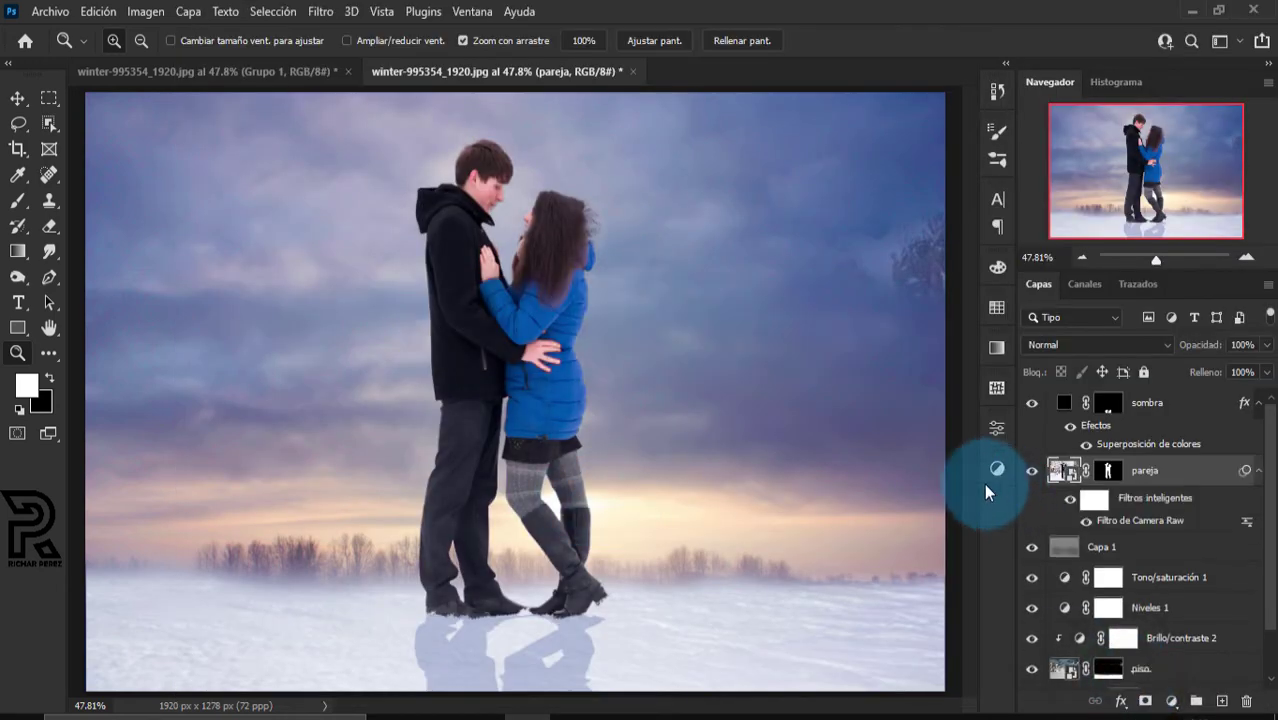
# Add a new layer named brillo and fill it with 50% grey
pyautogui.keyDown('alt'); pyautogui.click(610, 390); pyautogui.keyUp('alt')
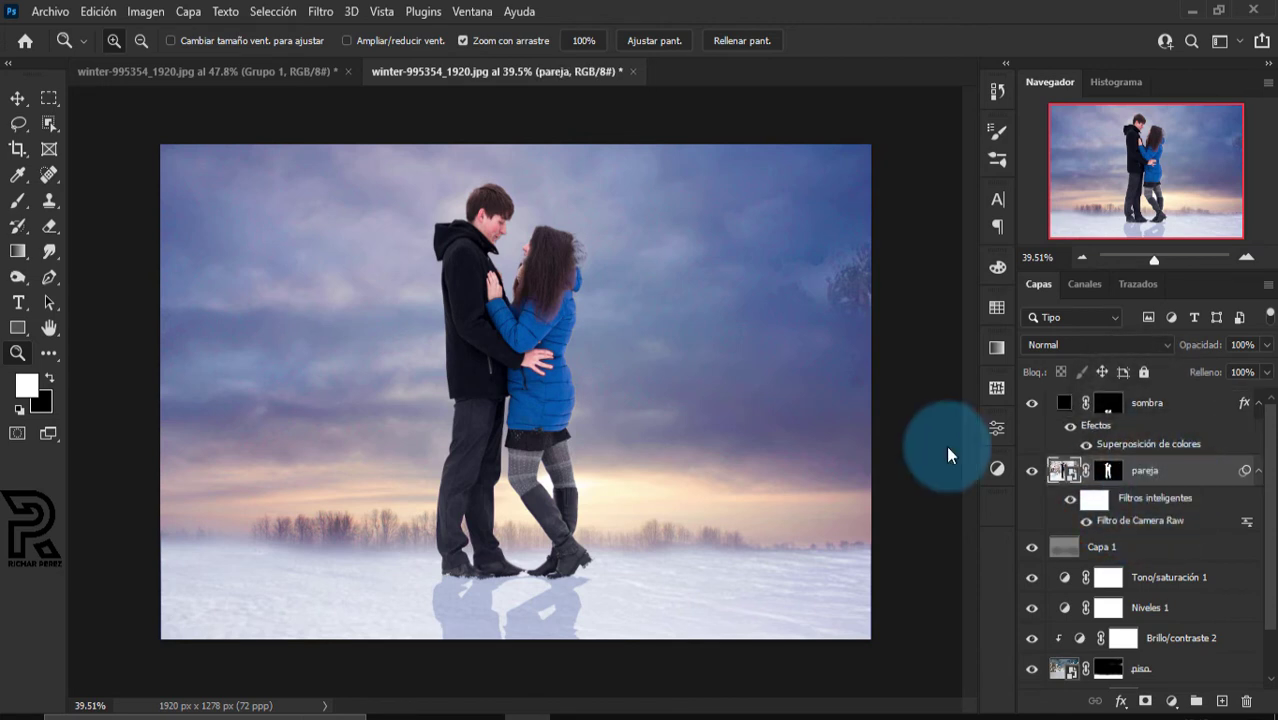
pyautogui.click(1224, 706)
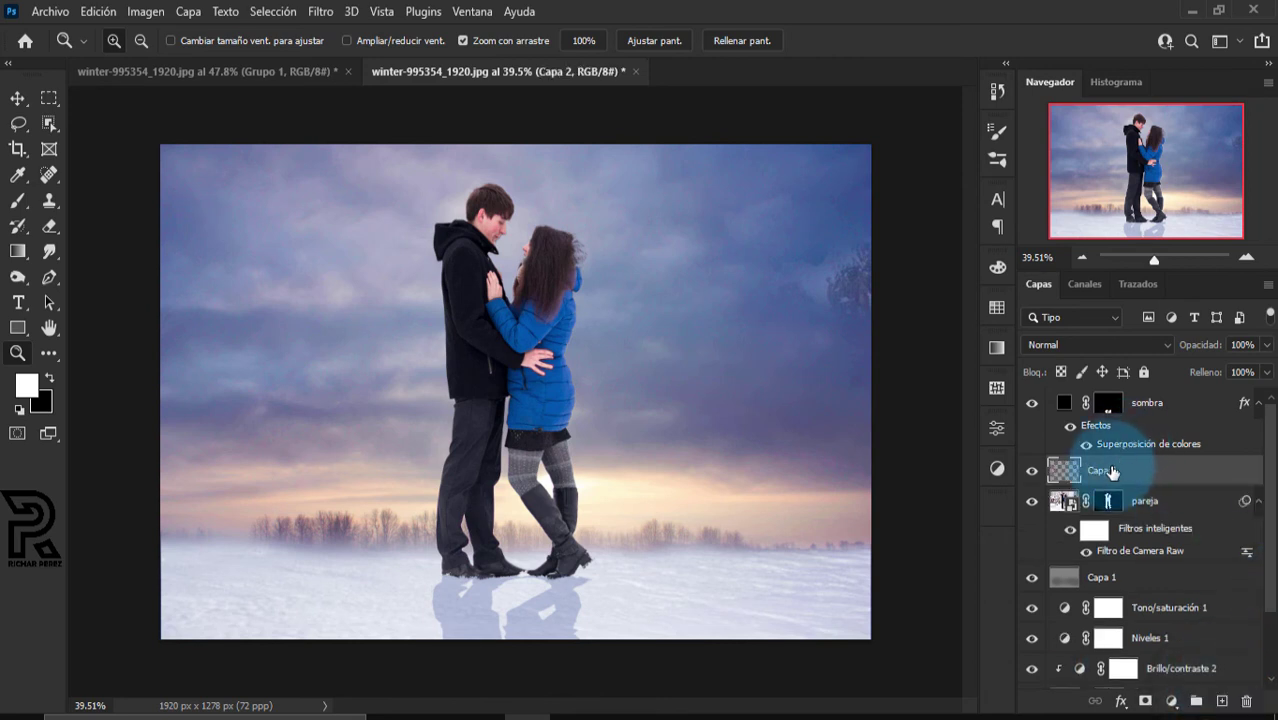
pyautogui.write('brillo')
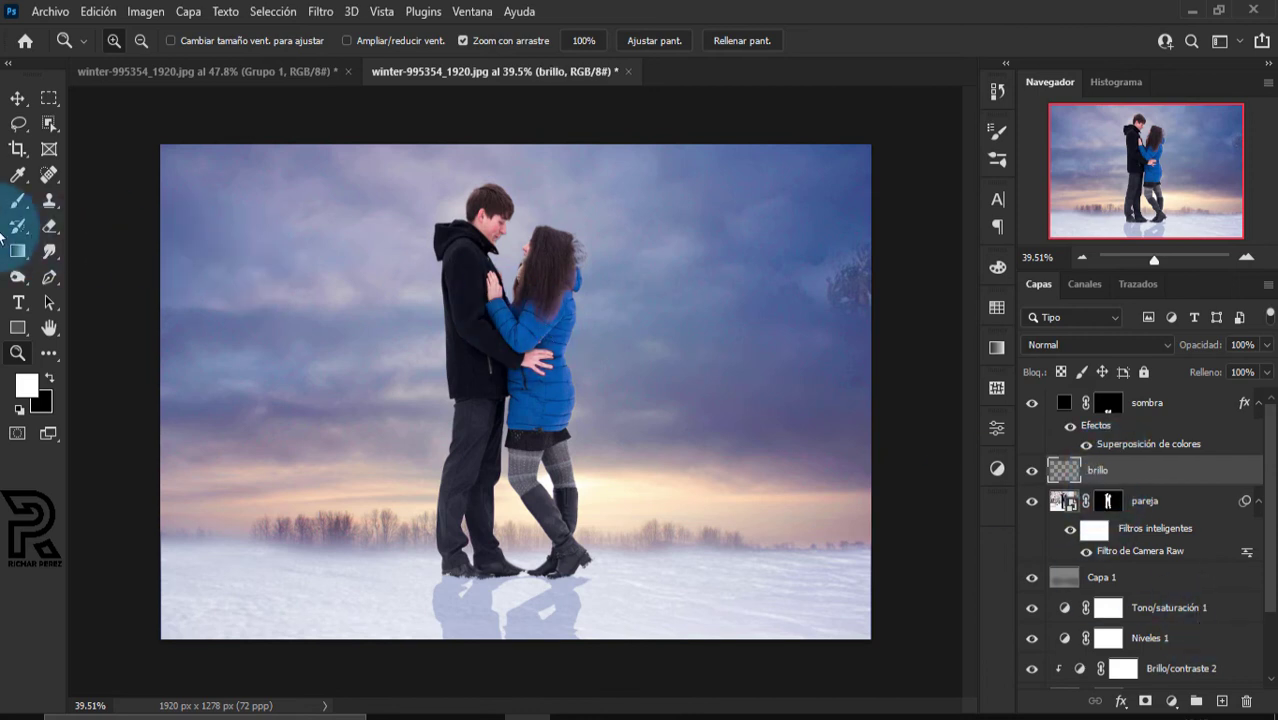
pyautogui.click(95, 11)
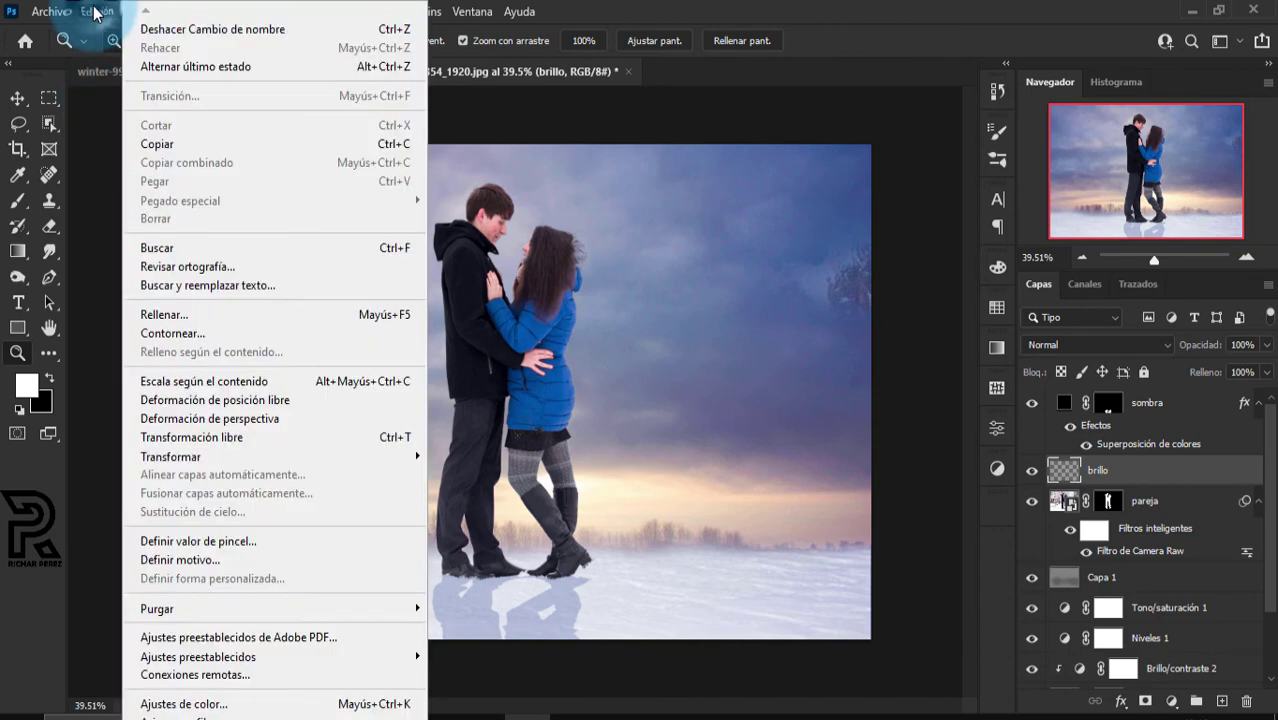
pyautogui.press('Escape')
pyautogui.click(97, 11)
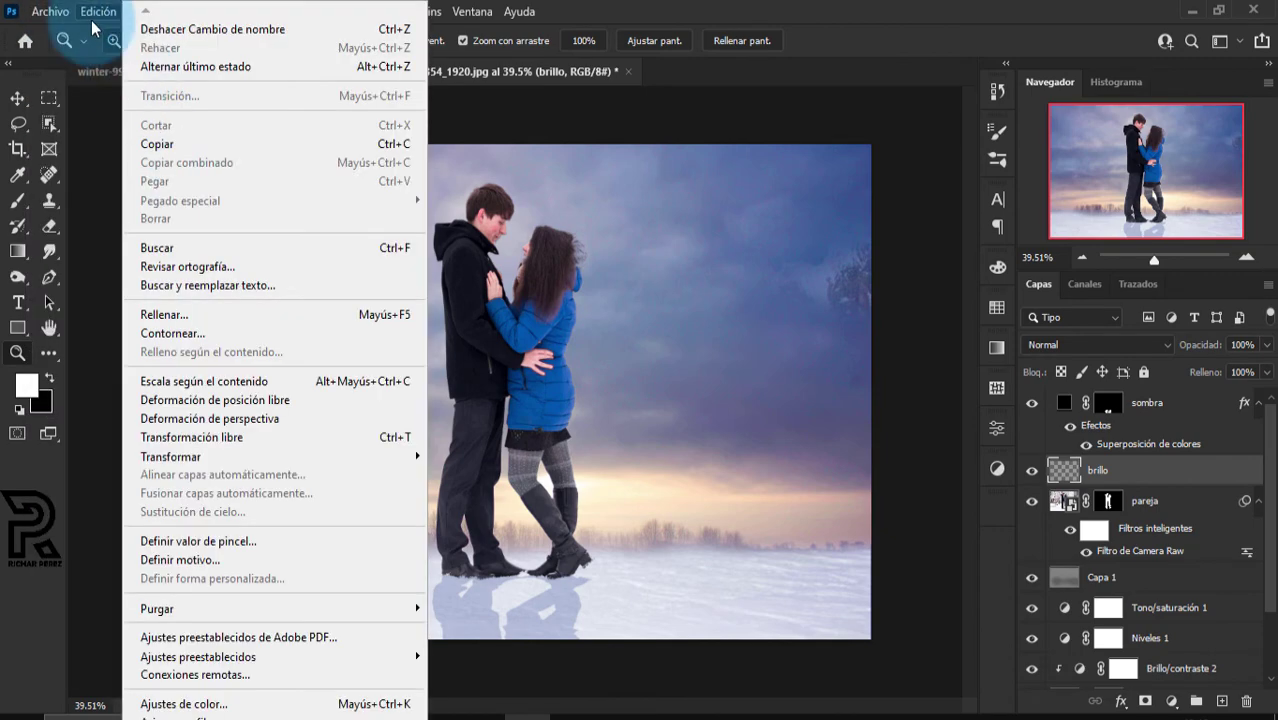
pyautogui.click(175, 313)
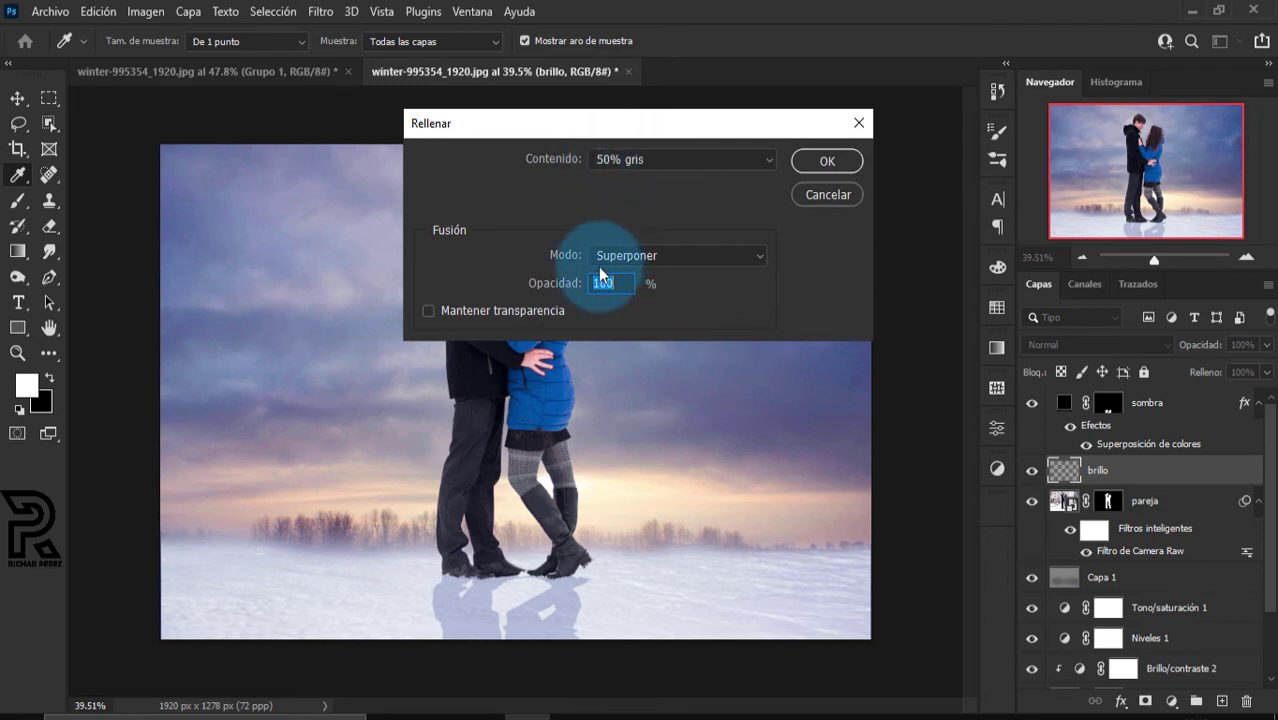
pyautogui.click(827, 163)
pyautogui.press('z')
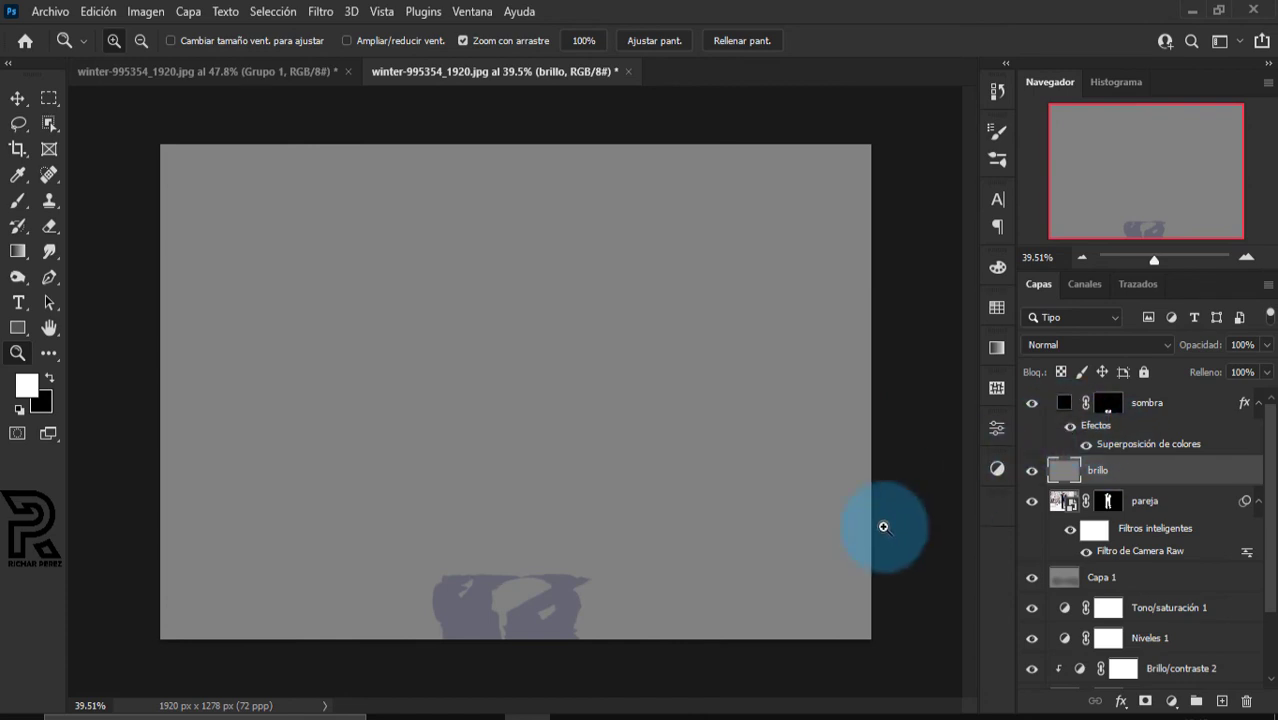
# Clip the brillo layer to pareja and set its blend mode to Superponer
pyautogui.keyDown('alt'); pyautogui.click(1152, 479); pyautogui.keyUp('alt')
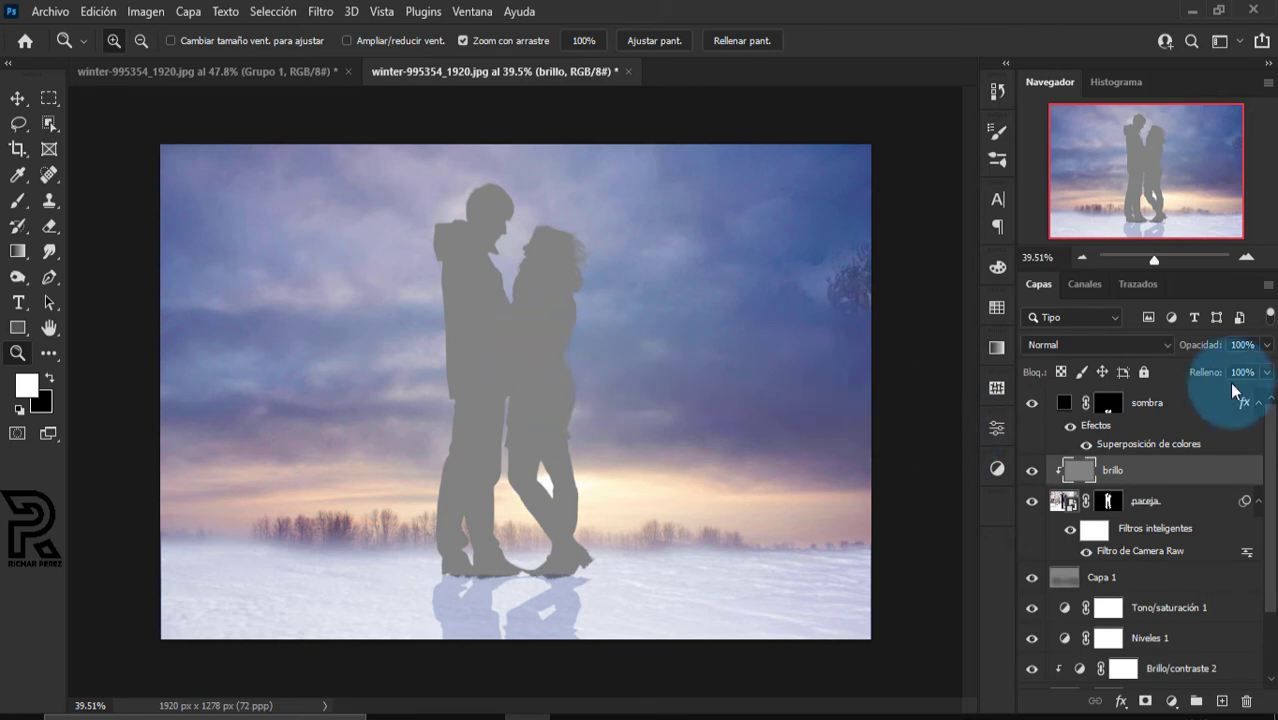
pyautogui.click(1084, 347)
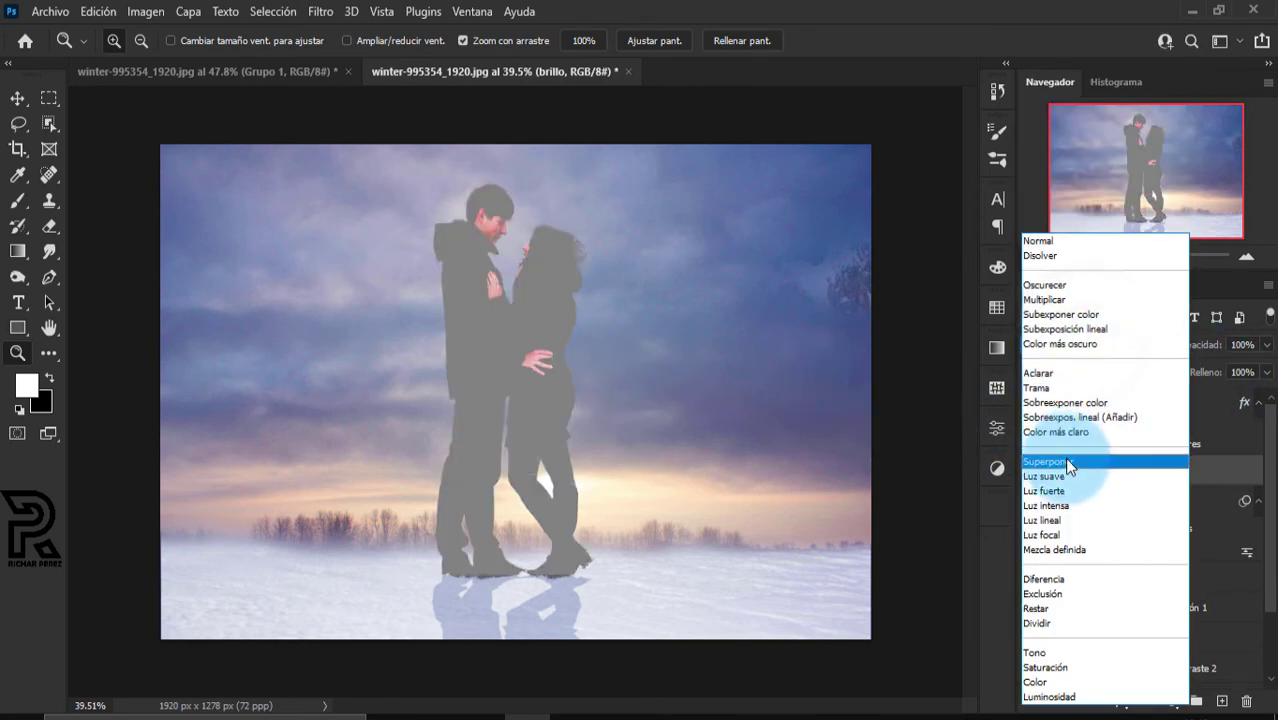
pyautogui.click(1068, 458)
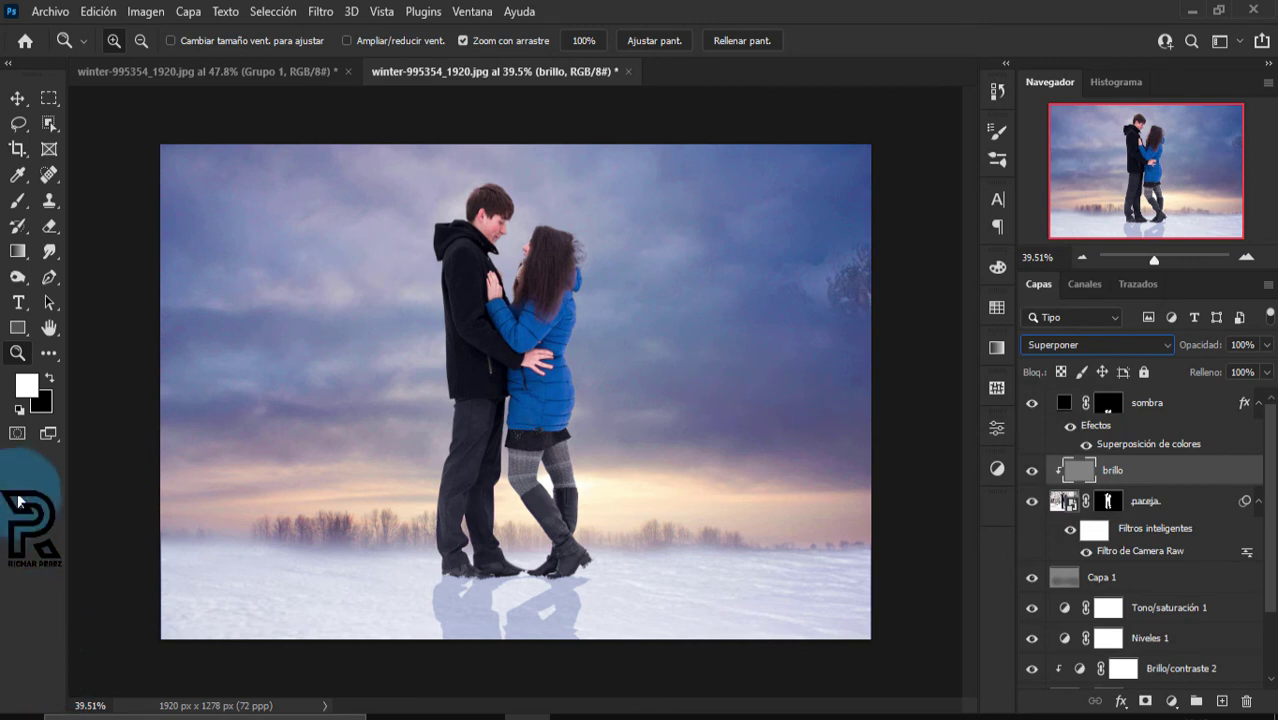
# Dodge the woman's jacket shoulder and hair edge on the brillo layer to look backlit
pyautogui.press('d')
pyautogui.click(14, 280)
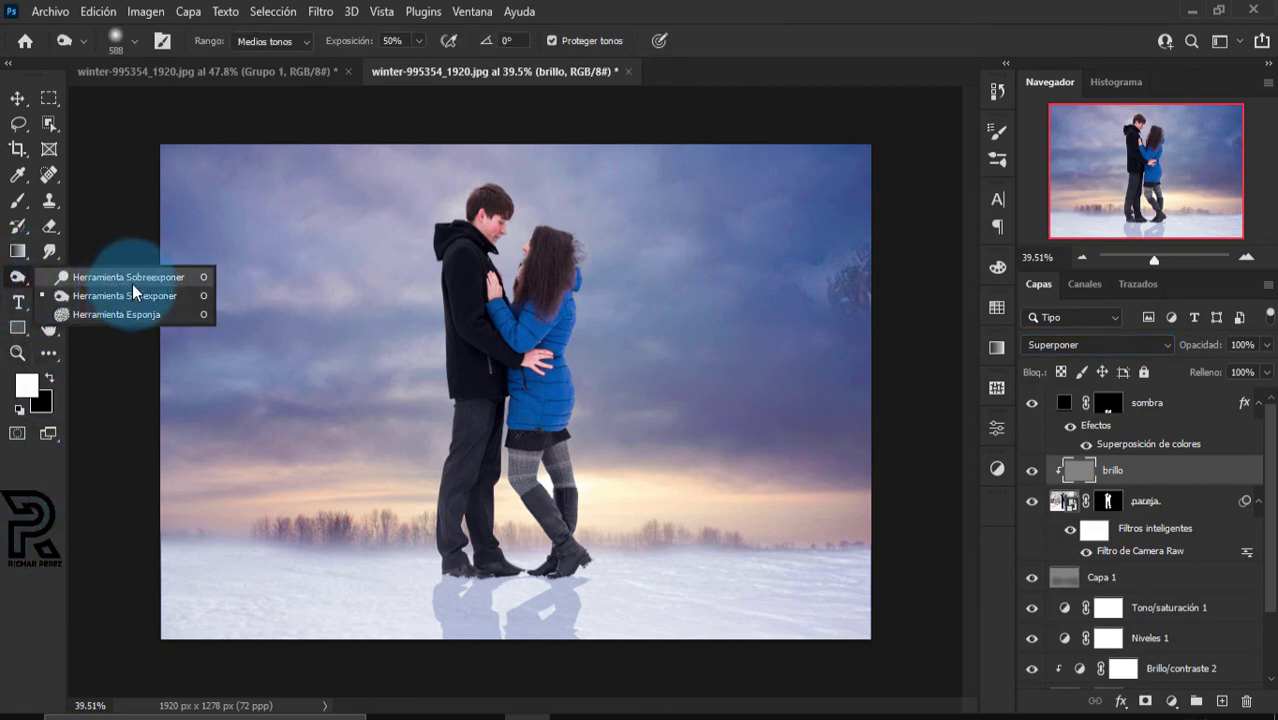
pyautogui.click(102, 283)
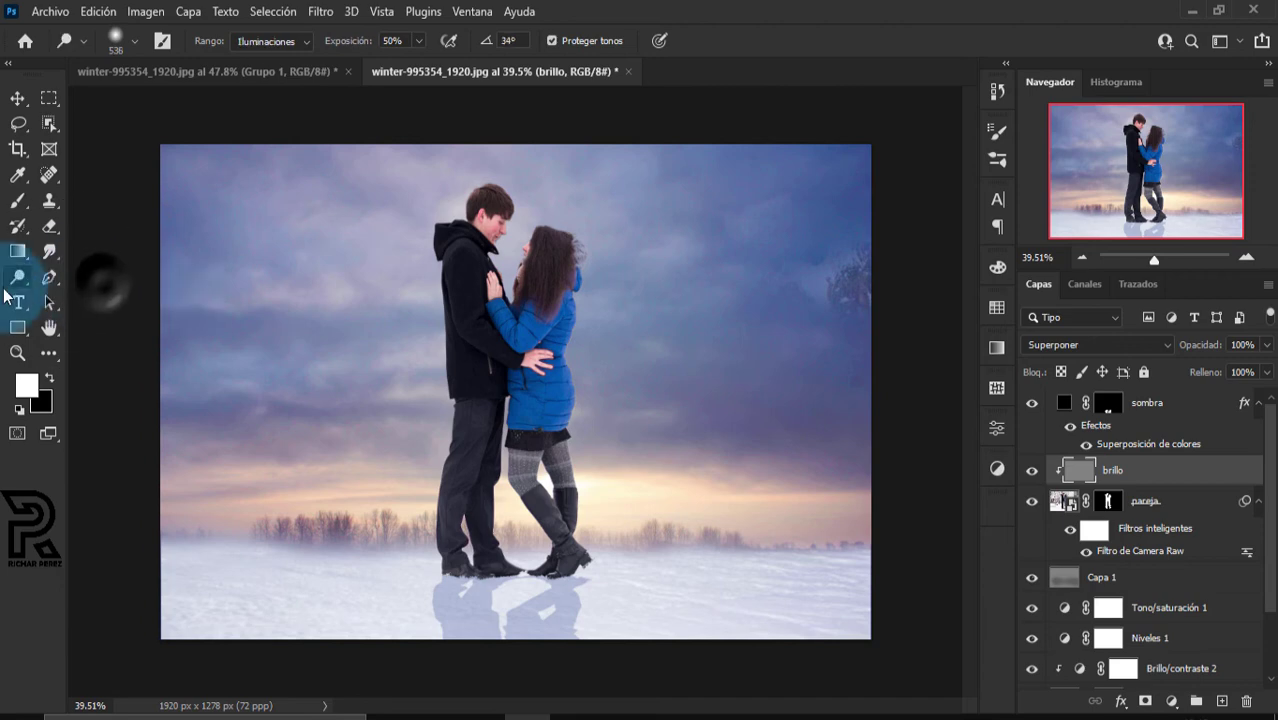
pyautogui.scroll(2, 513, 290)
pyautogui.scroll(2, 513, 290)
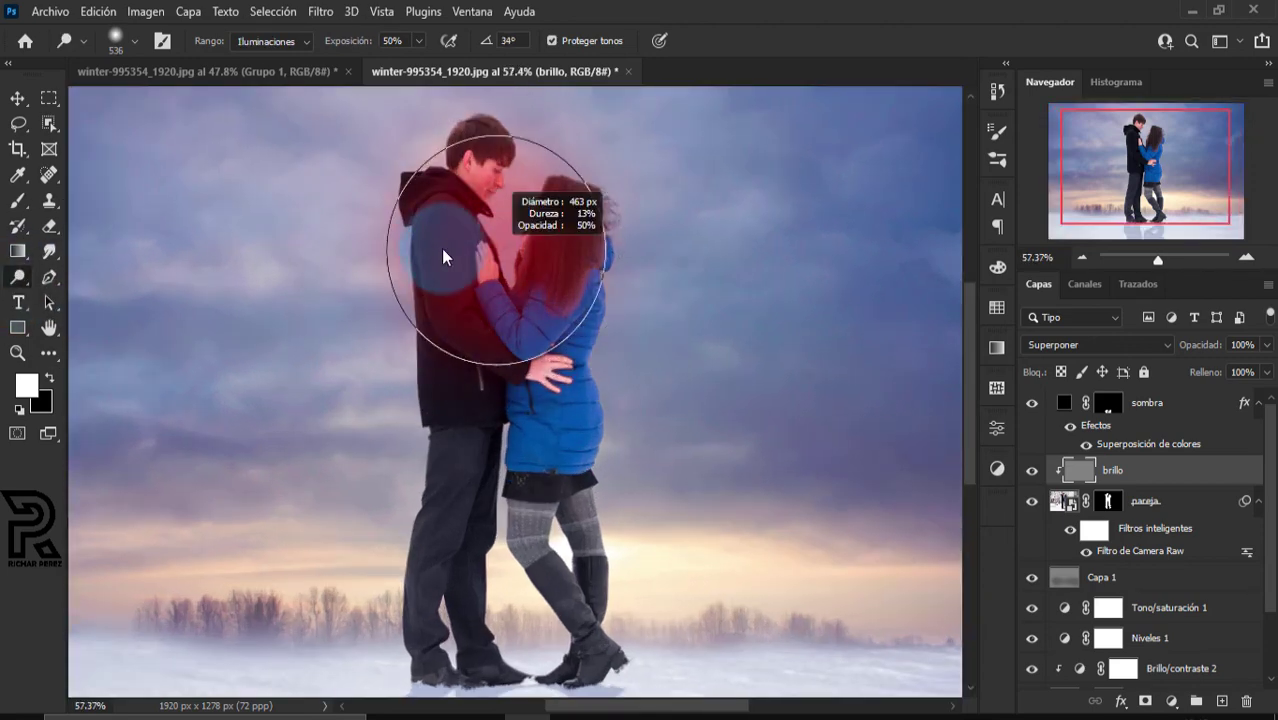
pyautogui.moveTo(403, 256)
pyautogui.mouseDown()
pyautogui.moveTo(380, 256)
pyautogui.moveTo(442, 285)
pyautogui.moveTo(590, 285)
pyautogui.moveTo(565, 330)
pyautogui.moveTo(571, 205)
pyautogui.moveTo(662, 194)
pyautogui.moveTo(443, 122)
pyautogui.moveTo(587, 206)
pyautogui.mouseUp()
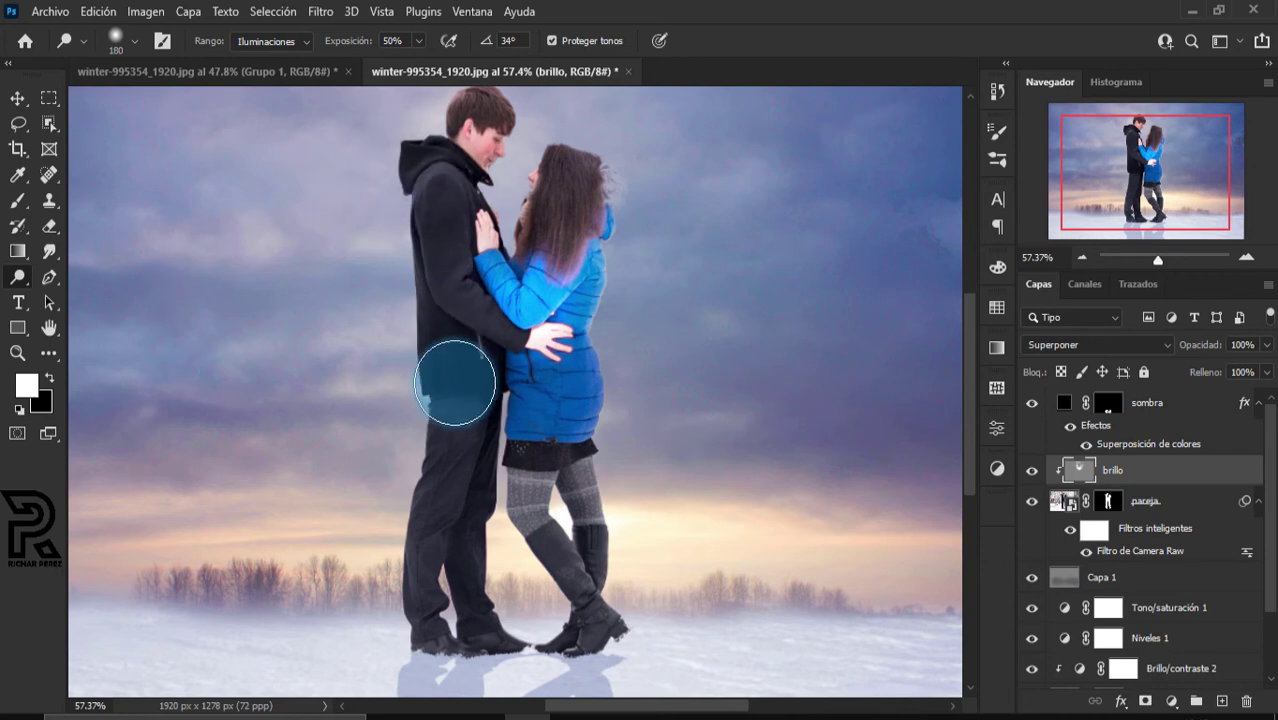
pyautogui.moveTo(456, 380); pyautogui.dragTo(470, 372)
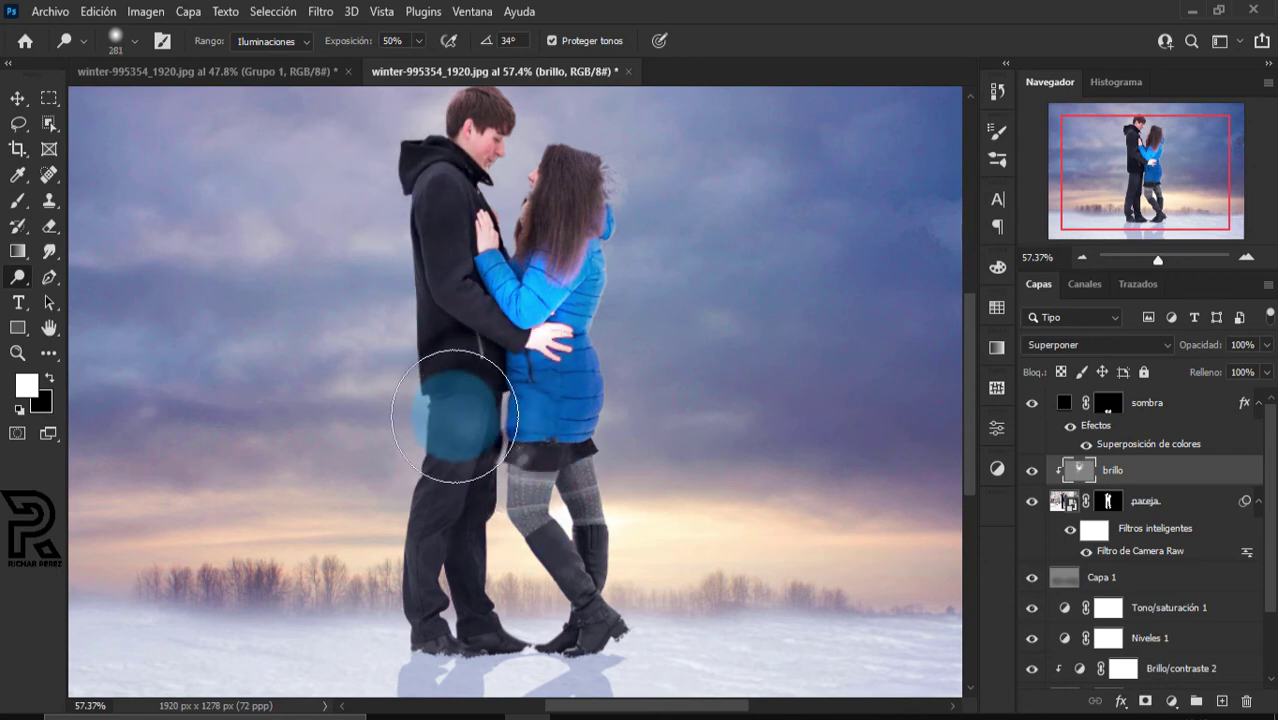
pyautogui.scroll(-2, 490, 415)
pyautogui.scroll(-2, 585, 534)
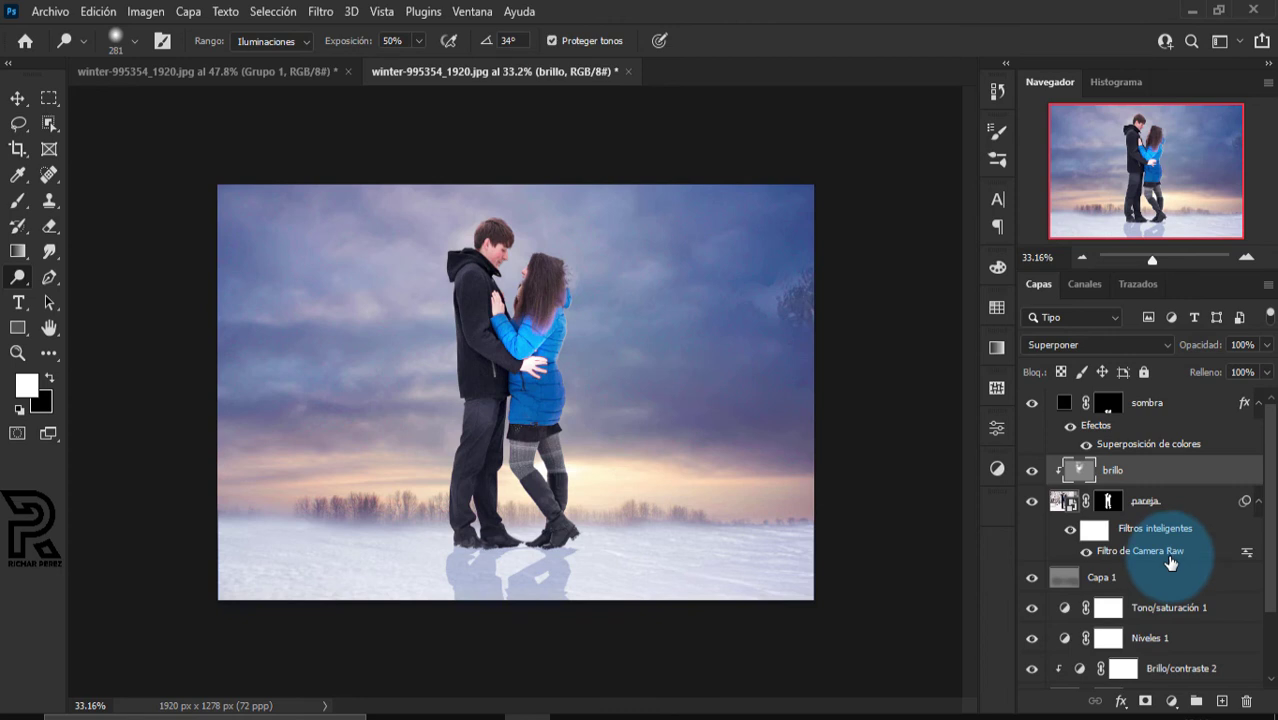
pyautogui.click(1100, 577)
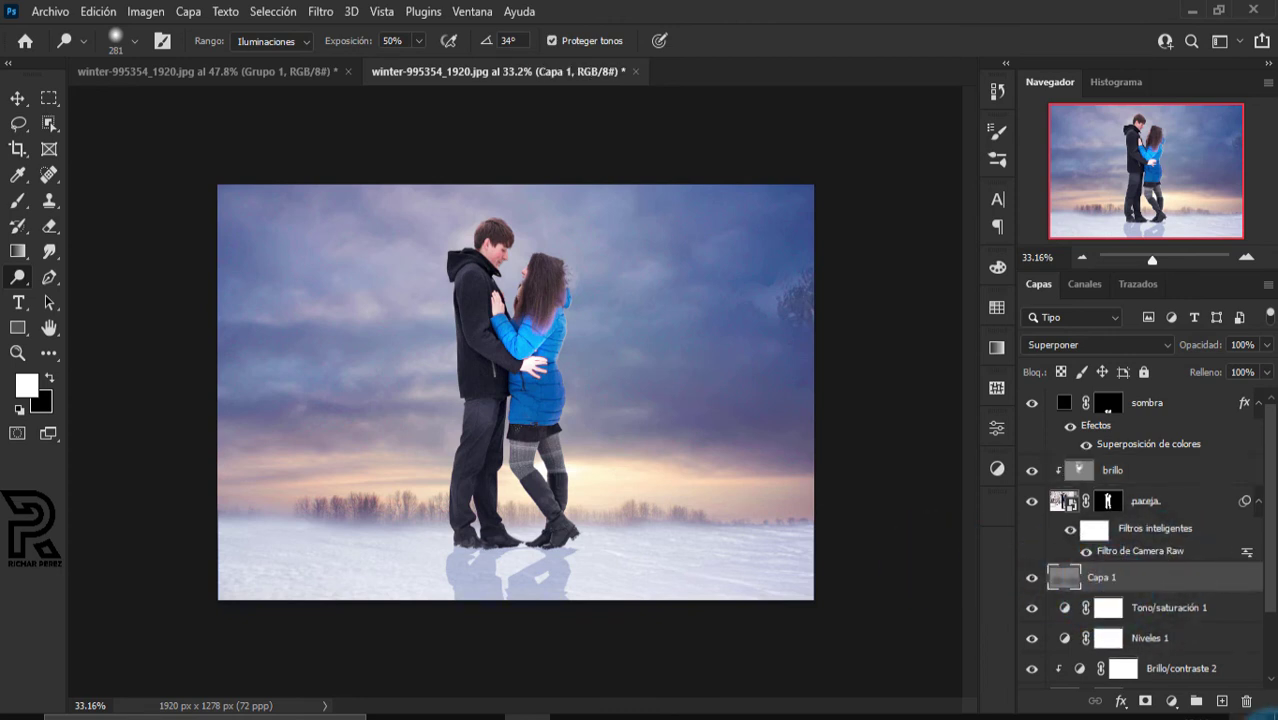
# Add a new layer above Capa 1 and choose the Soft Round brush at 0% hardness
pyautogui.click(1222, 703)
pyautogui.write('iluminaciom')
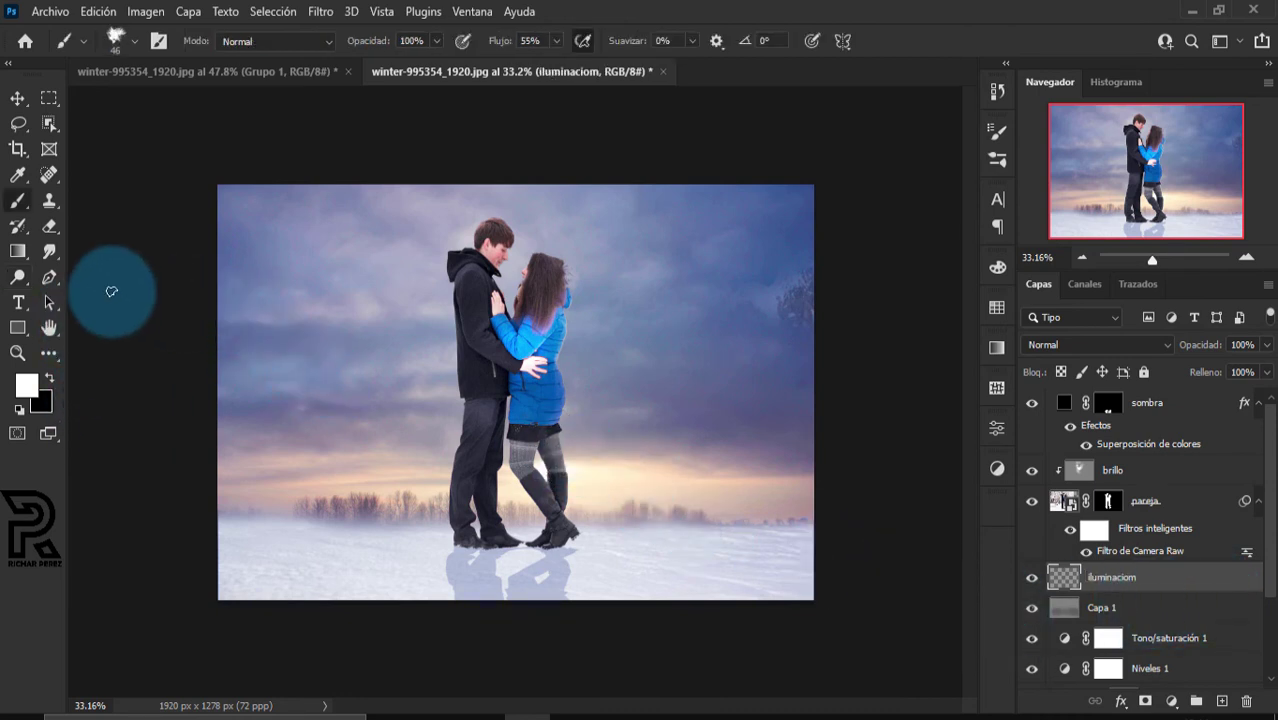
pyautogui.rightClick(18, 200)
pyautogui.click(140, 182)
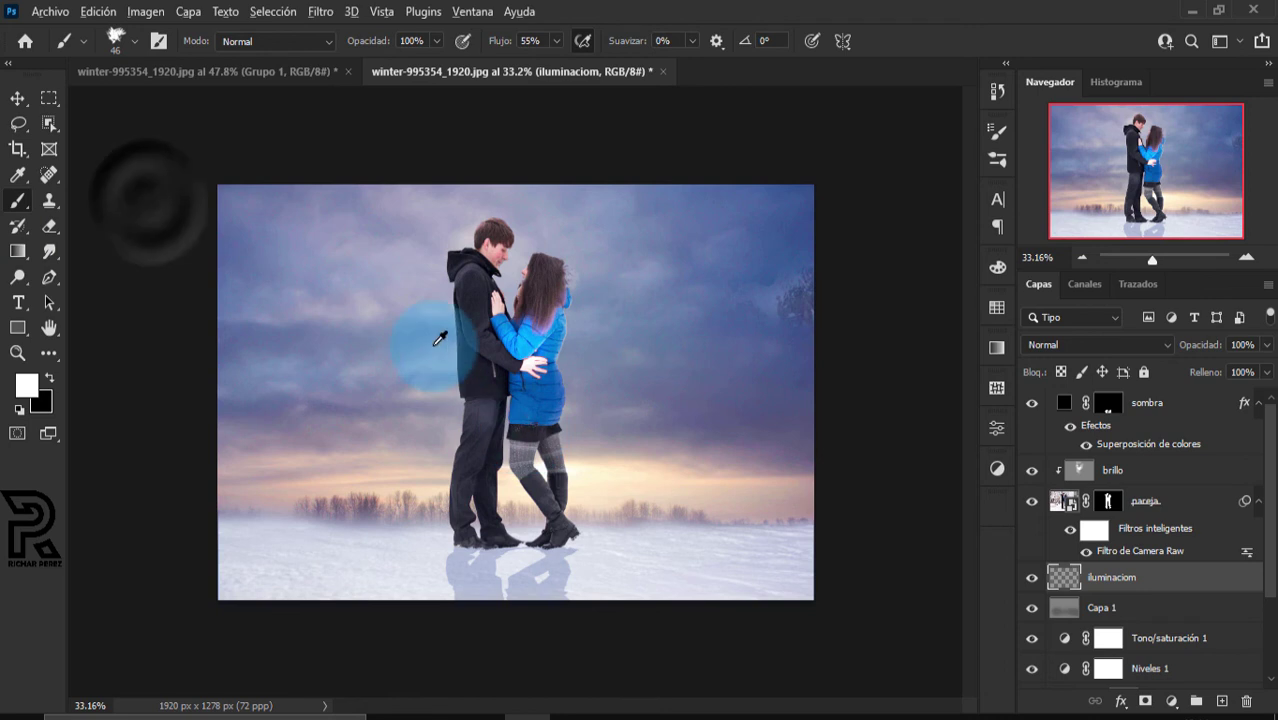
pyautogui.rightClick(487, 284)
pyautogui.scroll(1, 507, 517)
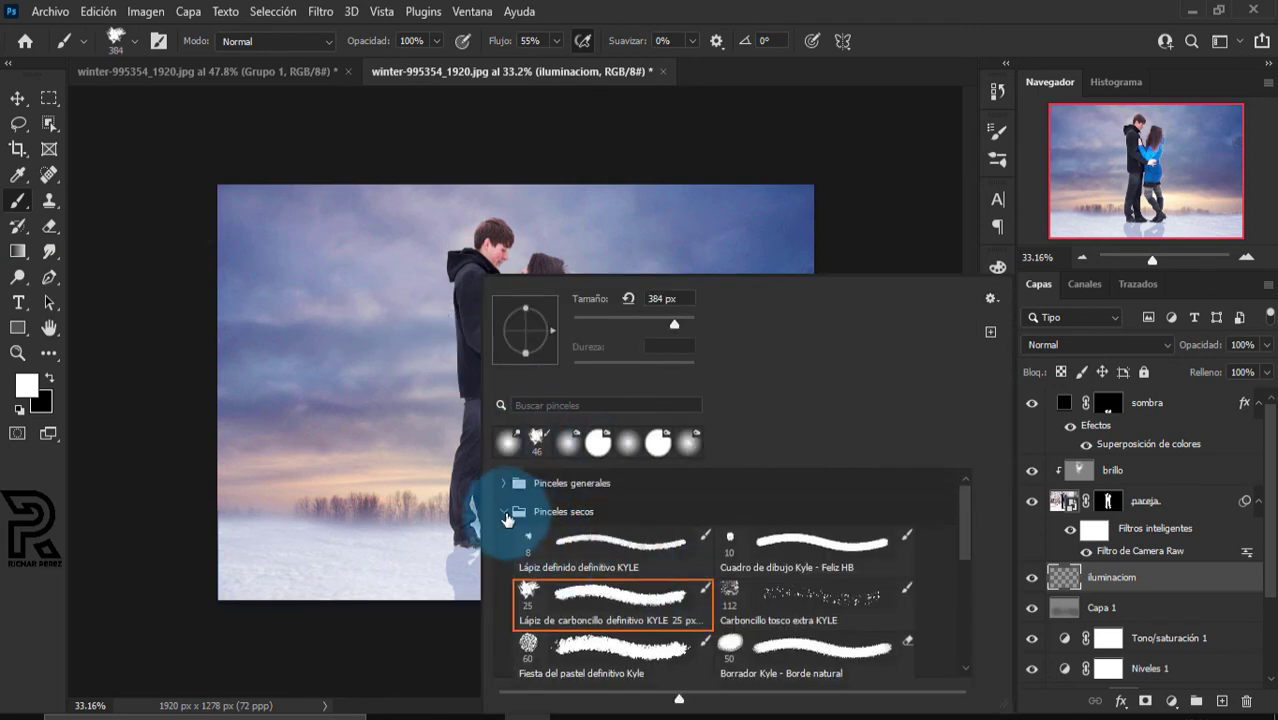
pyautogui.click(506, 513)
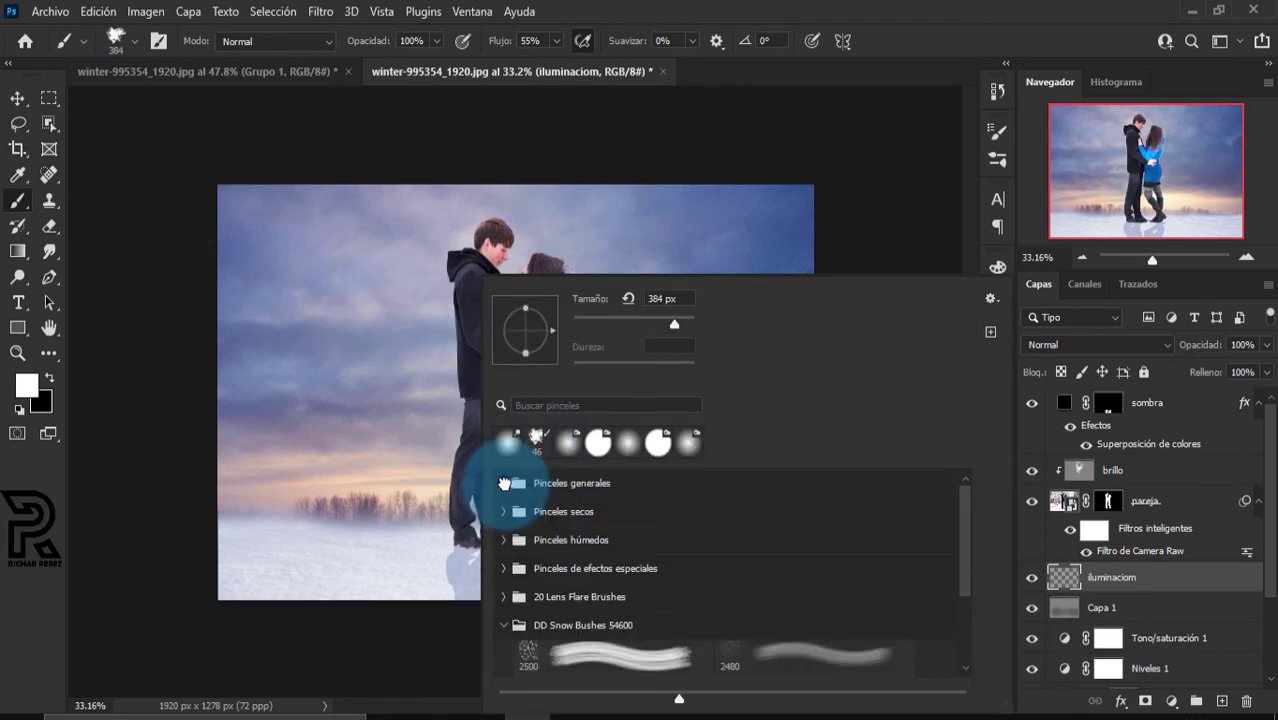
pyautogui.click(504, 483)
pyautogui.click(531, 516)
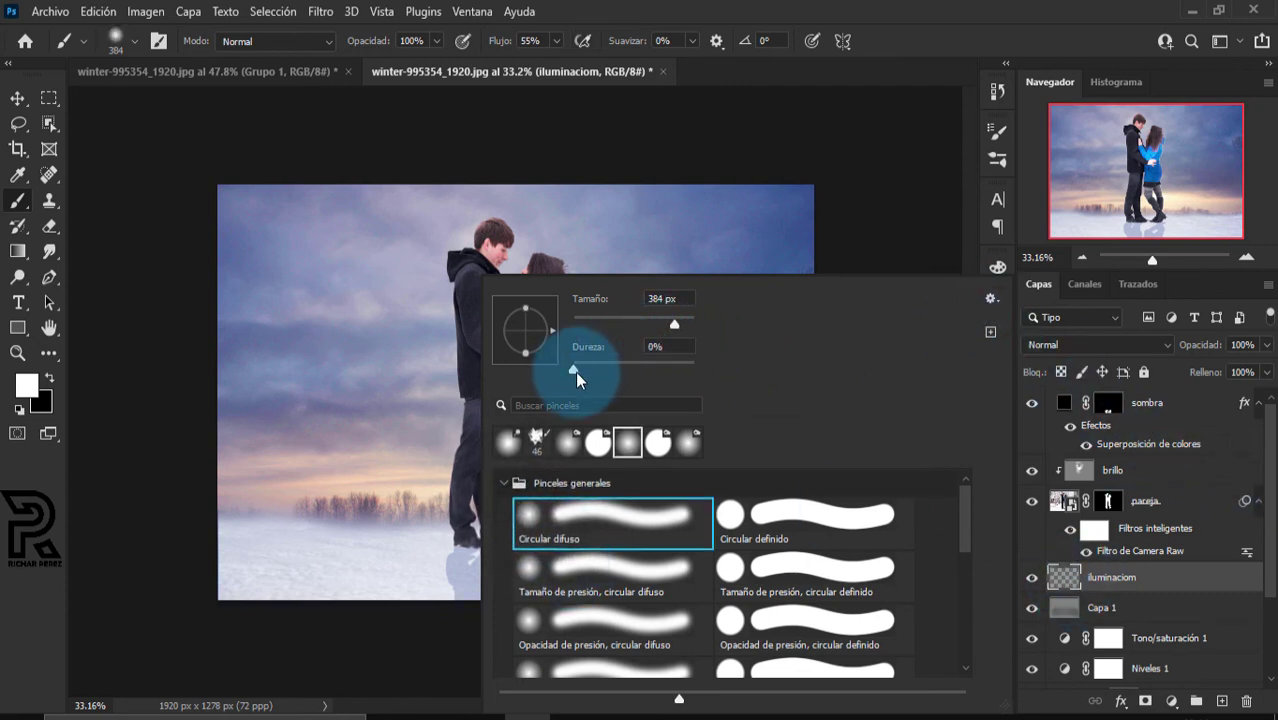
pyautogui.click(574, 371)
pyautogui.click(1036, 574)
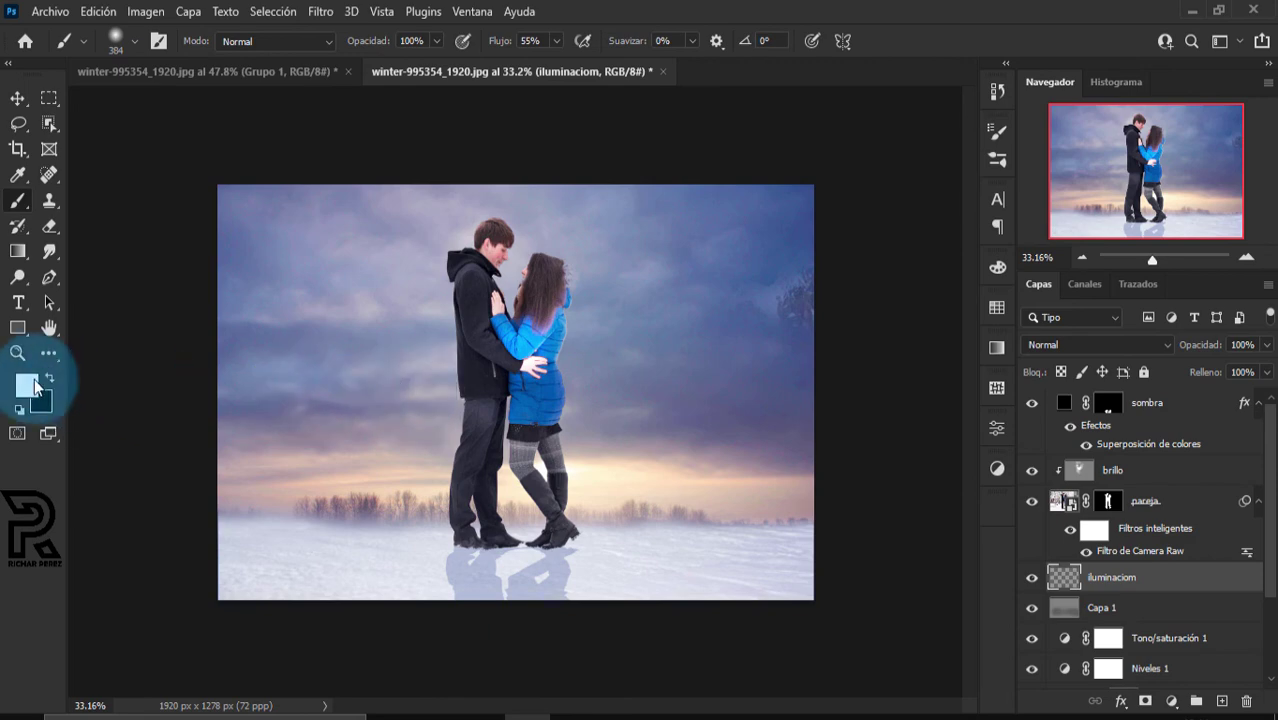
# Paint a soft white glow behind the couple with a brush of about 1216 px
pyautogui.moveTo(468, 380); pyautogui.dragTo(587, 398)
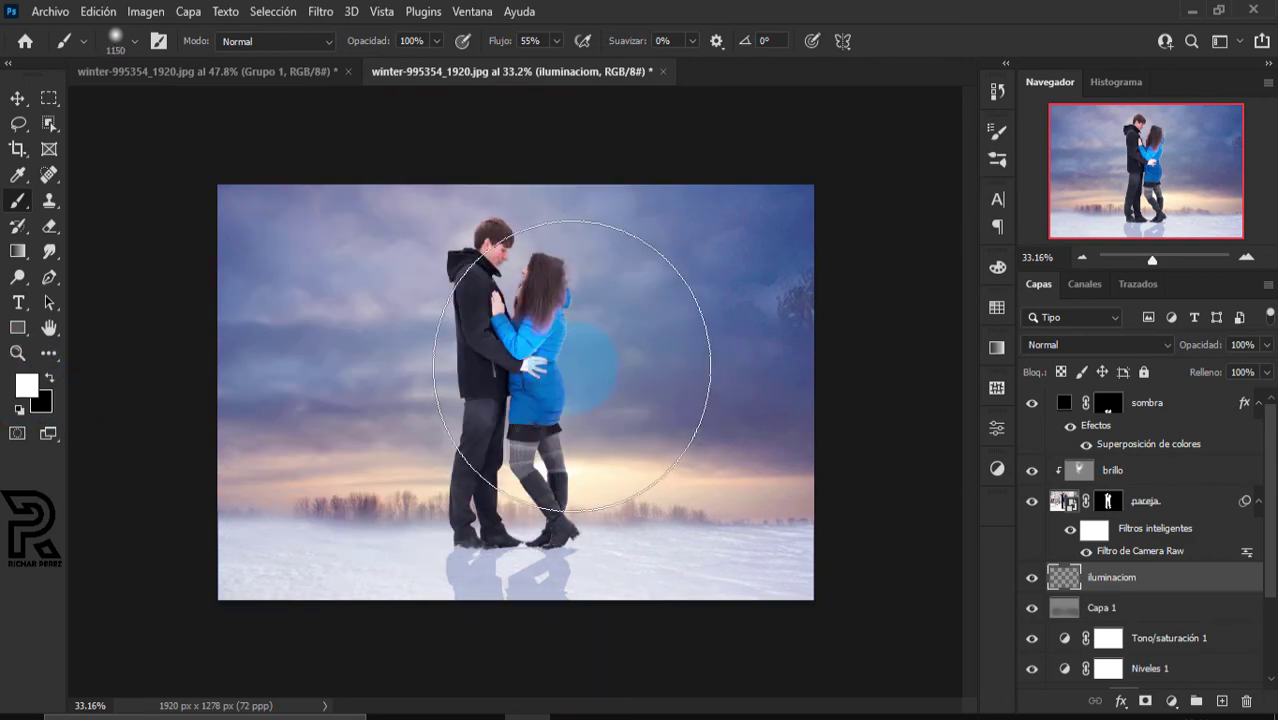
pyautogui.moveTo(545, 338); pyautogui.dragTo(490, 365)
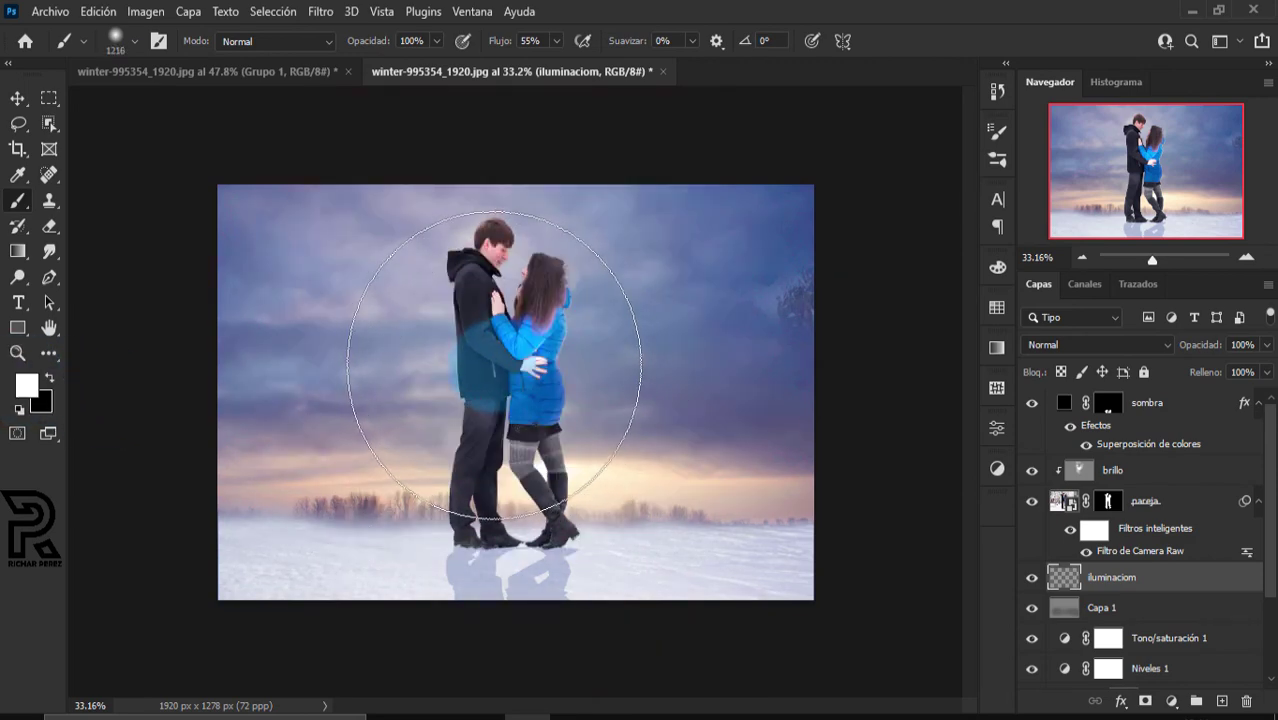
pyautogui.click(502, 345)
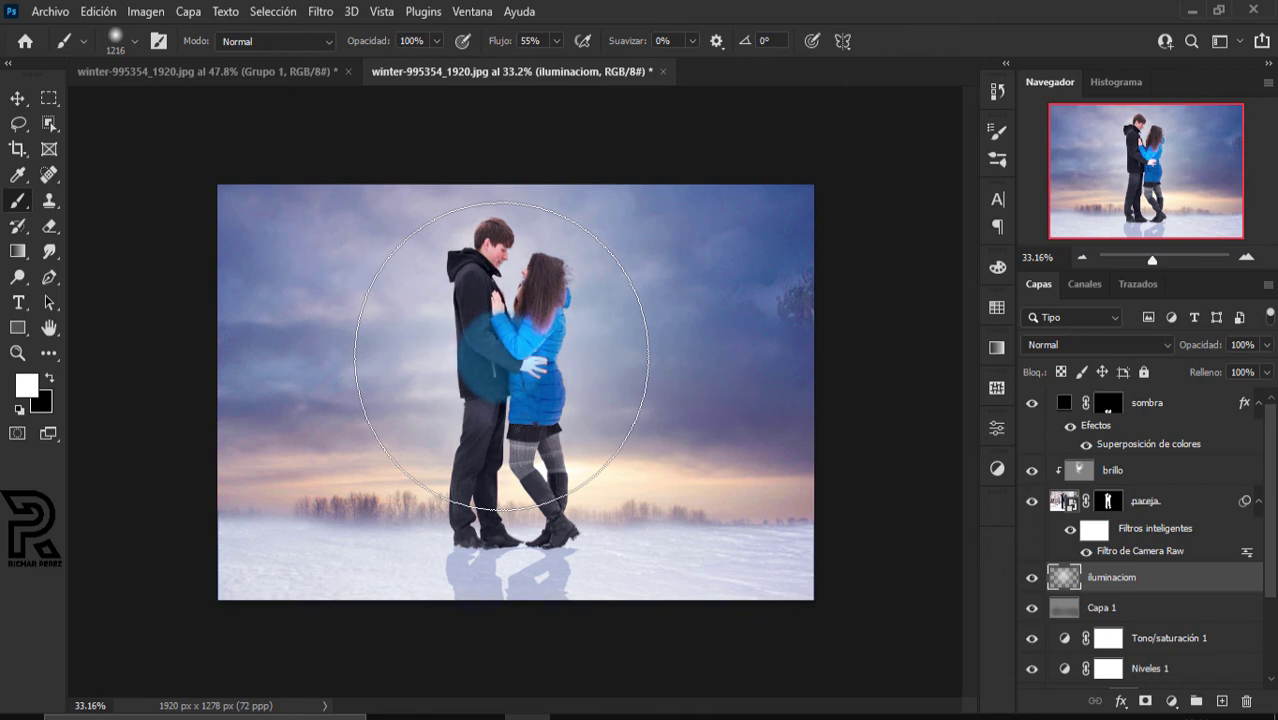
pyautogui.click(501, 356)
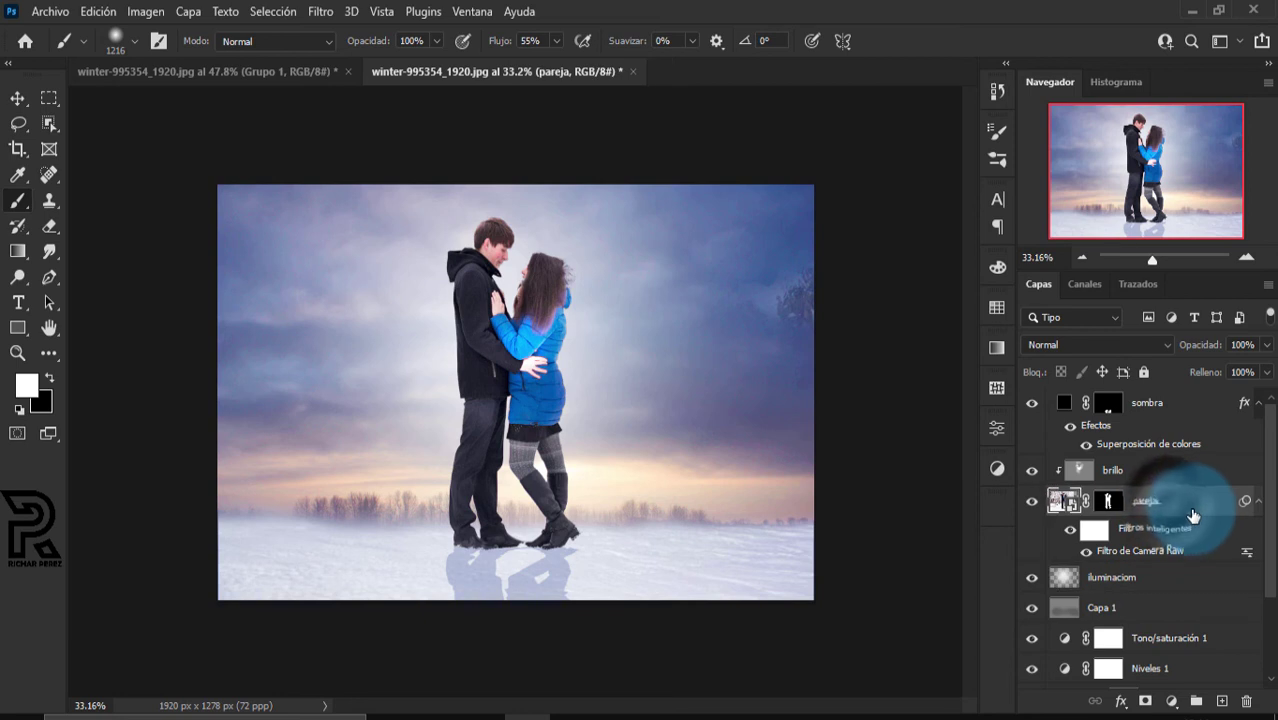
# Add a new layer above brillo and paint a 975 px soft white glow around the woman's head
pyautogui.click(1140, 505)
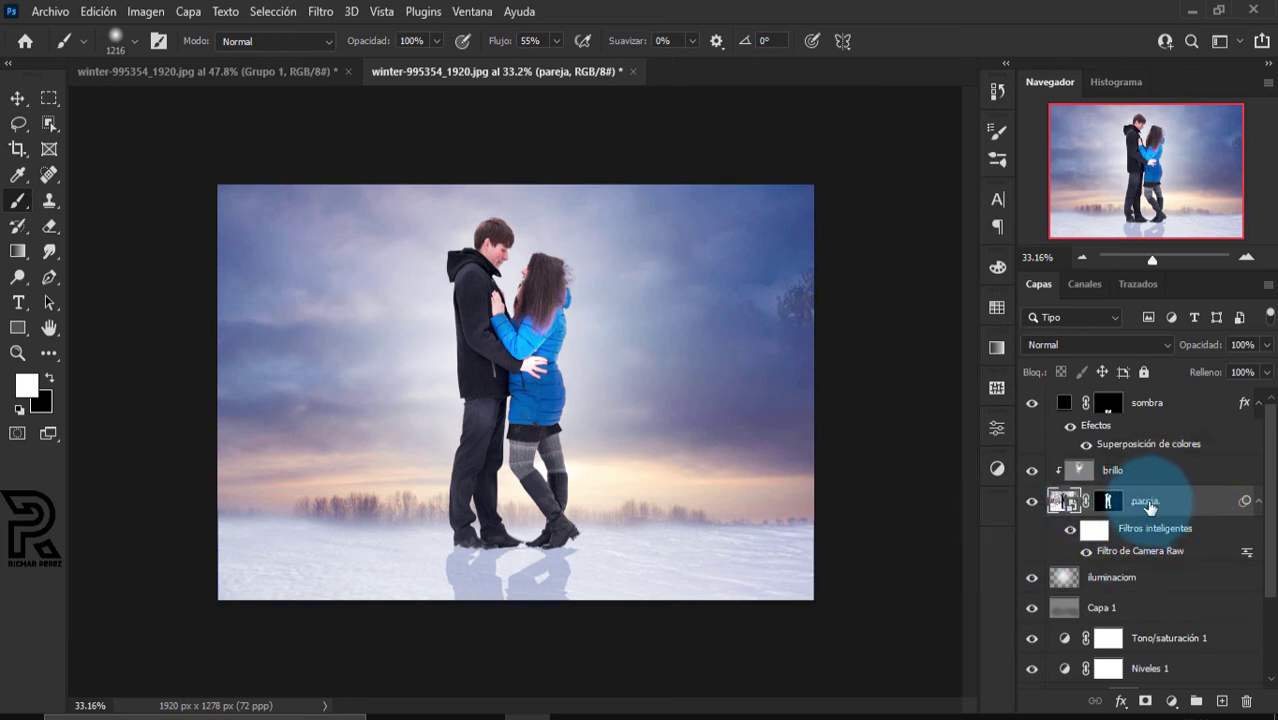
pyautogui.moveTo(1125, 485); pyautogui.dragTo(1117, 515)
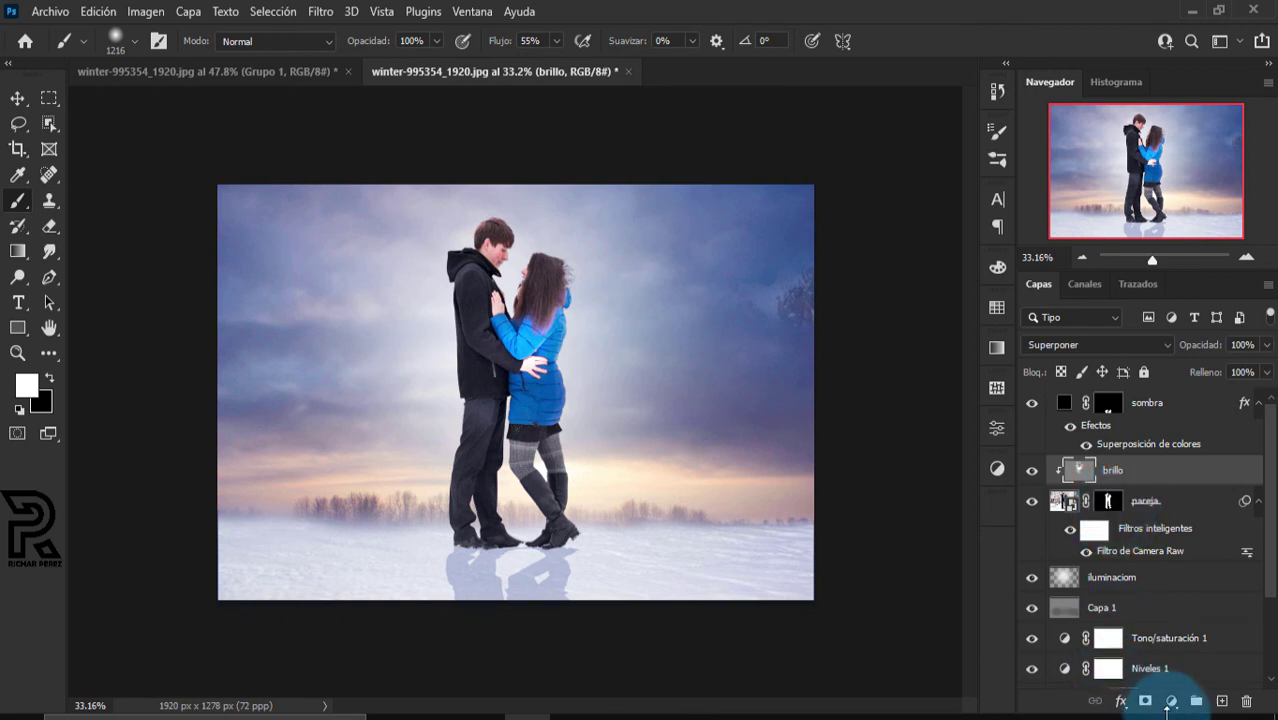
pyautogui.click(1222, 701)
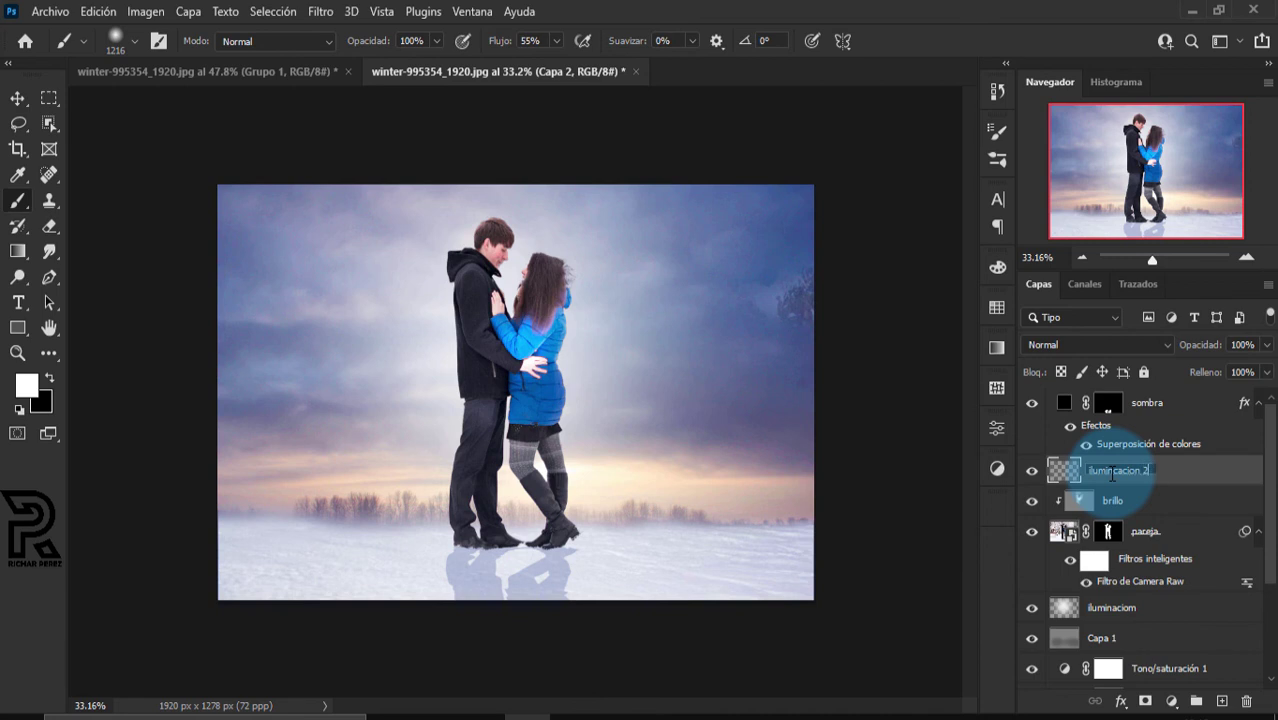
pyautogui.moveTo(605, 255); pyautogui.dragTo(520, 290)
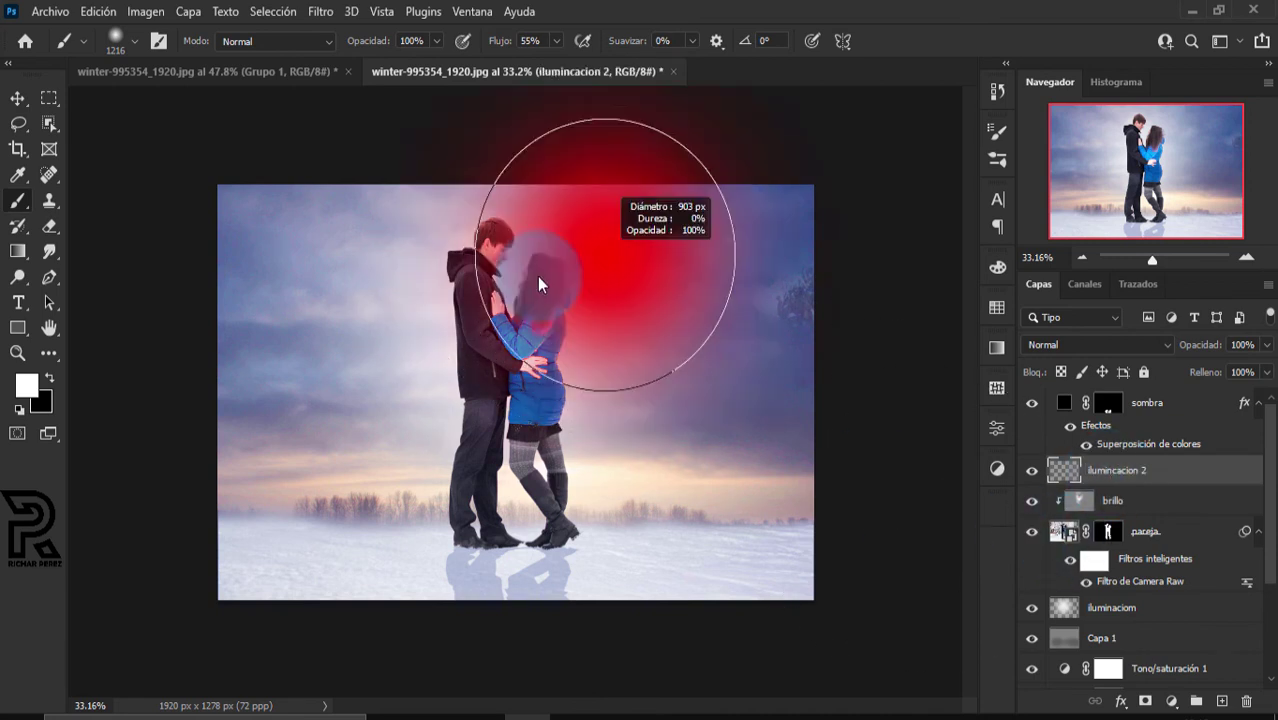
pyautogui.click(577, 250)
pyautogui.moveTo(578, 235); pyautogui.dragTo(570, 224)
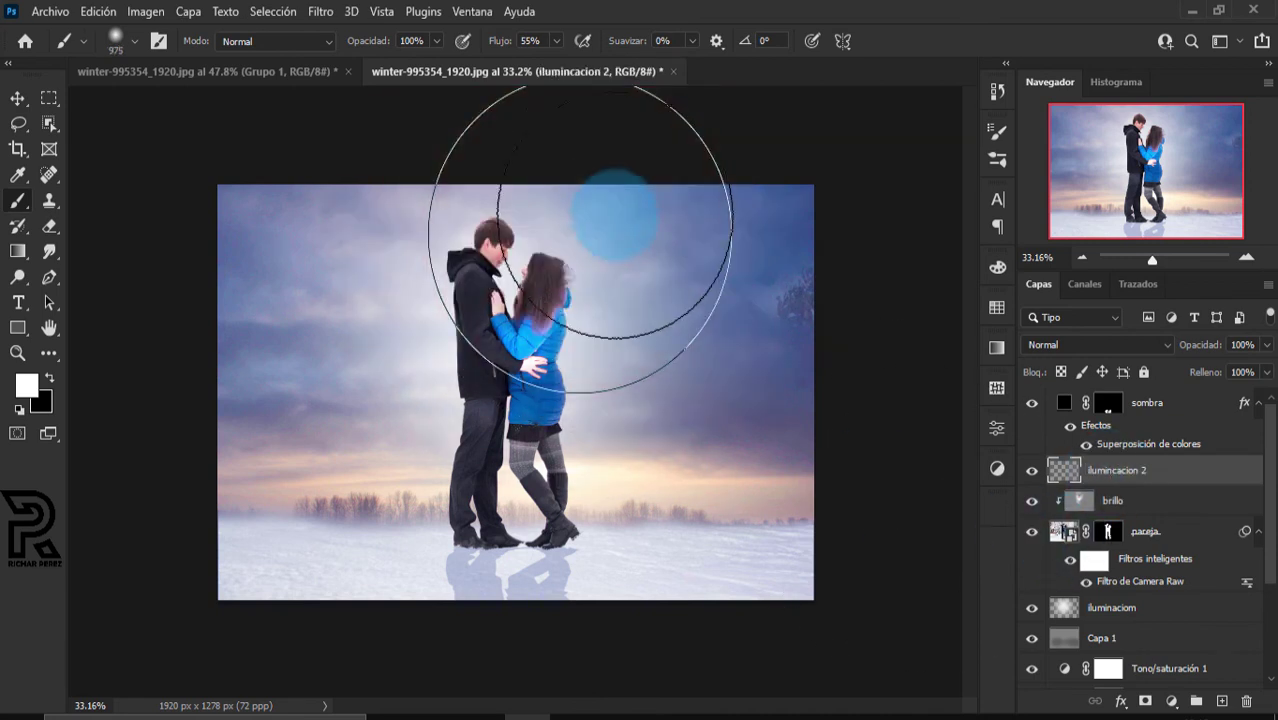
pyautogui.click(576, 225)
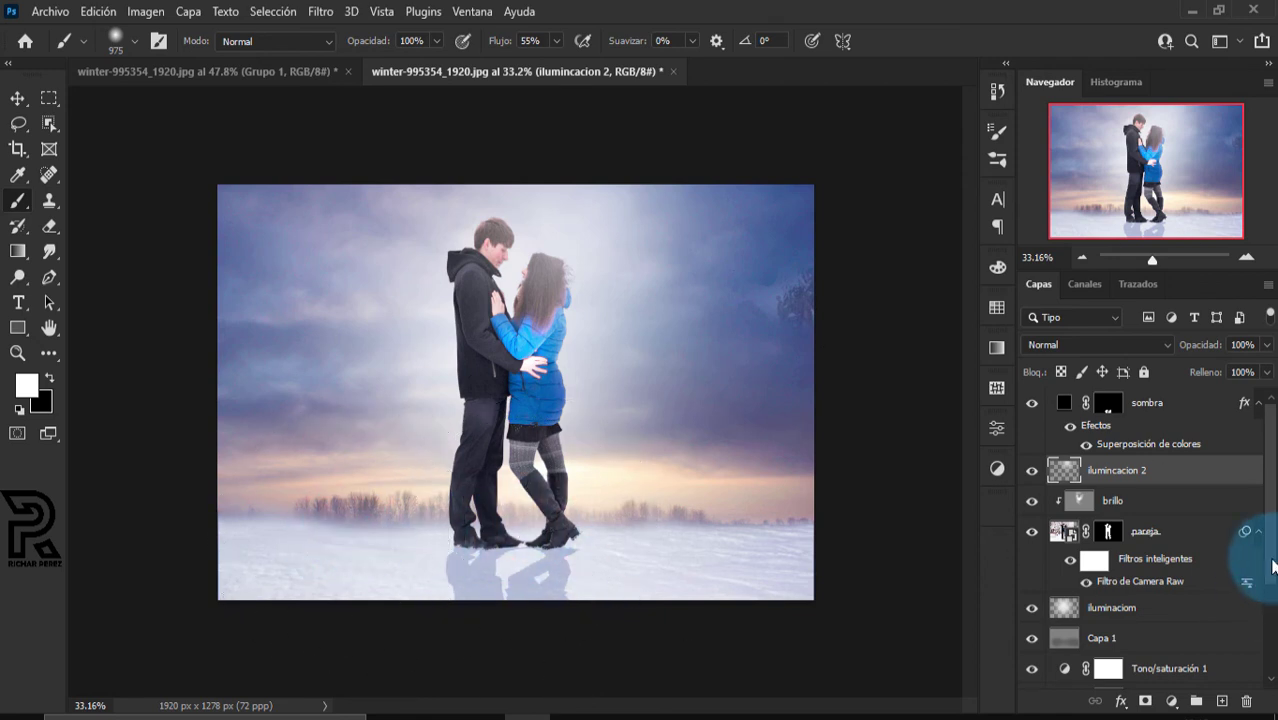
# Place the falling-snowflakes image stretched over the whole canvas and blend it in Luz suave mode
pyautogui.click(1152, 404)
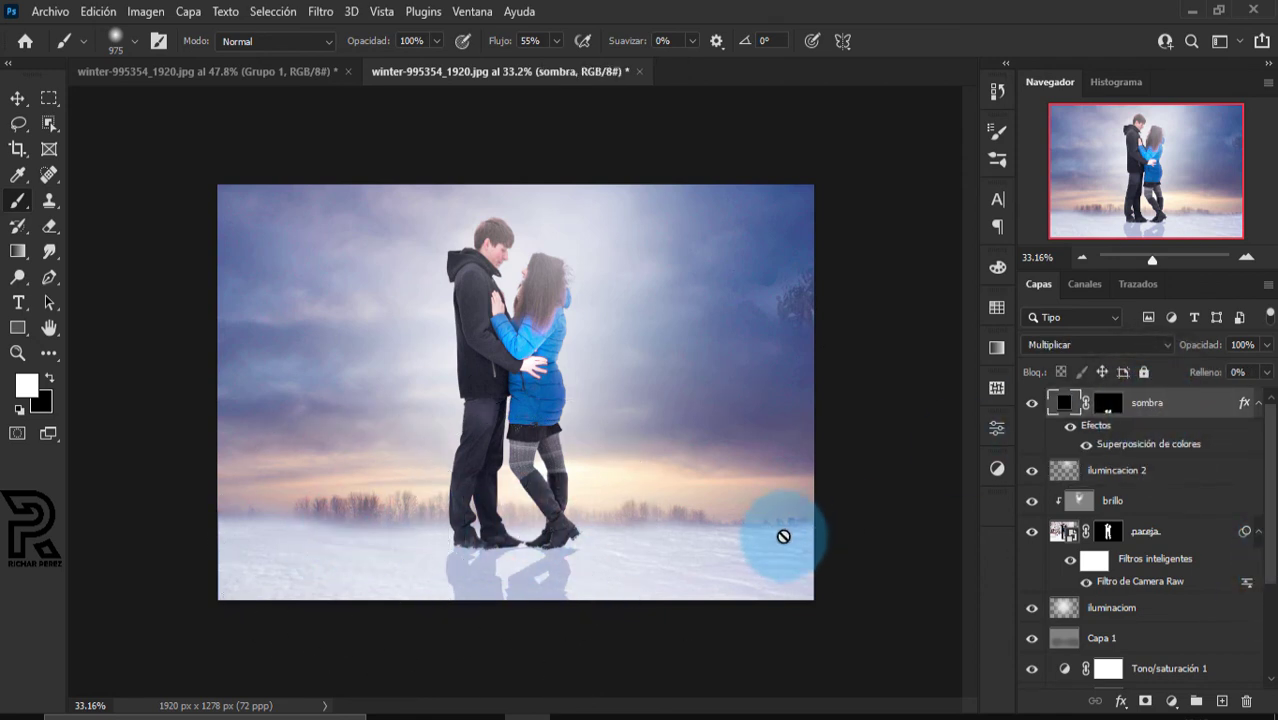
pyautogui.click(50, 11)
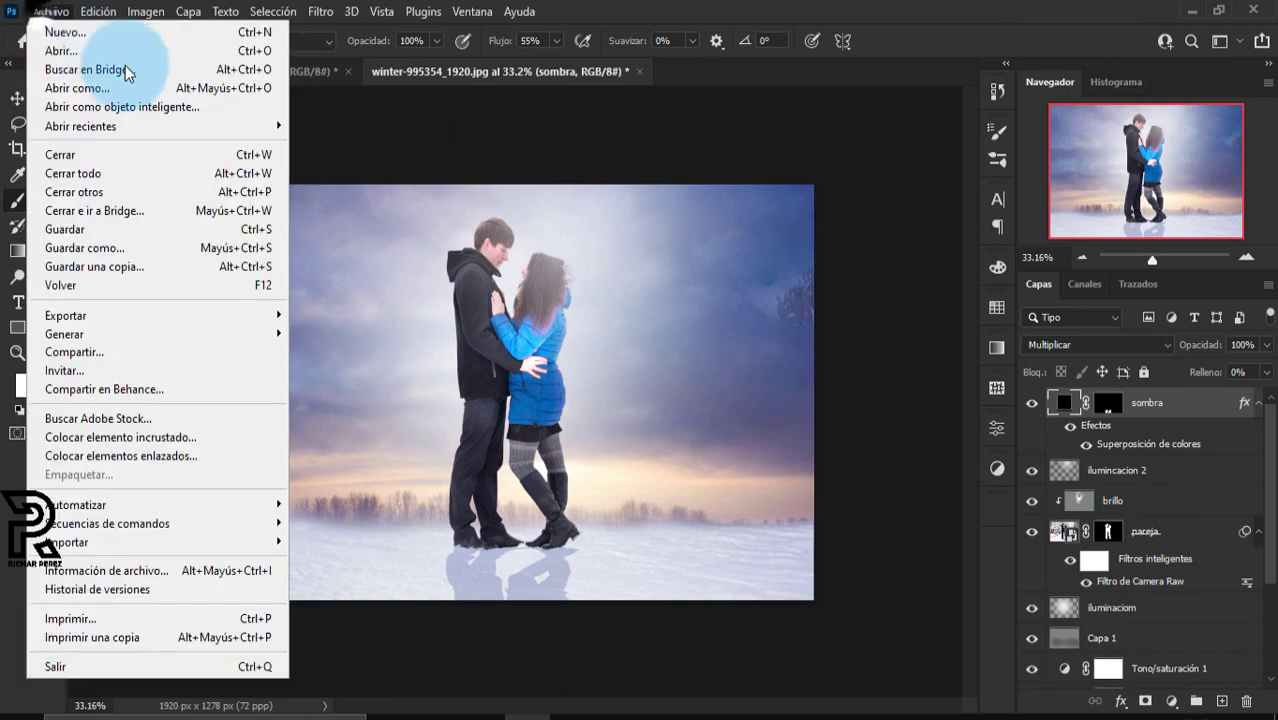
pyautogui.click(129, 440)
pyautogui.click(330, 205)
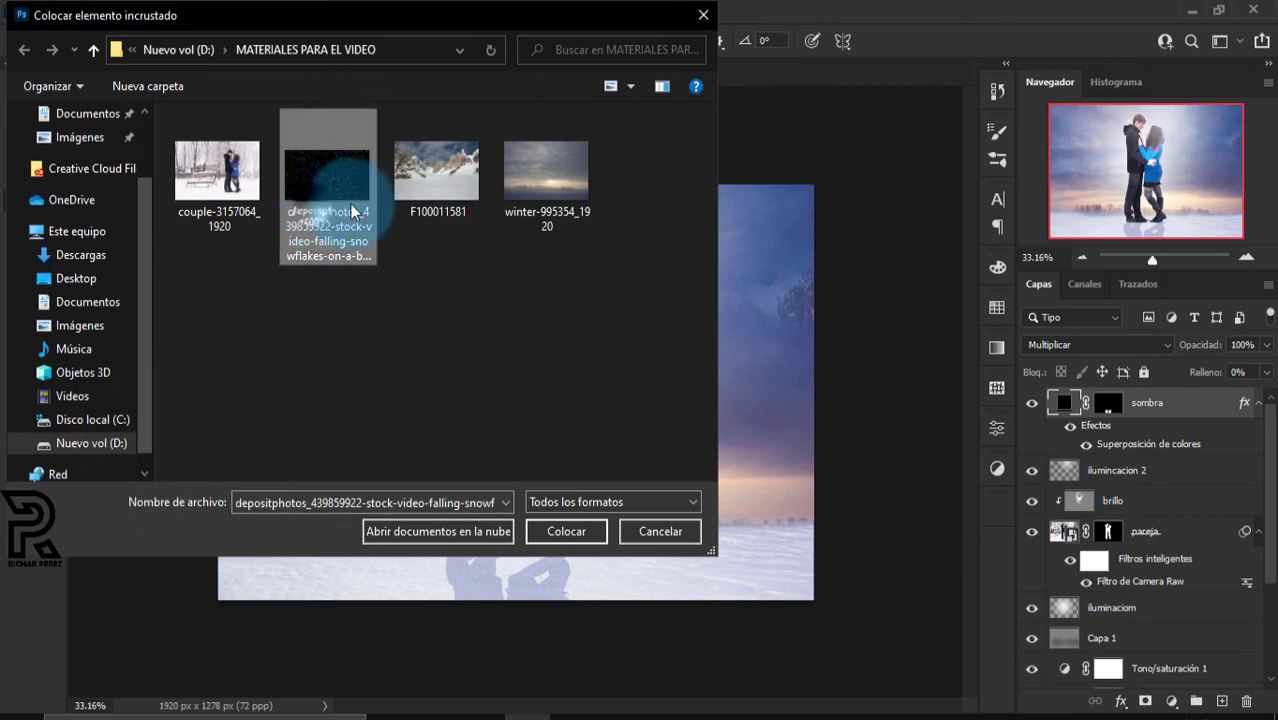
pyautogui.click(566, 530)
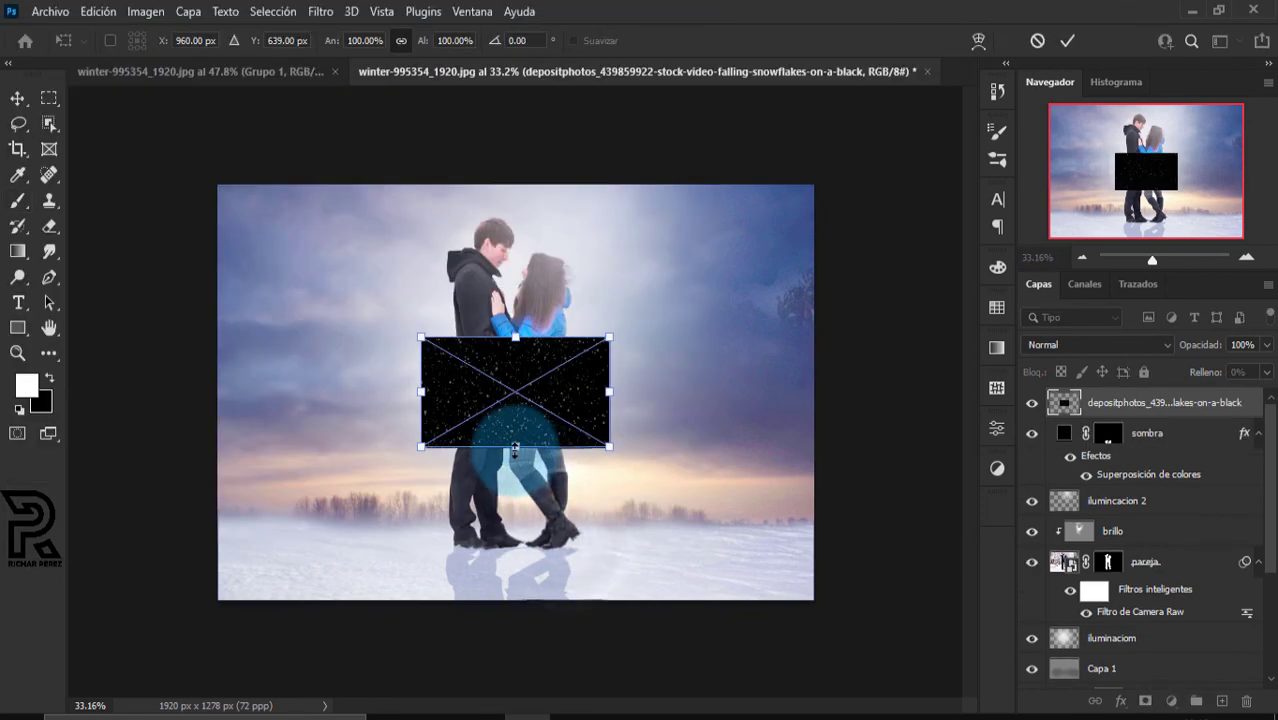
pyautogui.moveTo(515, 446); pyautogui.dragTo(512, 600)
pyautogui.moveTo(510, 340); pyautogui.dragTo(488, 182)
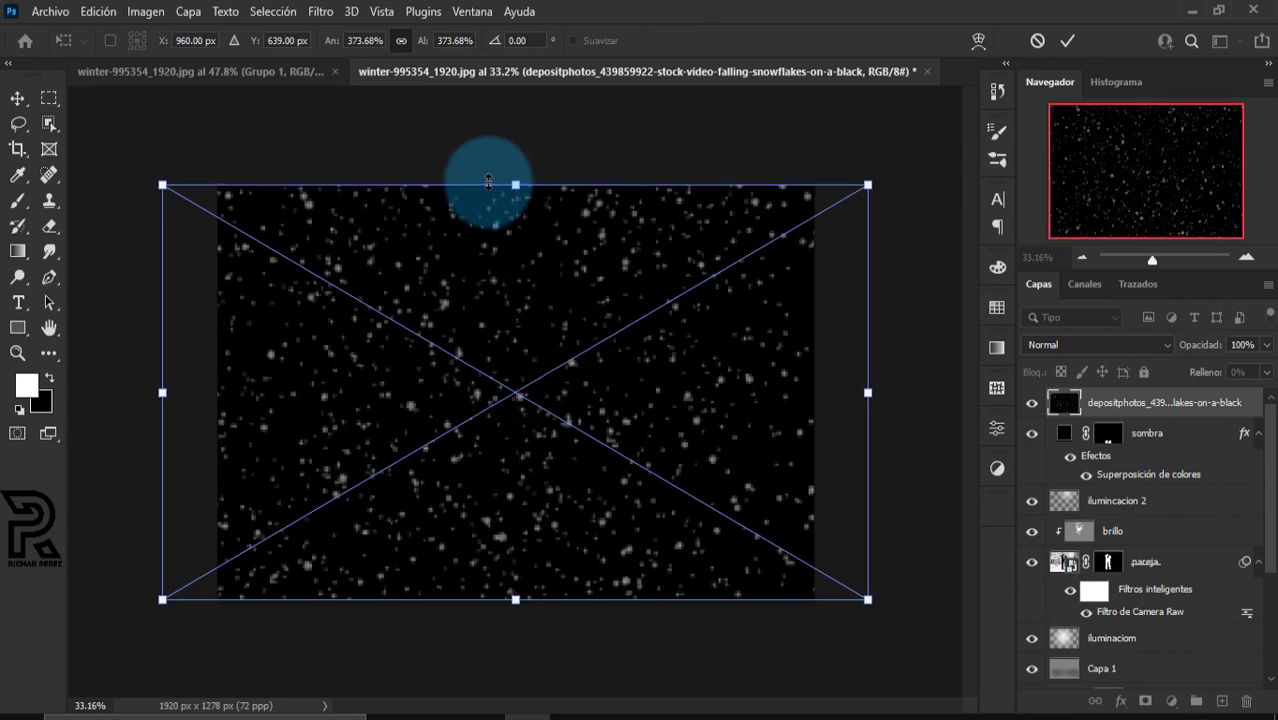
pyautogui.press('Return')
pyautogui.press('b')
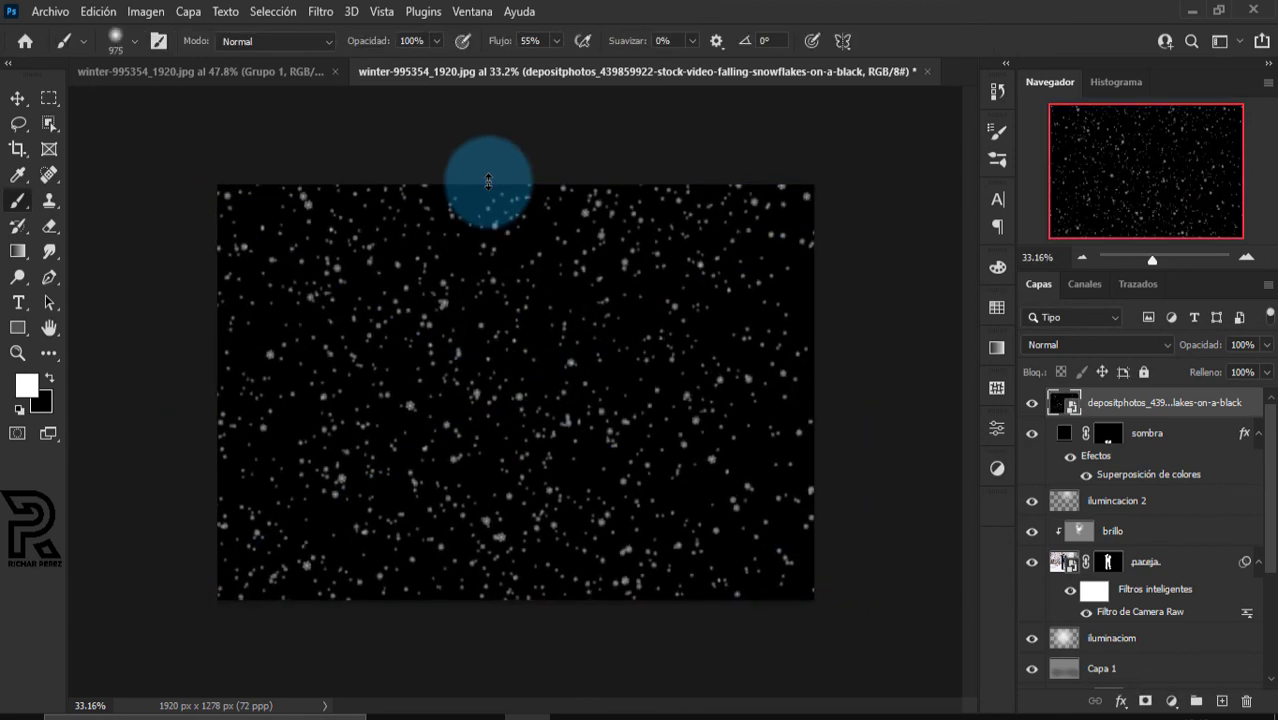
pyautogui.click(1068, 344)
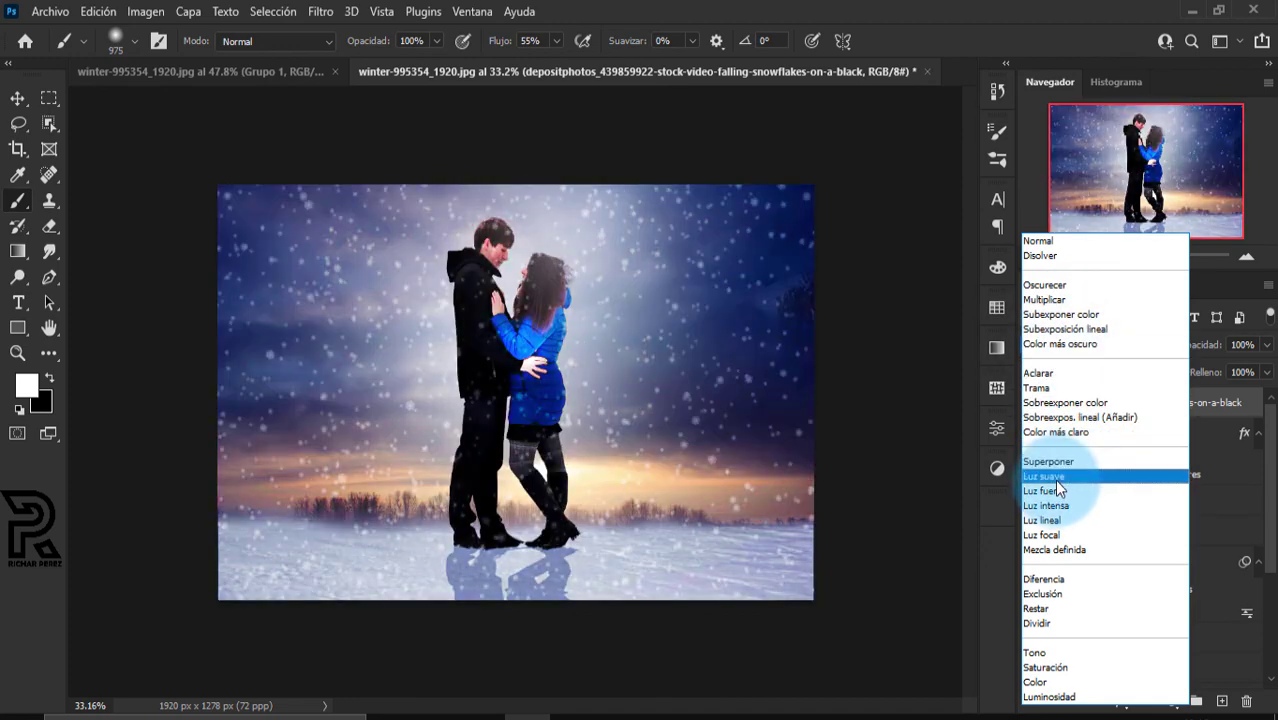
pyautogui.click(1054, 477)
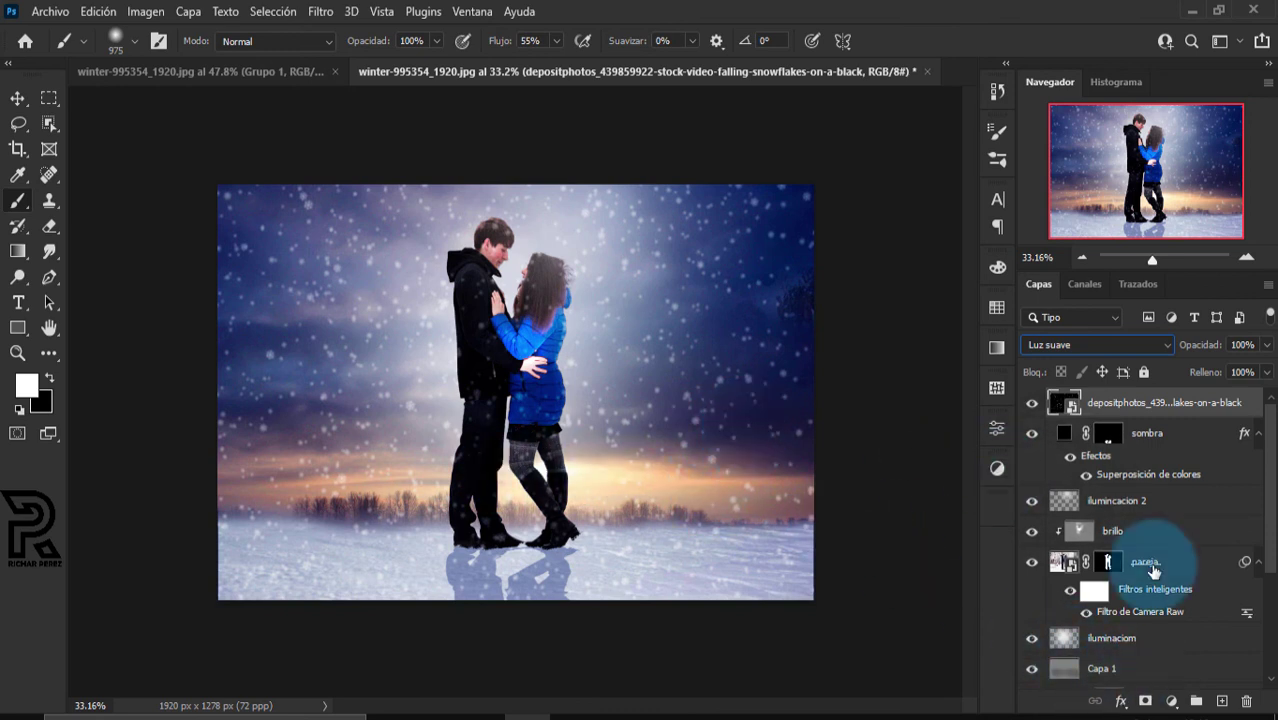
# Add a Niveles adjustment clipped to the snowflakes with the black input raised to 38
pyautogui.click(1172, 701)
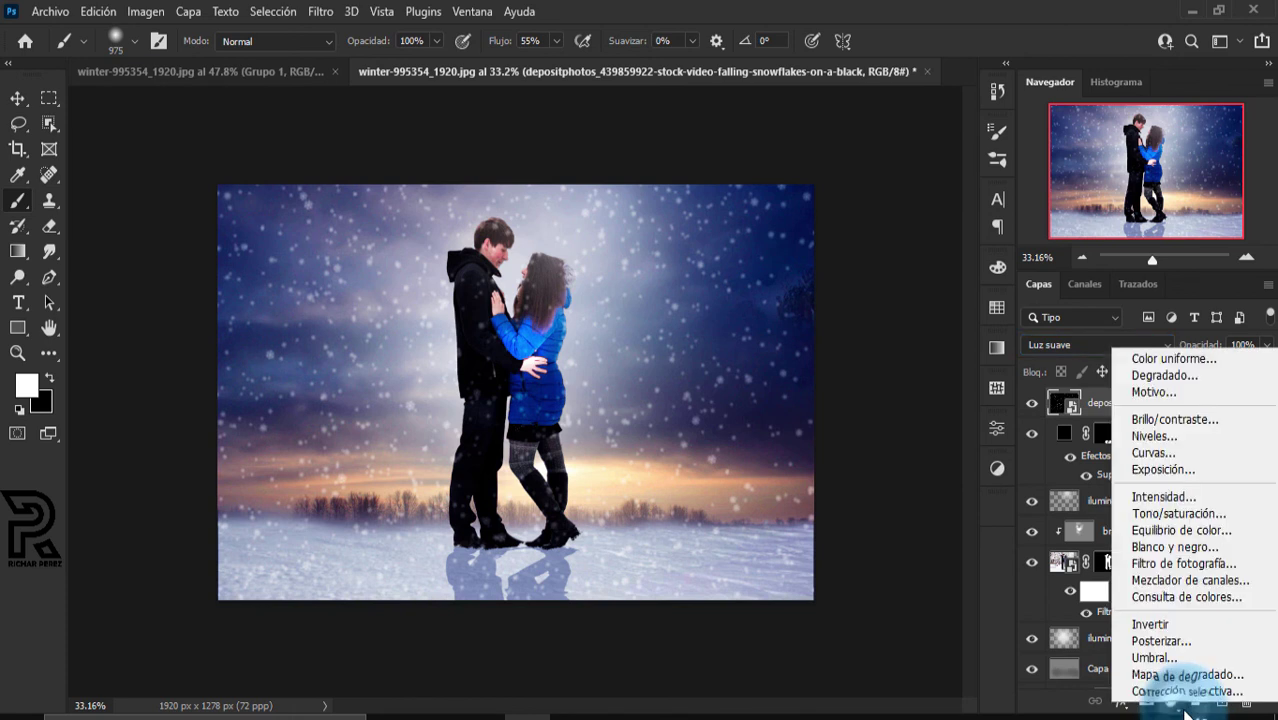
pyautogui.click(1160, 441)
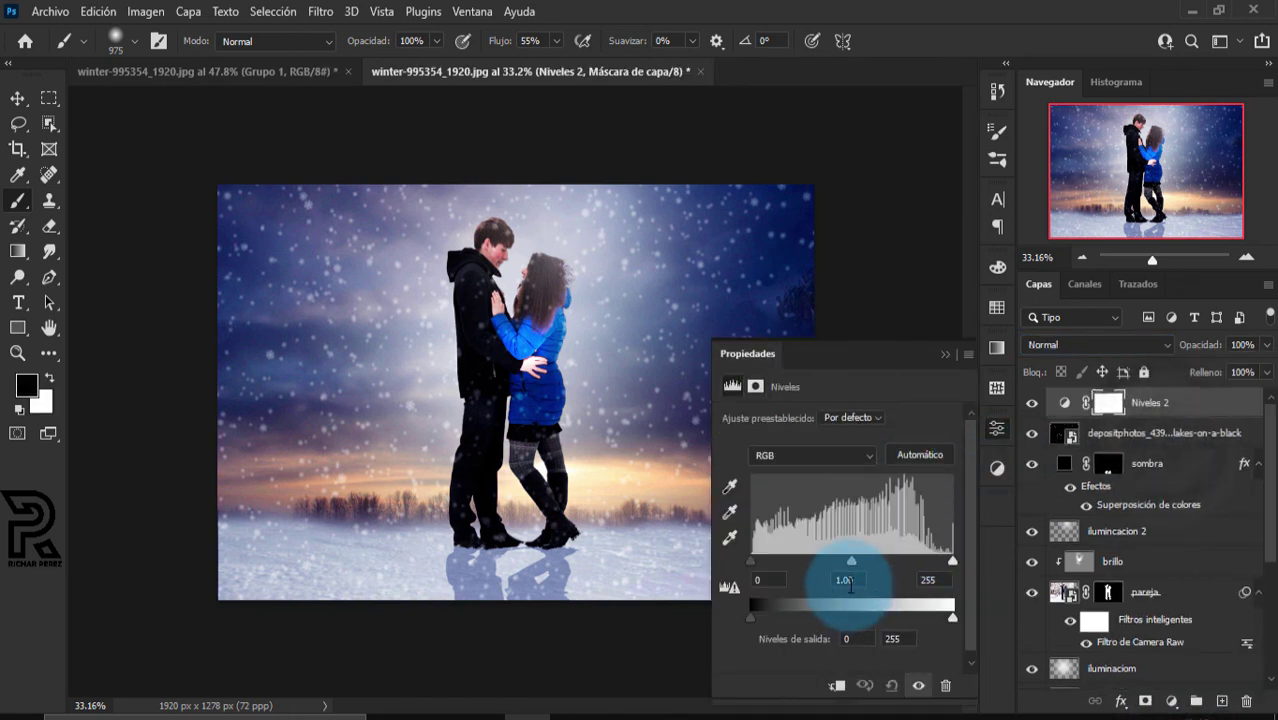
pyautogui.moveTo(753, 561)
pyautogui.mouseDown()
pyautogui.moveTo(792, 568)
pyautogui.moveTo(739, 556)
pyautogui.mouseUp()
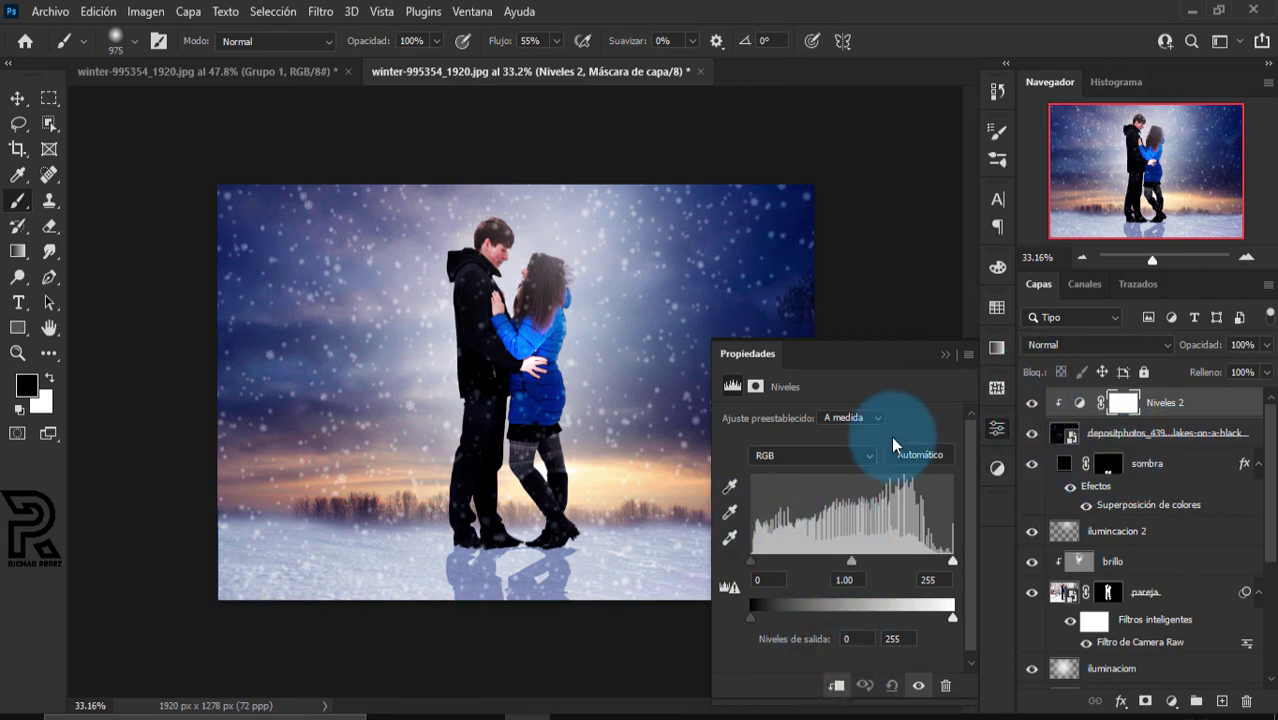
pyautogui.moveTo(750, 564); pyautogui.dragTo(793, 566)
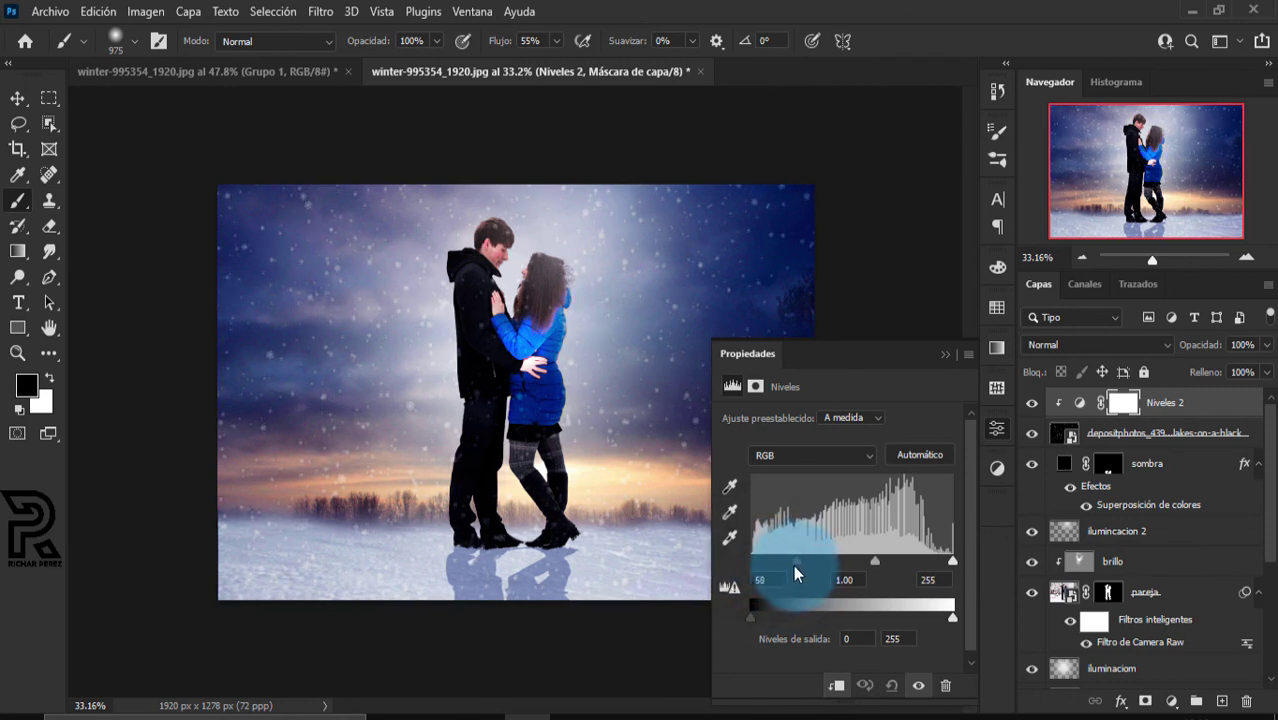
pyautogui.moveTo(795, 566); pyautogui.dragTo(780, 561)
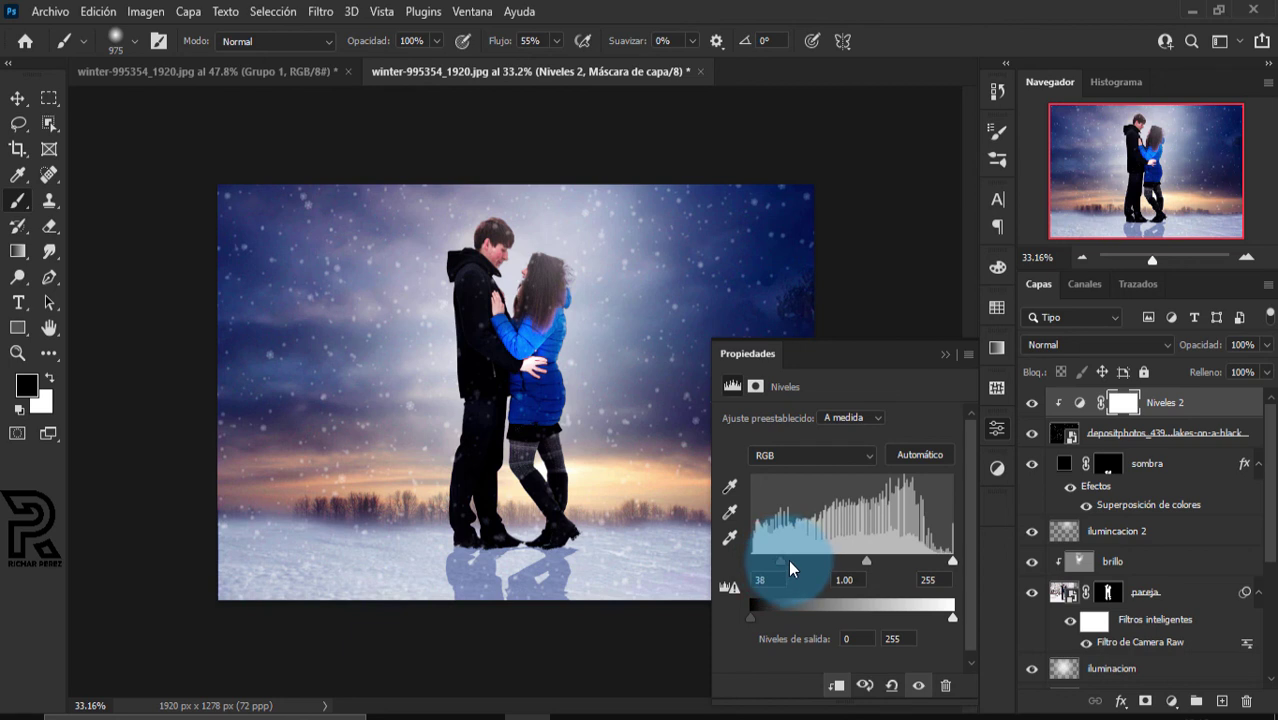
pyautogui.click(941, 358)
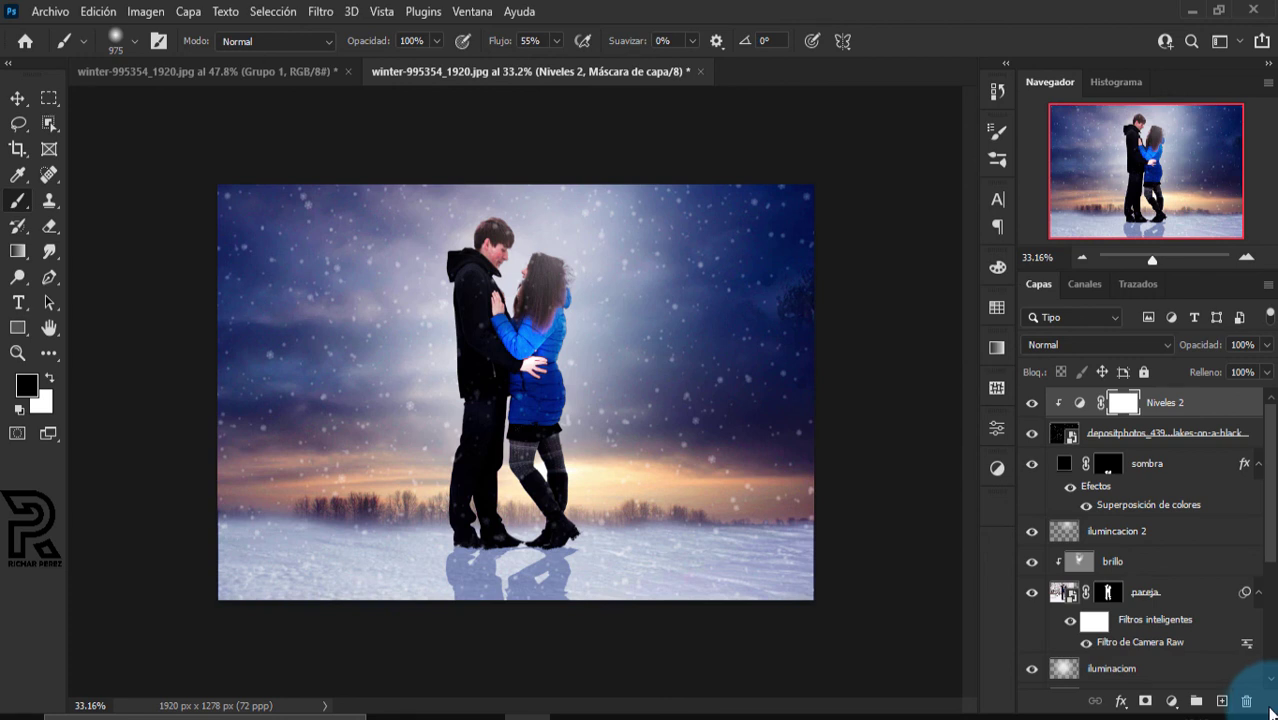
pyautogui.click(1172, 701)
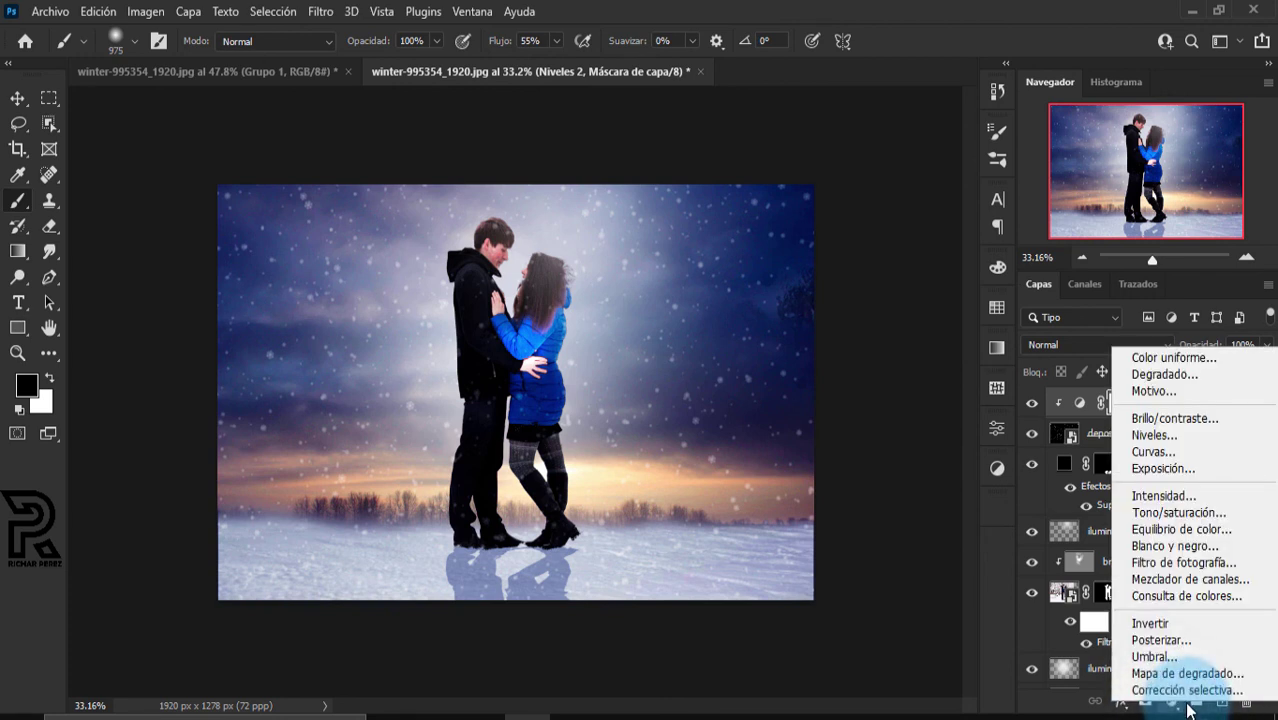
# Add a Curvas adjustment layer, pull the RGB midtones down to darken the composite, and collapse its panel
pyautogui.click(1160, 451)
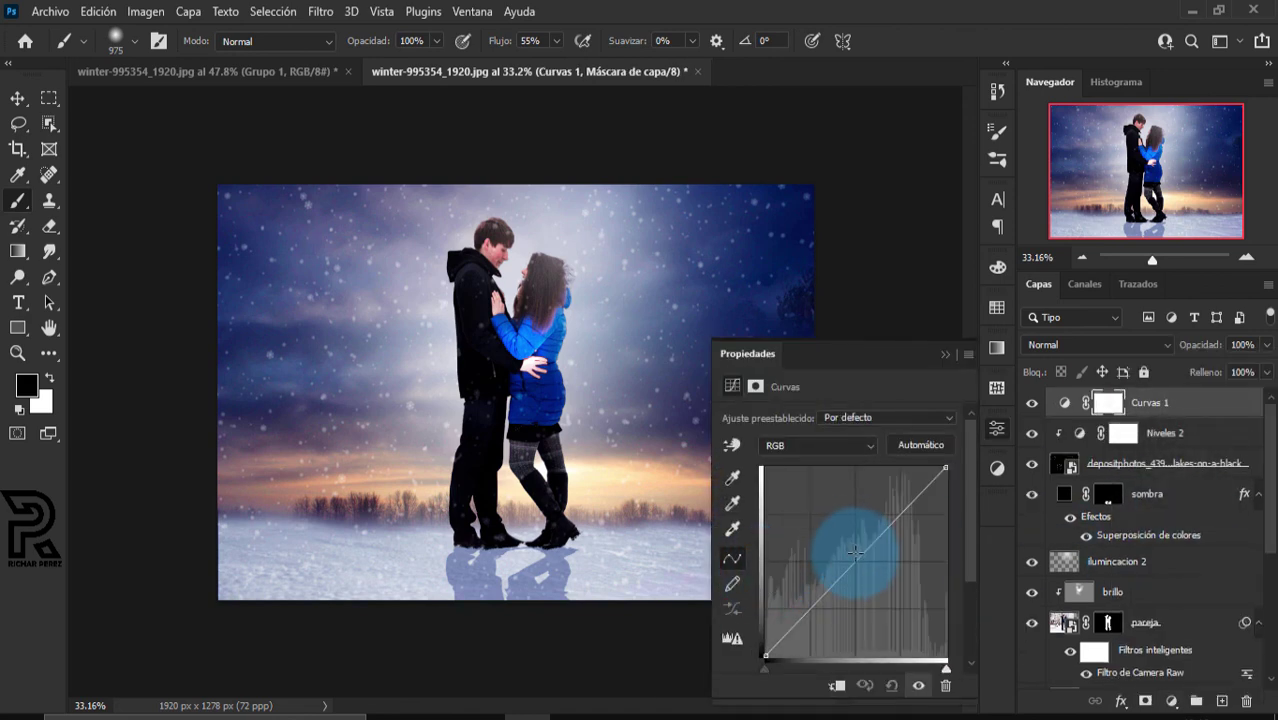
pyautogui.moveTo(855, 552)
pyautogui.mouseDown()
pyautogui.moveTo(873, 570)
pyautogui.moveTo(865, 562)
pyautogui.mouseUp()
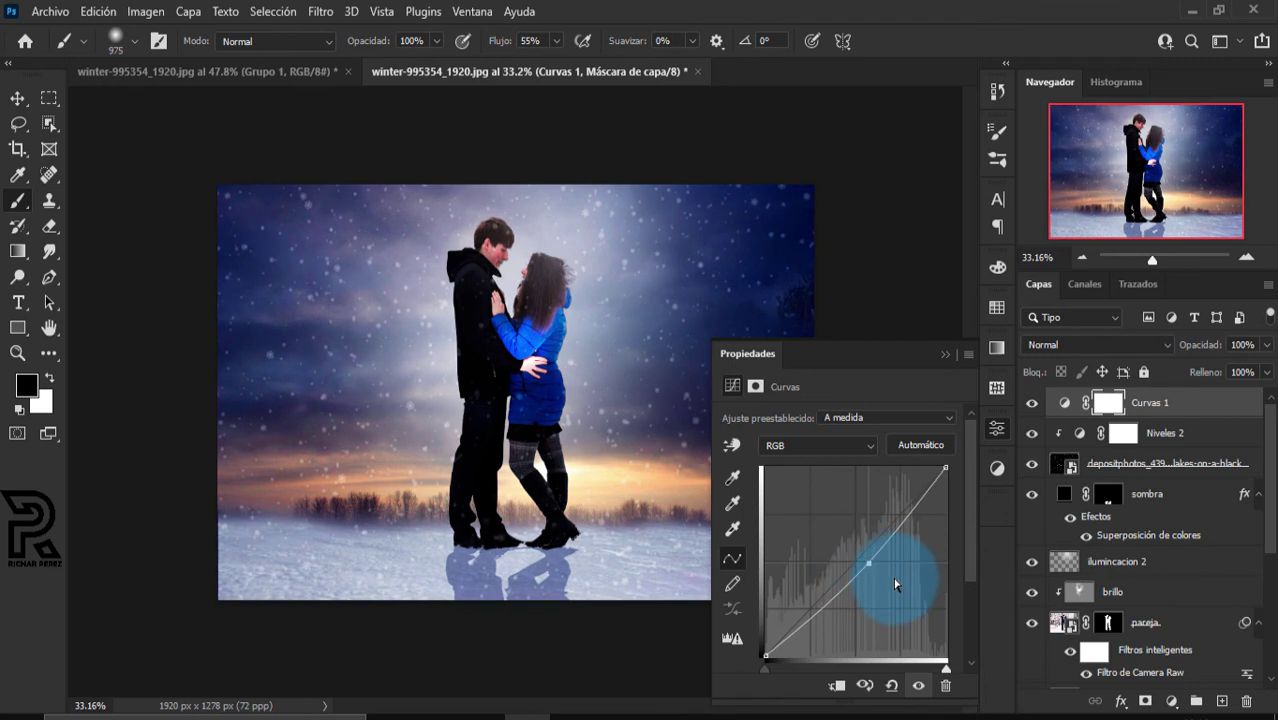
pyautogui.click(944, 355)
# Zoom in to about 48% to inspect the finished darkened winter composite
pyautogui.click(17, 352)
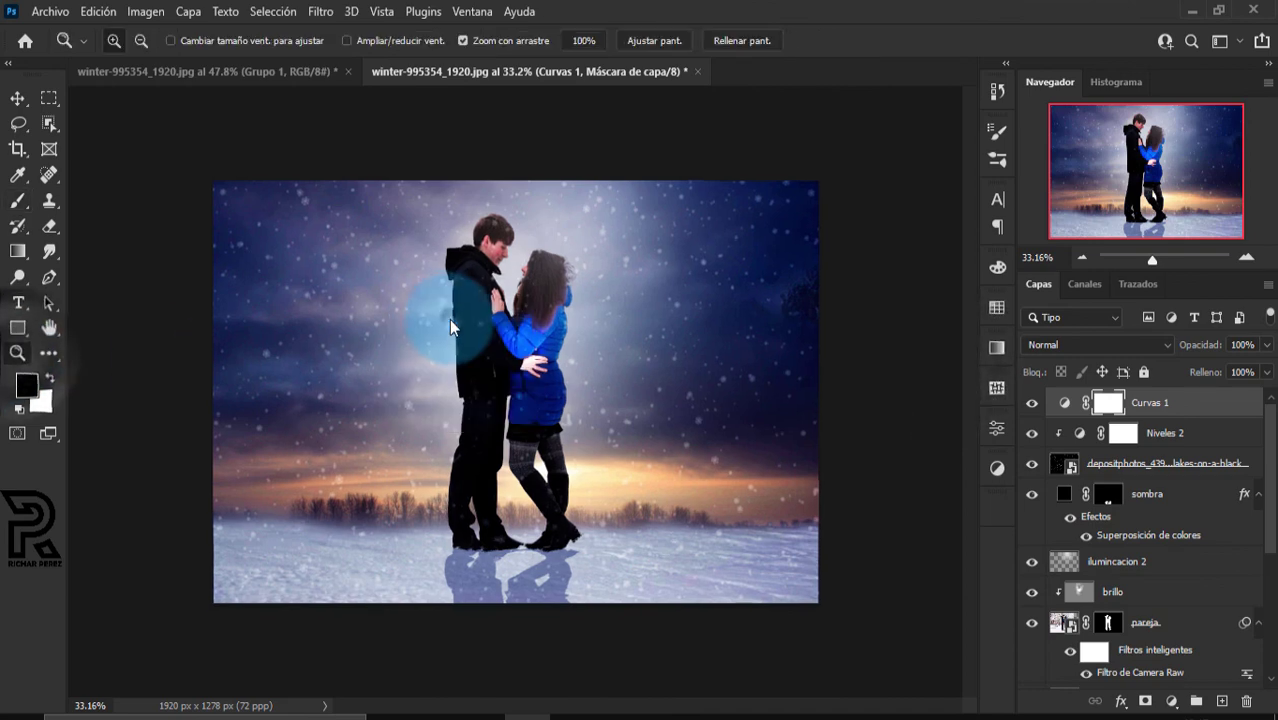
pyautogui.moveTo(450, 326); pyautogui.dragTo(470, 330)
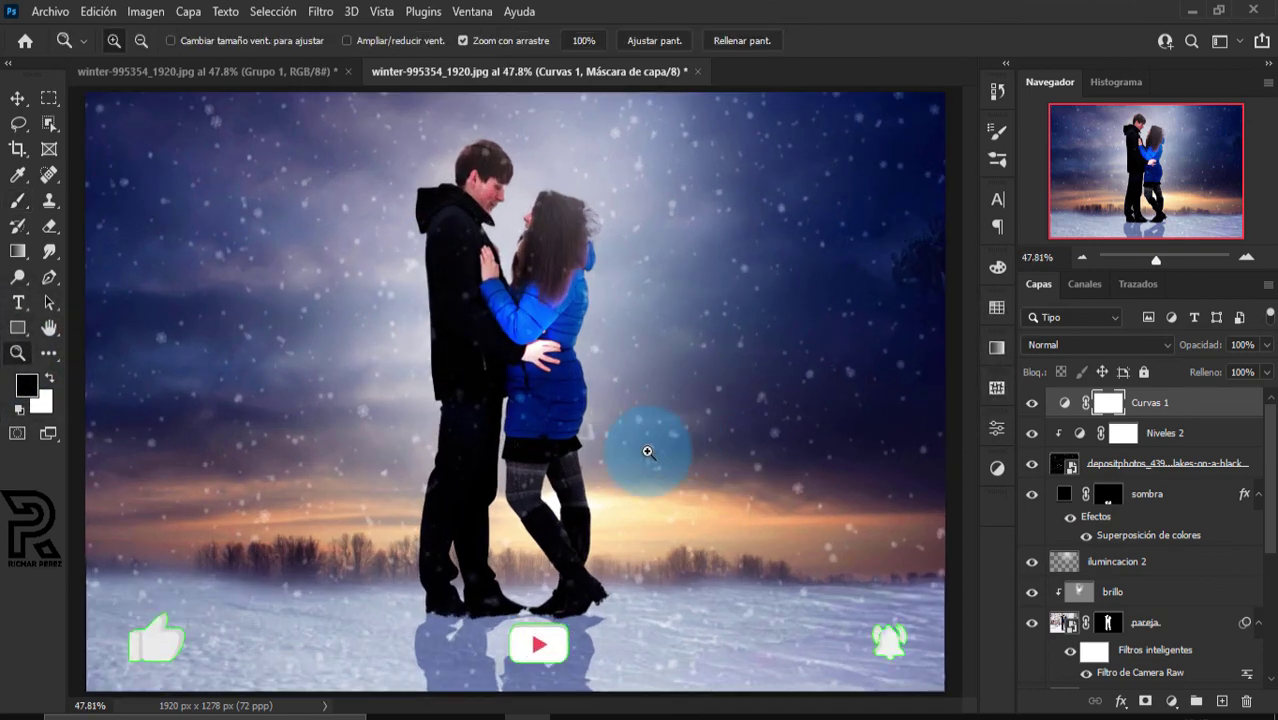